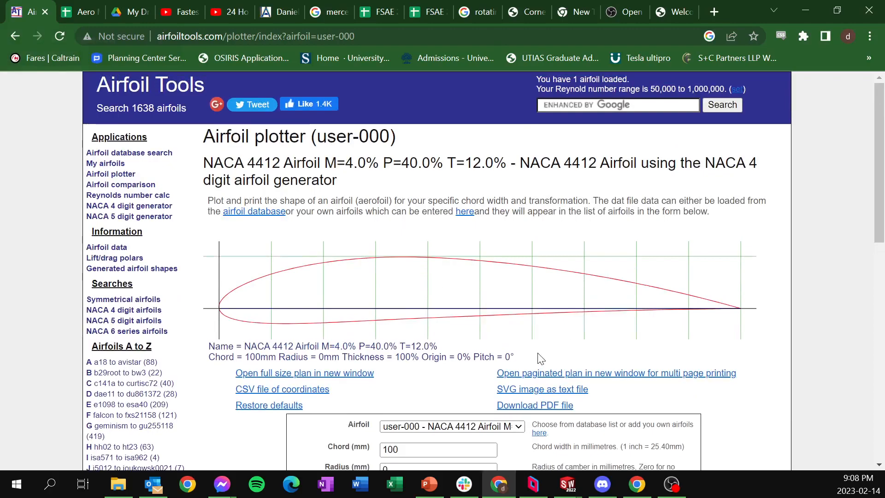
Open the NACA 4 digit airfoil generator on the Airfoil Tools site.
left_click_drag(111, 87, 236, 94)
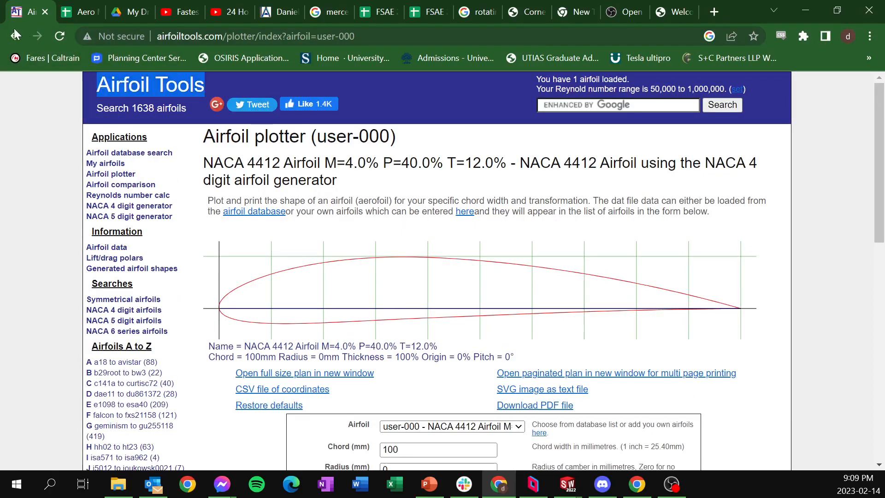
left_click(165, 83)
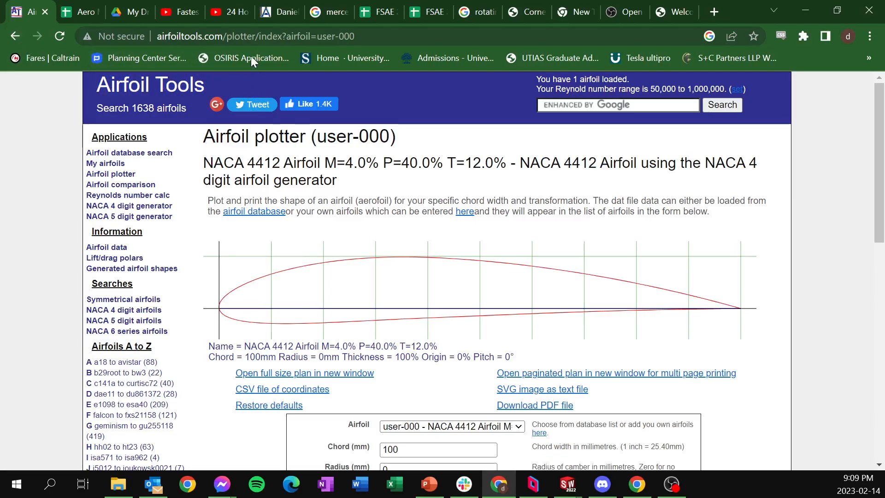
left_click(115, 205)
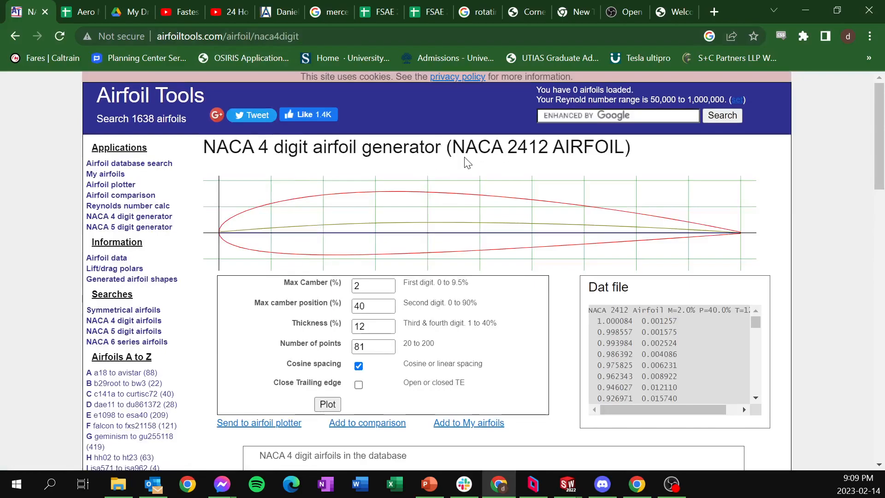
scroll(428, 144, "down", 4)
scroll(414, 276, "up", 4)
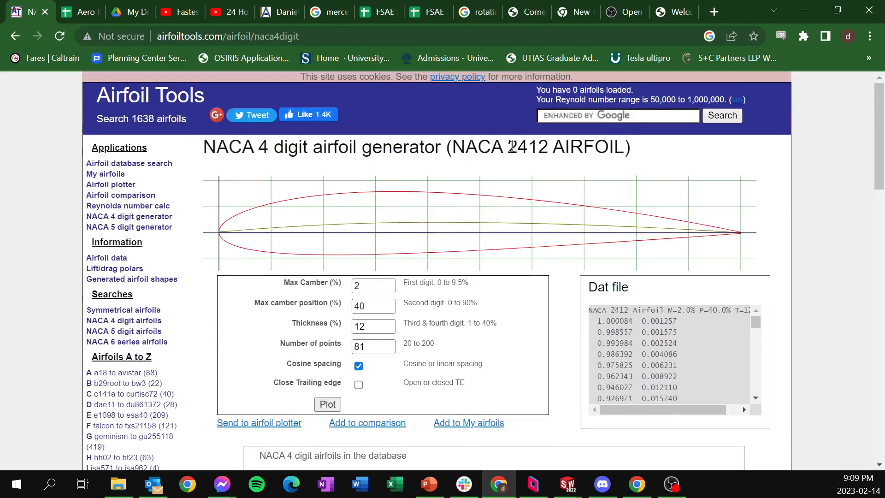
left_click_drag(453, 147, 599, 148)
left_click(558, 148)
left_click_drag(455, 143, 498, 146)
left_click(483, 146)
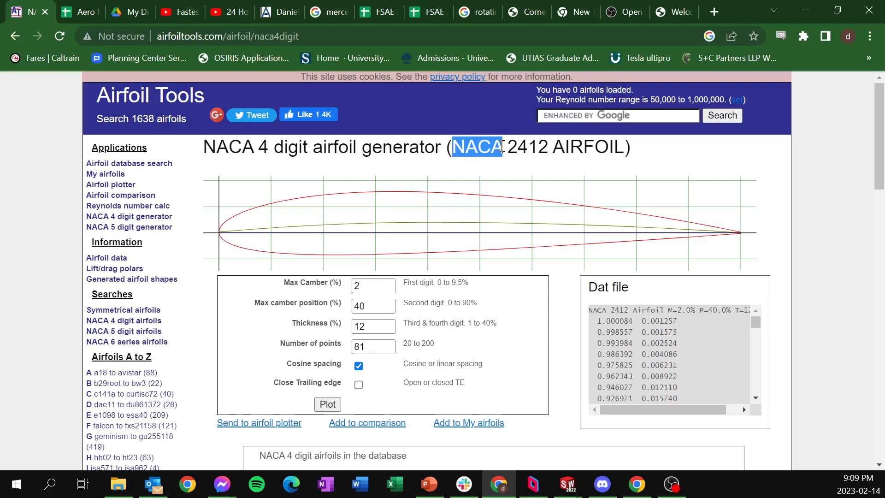
left_click(518, 149)
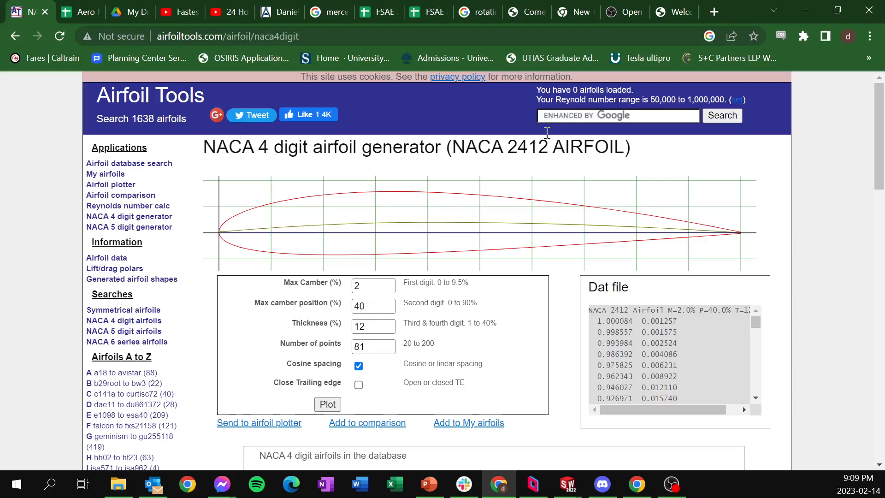
Set the airfoil's max camber to 4% and replot it.
left_click(369, 325)
left_click(361, 286)
key("Return")
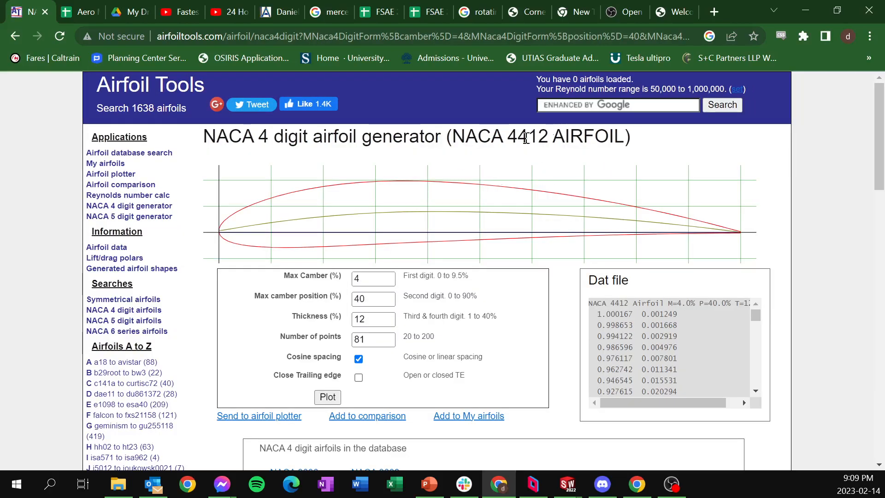
Set the number of points to 200, close the trailing edge and replot the airfoil.
left_click_drag(381, 343, 325, 345)
type("200")
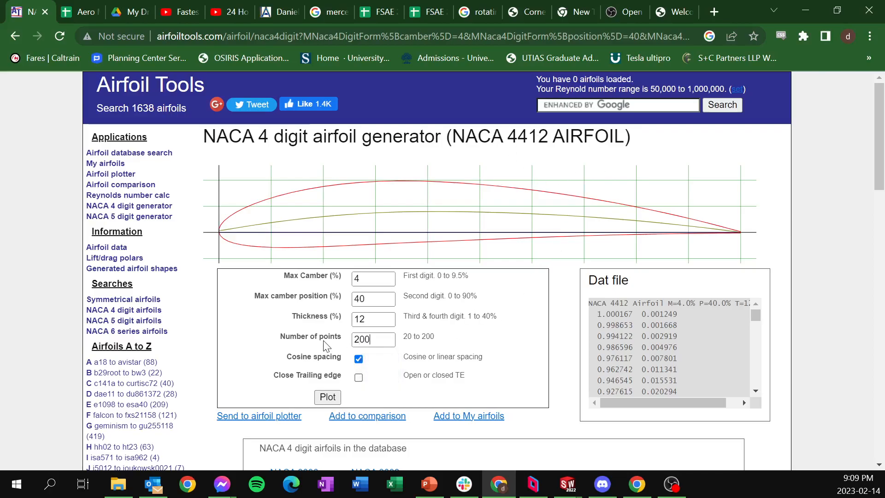
key("Return")
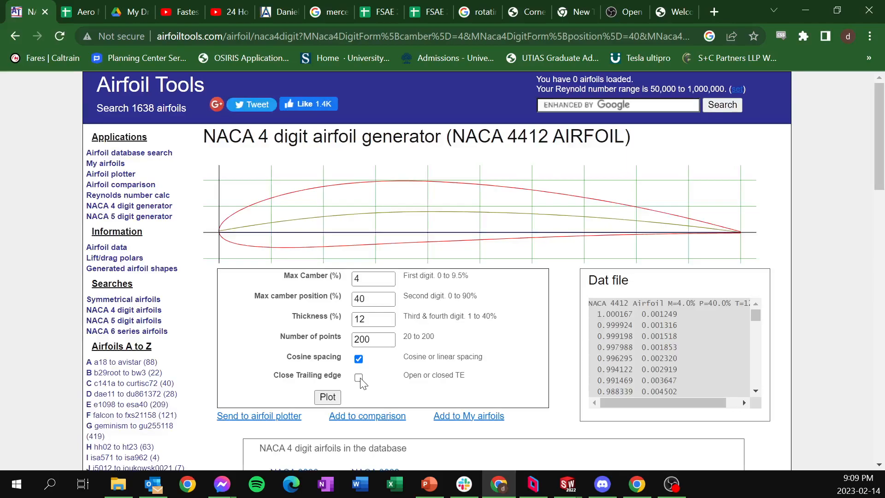
left_click(329, 400)
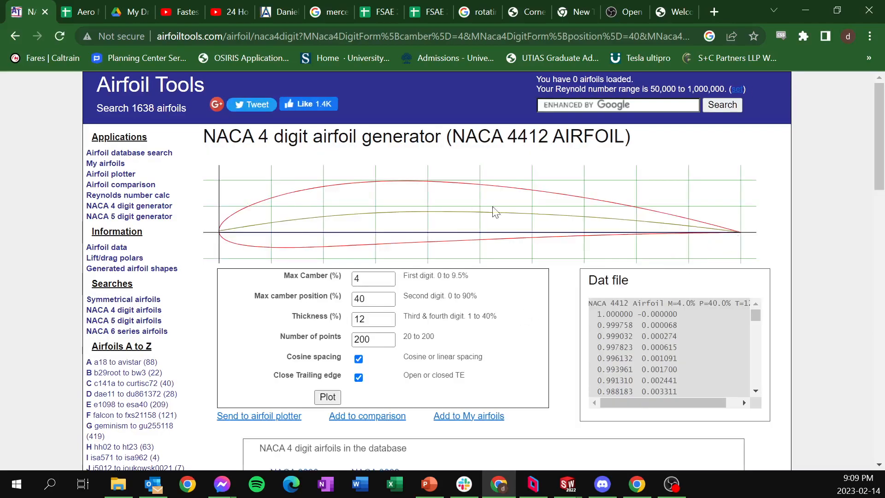
Try plotting the airfoil with the max camber position at 10%, and plot it again at 40%.
left_click_drag(380, 300, 354, 301)
type("10")
key("Return")
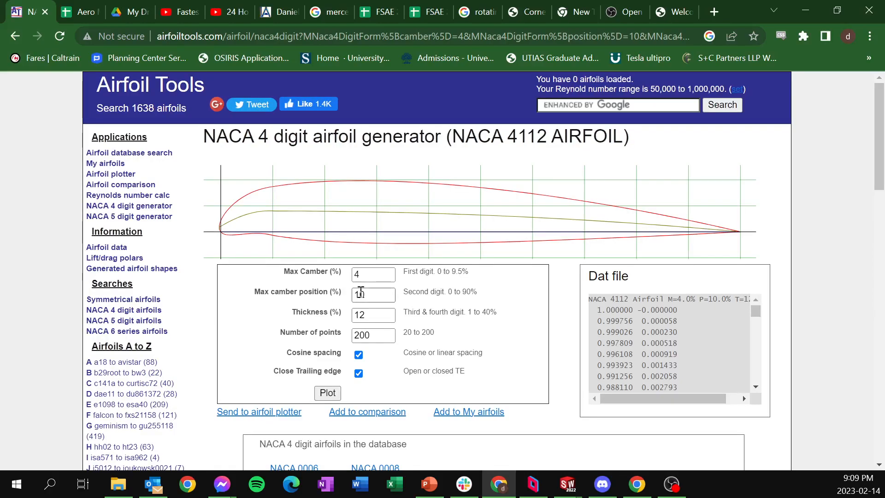
key("Return")
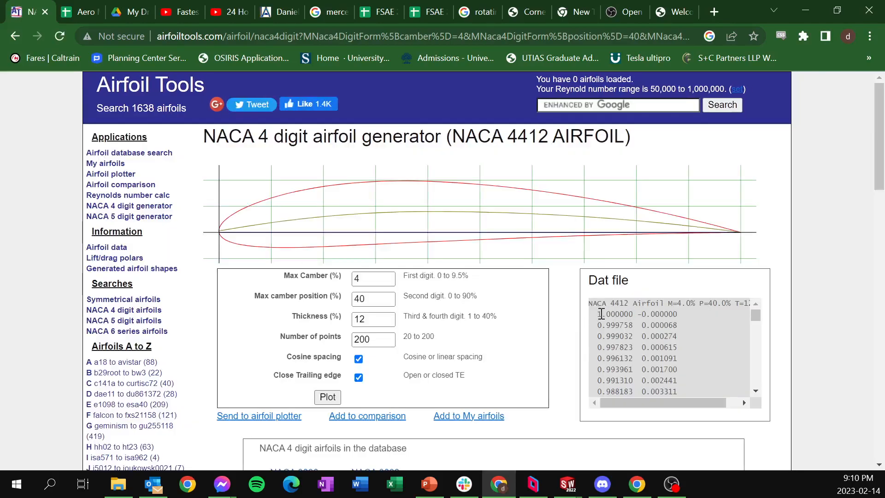
Copy all coordinate rows from the Dat file, excluding its title line, and send the airfoil to the airfoil plotter.
left_click_drag(598, 314, 680, 393)
right_click(678, 392)
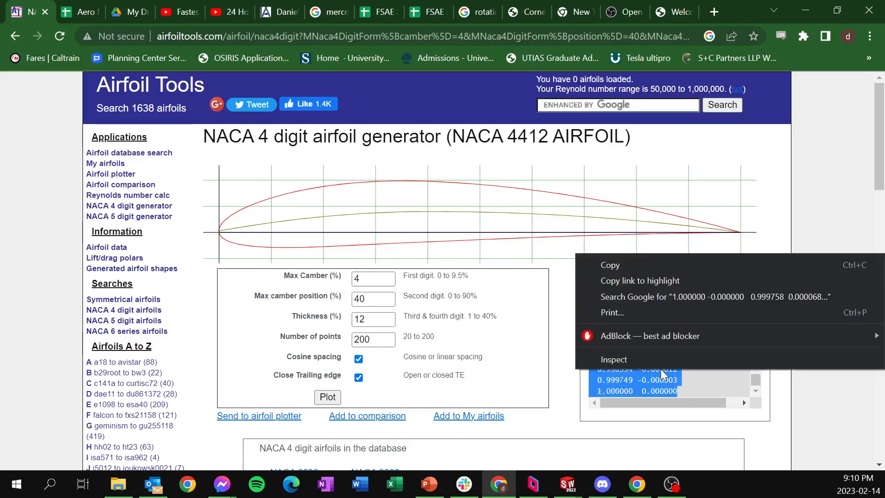
left_click(650, 263)
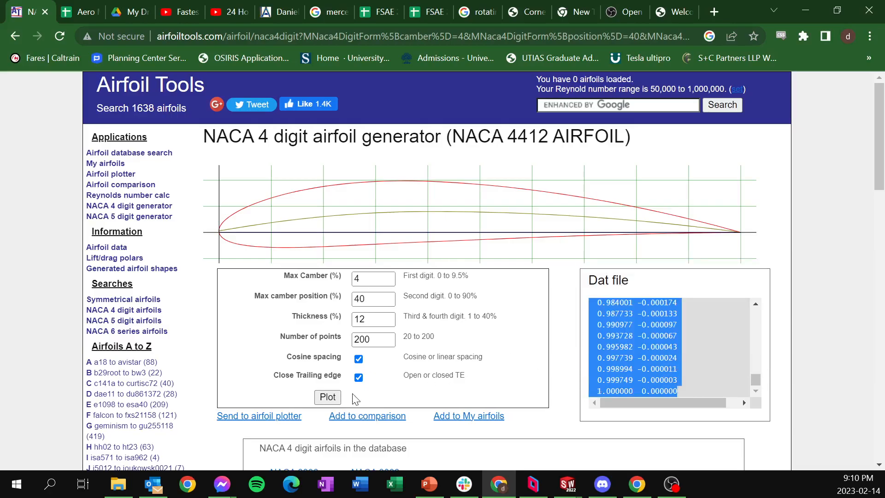
left_click(291, 416)
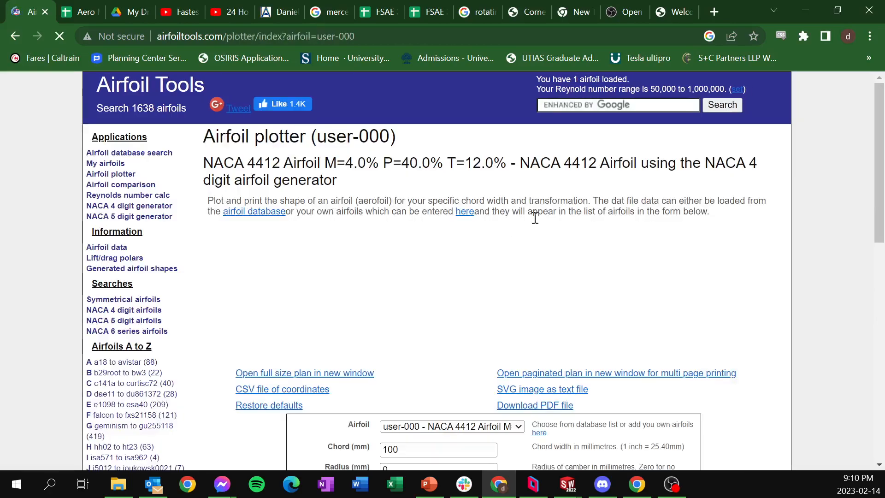
scroll(509, 380, "down", 1)
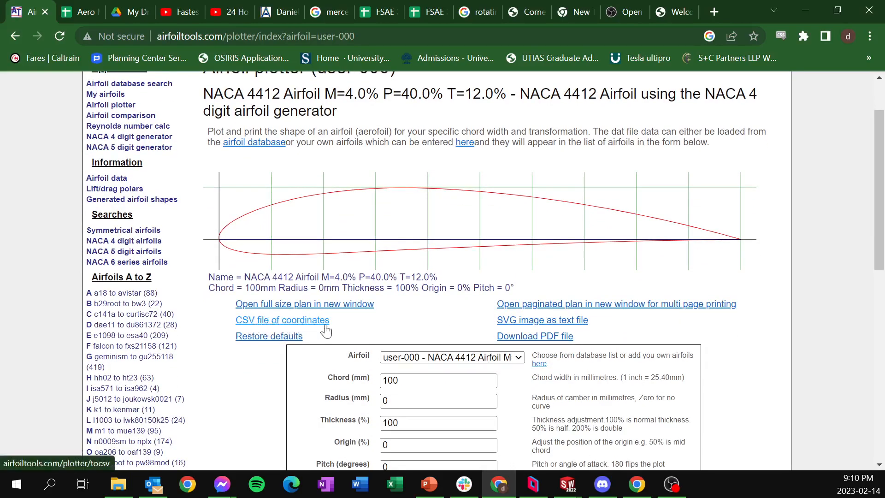
Switch to Excel, create a blank workbook and paste the copied coordinates starting at A1.
left_click(401, 490)
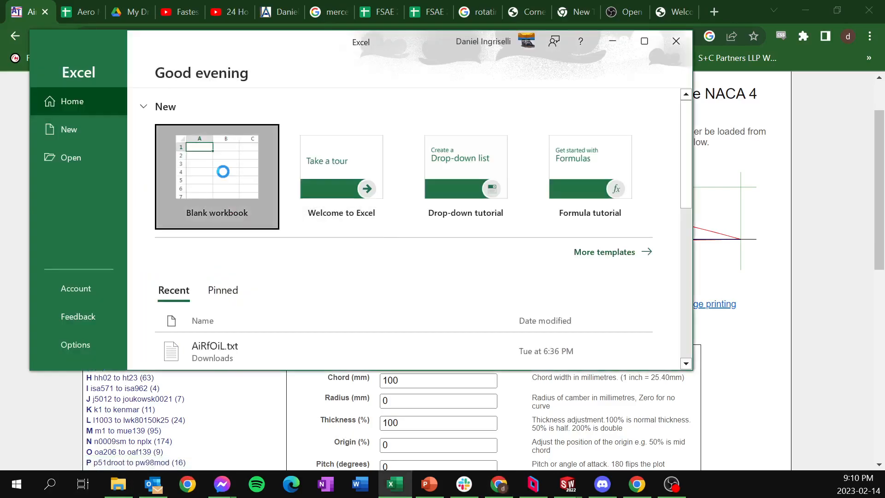
left_click(221, 172)
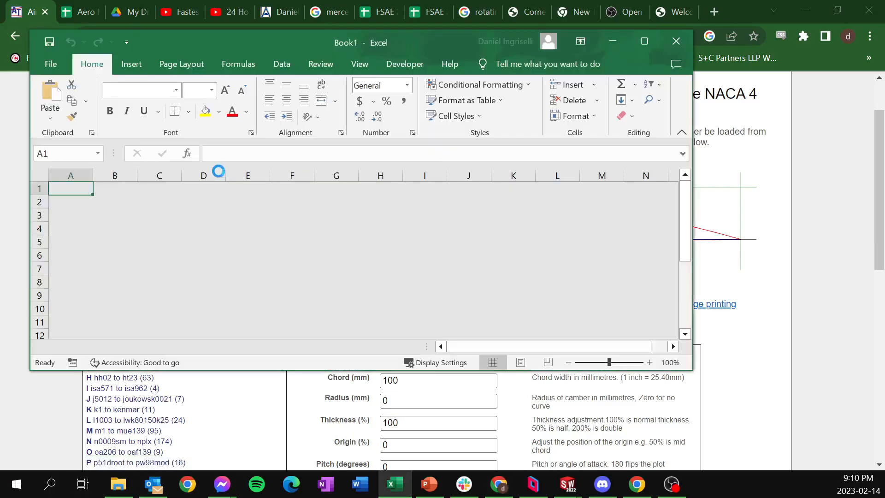
left_click(645, 48)
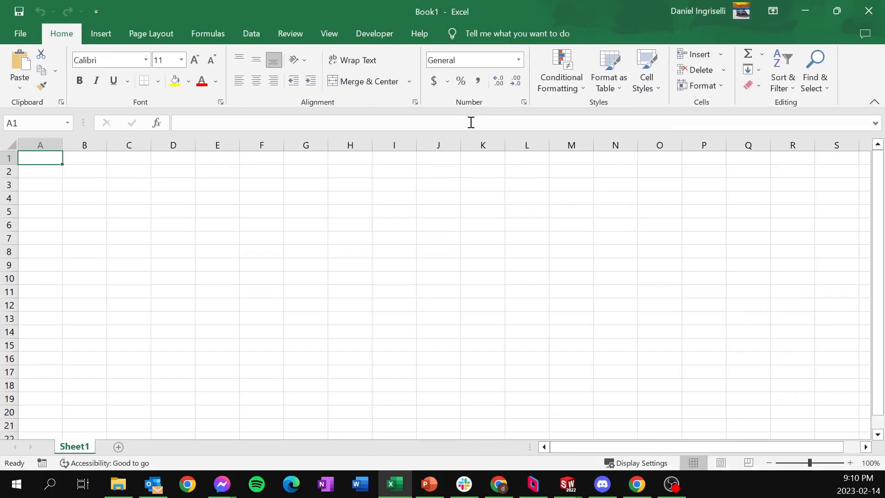
key("ctrl+v")
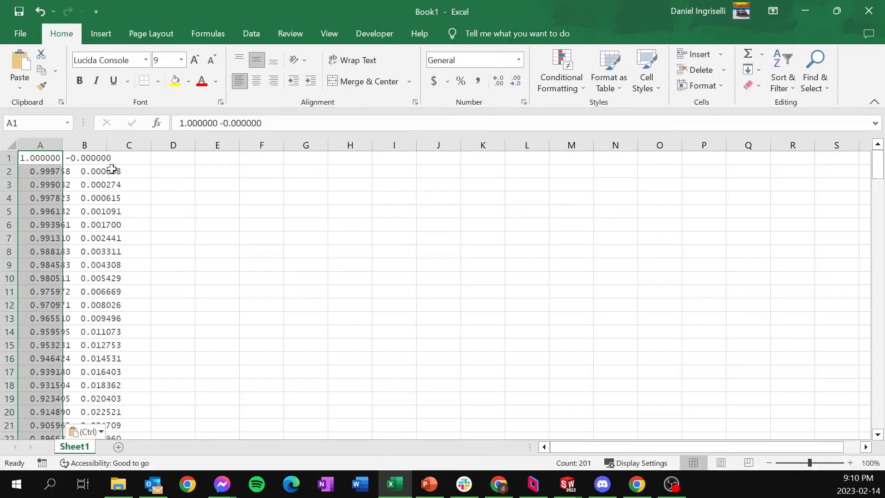
Split the pasted coordinates with Text to Columns as delimited data, using tab and space as delimiters.
left_click(243, 34)
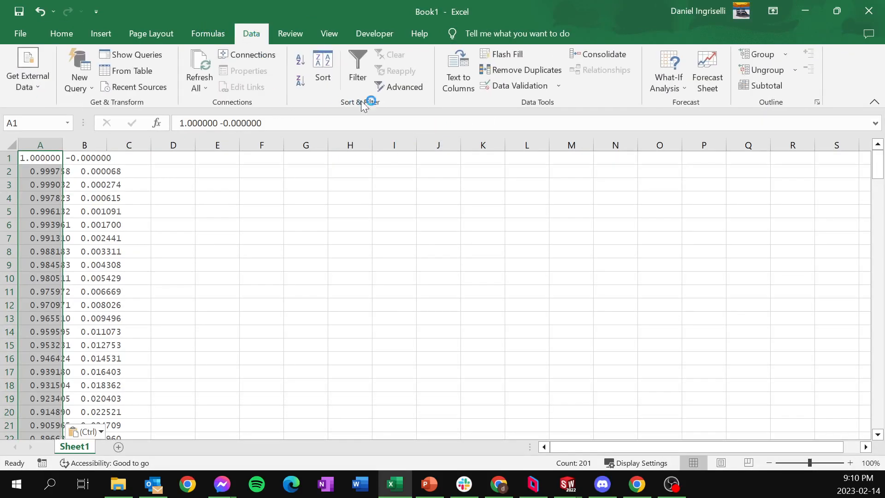
left_click(459, 74)
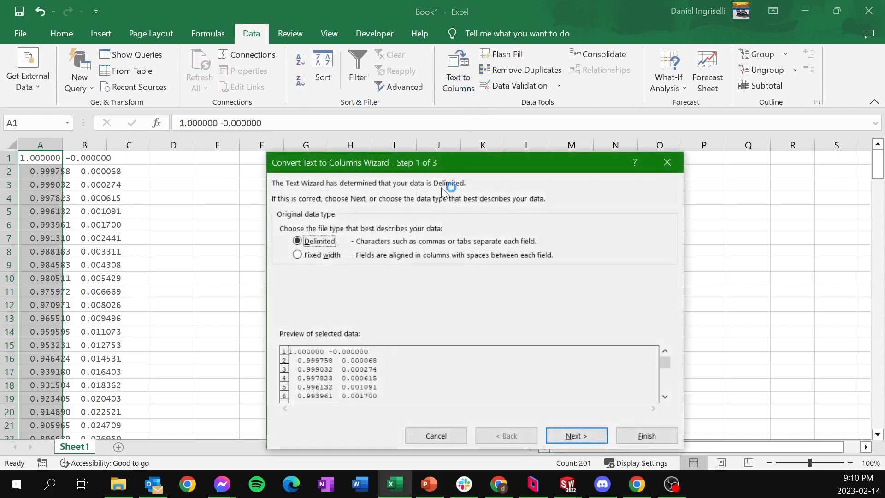
left_click(576, 436)
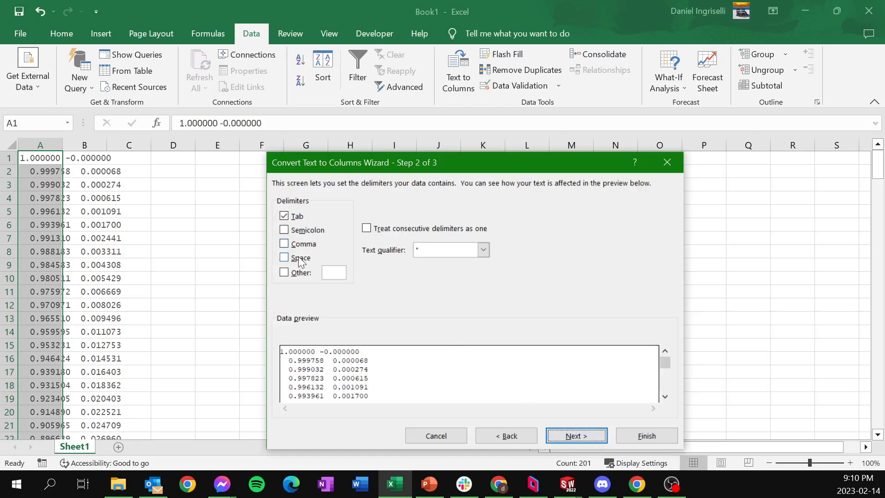
left_click(299, 259)
left_click(567, 436)
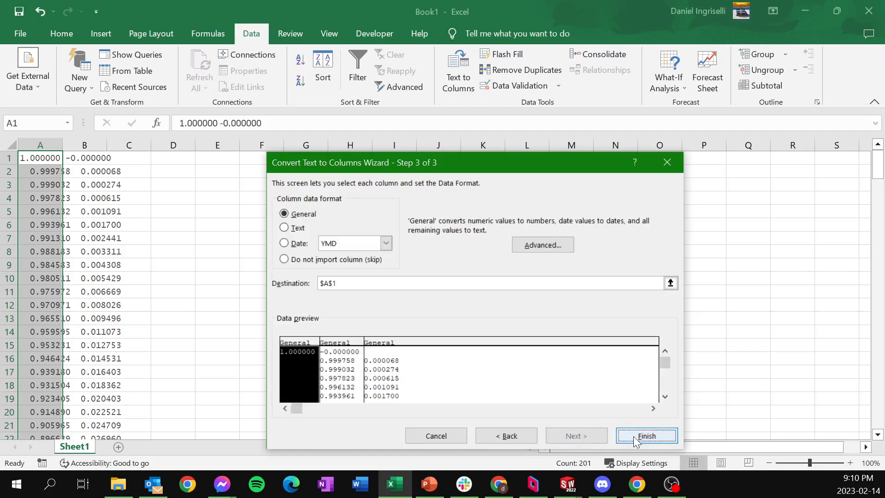
left_click(646, 436)
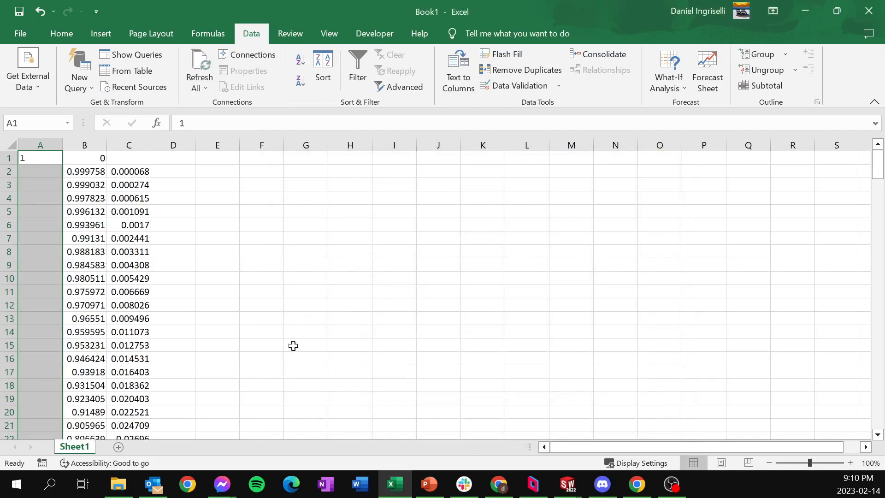
Move the values in A1:B1 one column over to B1:C1, and delete the emptied column A.
left_click(170, 212)
left_click_drag(28, 158, 152, 157)
left_click(103, 157)
left_click(178, 174)
left_click(38, 144)
right_click(38, 145)
left_click(75, 283)
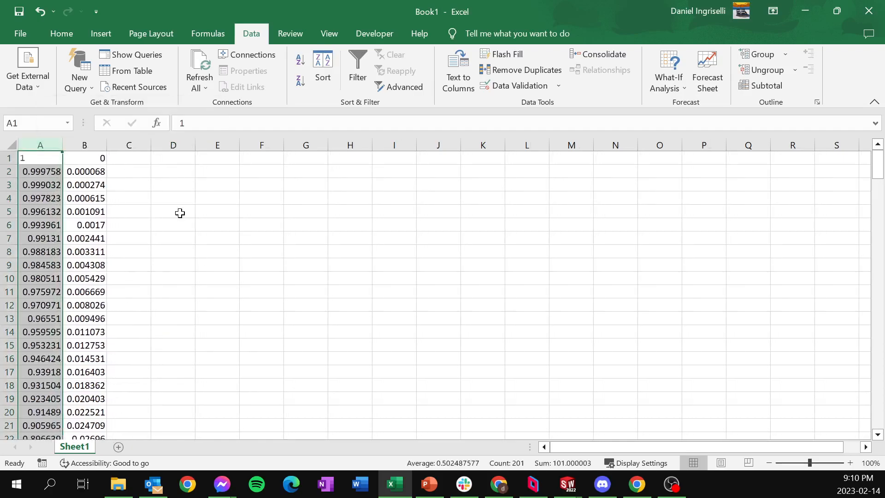
Enter 0 in C1 and C2 and fill column C with zeros down to row 201.
left_click(179, 213)
left_click_drag(40, 159, 58, 252)
left_click_drag(85, 158, 84, 253)
left_click(124, 158)
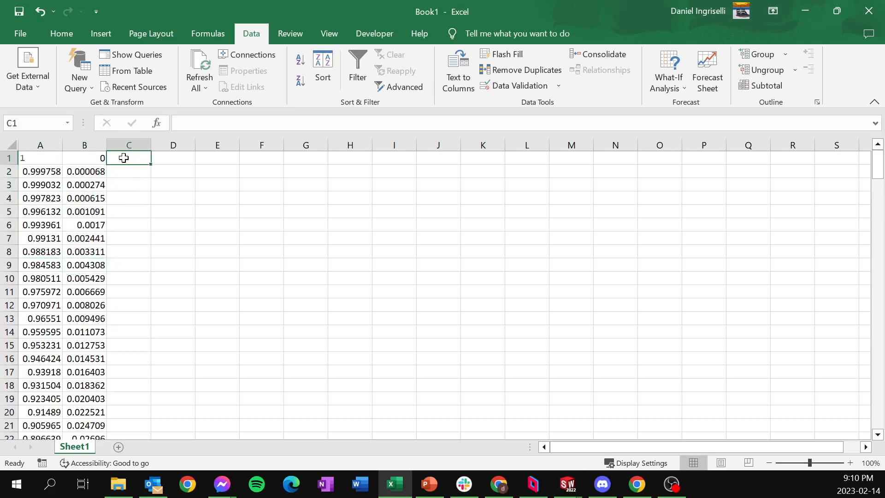
type("0")
key("Return")
type("0")
key("Return")
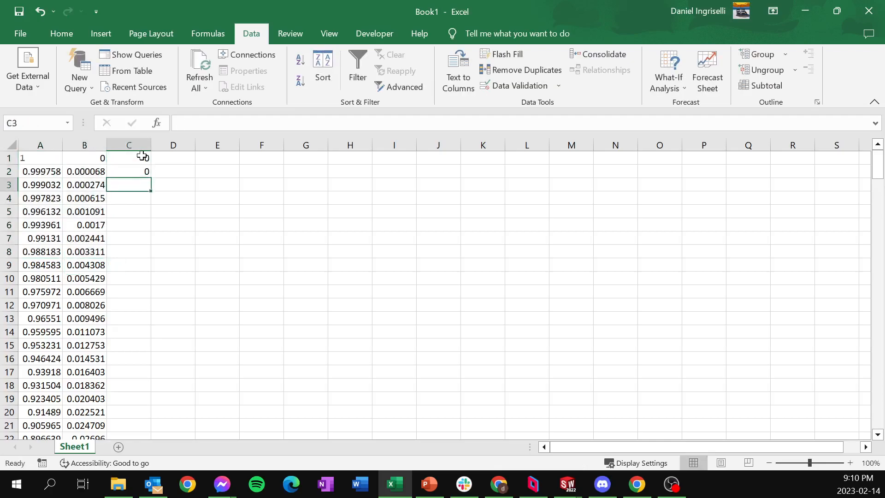
left_click_drag(145, 158, 140, 363)
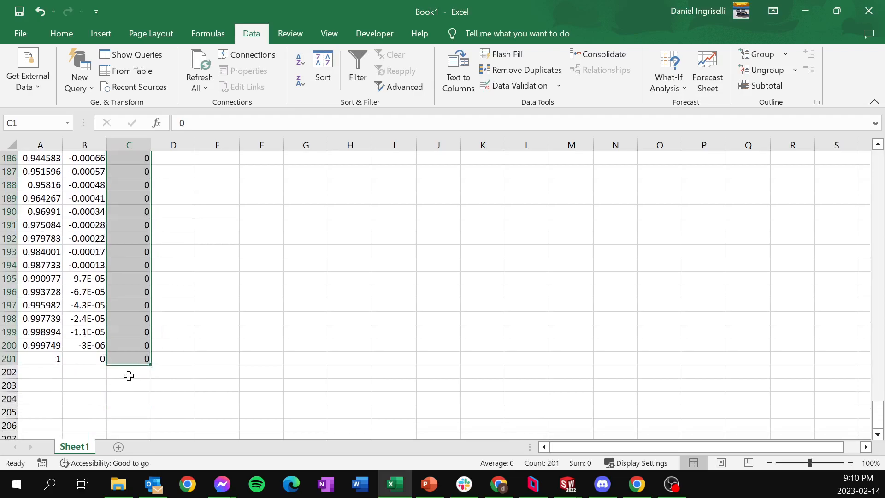
scroll(126, 360, "up", 20)
scroll(123, 342, "up", 20)
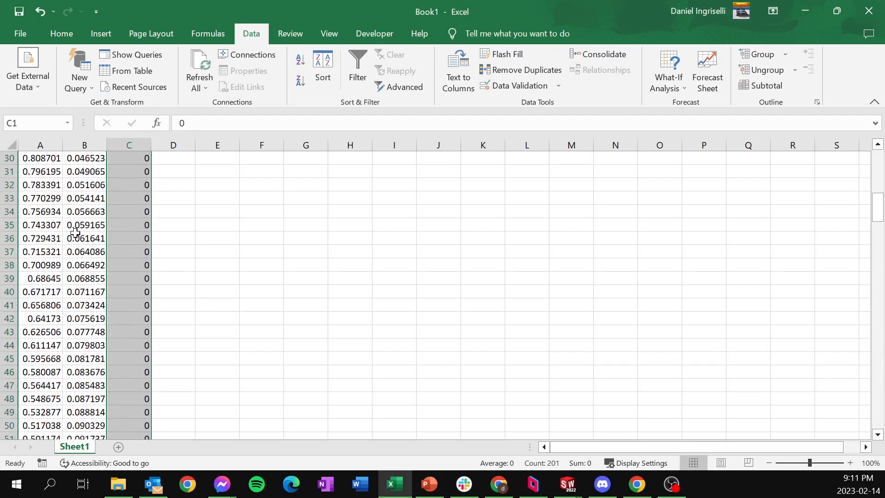
left_click(172, 196)
left_click_drag(27, 158, 48, 172)
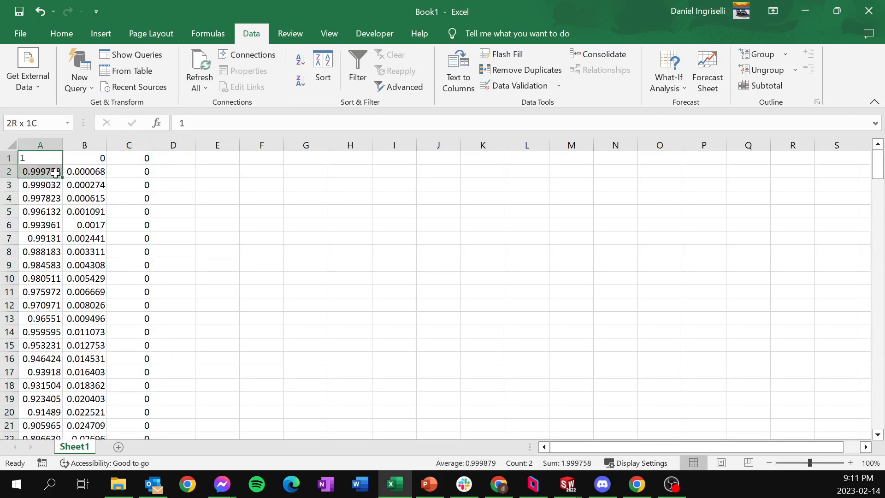
left_click_drag(56, 176, 134, 224)
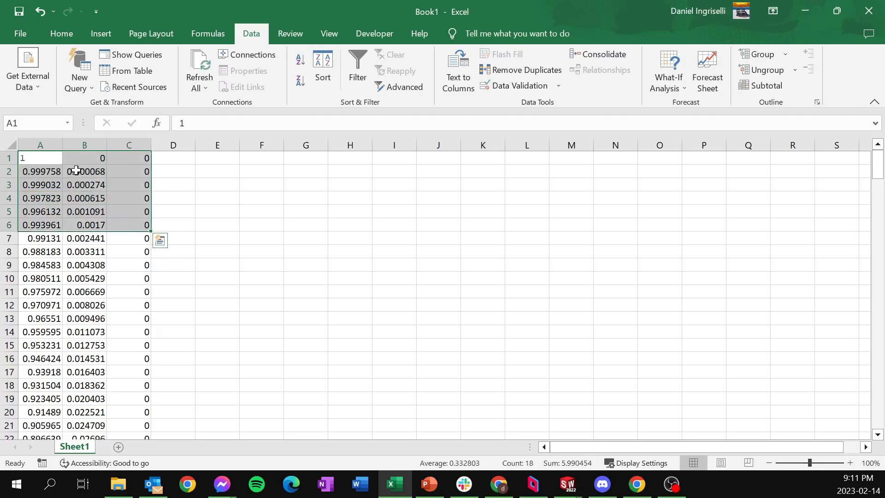
left_click(76, 170)
left_click_drag(55, 158, 108, 227)
left_click(568, 484)
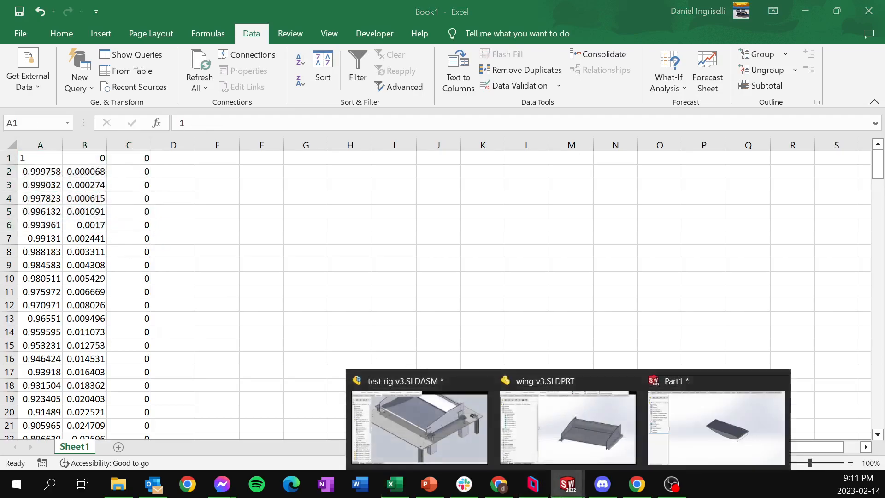
left_click(232, 244)
Enter =A1*1000 in E1 and fill the formula across to column G and down to row 201.
left_click(218, 160)
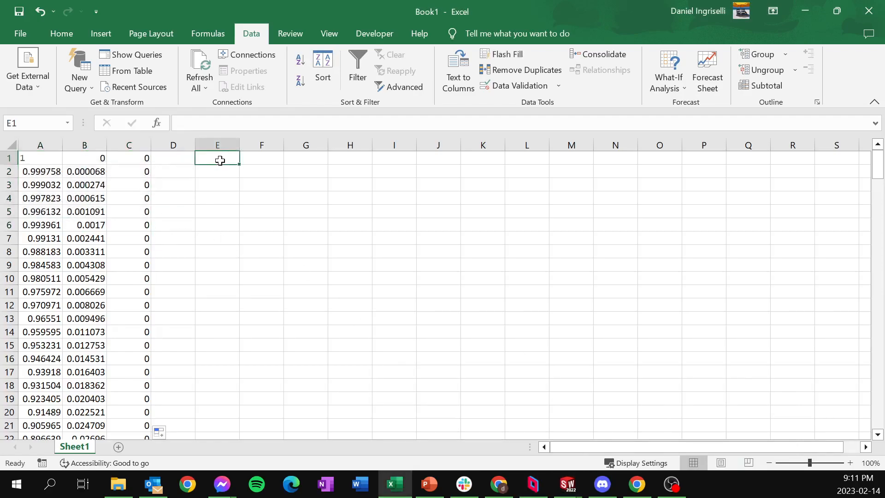
type("=")
key("Left")
key("Left")
key("Left")
key("Left")
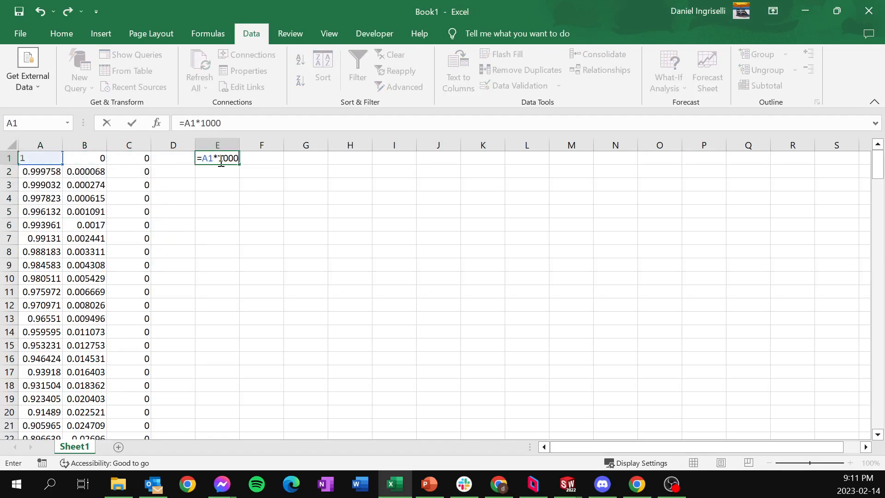
key("Return")
left_click(234, 161)
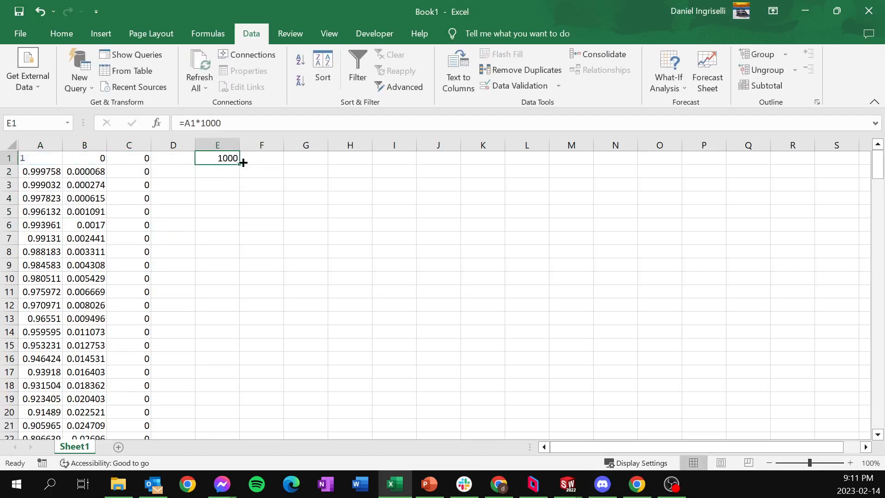
left_click_drag(241, 165, 278, 418)
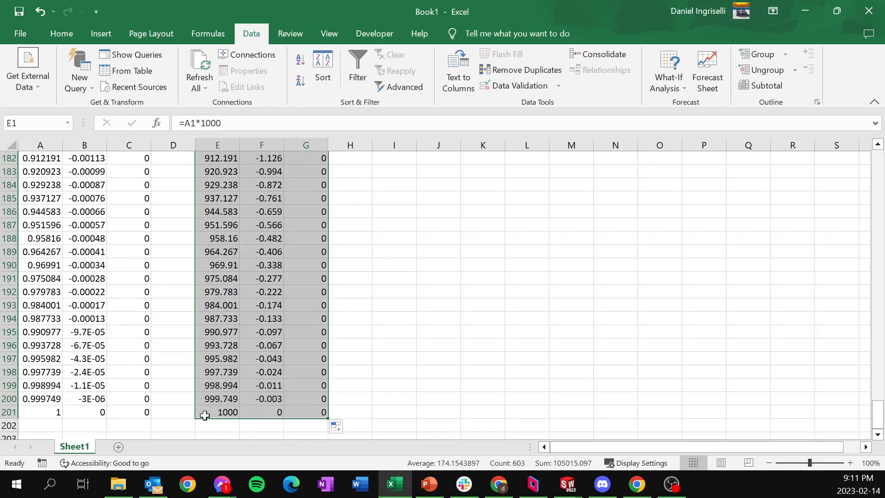
Copy the scaled coordinates in E1:G201 and paste them as values only over the originals starting at A1.
key("ctrl+c")
scroll(160, 297, "up", 20)
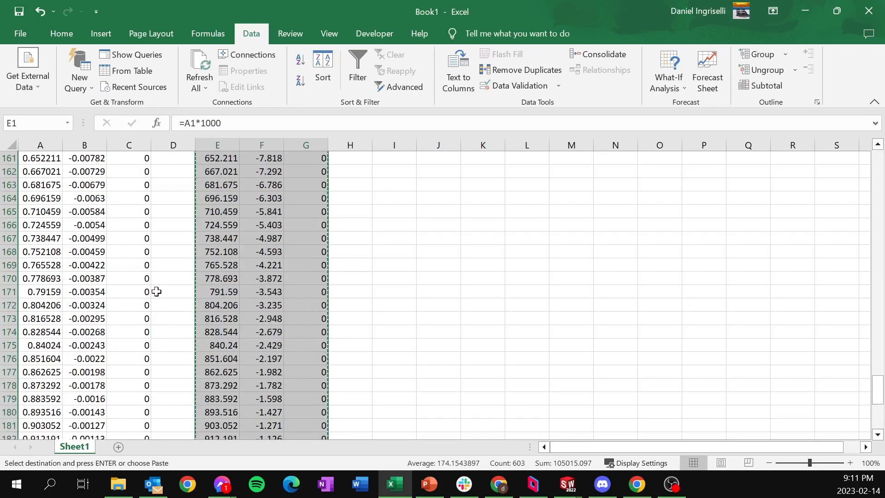
scroll(61, 204, "up", 18)
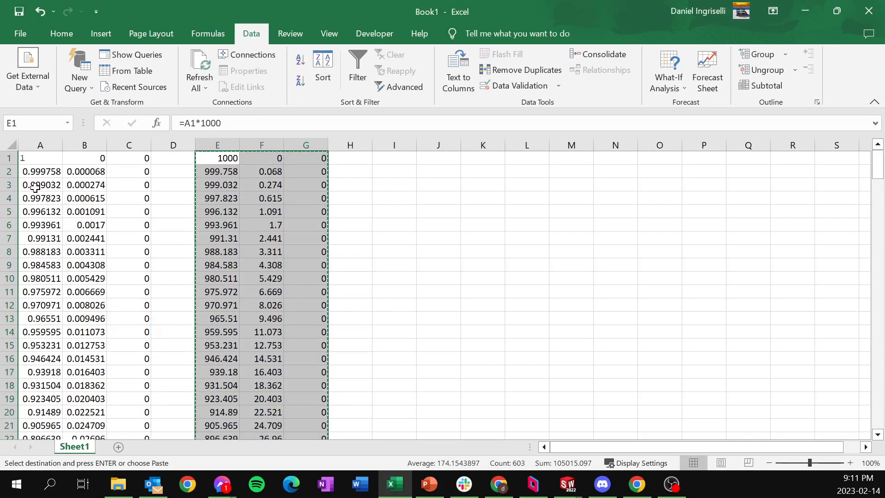
left_click(35, 161)
right_click(35, 161)
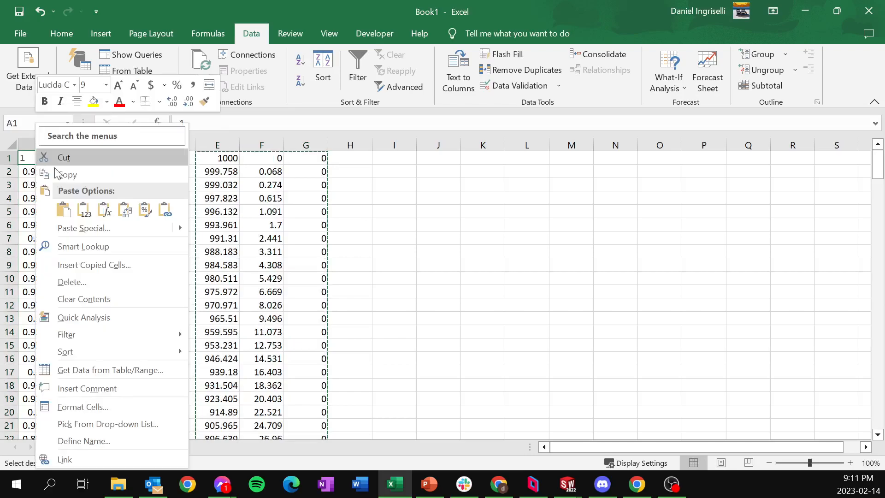
left_click(80, 208)
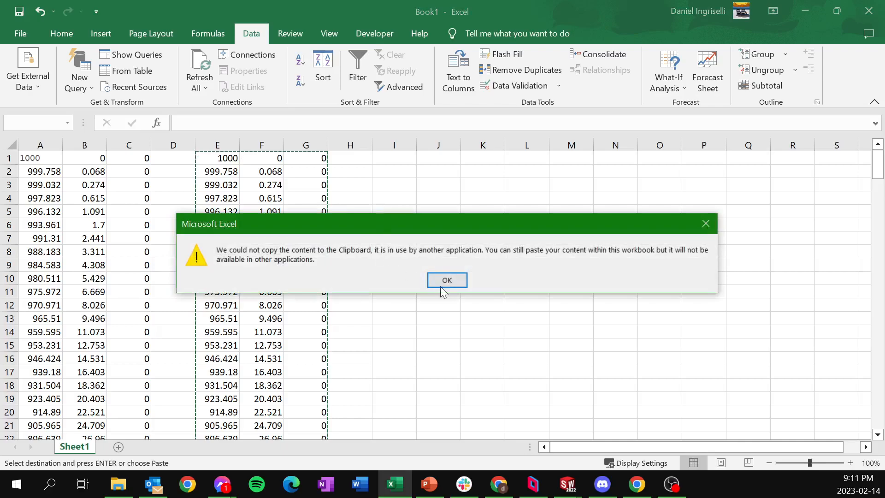
left_click(453, 283)
left_click(382, 239)
left_click_drag(226, 145, 305, 148)
left_click(369, 187)
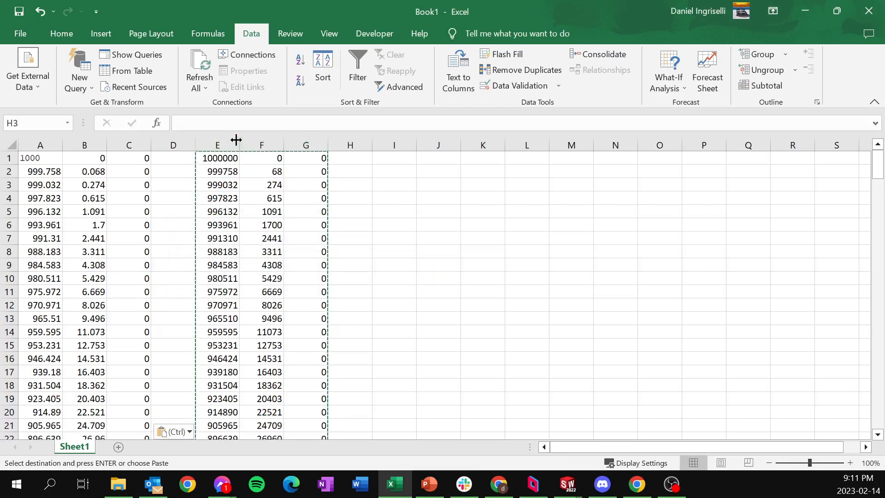
left_click_drag(221, 144, 300, 144)
left_click(385, 197)
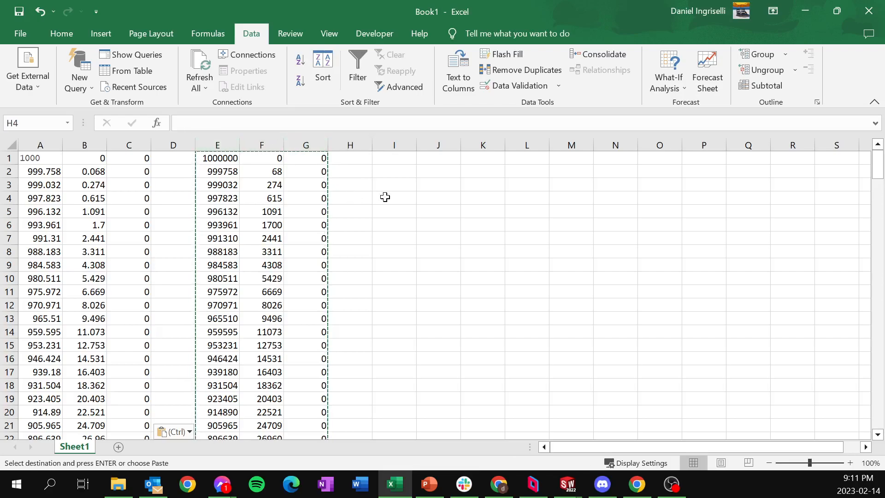
type("x")
left_click(357, 188)
type("czcz")
left_click(347, 197)
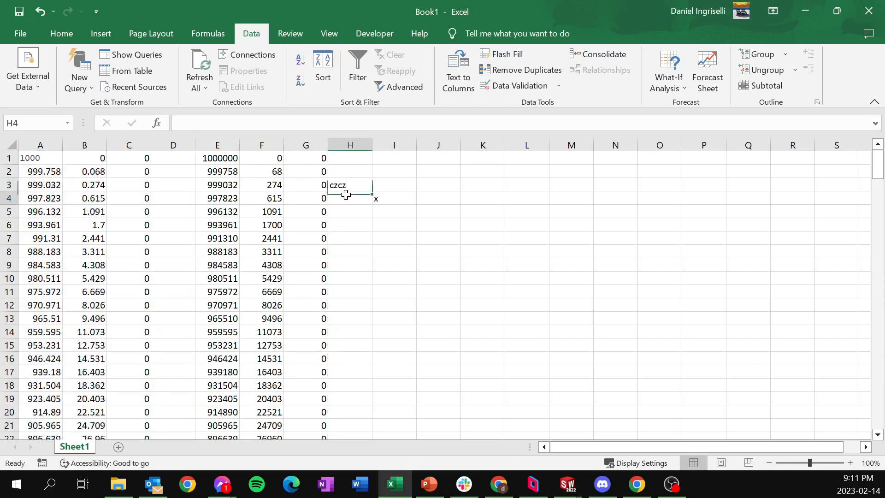
Delete columns E through I, which hold the leftover scaling formulas and stray text.
left_click_drag(215, 143, 387, 145)
right_click(388, 146)
left_click(447, 289)
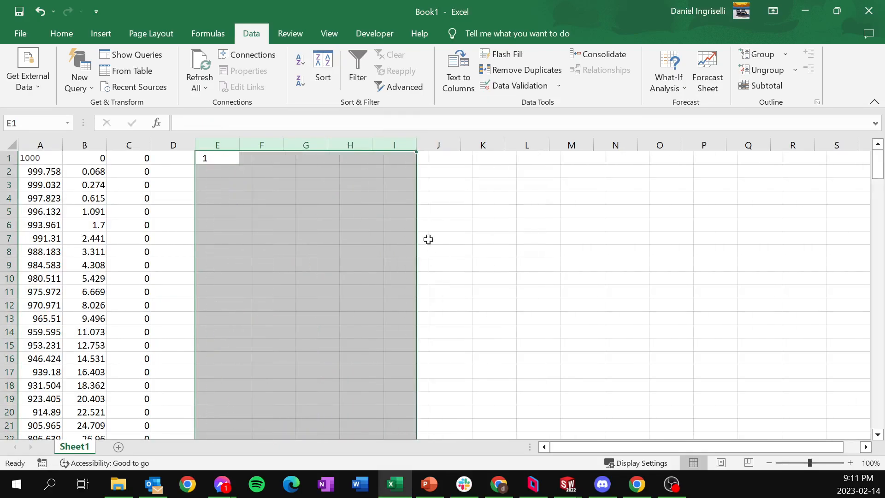
left_click(422, 226)
scroll(230, 227, "down", 20)
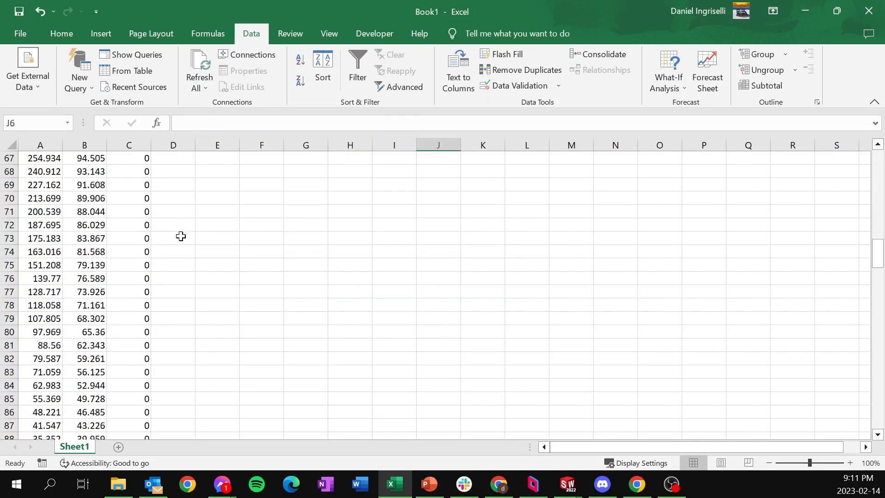
scroll(85, 272, "up", 20)
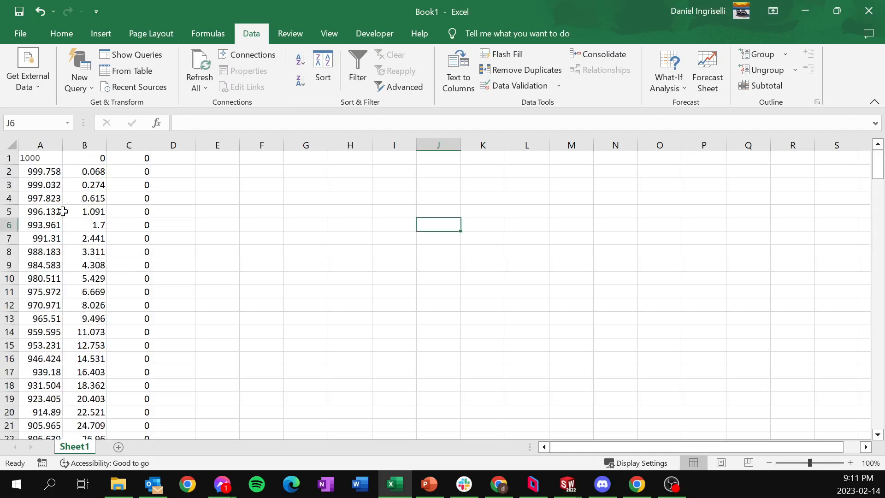
Save the workbook in Downloads as Text (Tab delimited), replacing the existing AiRfOiL.txt.
left_click(33, 36)
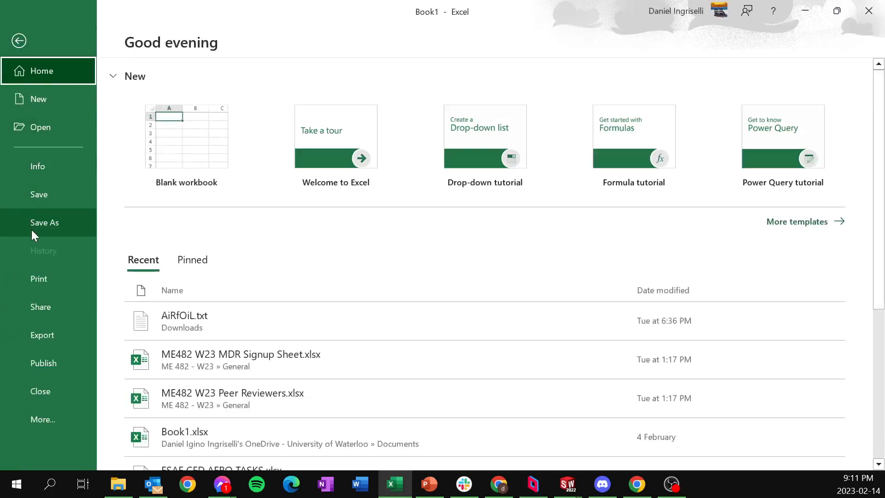
left_click(31, 228)
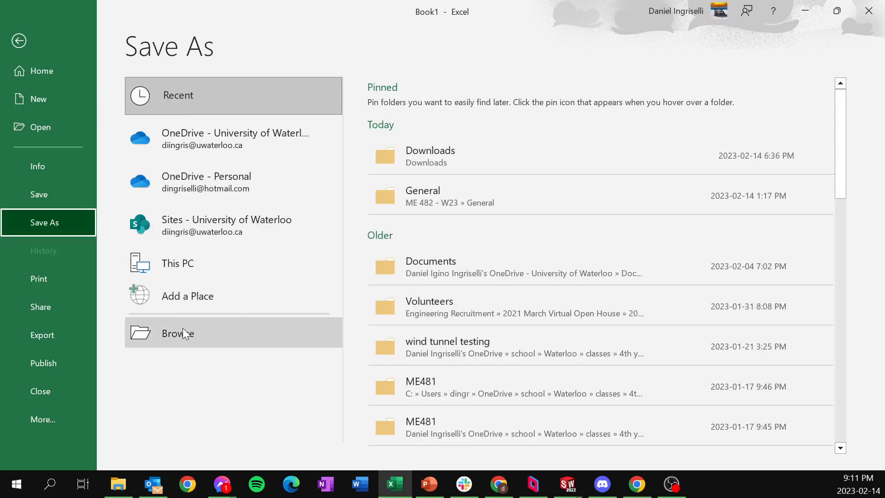
left_click(183, 328)
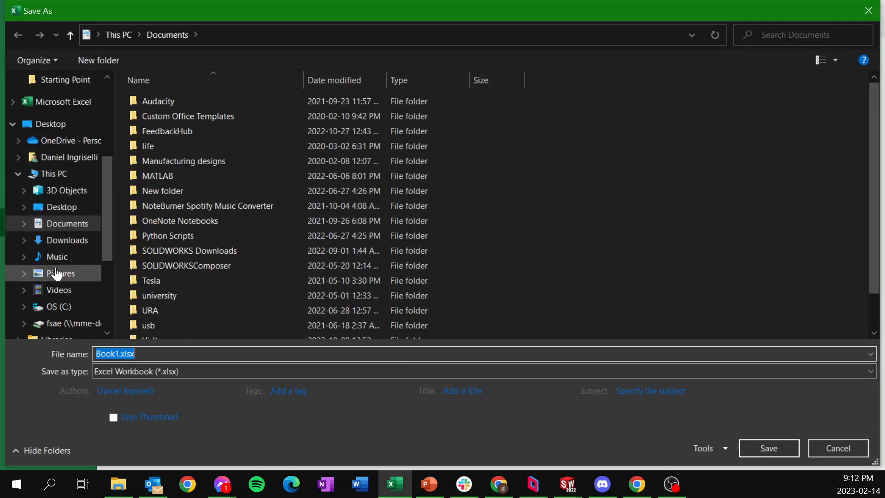
left_click(57, 241)
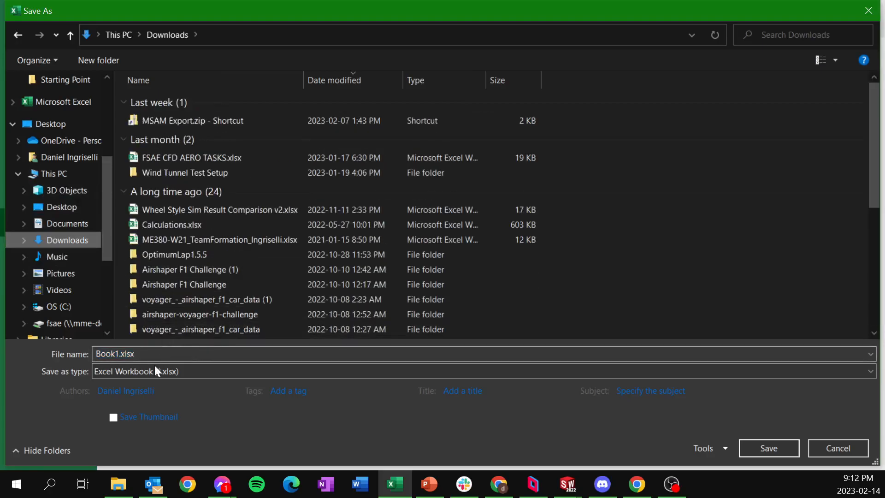
left_click(142, 370)
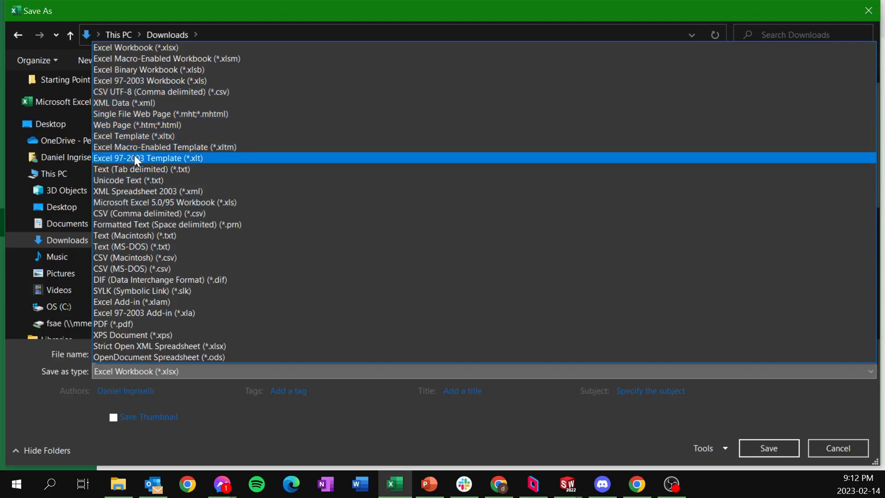
left_click(132, 169)
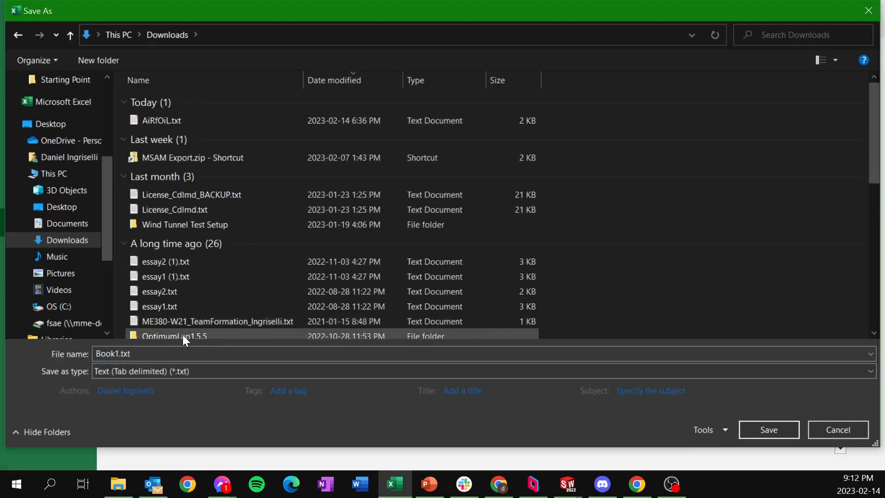
double_click(121, 353)
left_click(194, 121)
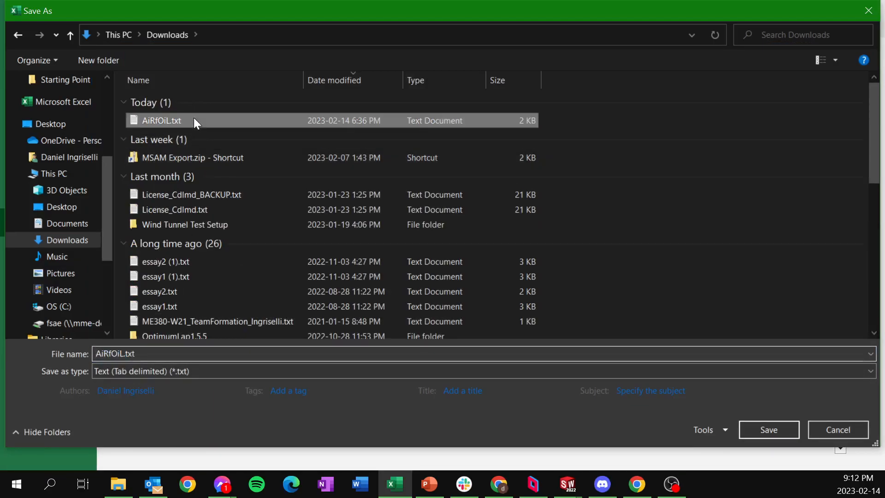
left_click(759, 429)
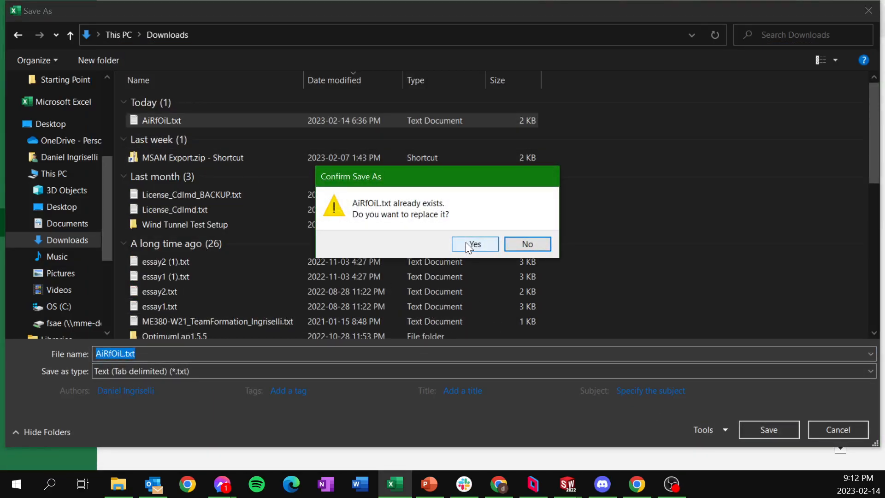
left_click(465, 243)
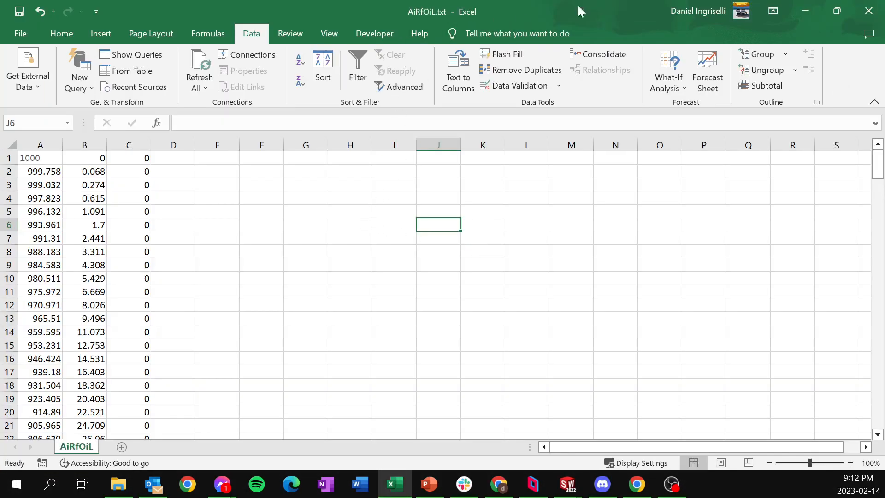
Close the Excel workbook and switch to the Part1 window in SolidWorks.
left_click(869, 11)
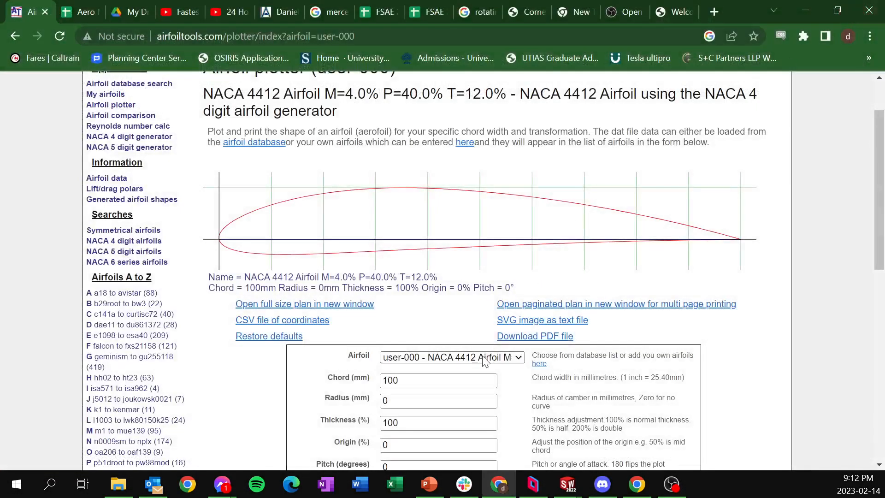
mouse_move(567, 484)
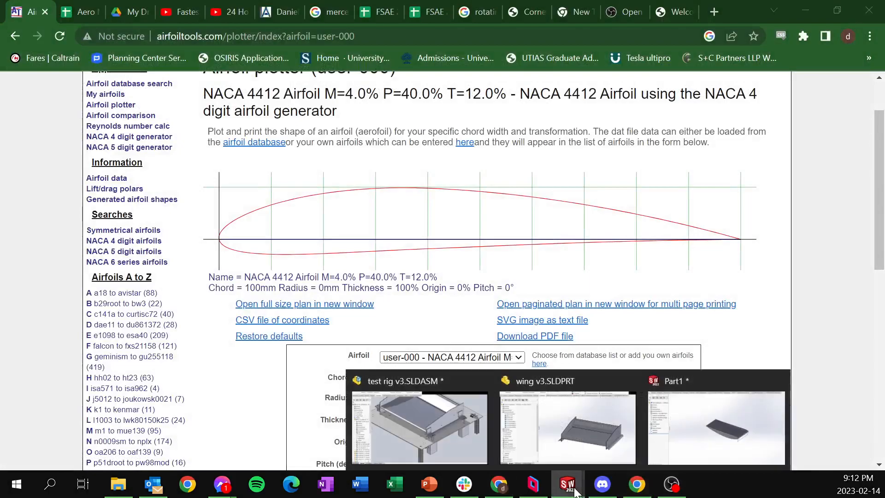
left_click(668, 425)
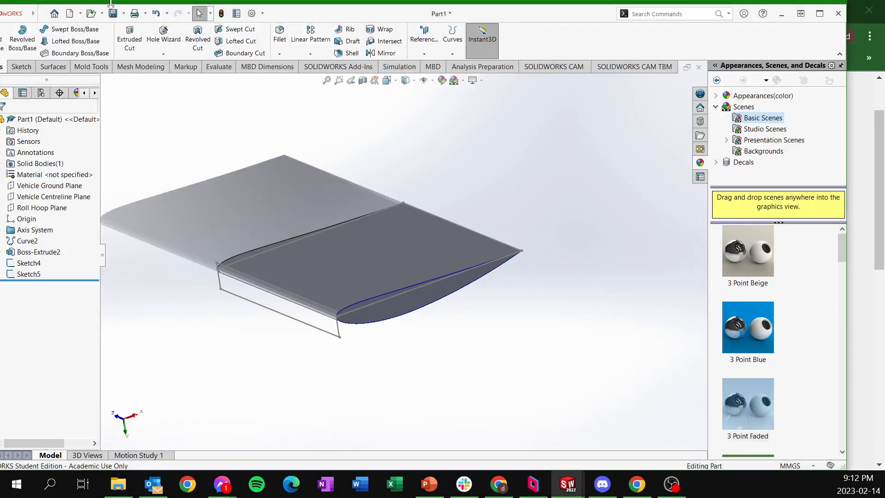
Create a new part document from the custom 23_Part template.
left_click(78, 15)
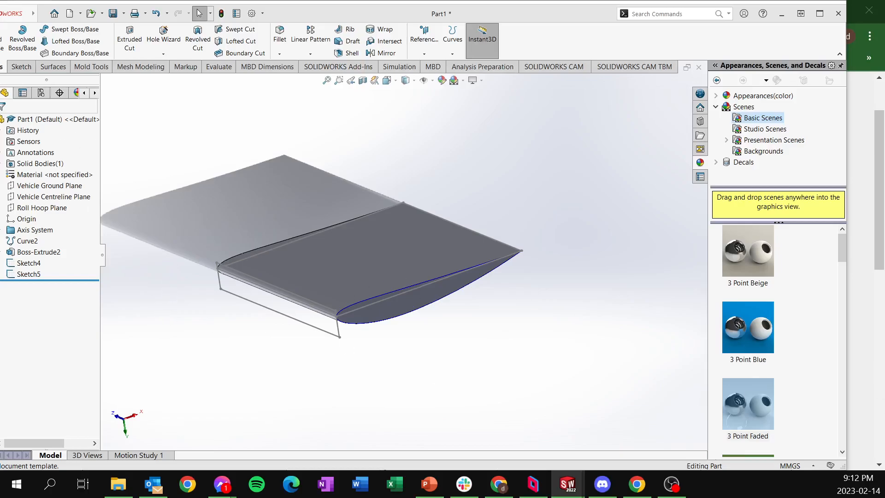
left_click_drag(0, 137, 508, 140)
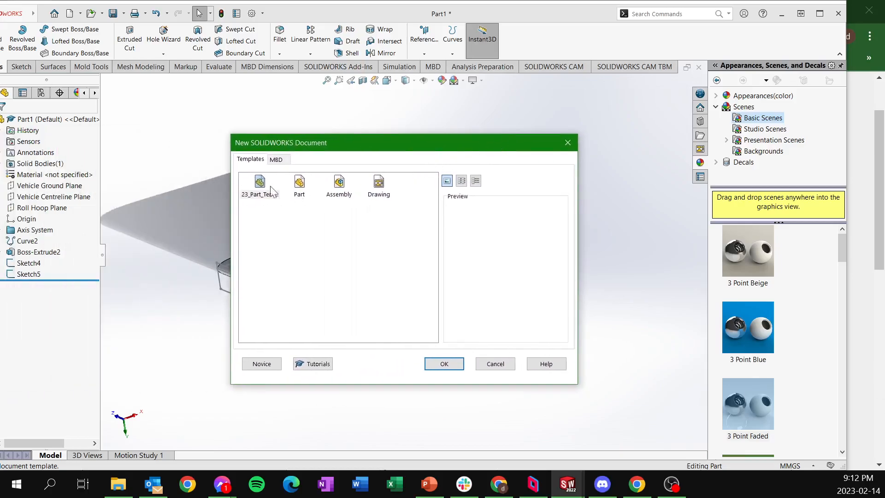
left_click(440, 364)
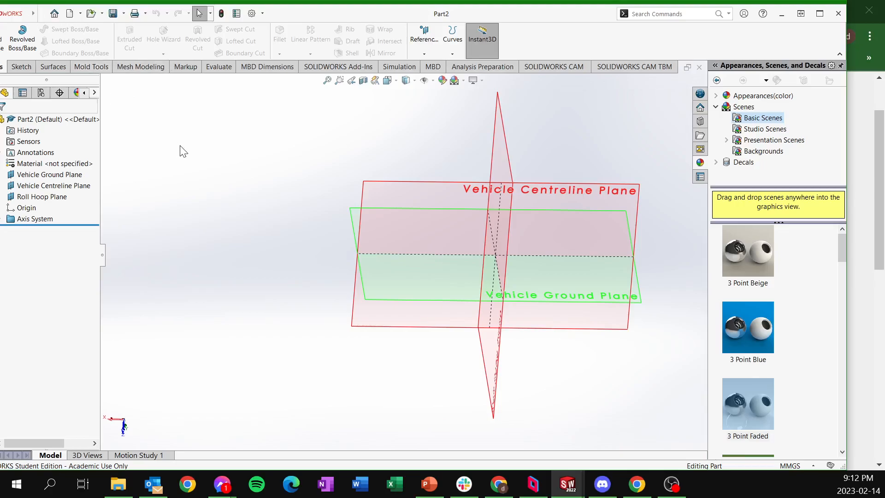
Insert a curve through XYZ points using the text file AiRfOiL.txt from the Downloads folder.
left_click(94, 14)
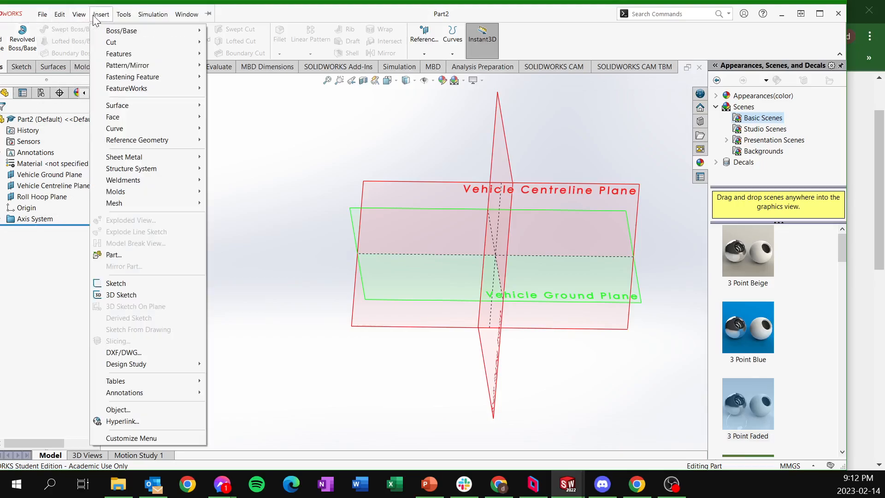
mouse_move(161, 129)
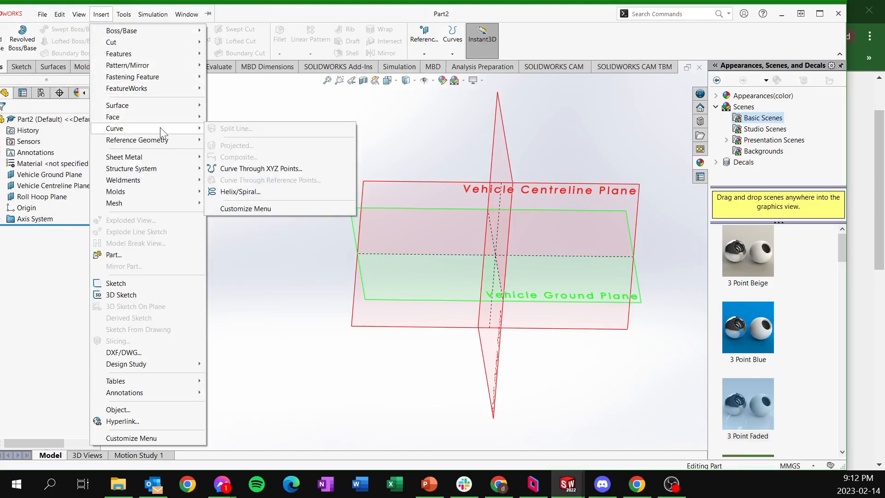
left_click(251, 169)
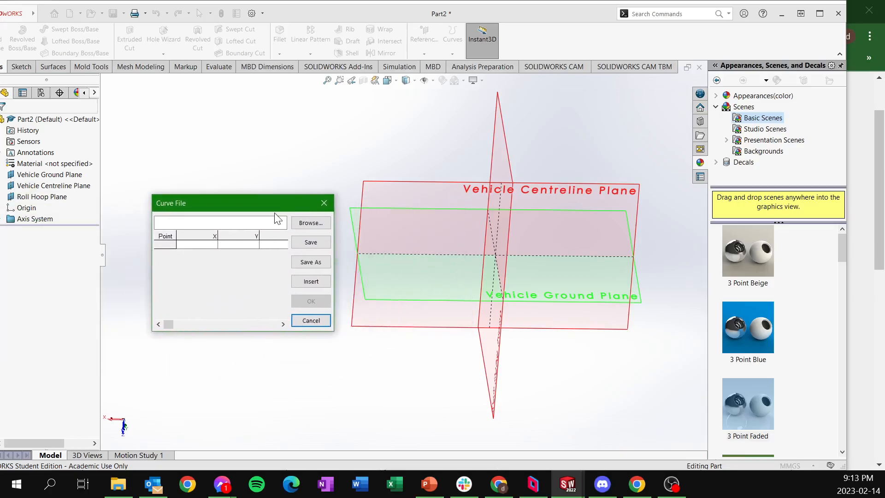
left_click(309, 223)
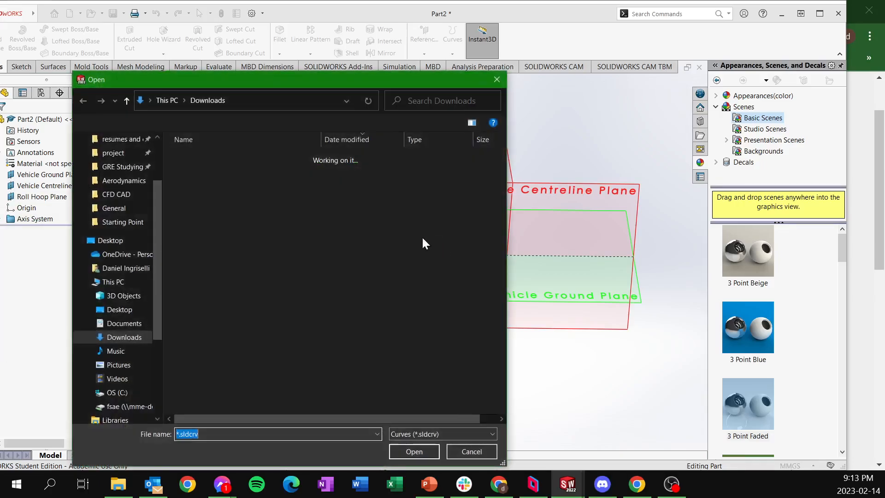
left_click(427, 433)
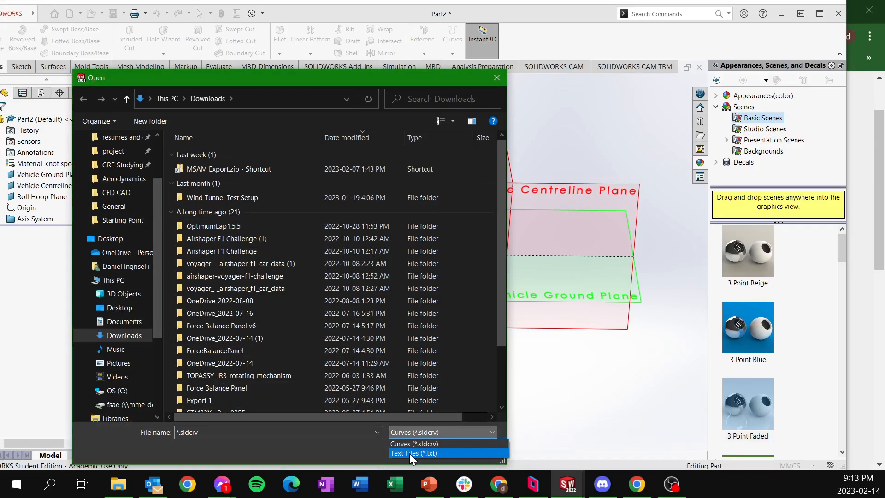
left_click(410, 452)
left_click(209, 170)
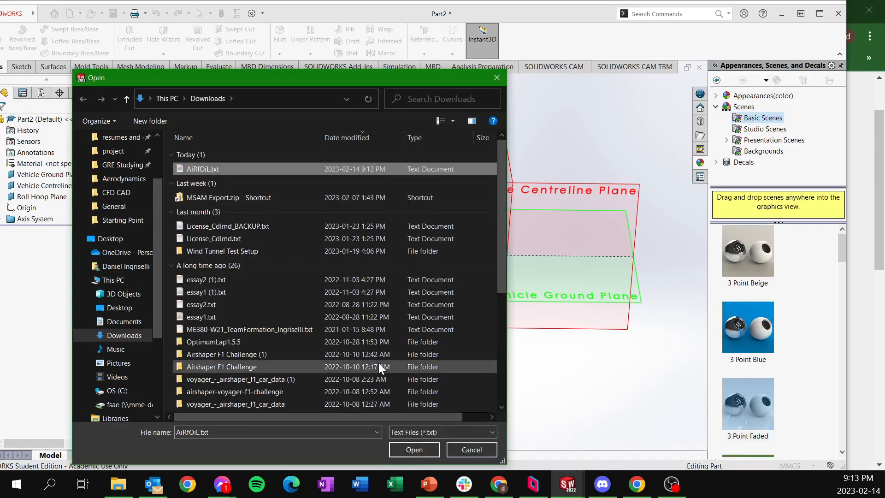
left_click(414, 450)
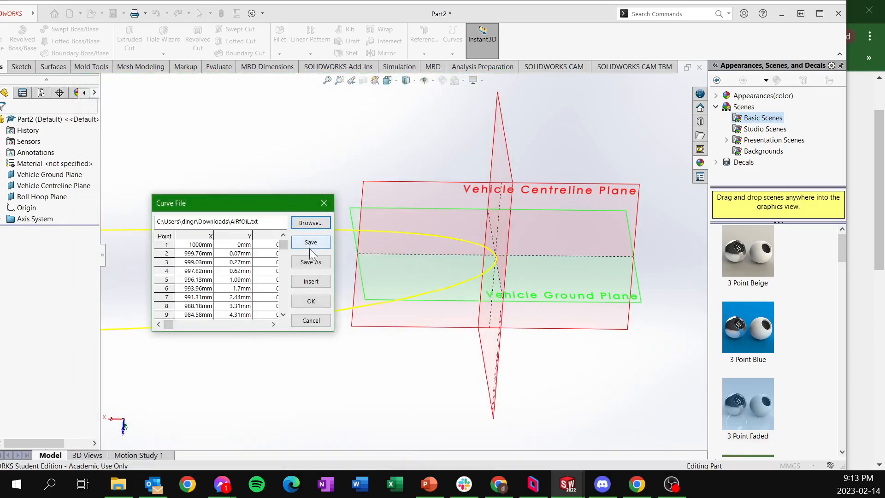
left_click(310, 303)
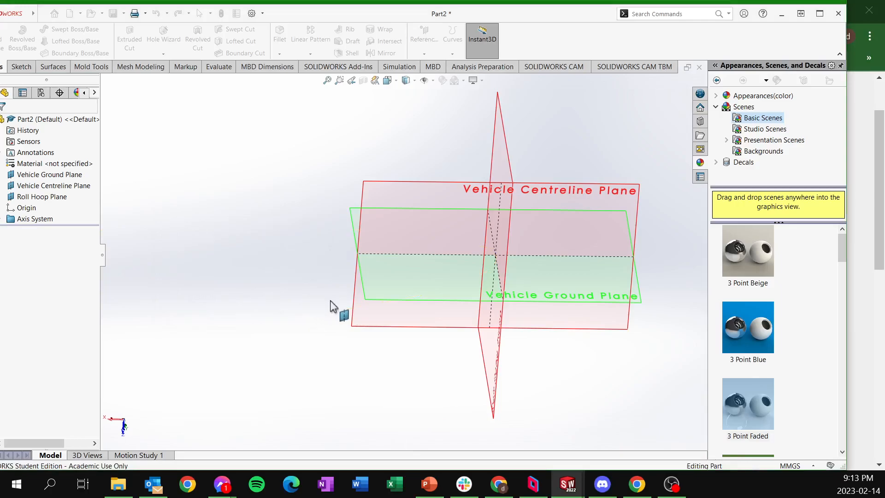
Start a sketch on the Vehicle Ground Plane and convert the imported airfoil curve into a sketch entity.
scroll(639, 340, "up", 10)
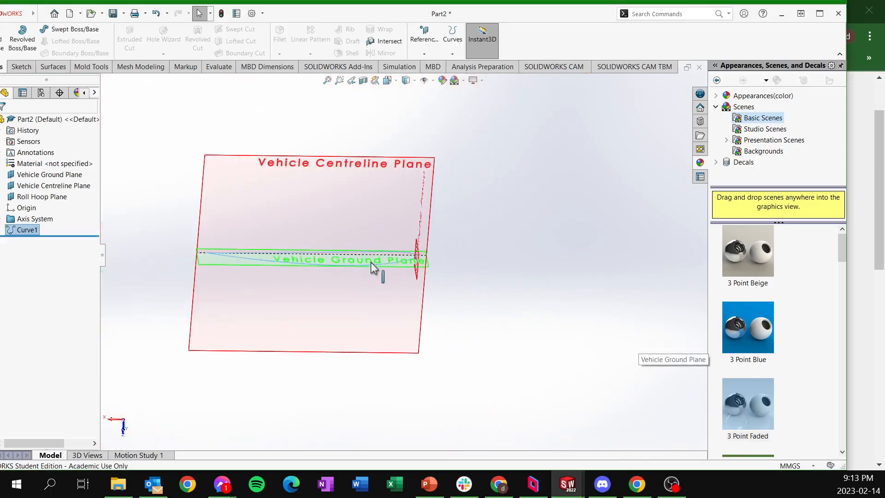
scroll(375, 270, "down", 5)
middle_click_drag(356, 271, 435, 210)
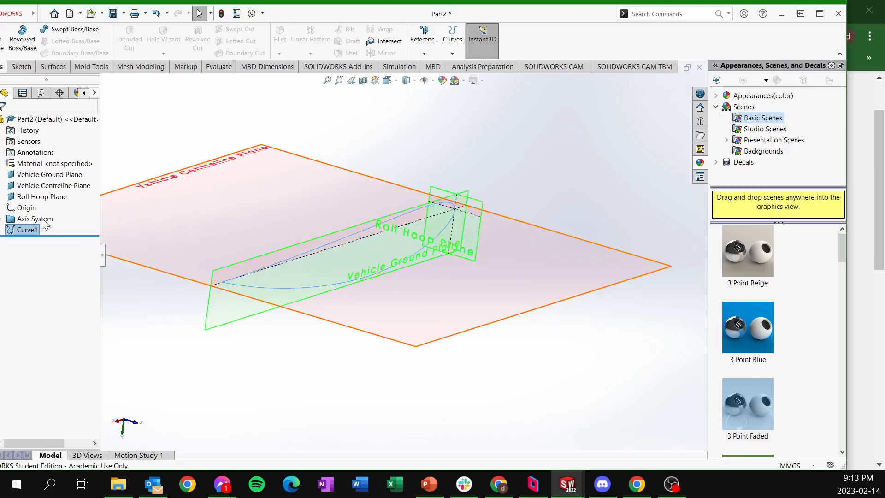
left_click(421, 210)
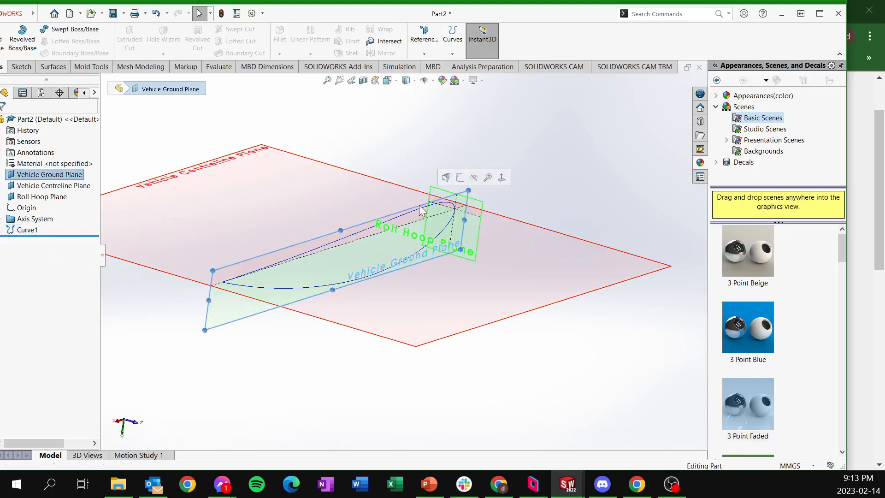
left_click(459, 178)
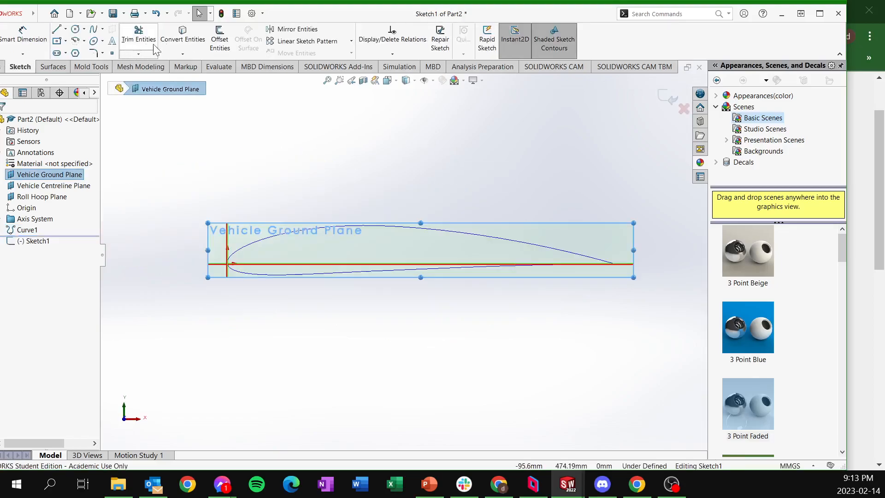
left_click(181, 37)
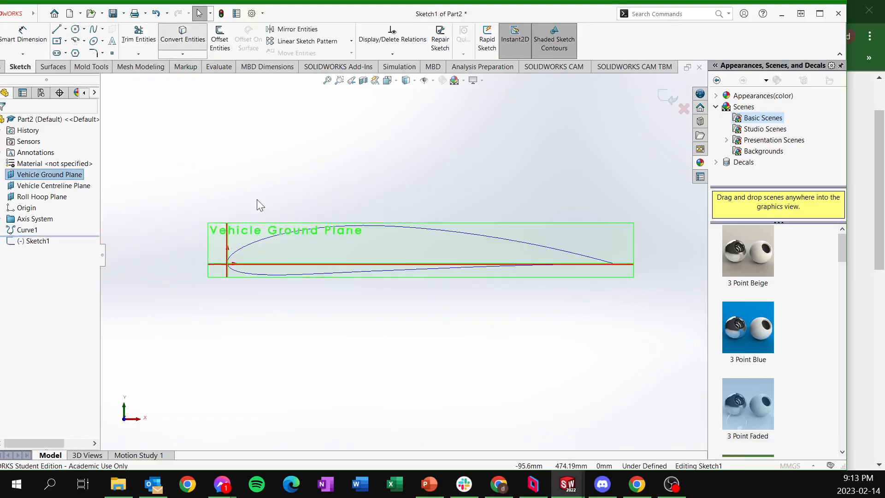
left_click(259, 241)
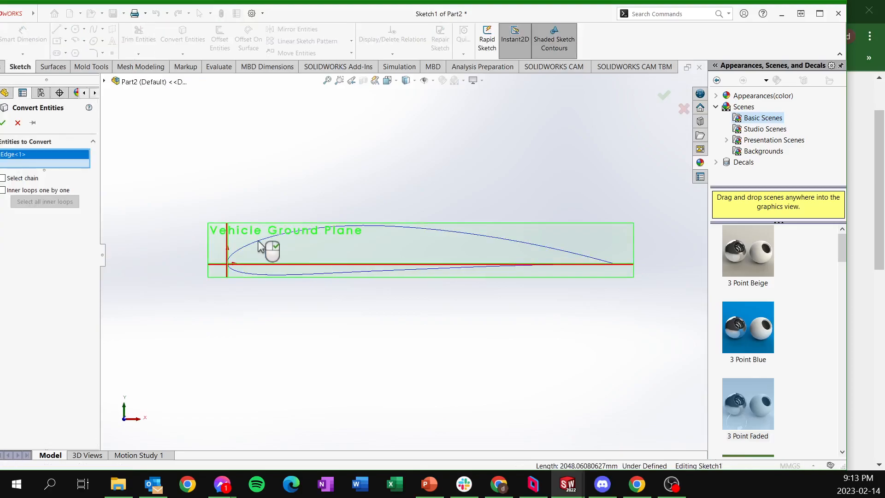
left_click(4, 124)
Delete the On Edge relation from the converted airfoil spline.
middle_click_drag(376, 218, 379, 84)
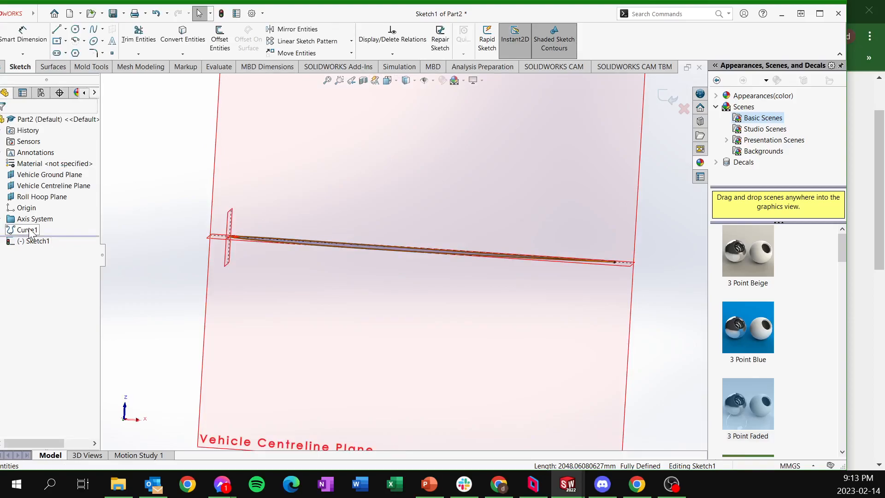
mouse_move(286, 271)
middle_mouse_down()
mouse_move(277, 178)
mouse_move(384, 225)
middle_mouse_up()
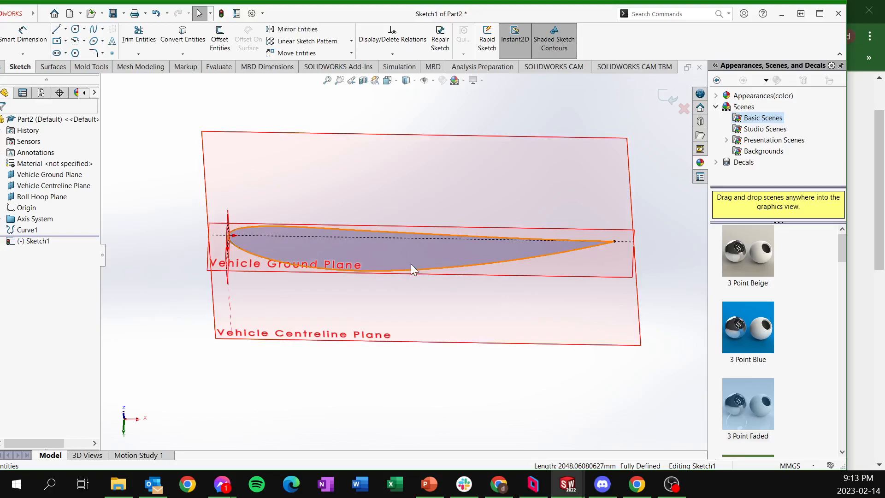
left_click(441, 267)
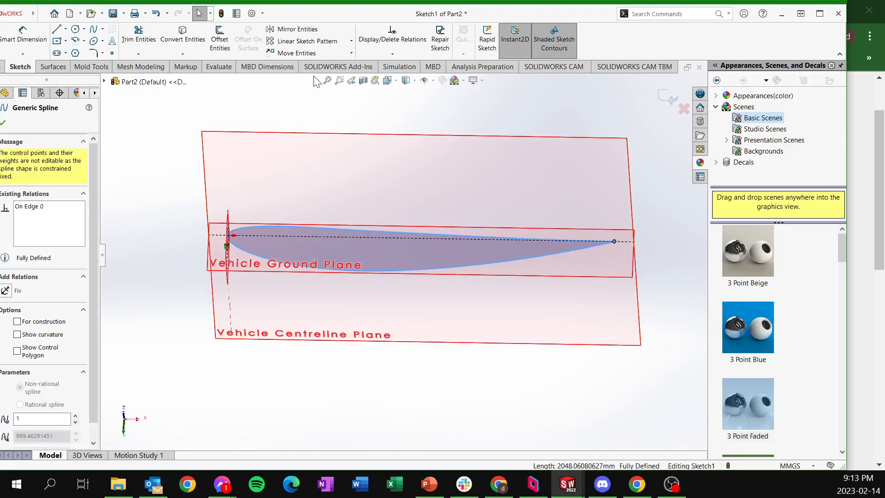
left_click(350, 54)
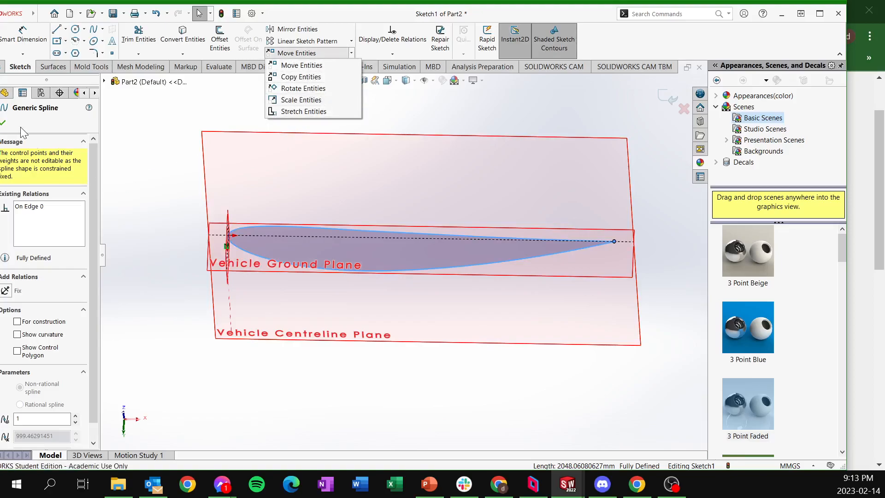
left_click(187, 148)
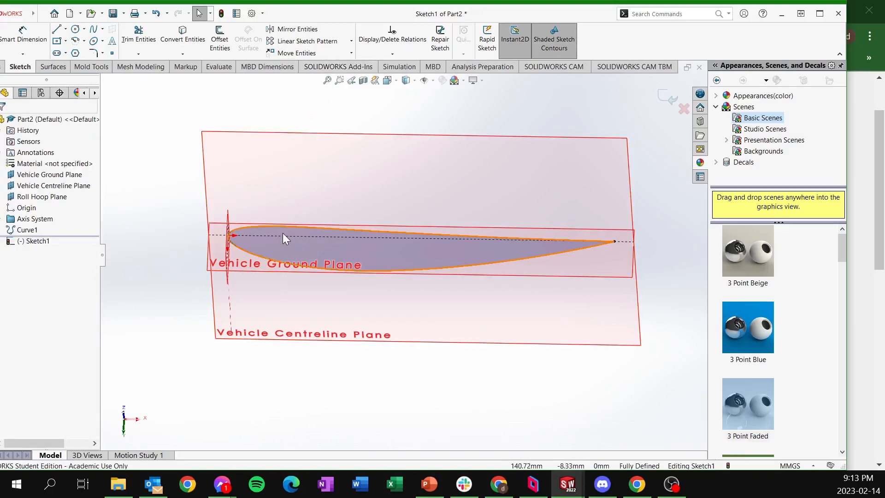
left_click(225, 249)
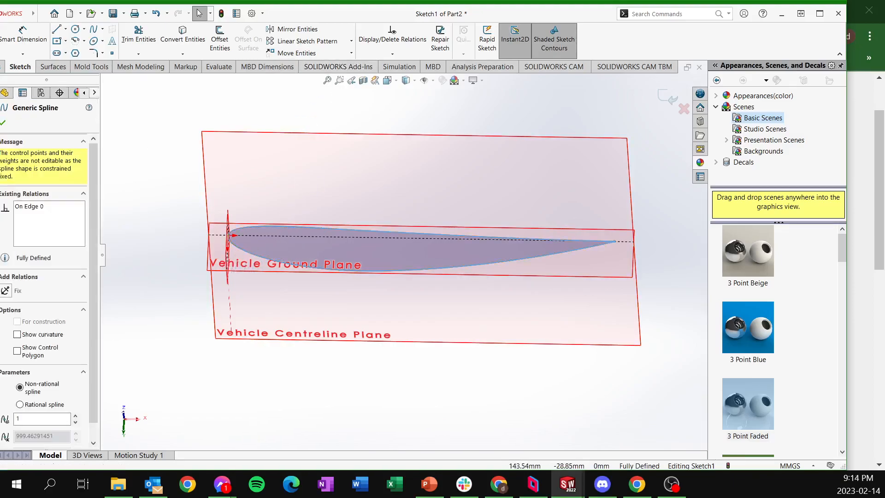
left_click(226, 247)
key("Delete")
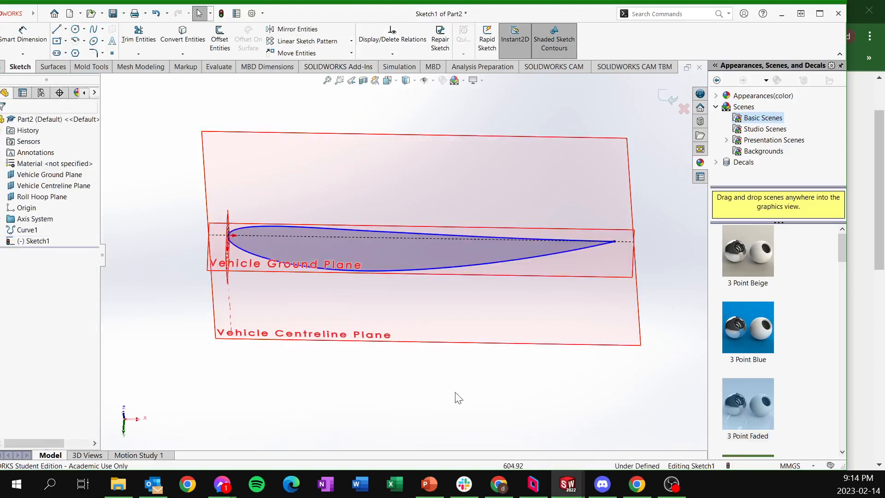
Switch to Airfoil Tools in Chrome and list the NACA 4 digit airfoils from the database search.
left_click(512, 489)
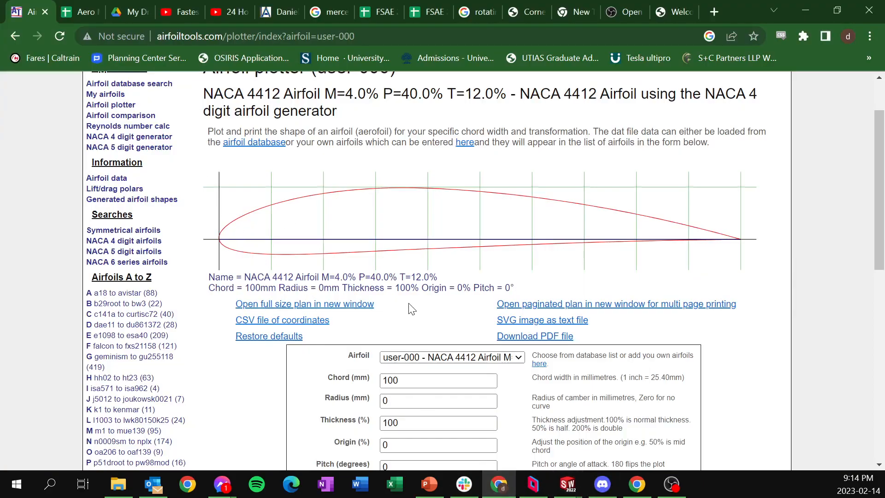
scroll(412, 309, "down", 10)
scroll(346, 312, "up", 10)
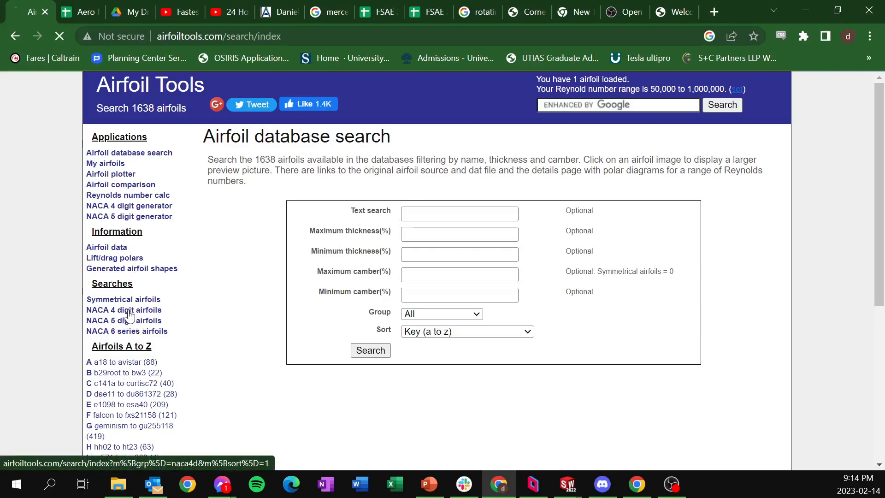
Browse the NACA 4 digit results through page 3 and open the details of the NACA 4412 airfoil.
scroll(368, 277, "down", 7)
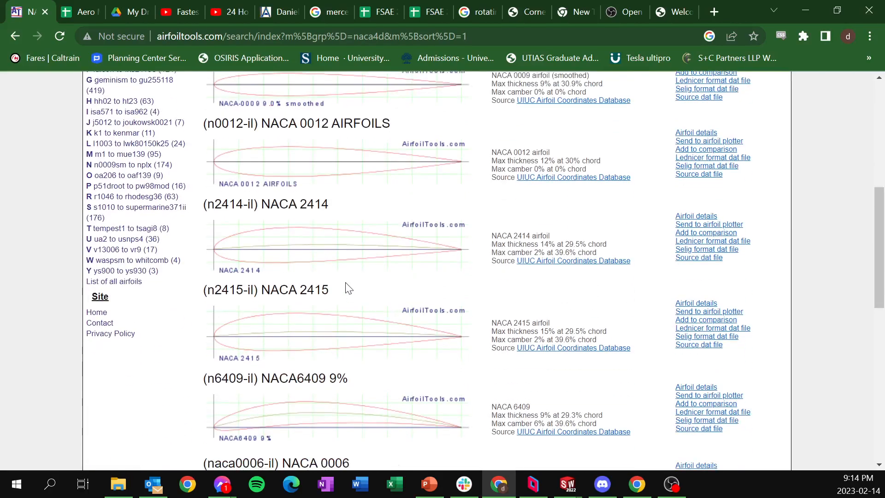
scroll(341, 272, "down", 10)
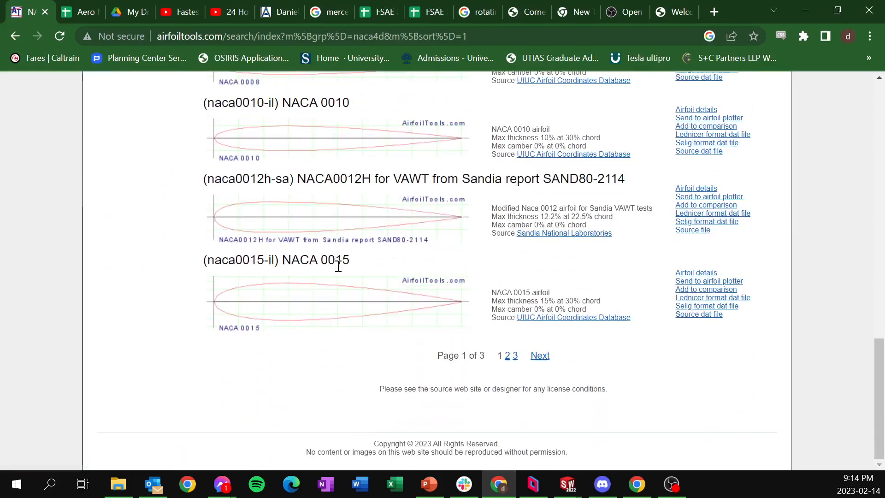
left_click(508, 356)
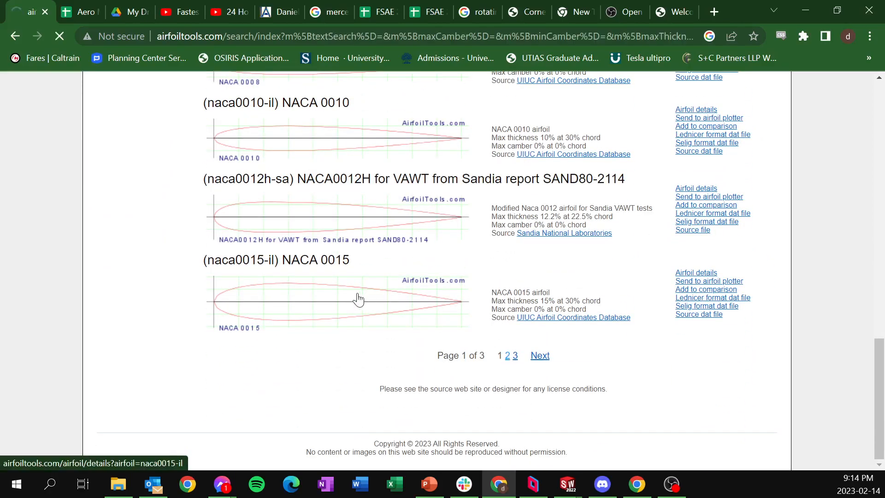
scroll(360, 298, "down", 10)
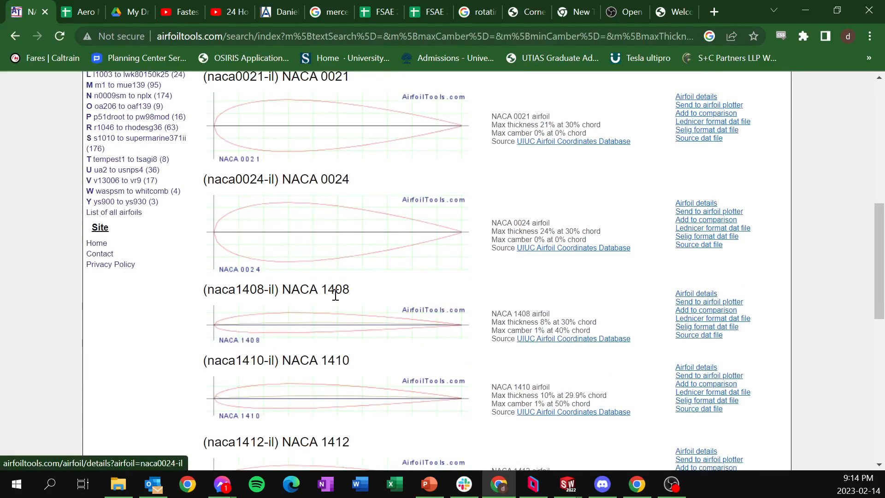
scroll(336, 300, "down", 6)
scroll(343, 302, "down", 5)
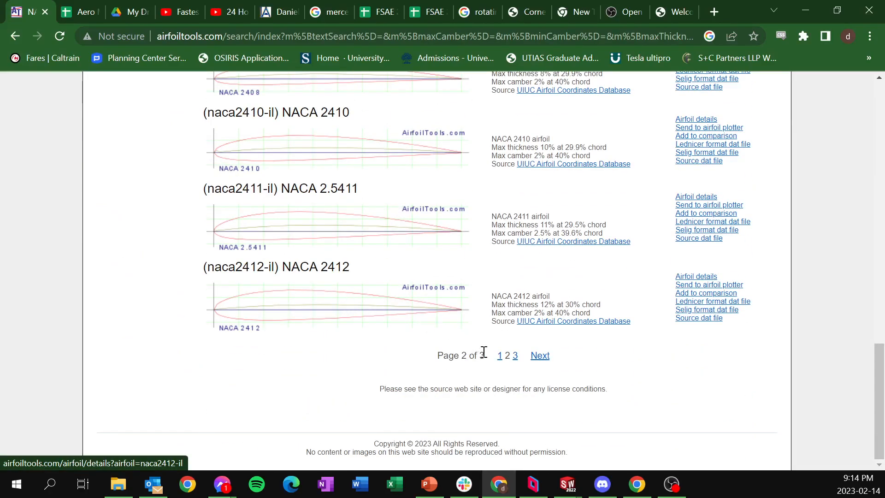
left_click(515, 356)
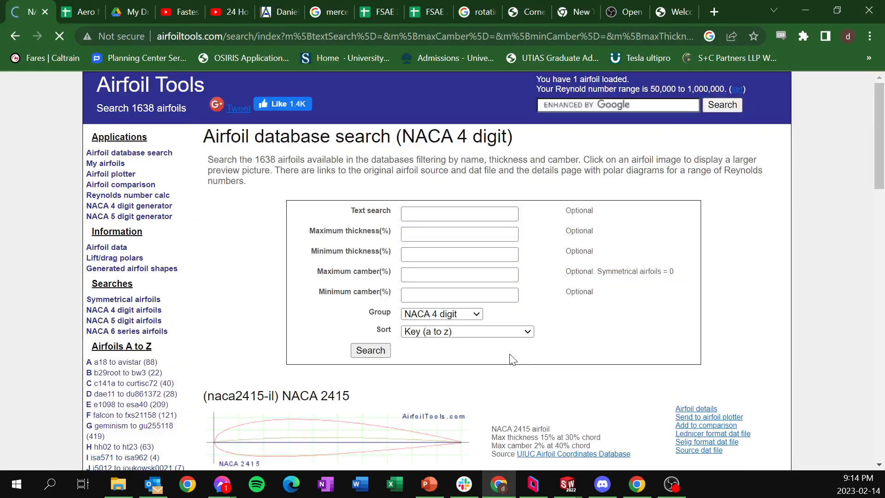
scroll(451, 336, "down", 15)
scroll(397, 247, "up", 3)
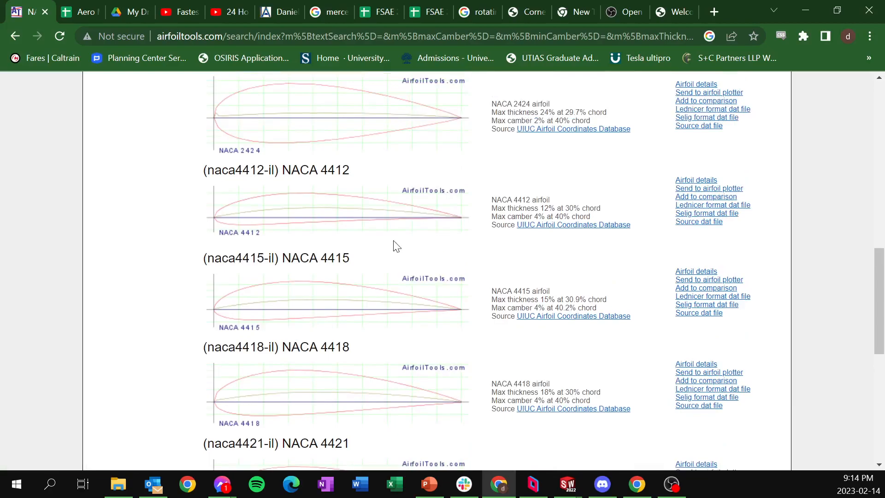
left_click_drag(203, 171, 322, 173)
left_click(453, 216)
left_click(376, 205)
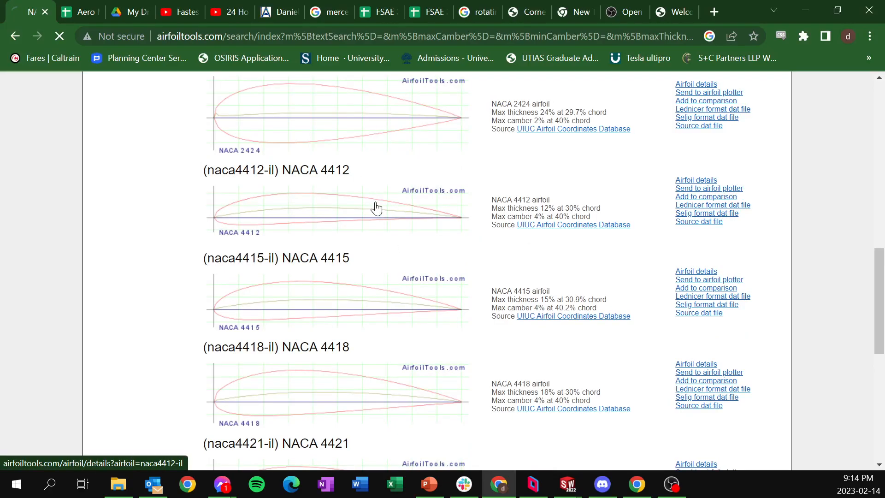
Examine the NACA 4412 polars table and the Cl v Cd, Cl v Alpha, Cl/Cd v Alpha and Cd v Alpha plots.
scroll(346, 319, "down", 10)
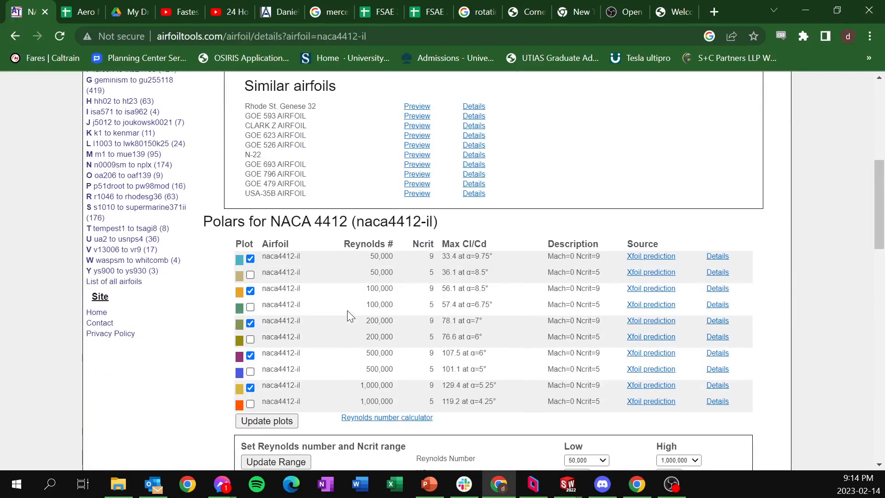
scroll(348, 314, "up", 6)
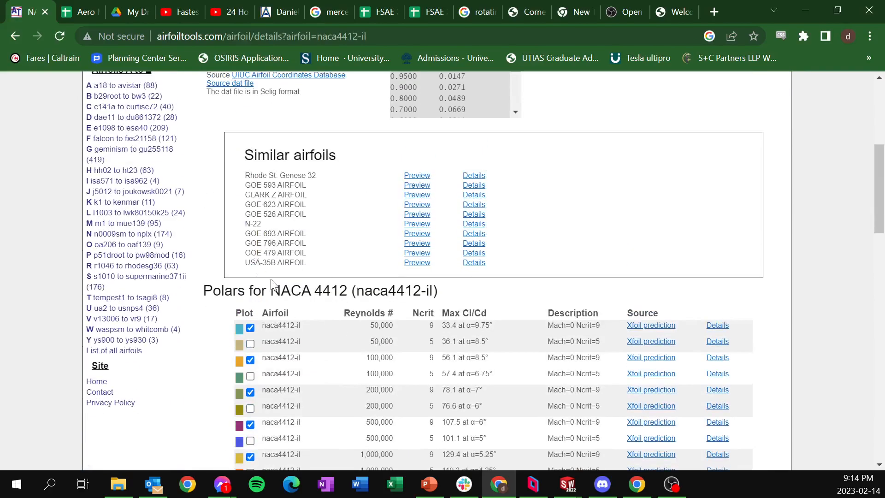
left_click_drag(231, 290, 335, 291)
scroll(332, 306, "up", 1)
scroll(329, 308, "down", 8)
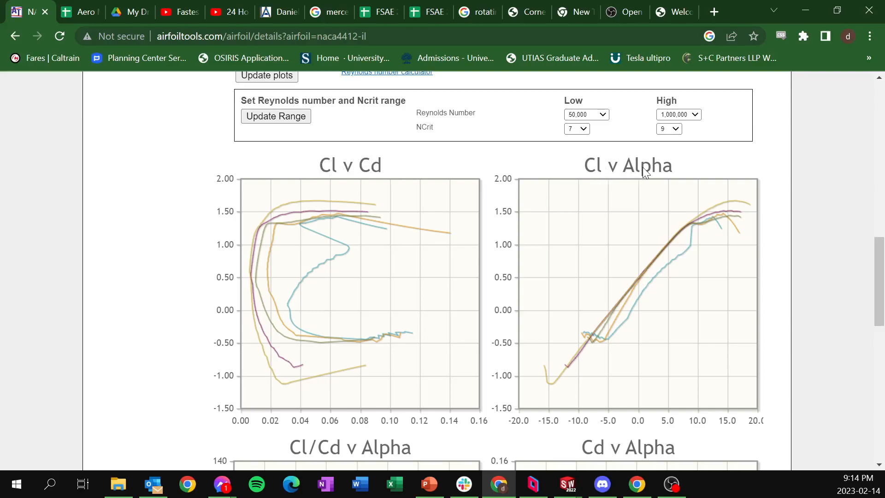
scroll(640, 170, "down", 6)
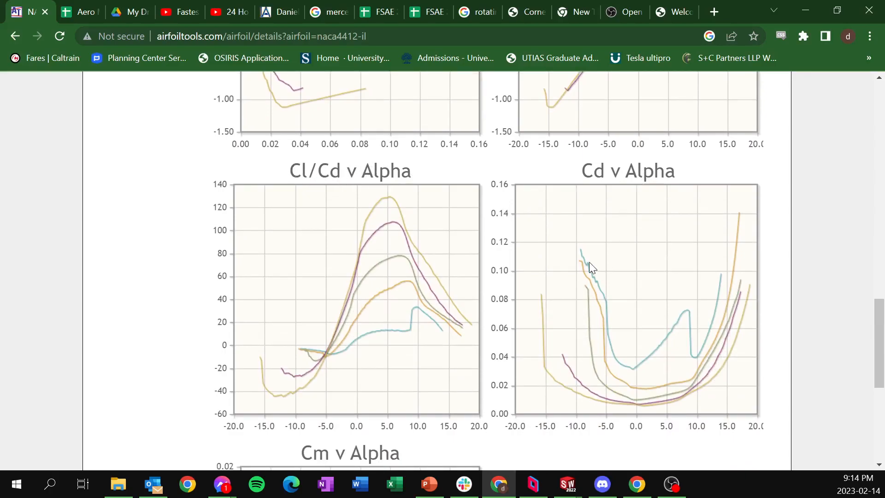
Review the lift and drag plots and return to the NACA 4412 polars table.
scroll(426, 288, "up", 7)
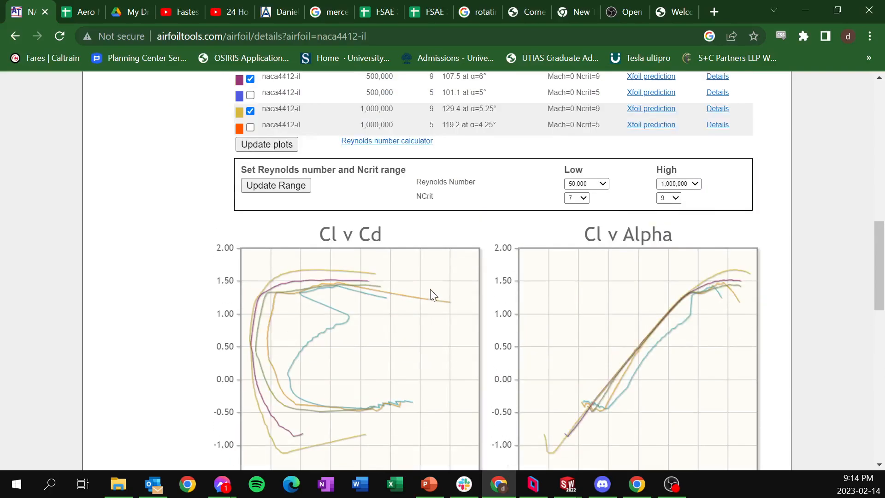
scroll(613, 292, "down", 2)
scroll(599, 295, "up", 5)
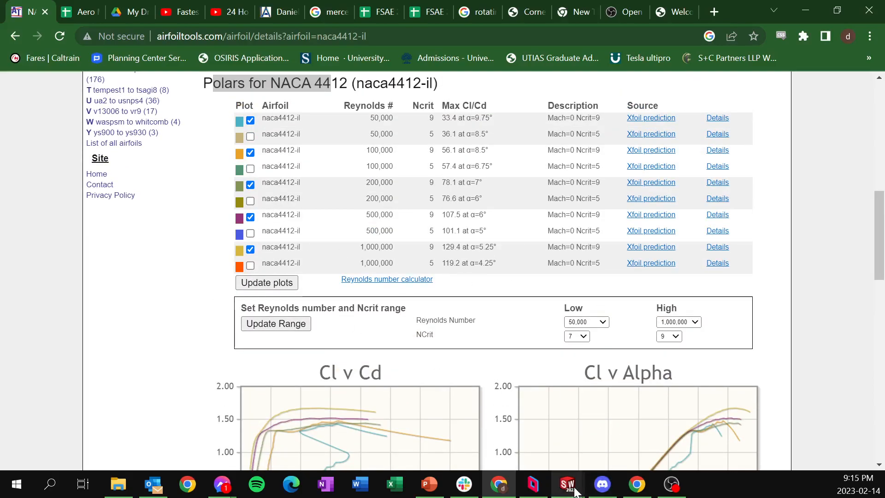
Switch to SolidWorks and extrude the airfoil sketch as a Blind boss 1000 mm deep.
left_click(750, 418)
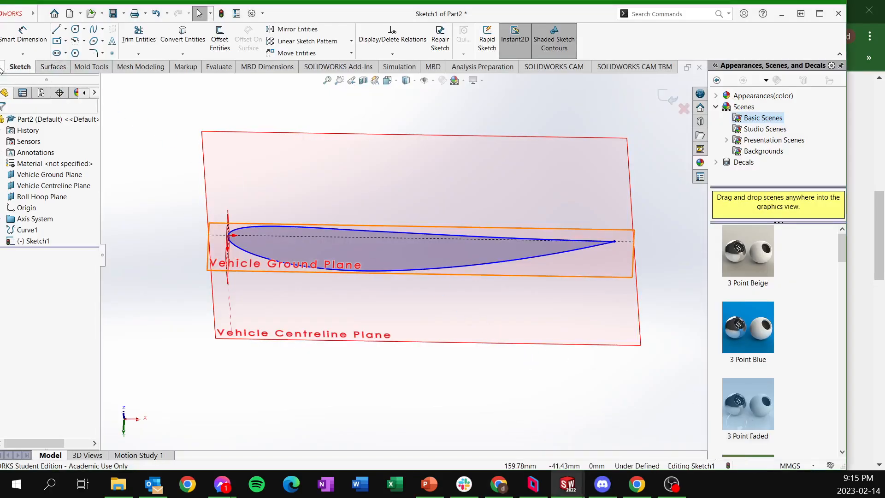
left_click_drag(333, 20, 443, 0)
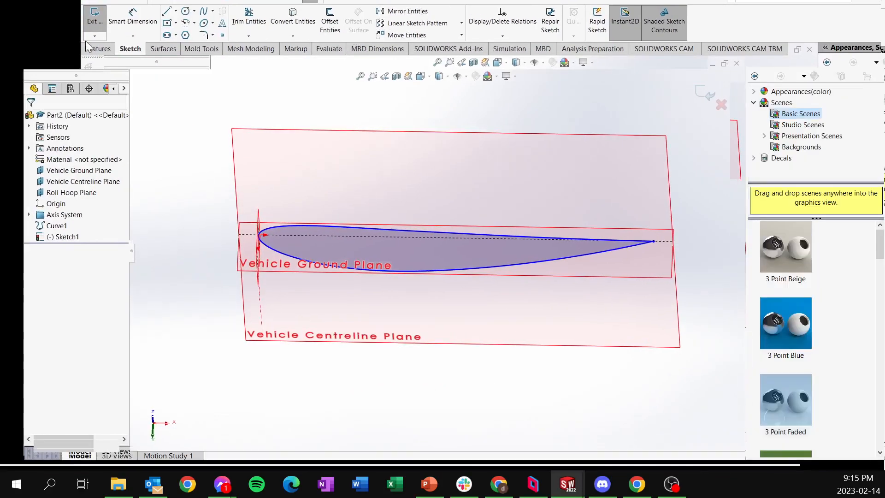
left_click(29, 62)
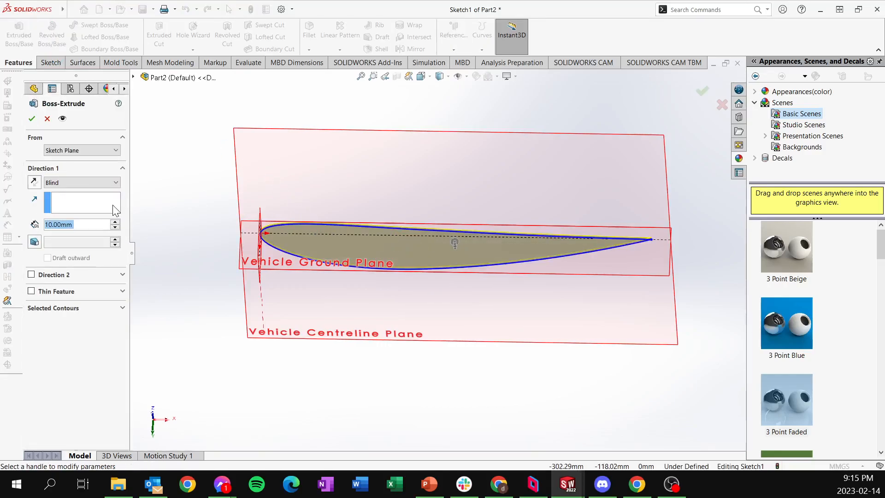
type("1000")
key("Return")
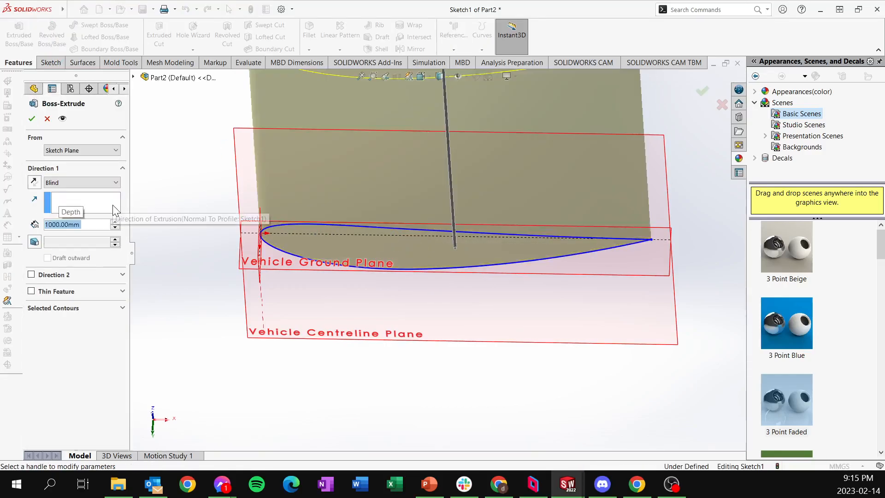
left_click(32, 119)
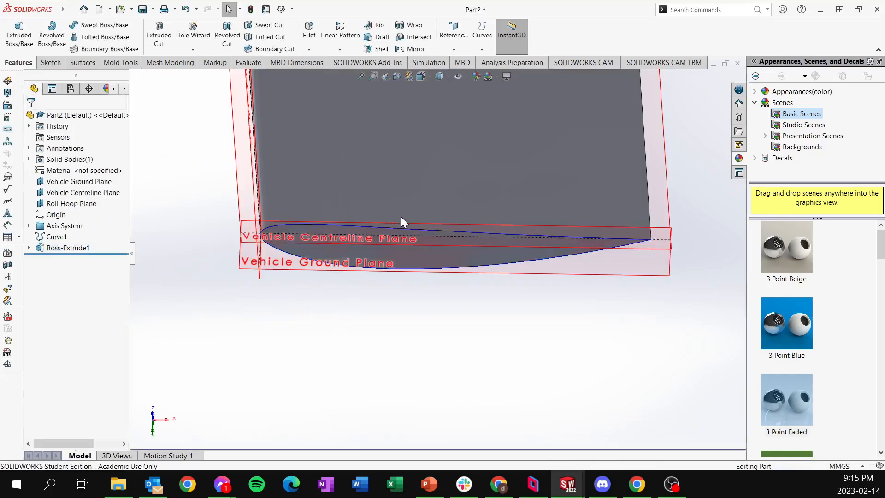
scroll(394, 222, "up", 3)
scroll(441, 168, "up", 2)
scroll(435, 168, "down", 3)
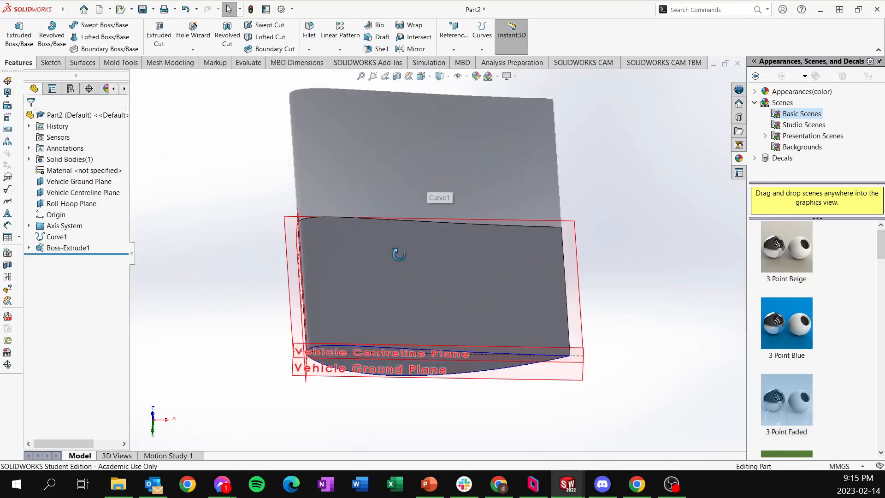
middle_click_drag(398, 254, 520, 261)
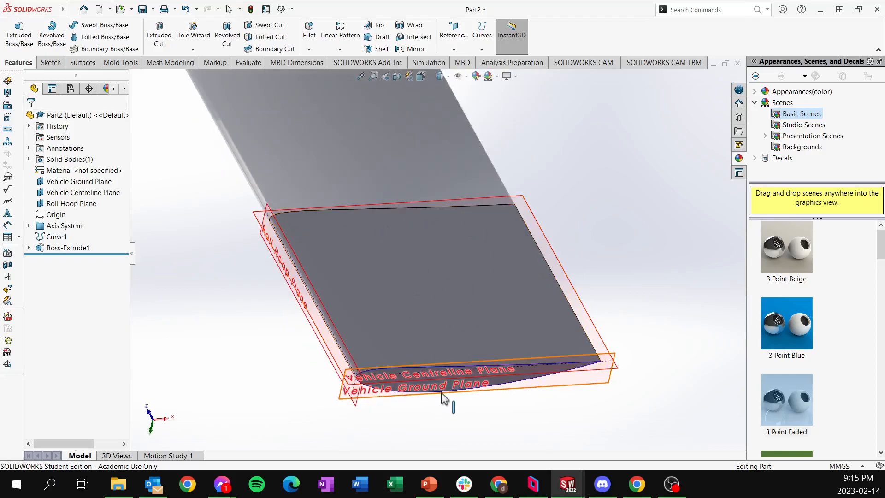
Switch to Chrome, search for "reynolds number calculator air" in a new tab, and open the Airfoil Tools Reynolds number calculator.
mouse_move(639, 487)
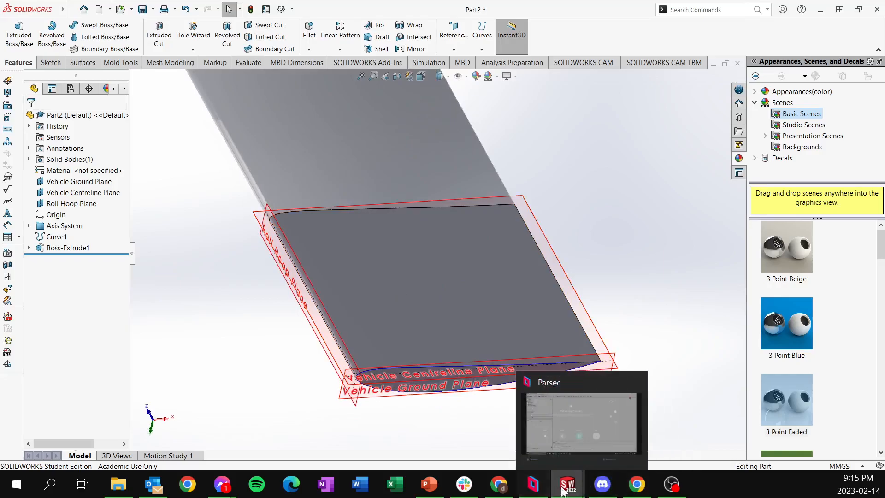
left_click(499, 484)
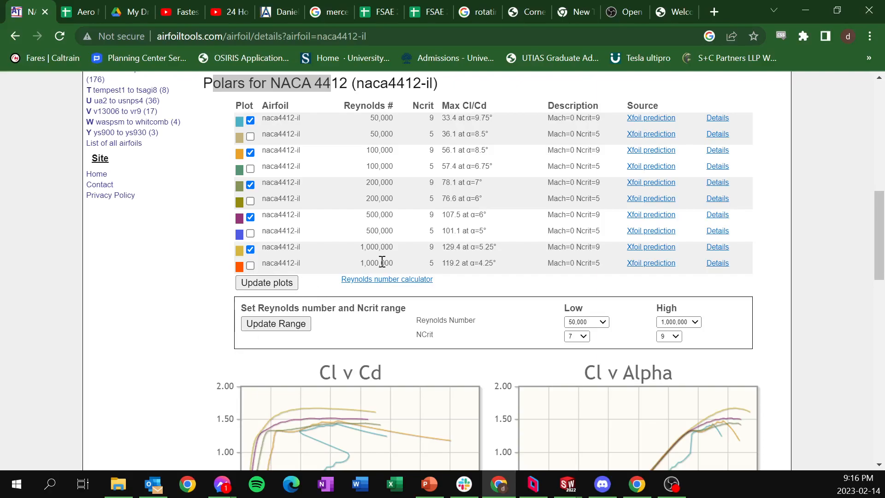
scroll(421, 279, "up", 2)
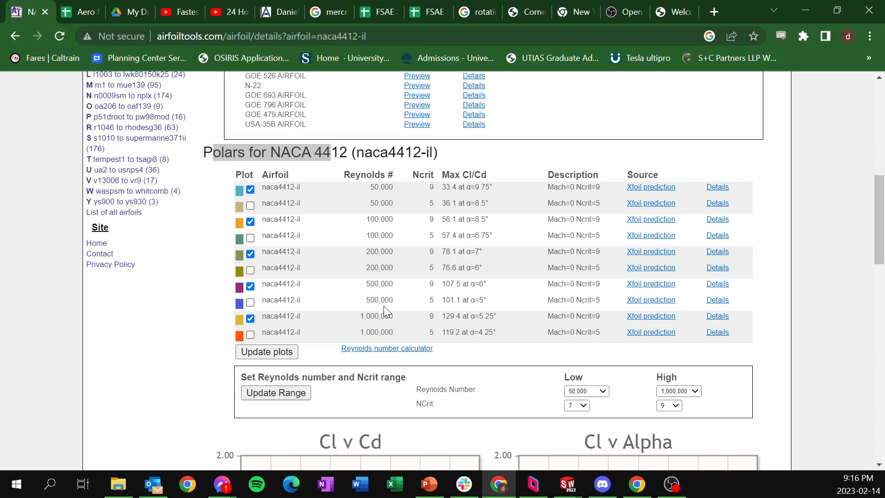
left_click(707, 13)
type("reynolds")
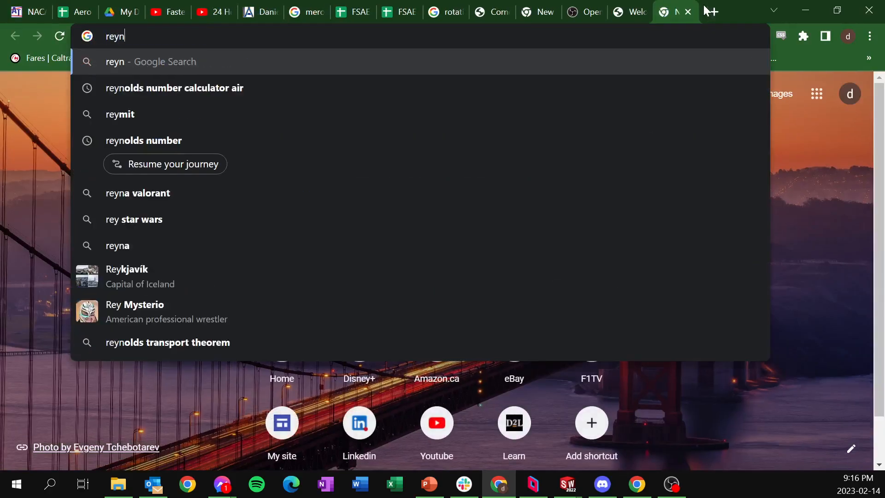
key("Down")
key("Down")
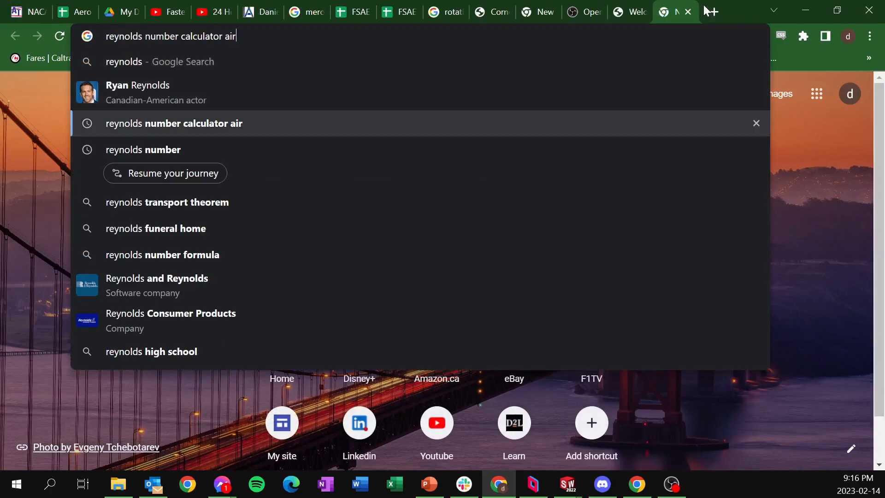
key("Return")
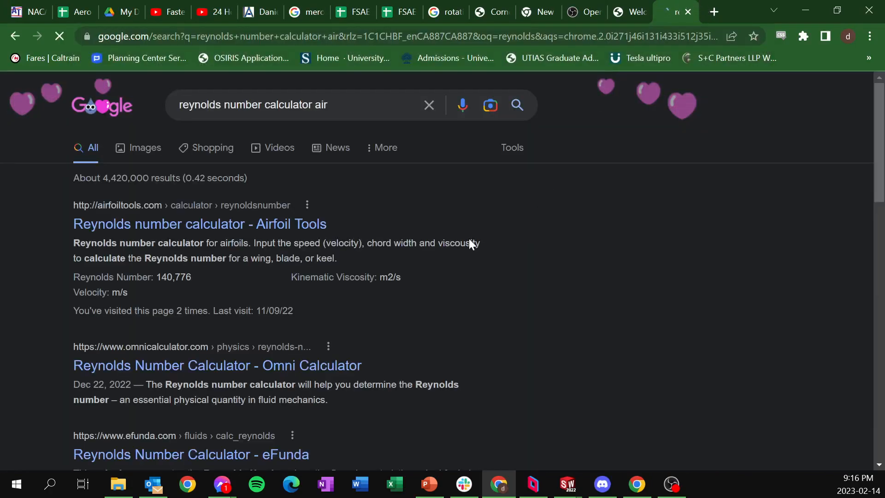
left_click(264, 226)
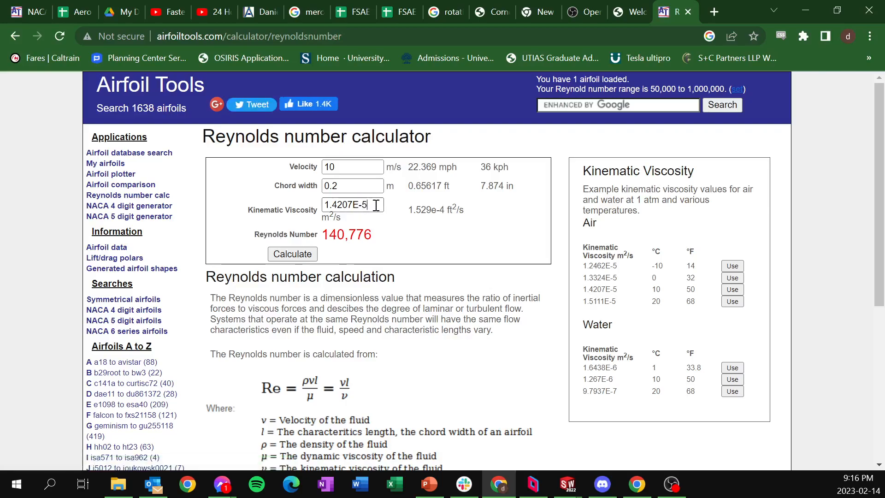
Calculate the Reynolds number for a chord width of 1 m, keeping the velocity at 10 m/s.
left_click_drag(355, 184, 305, 180)
type("1")
left_click(345, 166)
left_click(302, 258)
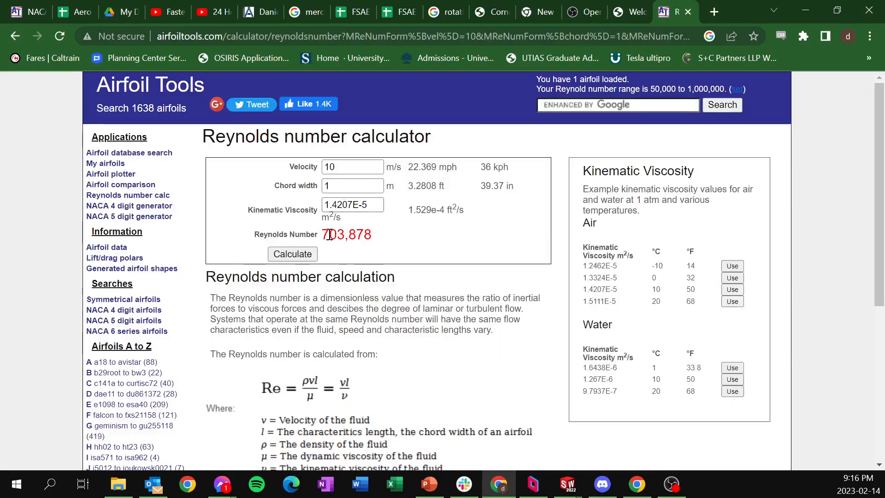
left_click_drag(346, 164, 319, 166)
left_click(424, 223)
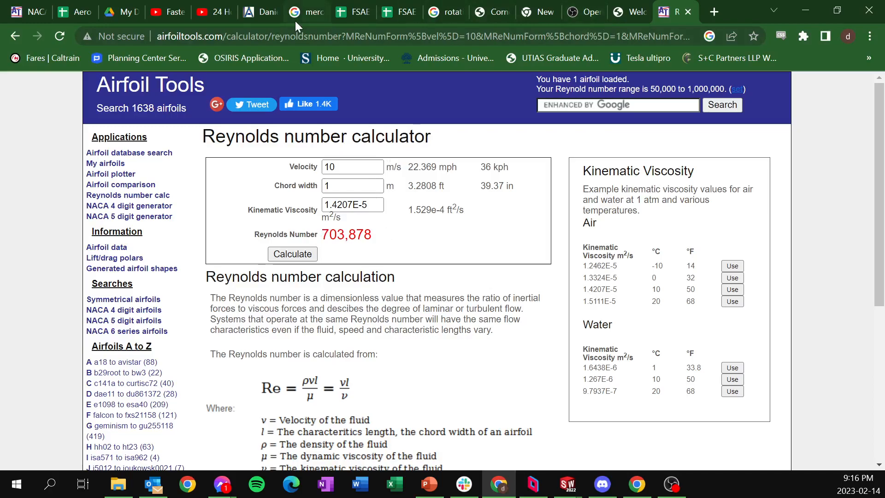
Plot only the 500,000 and 1,000,000 Reynolds number polars at Ncrit 9 for NACA 4412 and review the updated plots.
left_click(28, 10)
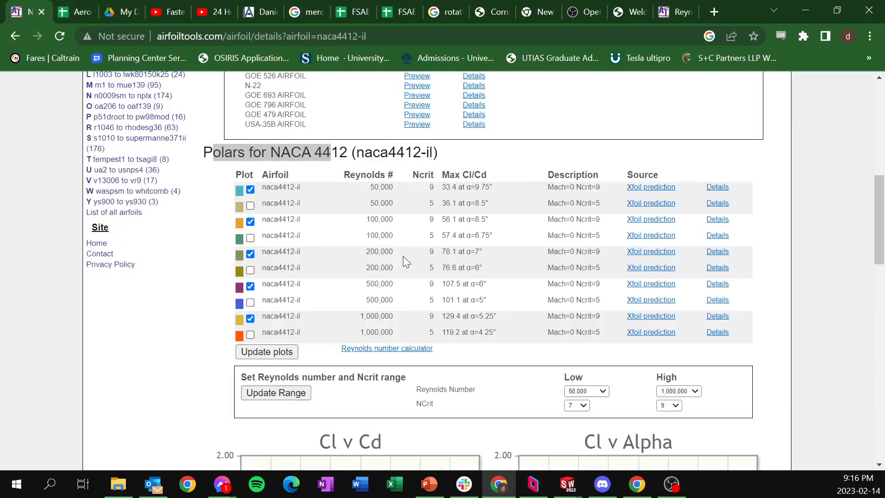
left_click(250, 253)
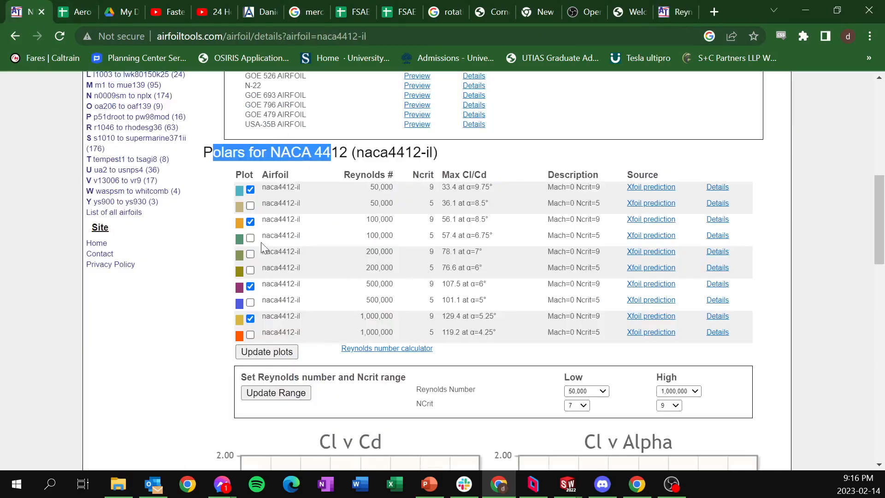
left_click(249, 222)
left_click(276, 352)
scroll(519, 328, "down", 6)
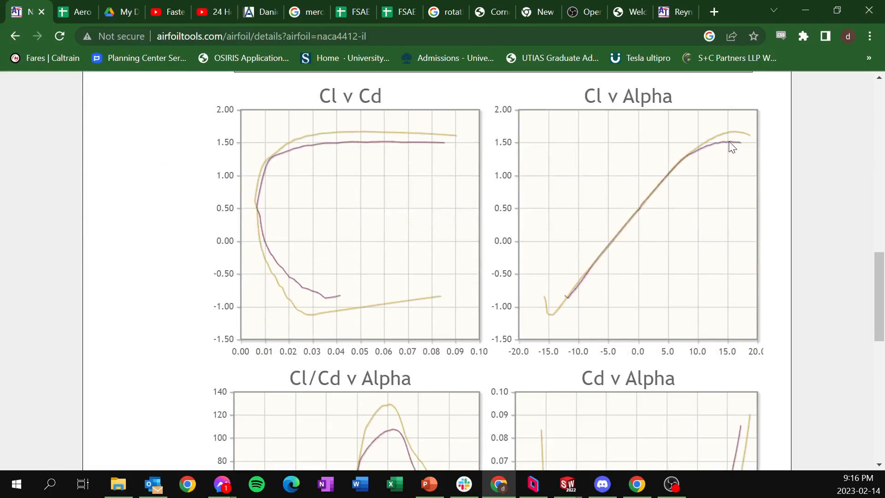
scroll(723, 177, "down", 2)
scroll(569, 222, "up", 4)
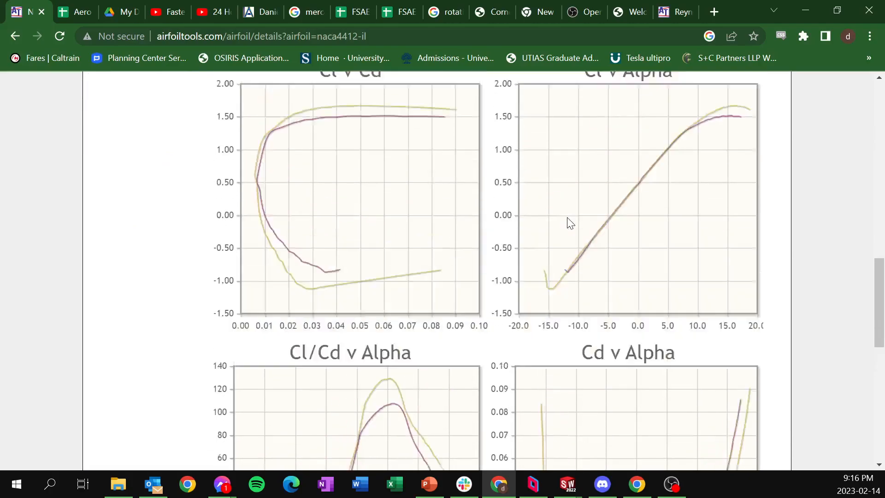
scroll(497, 261, "down", 2)
scroll(497, 261, "up", 1)
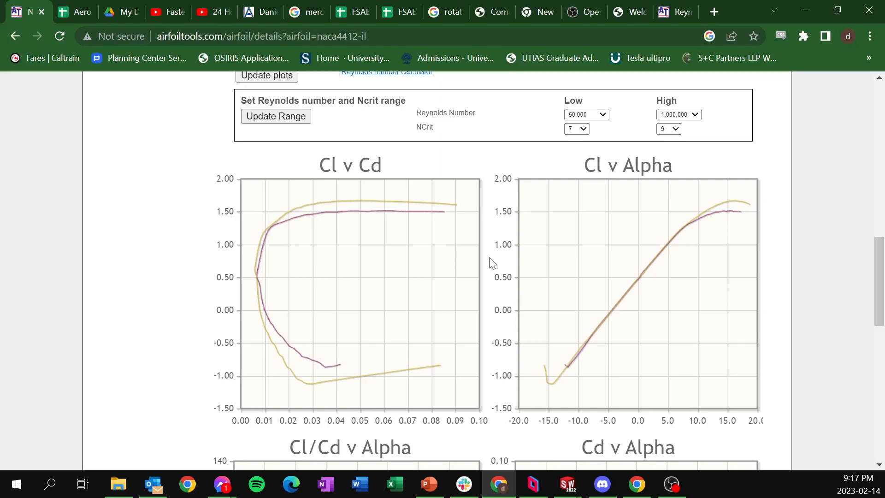
Check the voice channel members in Discord and return to the NACA 4412 plots in Chrome.
left_click(602, 484)
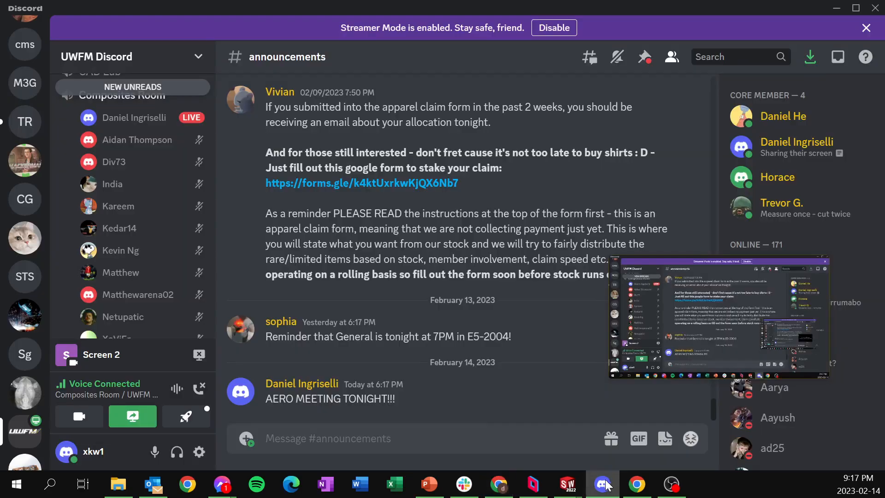
scroll(143, 283, "down", 2)
scroll(144, 279, "up", 3)
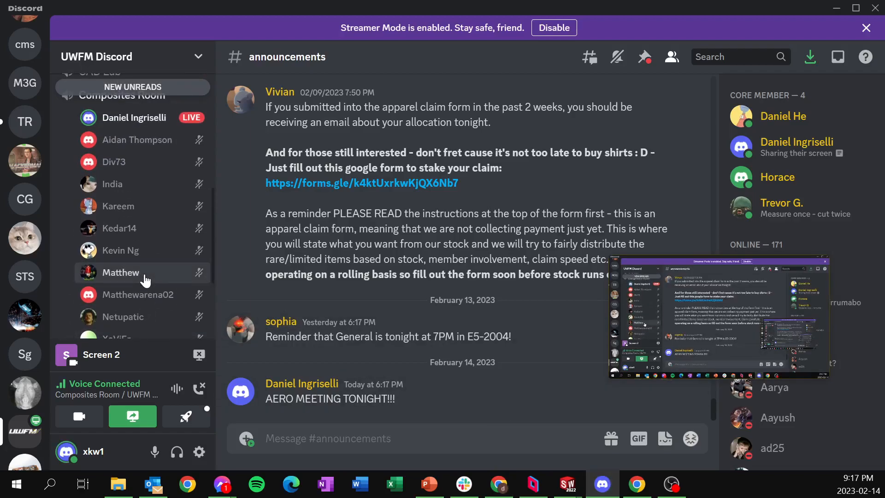
left_click(630, 485)
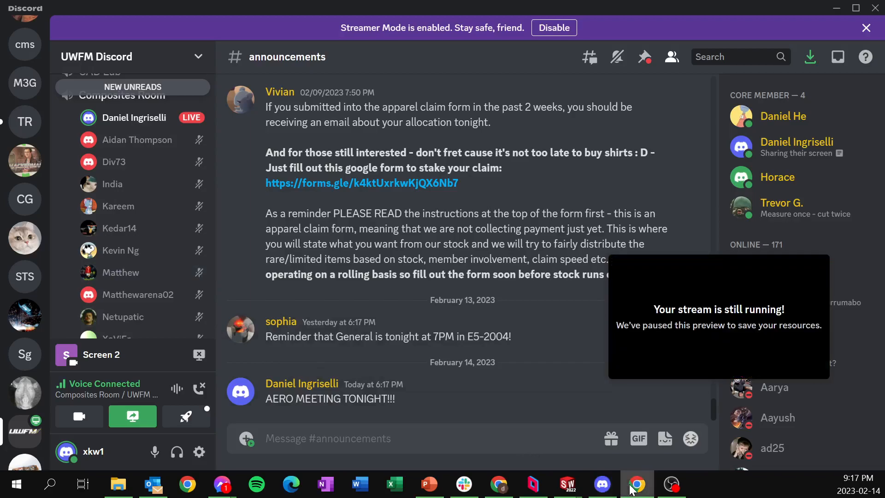
left_click(507, 482)
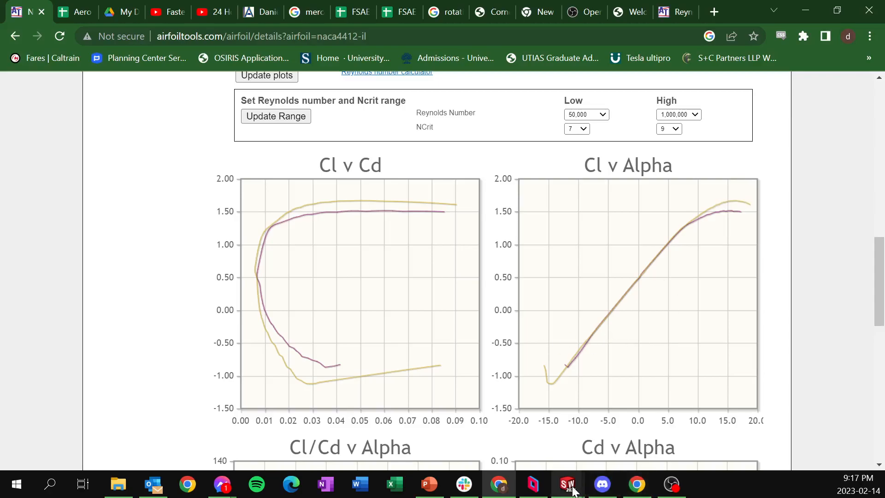
Switch to SolidWorks and open the airfoil sketch of the extruded wing for editing.
mouse_move(573, 491)
left_click(765, 422)
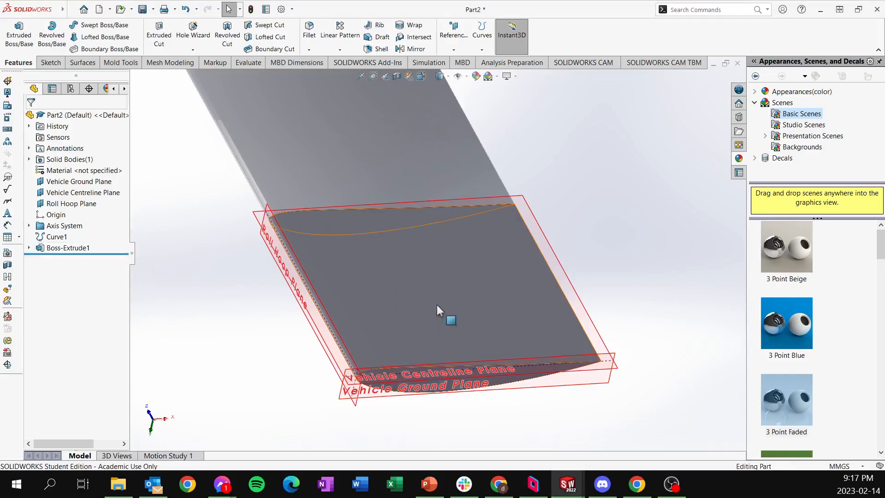
left_click(29, 248)
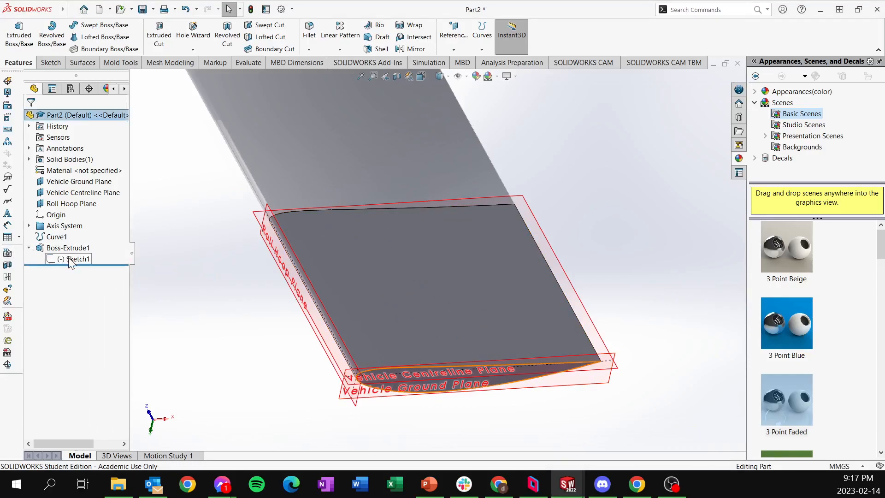
left_click(70, 260)
left_click(76, 236)
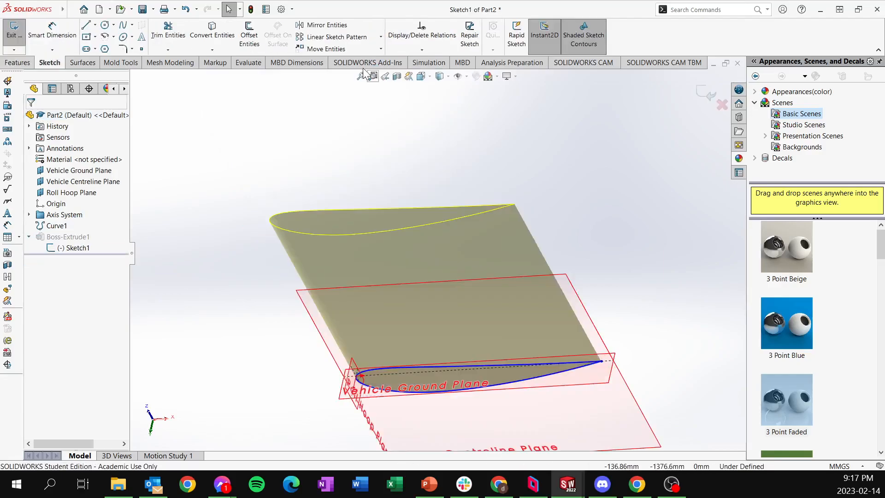
Set up a Rotate Entities operation on the airfoil spline with its trailing-edge point as the centre of rotation.
middle_click_drag(408, 163, 404, 119)
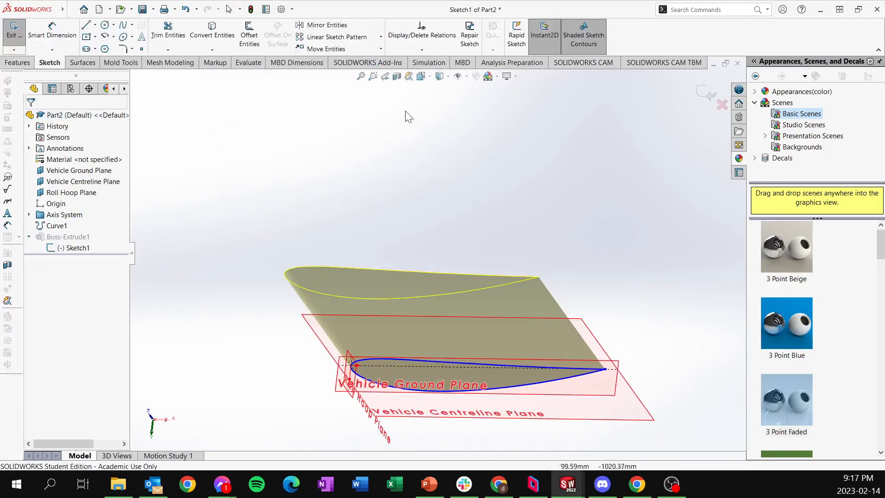
left_click(381, 49)
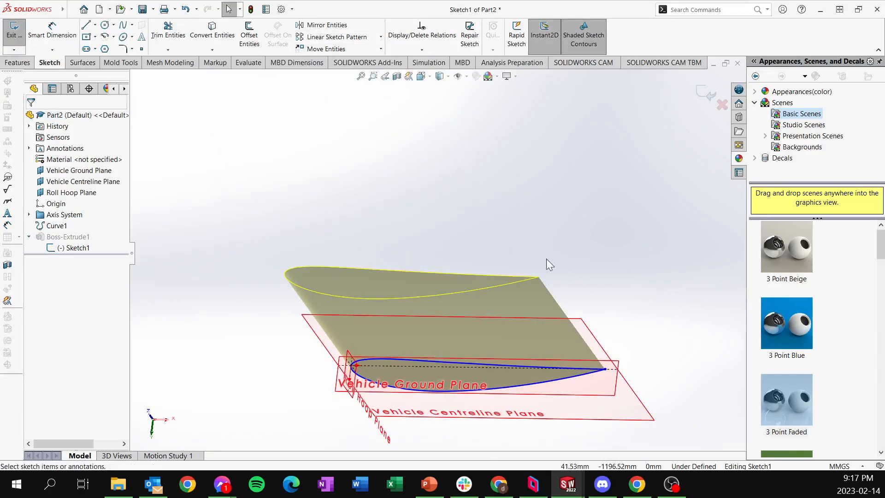
left_click(468, 388)
left_click(55, 222)
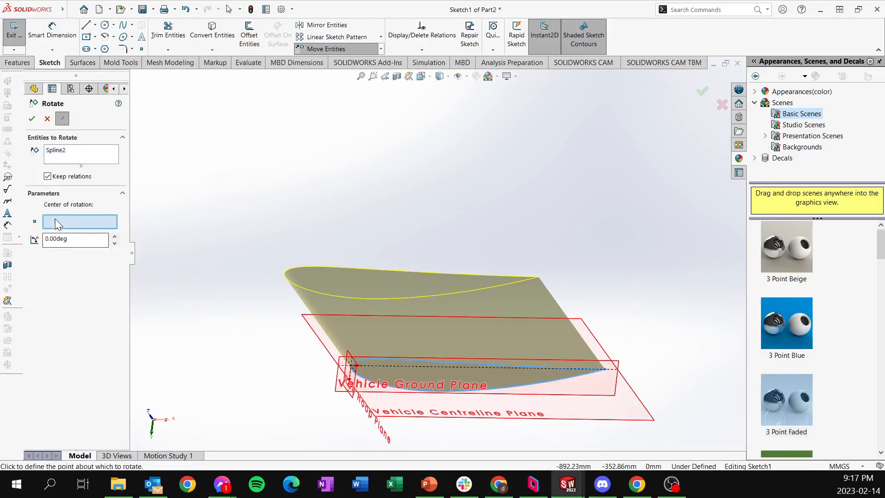
left_click(605, 369)
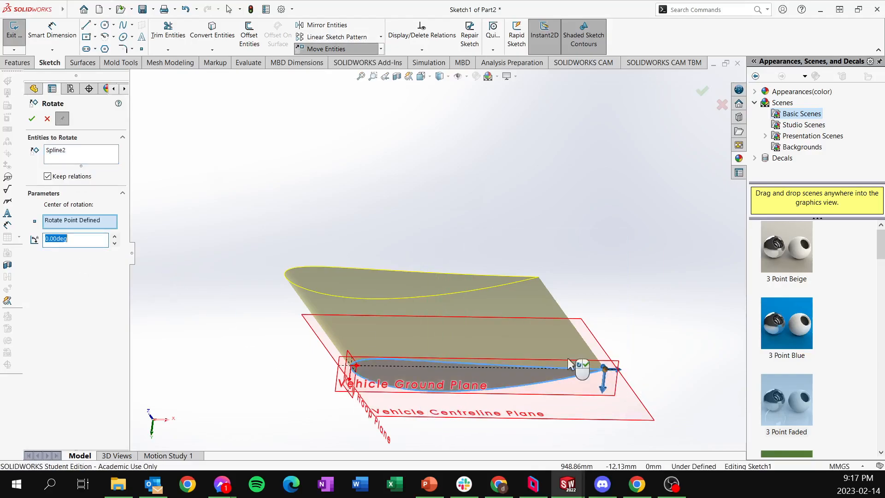
Try a rotation angle of 3 degrees for the airfoil spline.
left_click(115, 237)
left_click(115, 237)
left_click(115, 237)
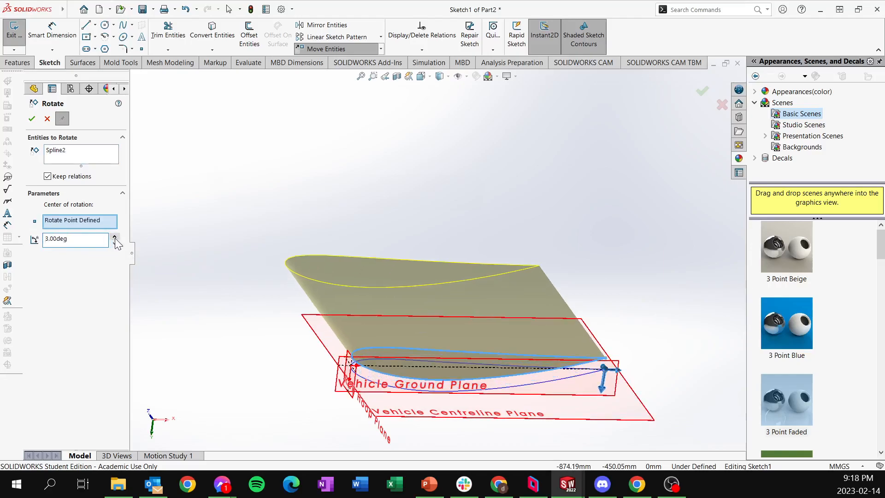
Rotate the airfoil spline by -7 degrees without keeping relations, and exit the sketch.
left_click(80, 178)
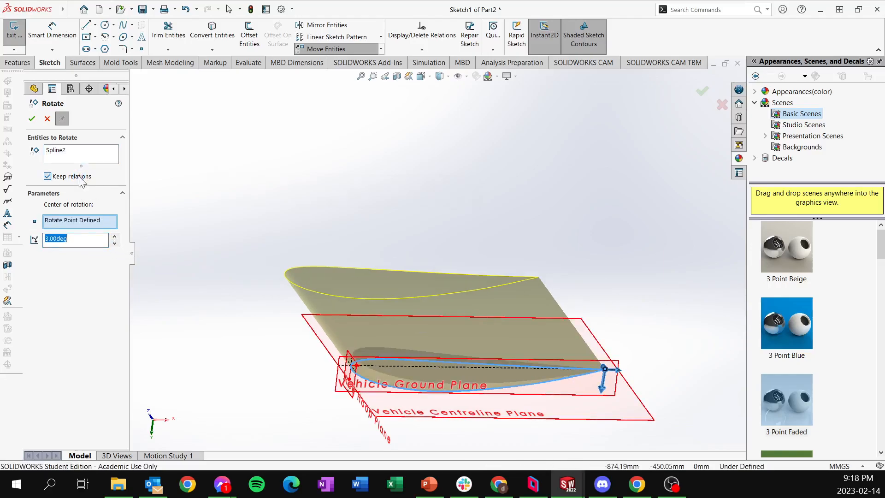
left_click(115, 244)
left_click(115, 243)
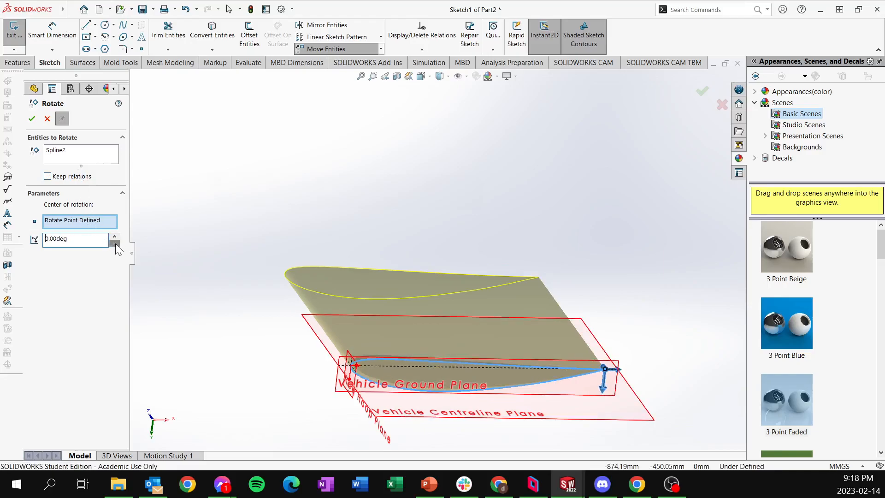
left_click(115, 244)
left_click(115, 244)
left_click(115, 244)
left_click(115, 244)
left_click(115, 244)
left_click(115, 244)
left_click(115, 244)
left_click(116, 244)
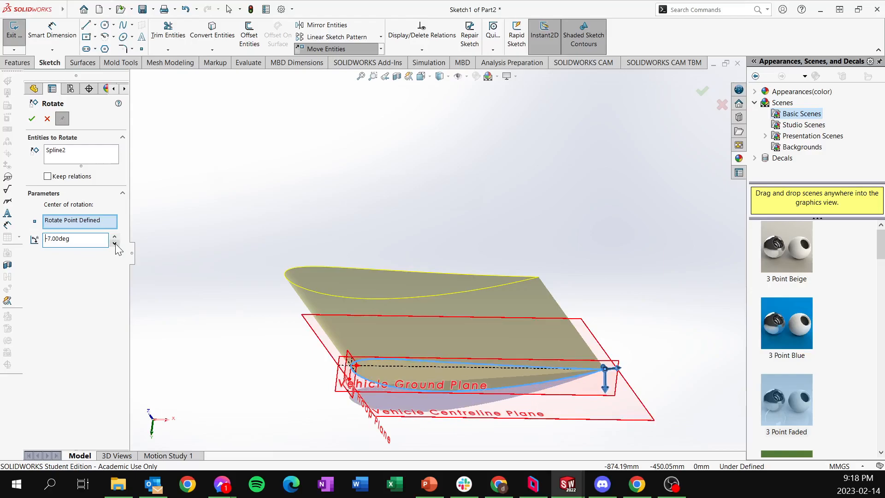
left_click(32, 119)
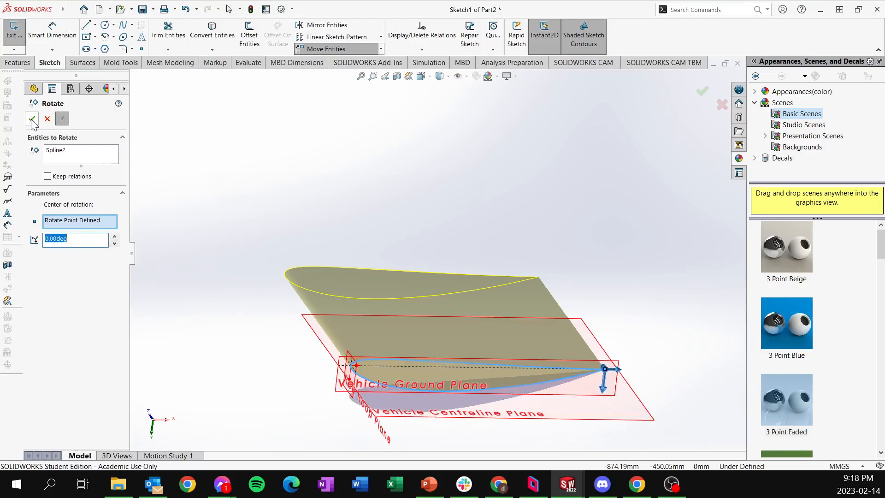
left_click(32, 119)
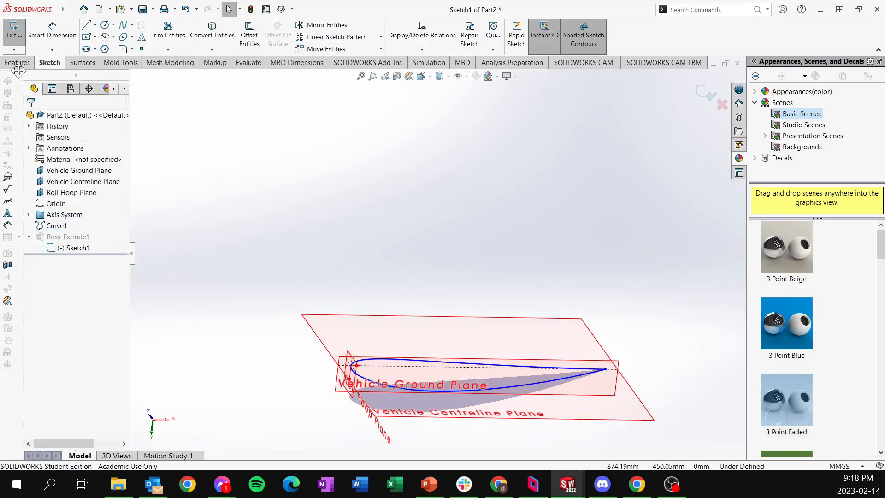
left_click(17, 37)
Create a sketch on the Vehicle Centreline Plane containing the wing body's outline with Silhouette Entities, and exit it.
mouse_move(396, 362)
middle_mouse_down()
mouse_move(381, 318)
mouse_move(482, 333)
mouse_move(588, 379)
mouse_move(571, 399)
mouse_move(588, 369)
middle_mouse_up()
left_click(589, 369)
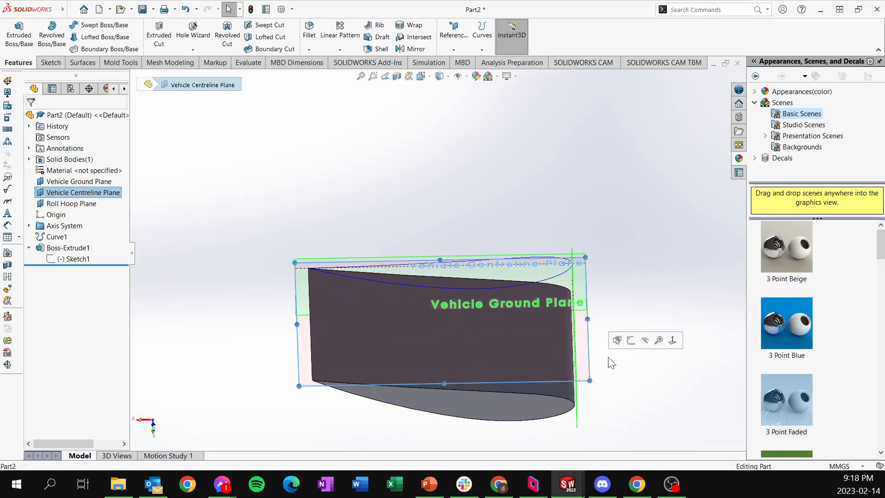
left_click(637, 340)
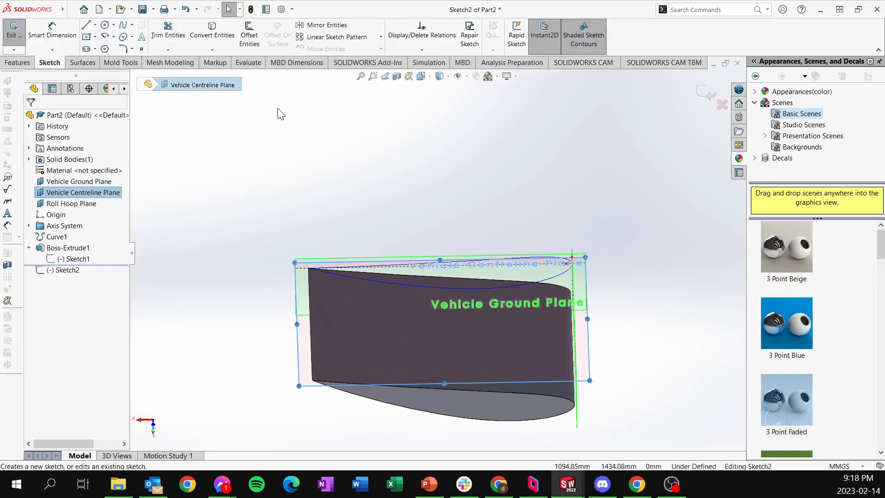
left_click(213, 49)
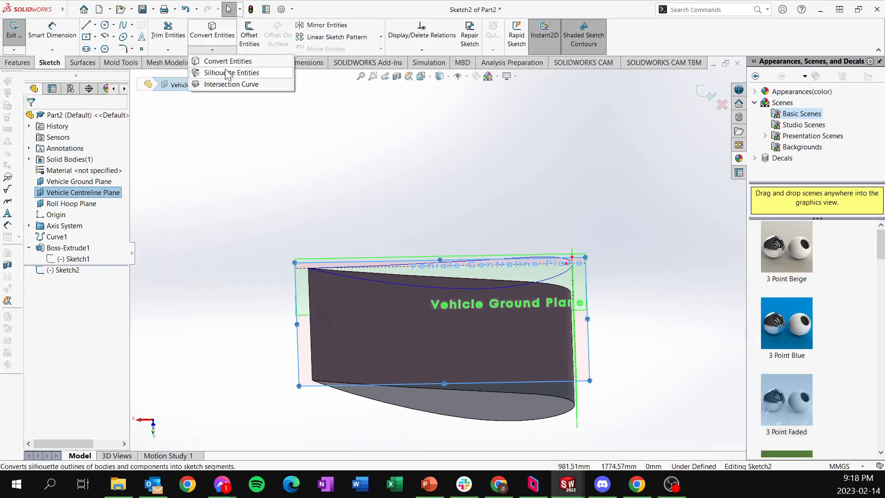
left_click(229, 73)
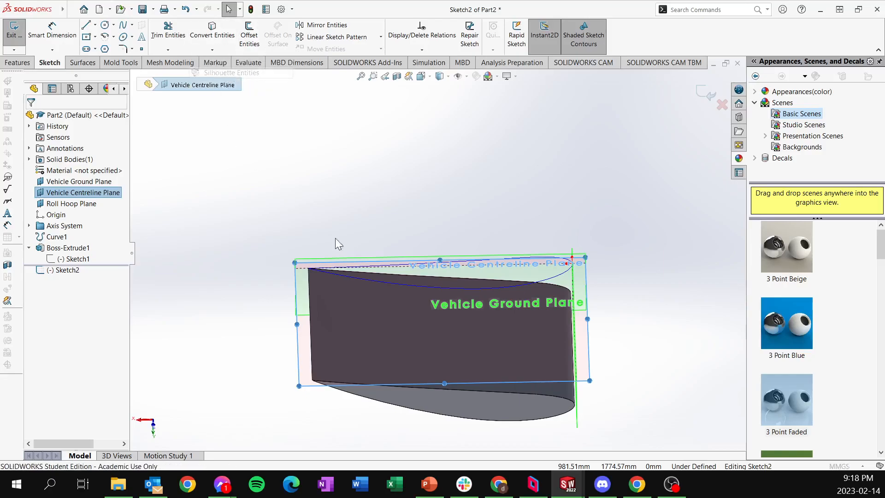
left_click(404, 311)
left_click(32, 119)
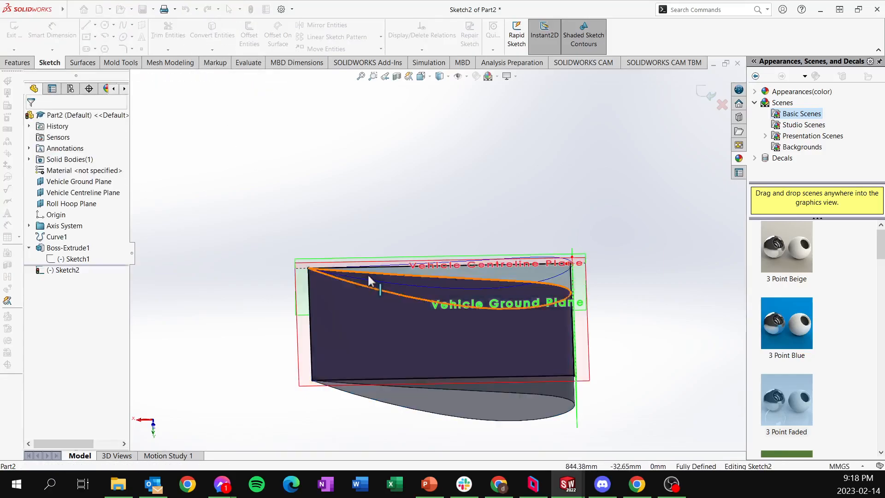
middle_click_drag(391, 289, 483, 295)
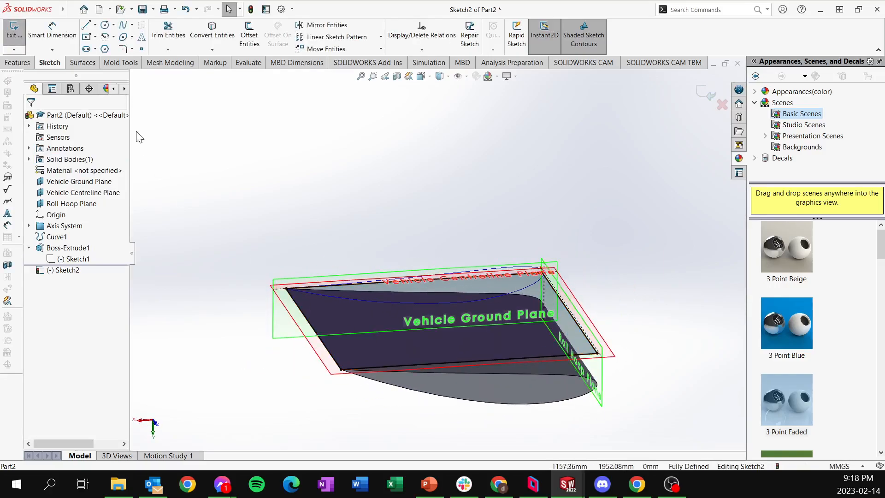
left_click(17, 34)
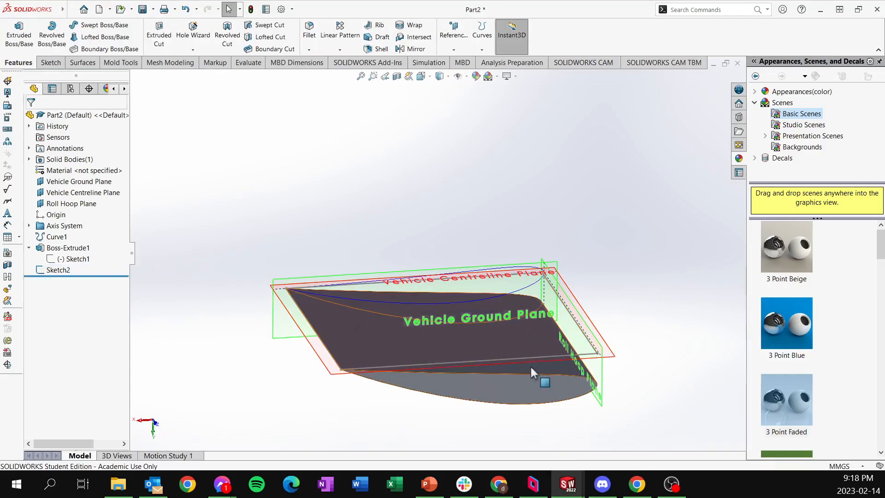
Hide the extruded wing, the silhouette sketch, the airfoil sketch and the airfoil curve.
middle_click_drag(532, 368, 546, 302)
middle_click_drag(522, 406, 489, 286)
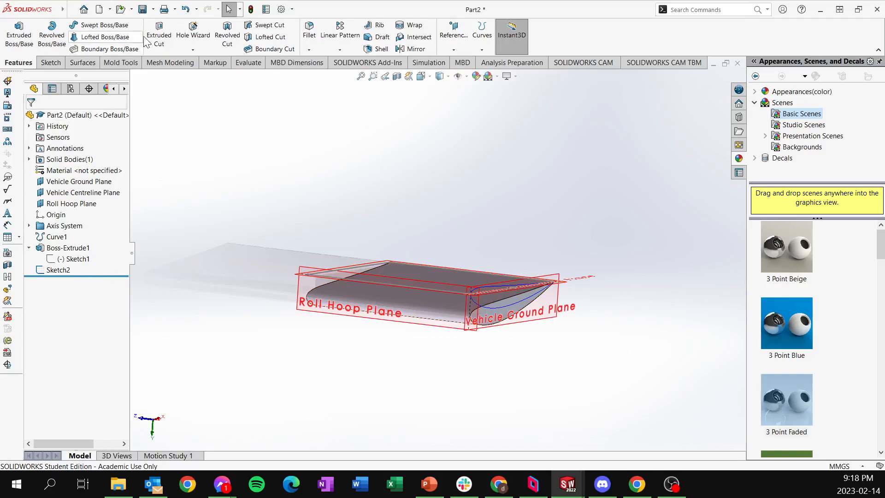
left_click(61, 249)
left_click(67, 233)
left_click(62, 265)
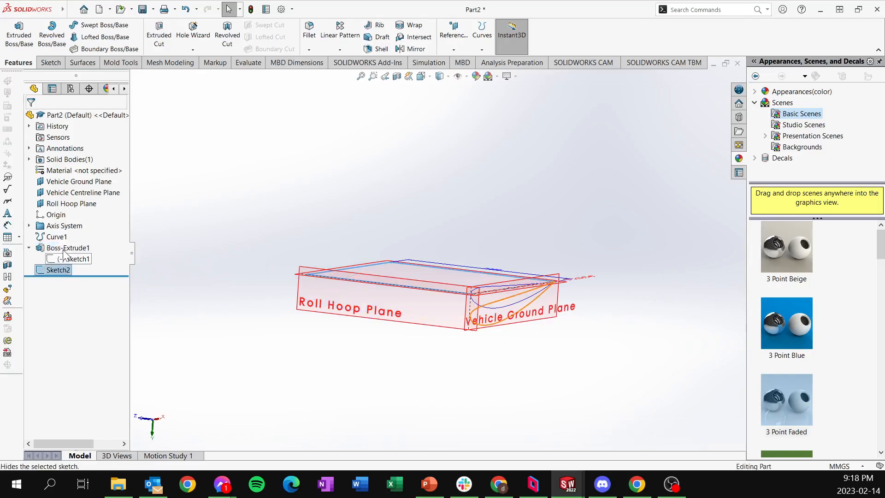
left_click(65, 254)
left_click(61, 236)
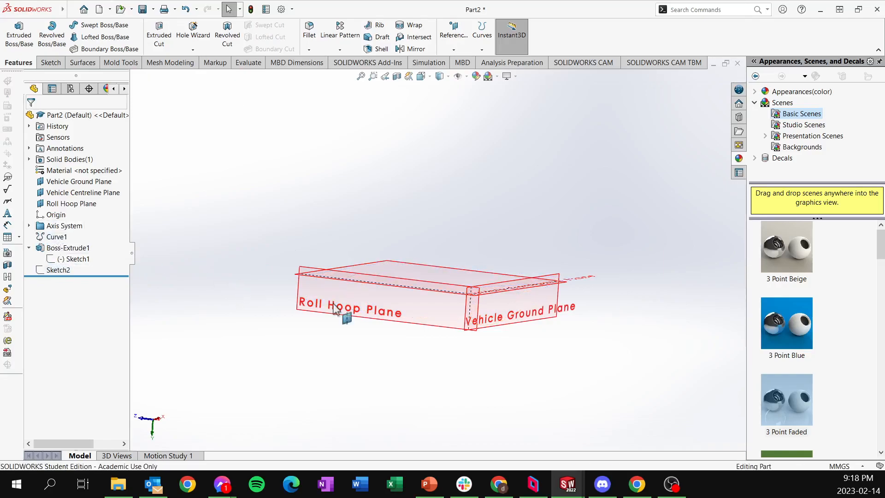
Open a new sketch on the Vehicle Ground Plane and frame the area around the origin.
scroll(558, 290, "down", 2)
left_click(549, 293)
left_click(585, 281)
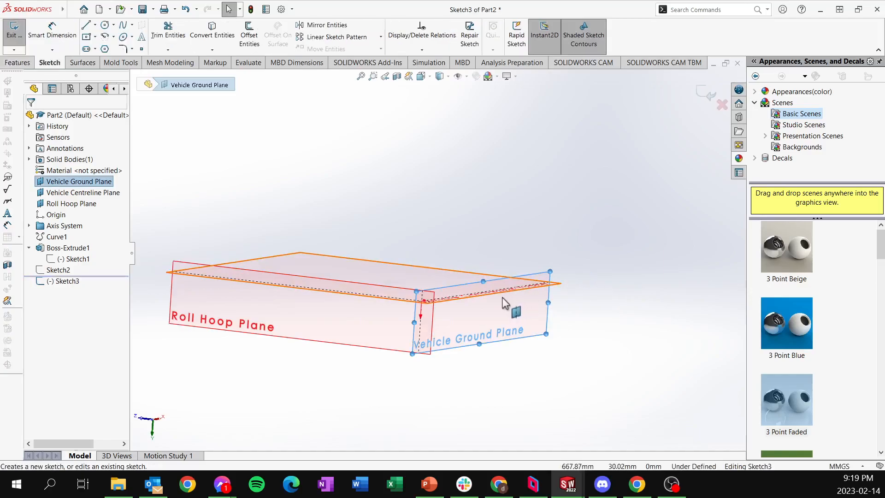
scroll(357, 288, "up", 5)
scroll(393, 260, "down", 8)
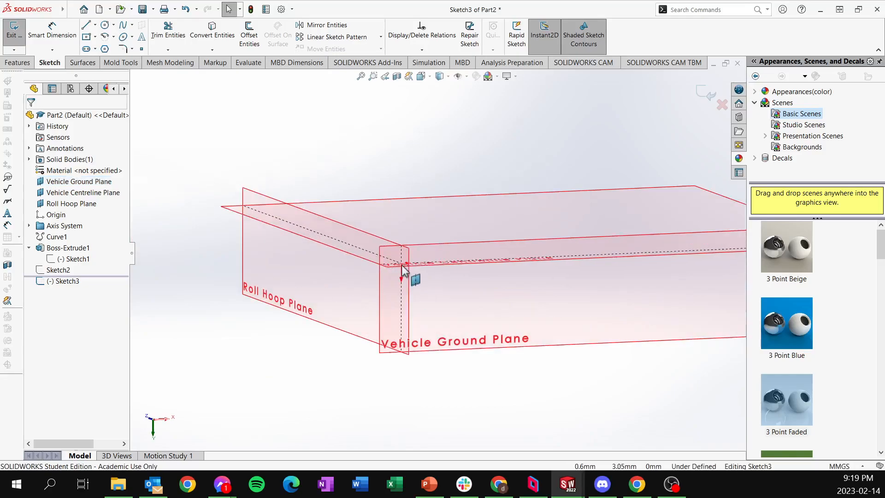
Sketch two chained centerlines from the origin, with the free end at about X -356 mm, Y 187 mm.
left_click(95, 24)
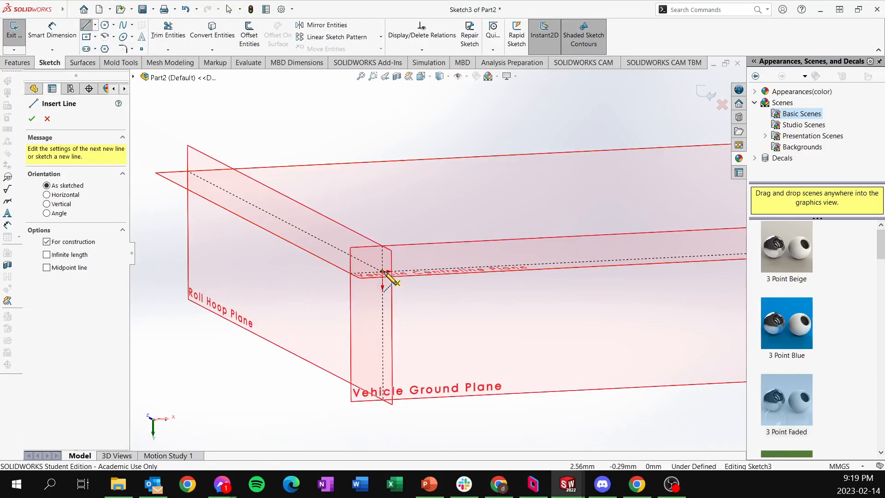
left_click(383, 272)
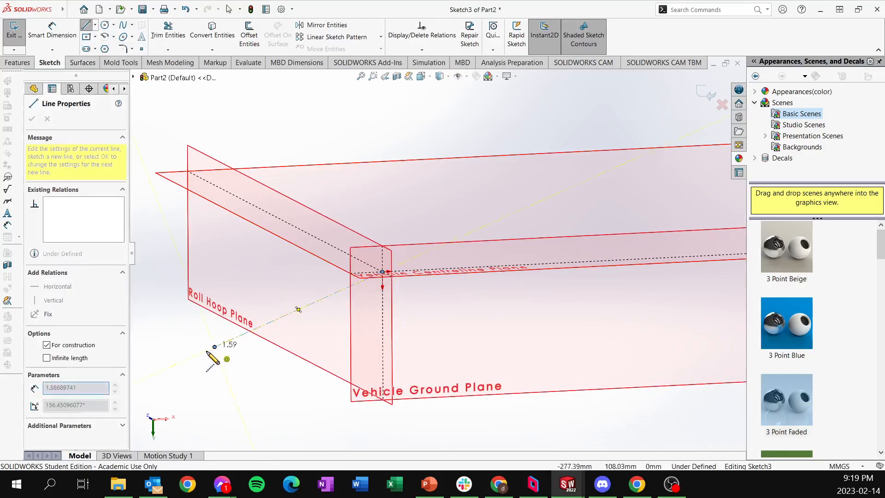
left_click(157, 405)
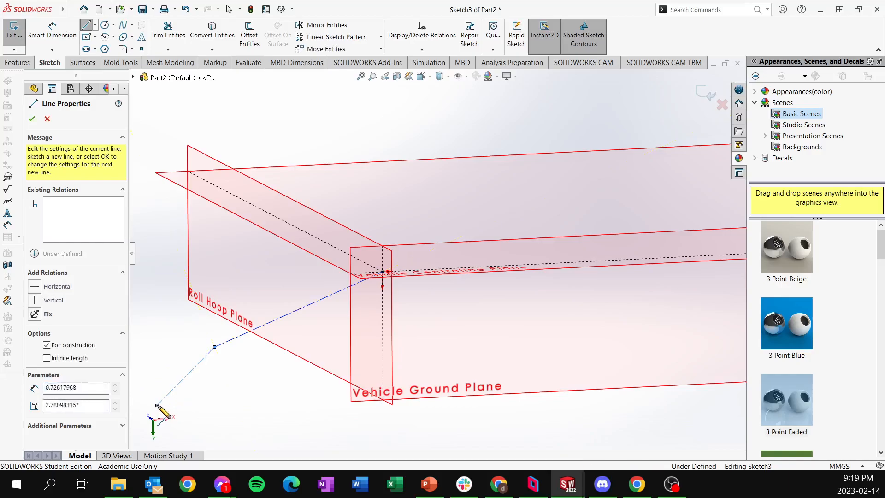
scroll(313, 364, "up", 2)
scroll(251, 312, "down", 1)
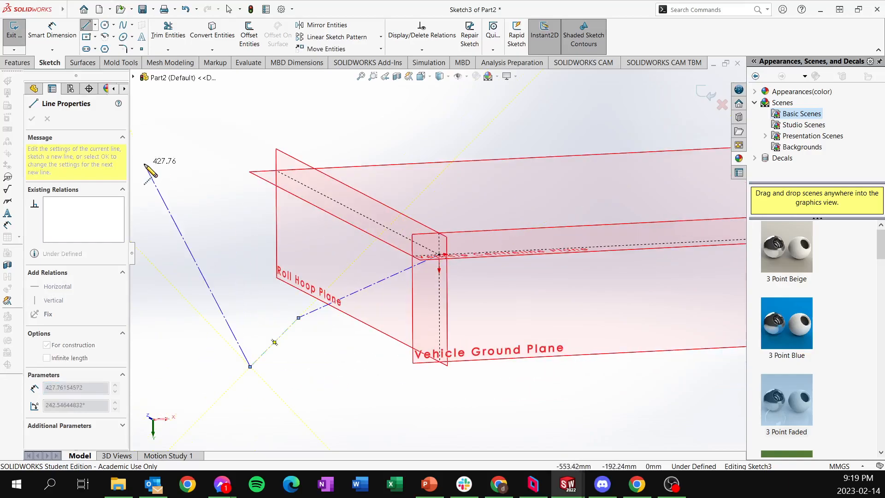
left_click(95, 25)
left_click(98, 47)
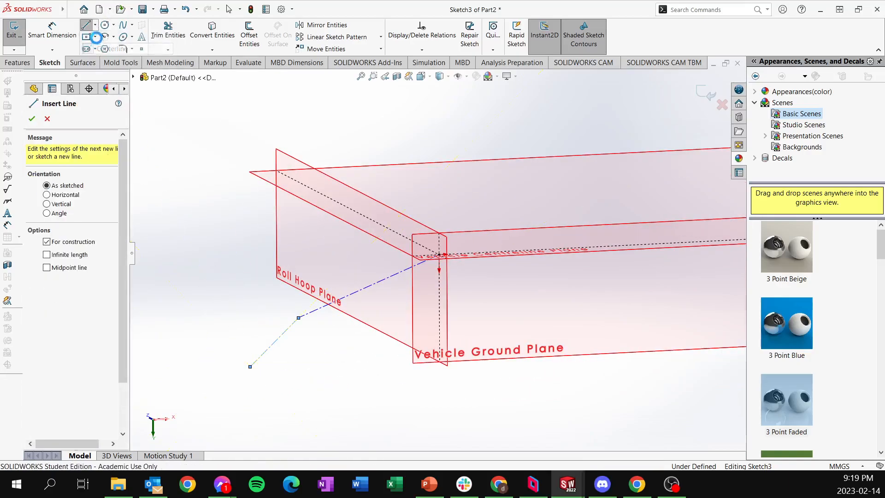
Sketch a short centerline about 26 mm long from the joint between the two chained centerlines.
left_click(95, 25)
left_click(110, 48)
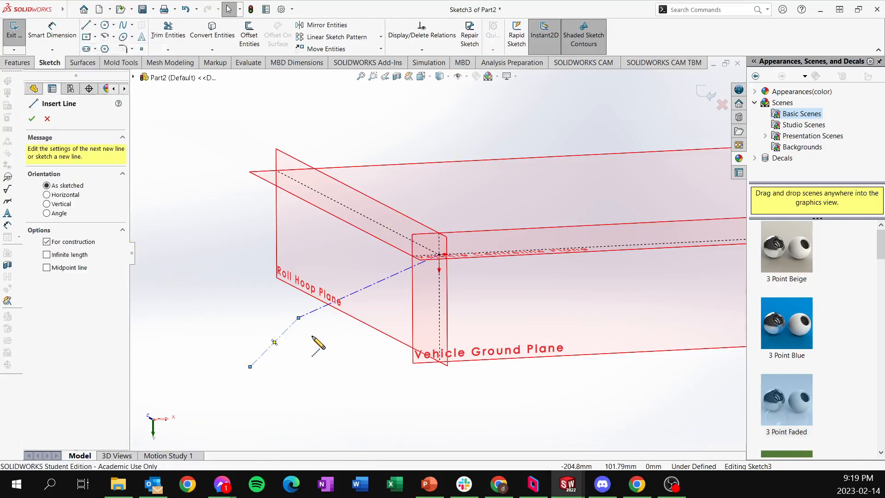
left_click(299, 318)
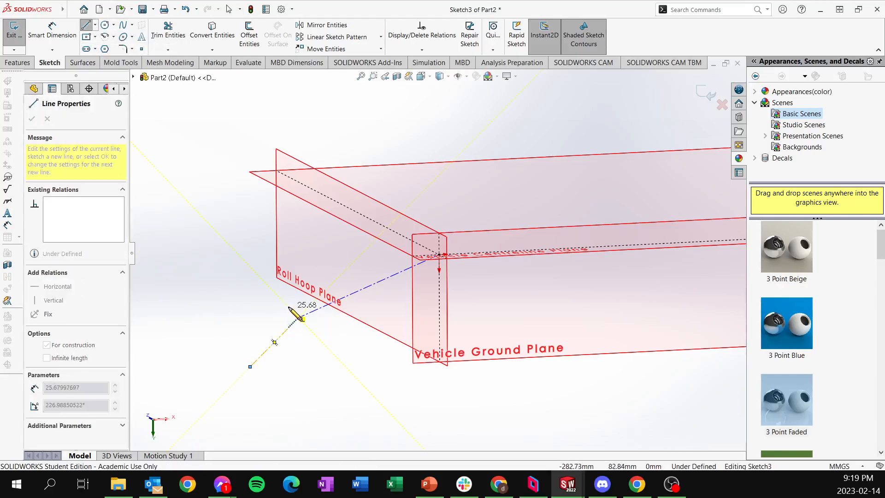
key("Escape")
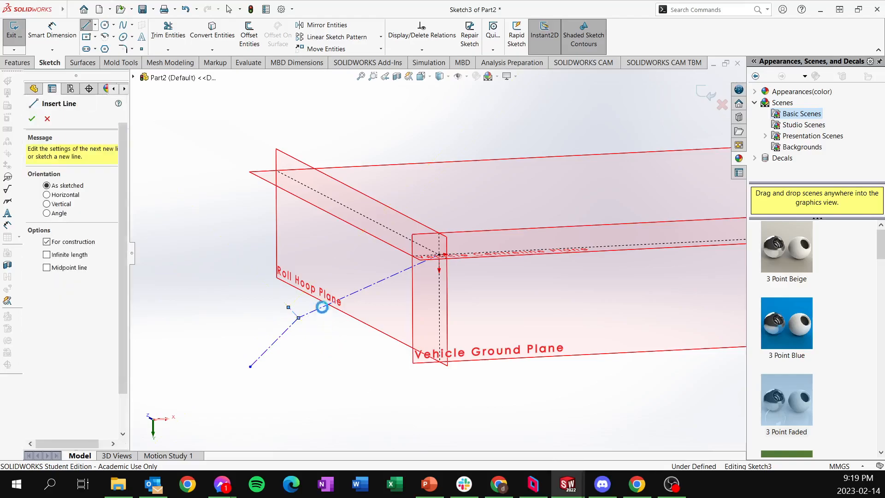
key("Escape")
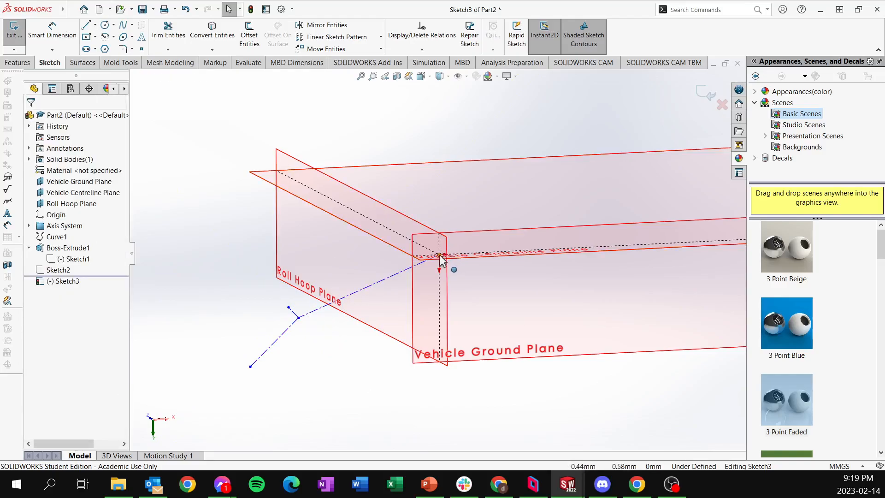
left_click(439, 256)
left_click(250, 367)
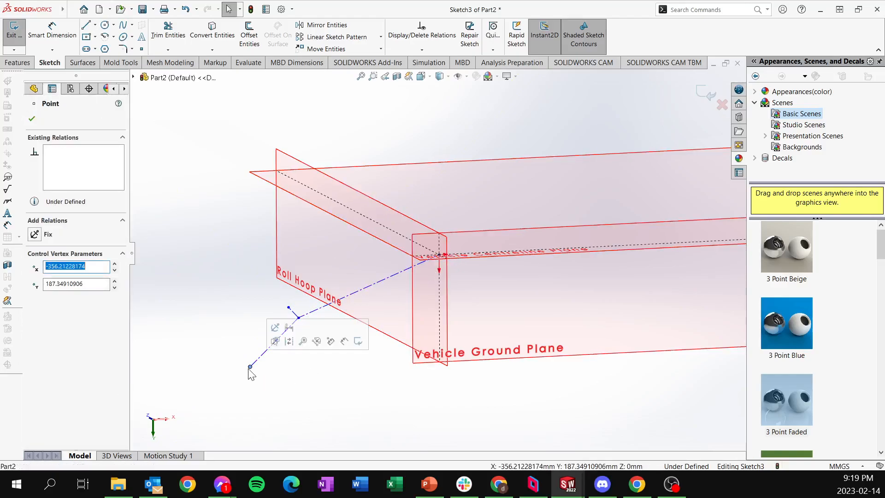
left_click(271, 413)
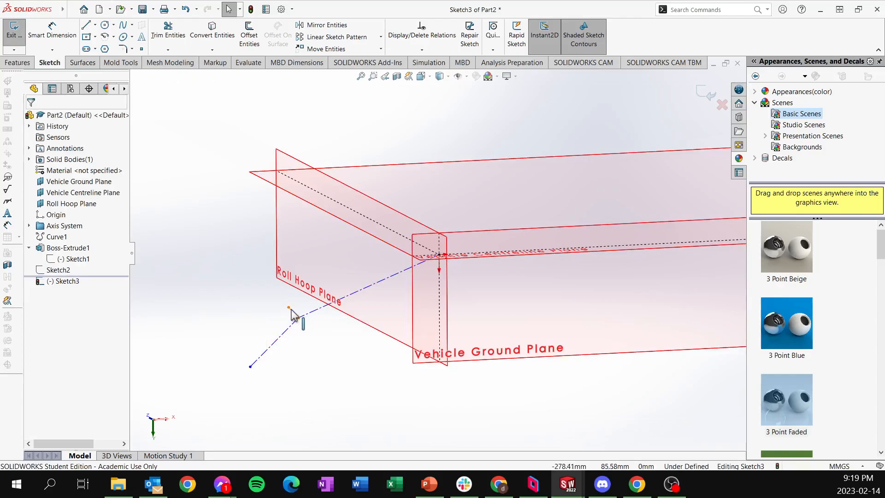
Sketch a second short centerline about 29 mm long at 45° from the joint, opposite the first short centerline.
left_click(96, 24)
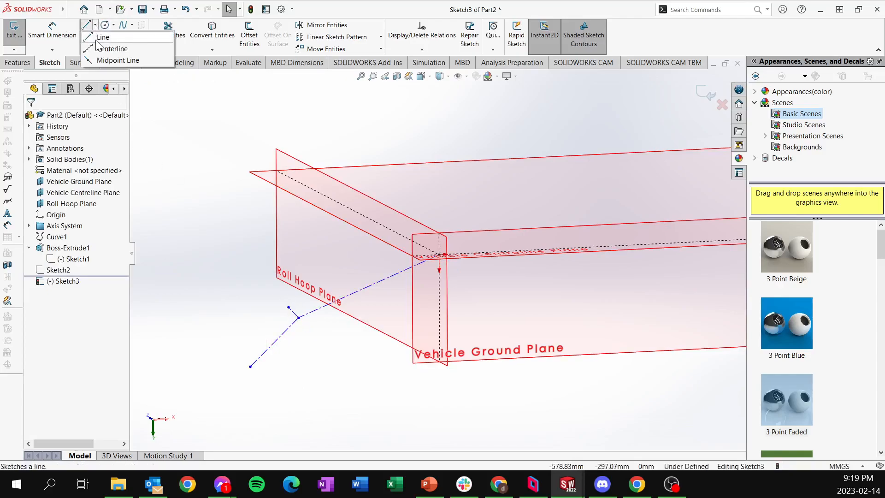
left_click(105, 48)
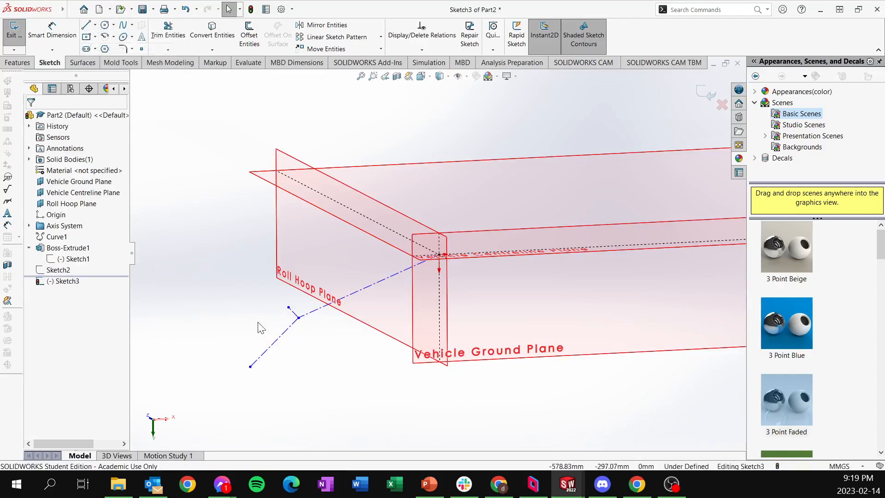
left_click(299, 318)
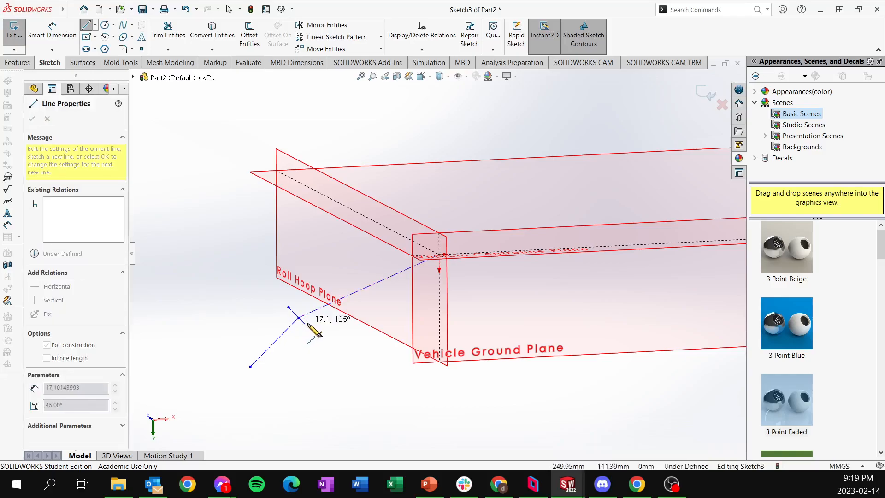
double_click(308, 329)
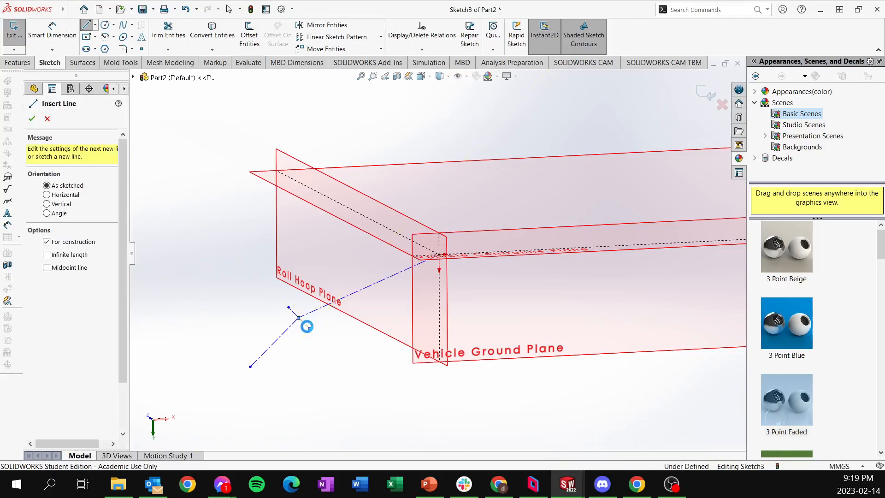
key("Escape")
Make the two short centerlines at the joint equal in length.
left_click(295, 318)
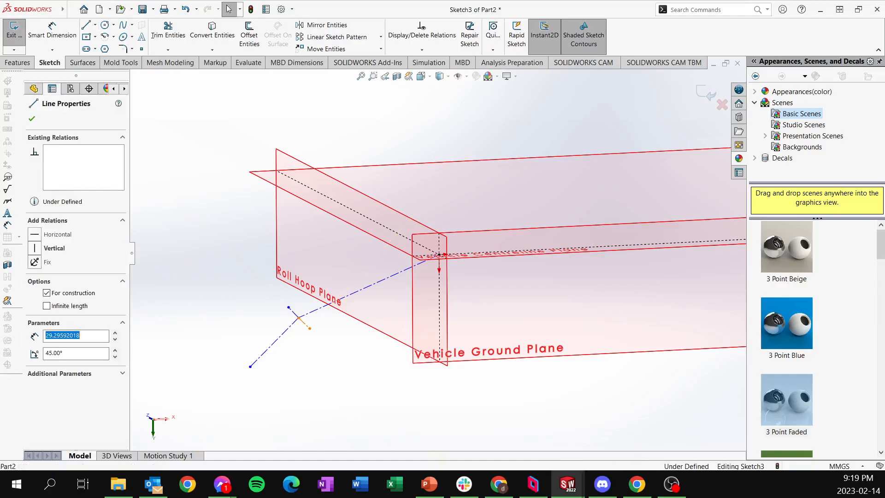
scroll(300, 320, "down", 5)
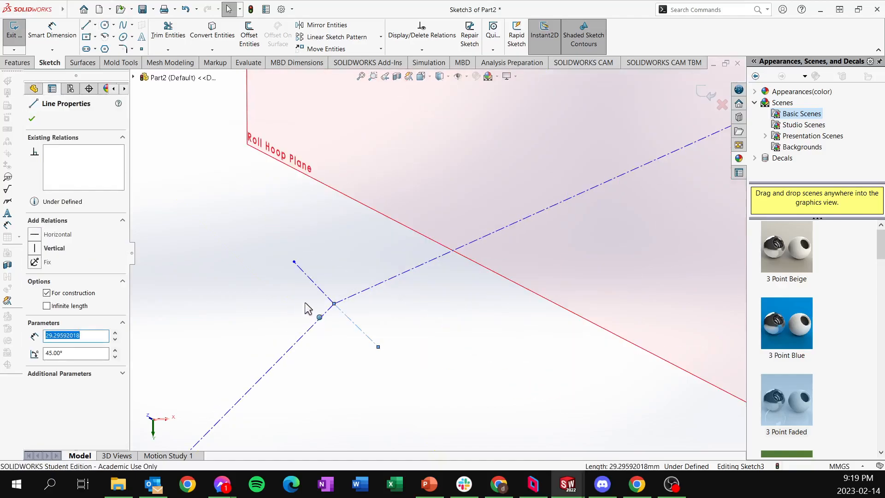
left_click(326, 293)
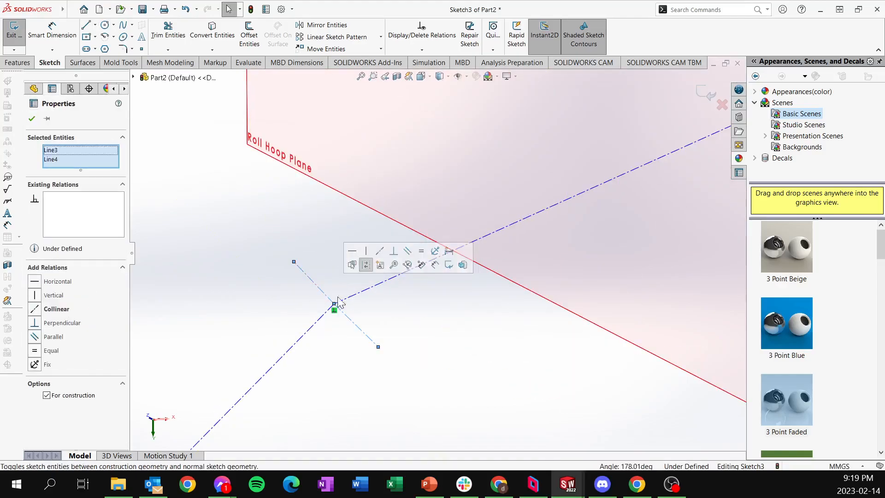
left_click(421, 251)
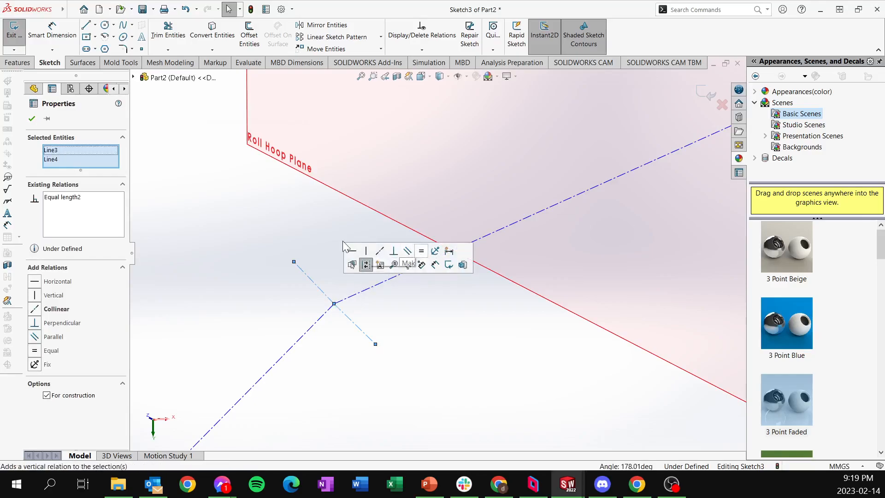
left_click(344, 269)
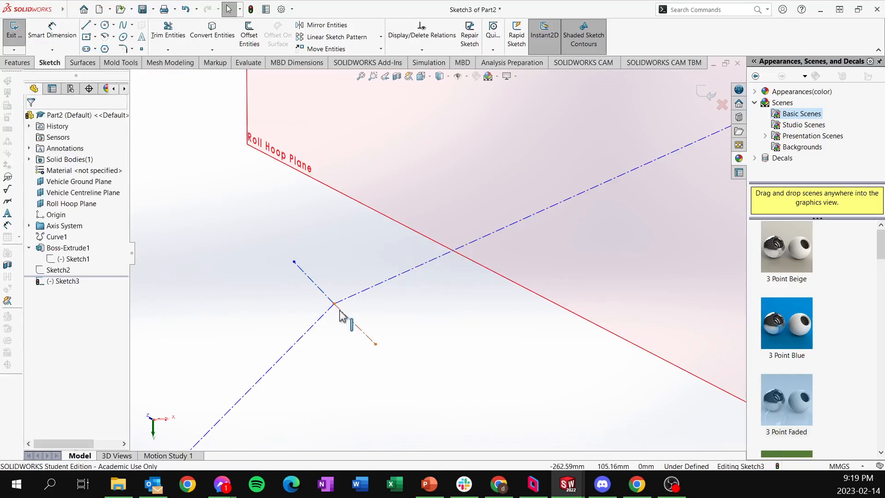
Display sketch relations without the planes and delete the relation between the first short centerline and the outer chained centerline.
left_click(464, 77)
left_click(467, 76)
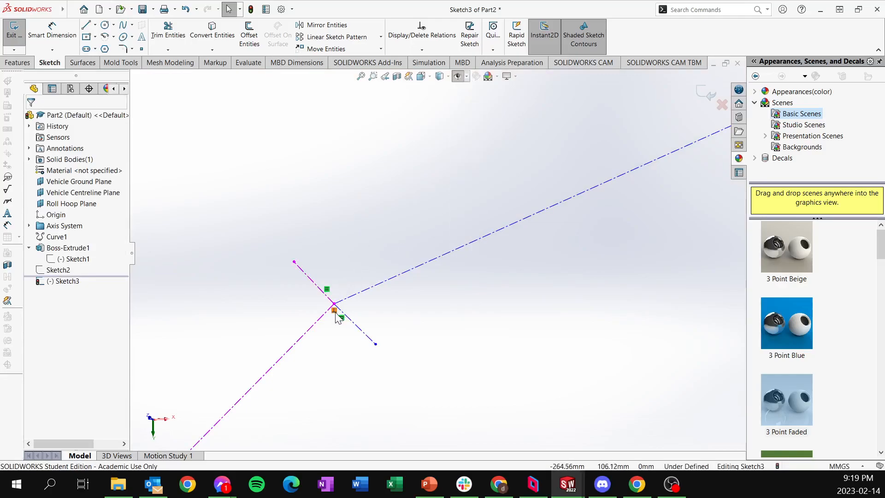
key("Delete")
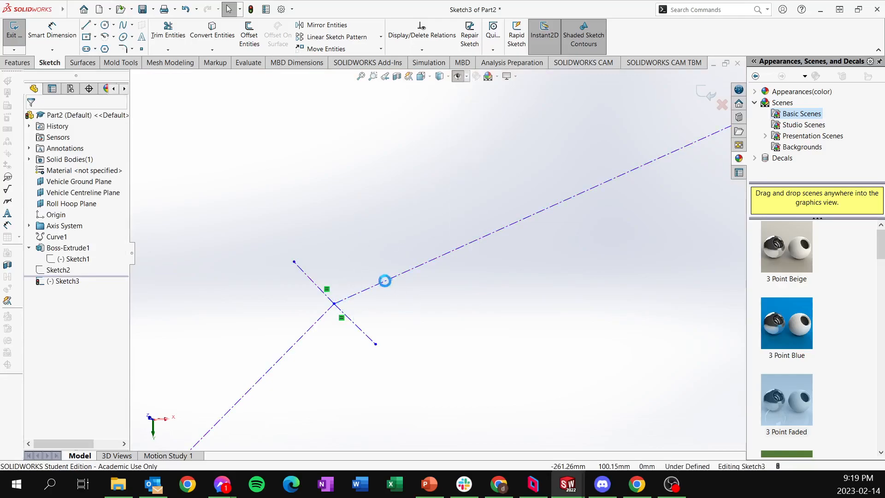
Add a collinear relation between the two short centerlines at the joint.
left_click(344, 292)
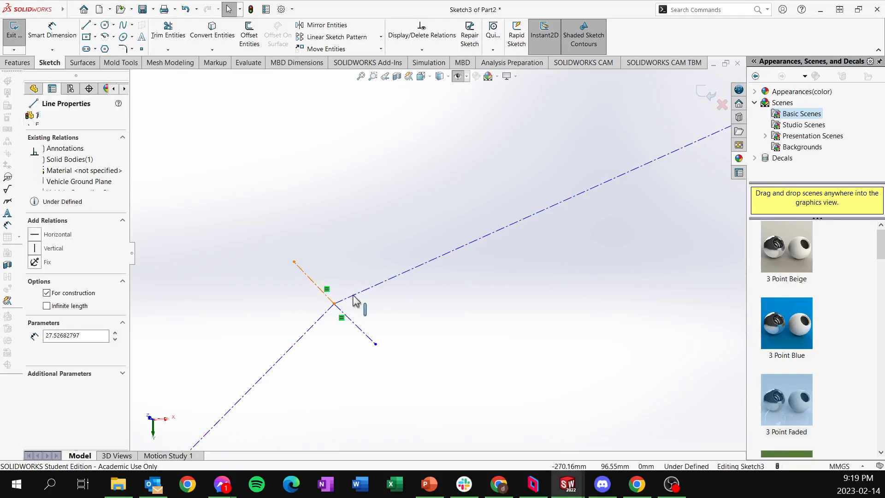
scroll(374, 295, "up", 3)
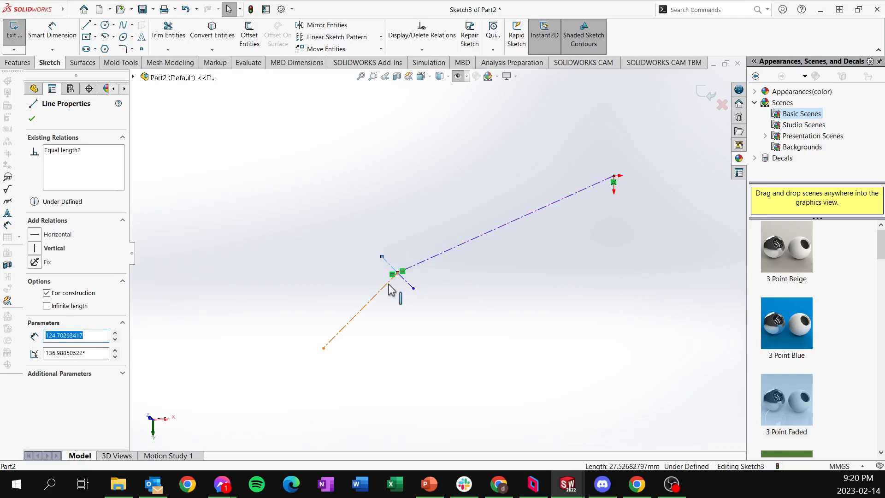
left_click(436, 256, "ctrl")
left_click(456, 243)
left_click(457, 295)
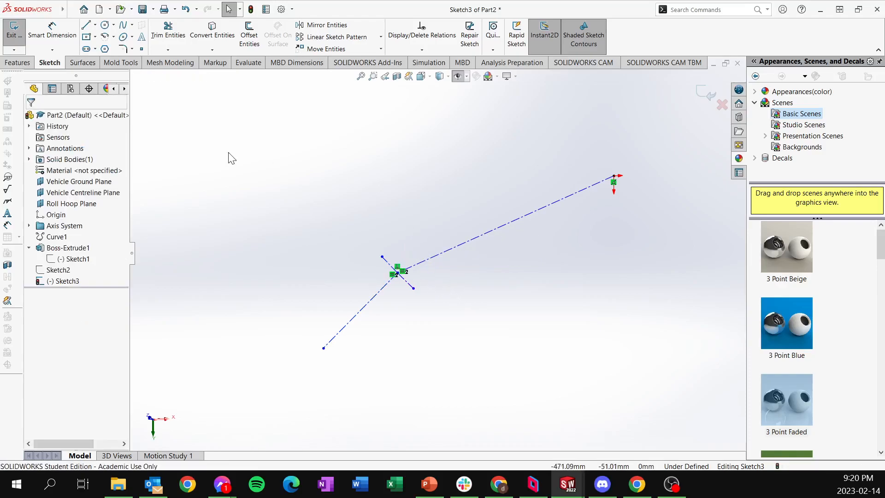
Sketch a separate centerline about 31 mm long at 45° beside the origin.
left_click(95, 25)
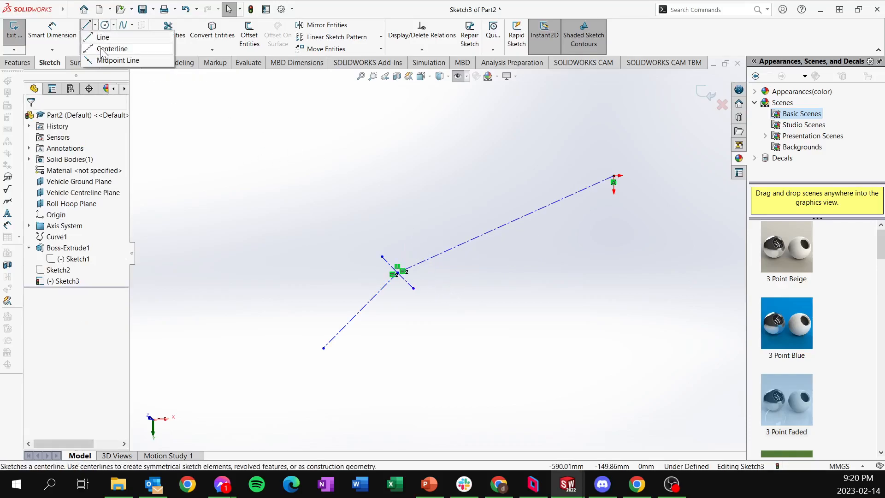
scroll(648, 183, "down", 5)
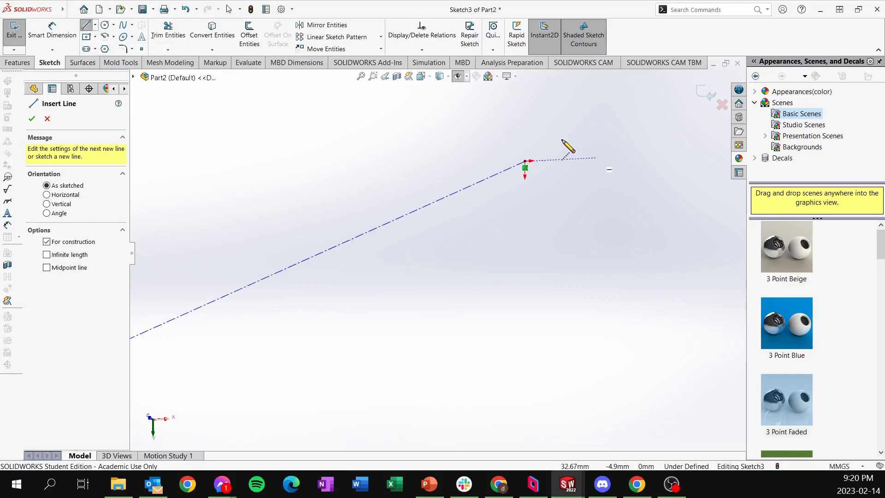
left_click(577, 152)
left_click(584, 167)
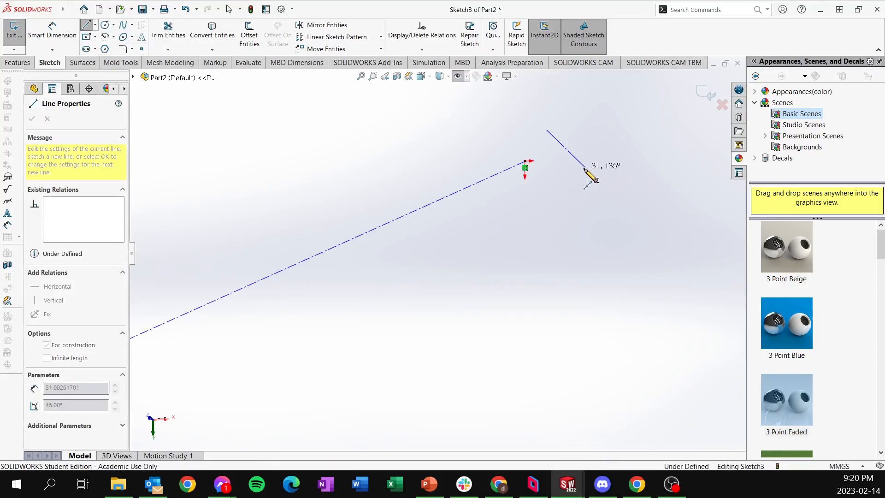
key("Escape")
Make the midpoint of the new short centerline coincident with the origin.
left_click(574, 159)
left_click(571, 172)
left_click(568, 154)
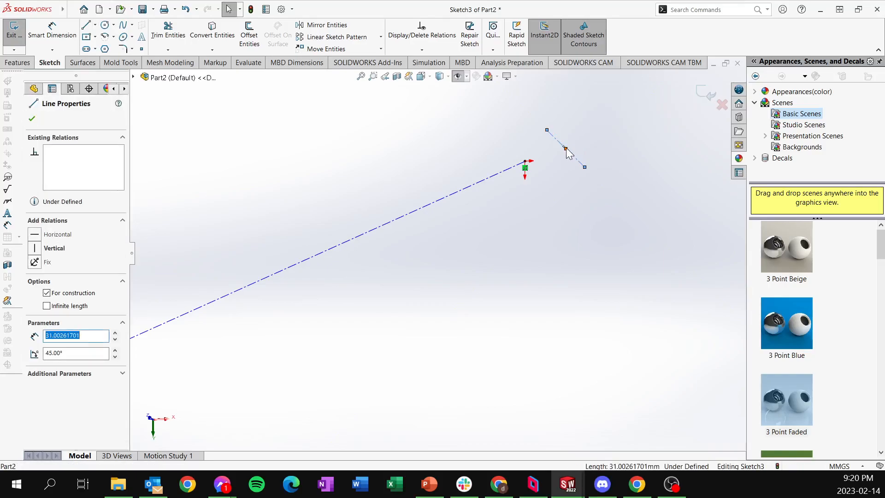
left_click(526, 163)
left_click(566, 148, "ctrl")
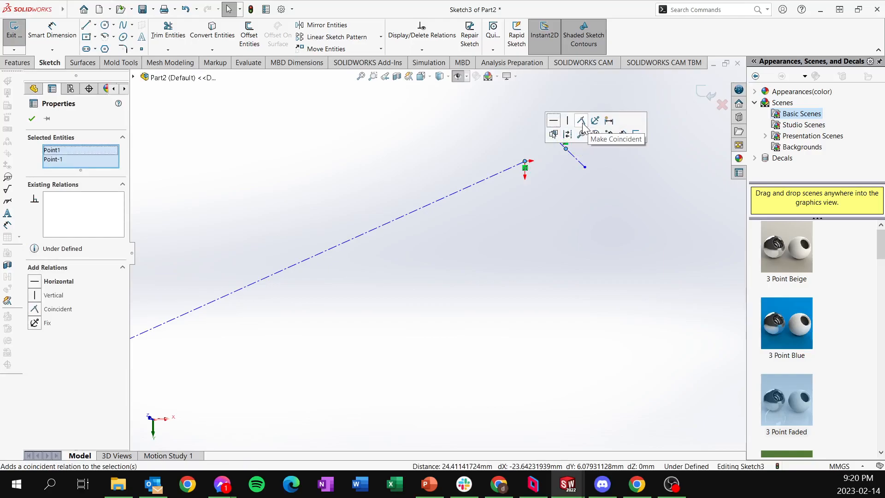
left_click(581, 120)
key("Escape")
Make the short centerline at the origin perpendicular to the long chained centerline.
left_click(511, 170)
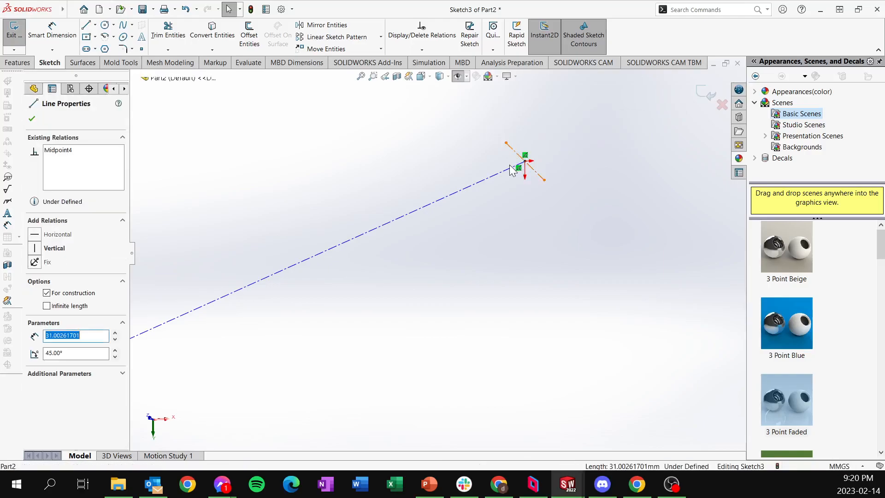
left_click(514, 150, "ctrl")
left_click(578, 140)
left_click(546, 181)
Dimension the short perpendicular centerline at the origin to 3 mm.
left_click(53, 32)
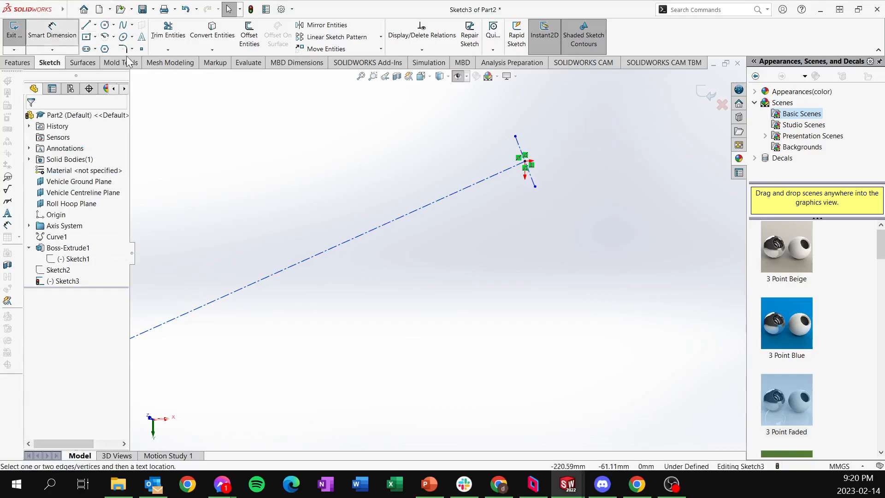
left_click(553, 148)
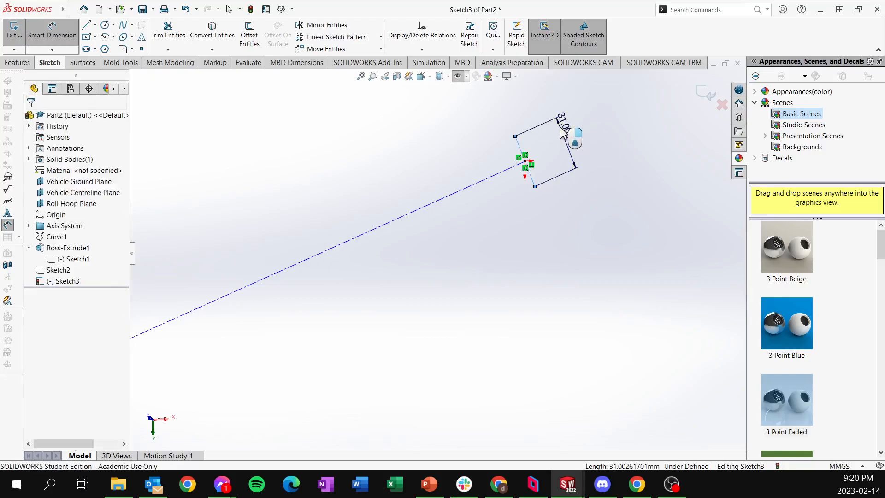
left_click(602, 182)
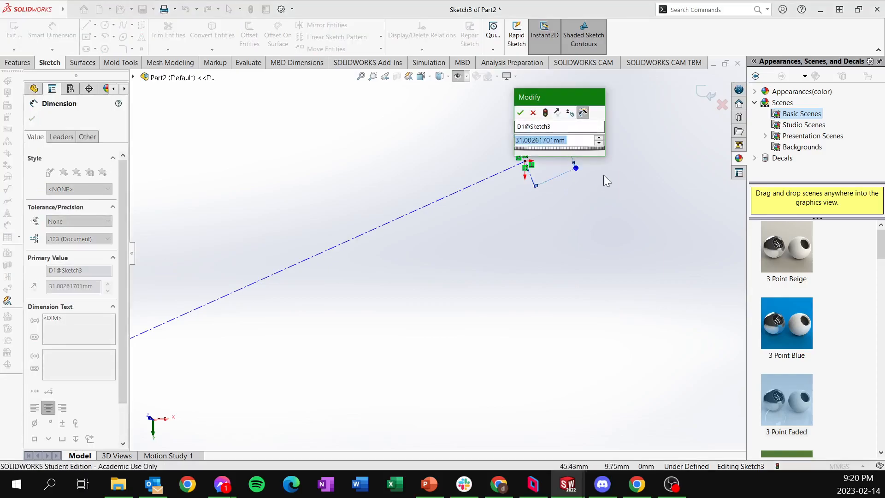
type("5mm")
key("Return")
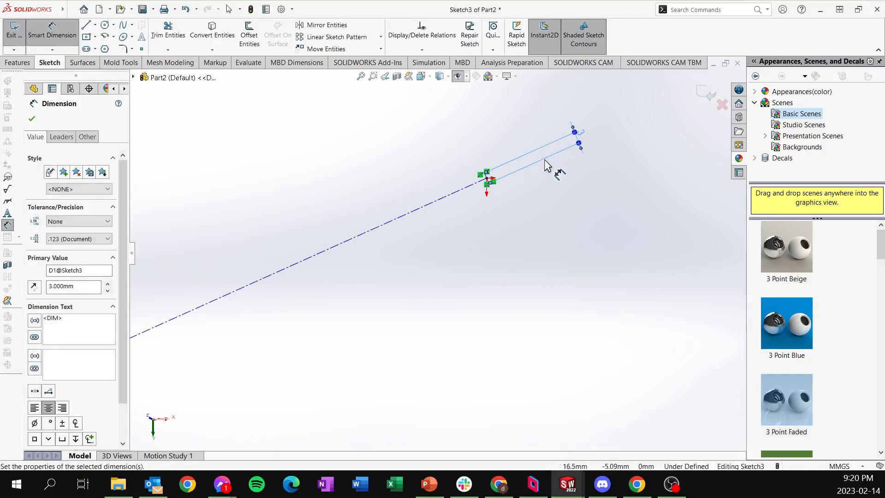
scroll(524, 163, "down", 4)
left_click(437, 129)
Sketch two parallel centerlines from the ends of the 3 mm centerline, pointing away from the chain, the first about 5 mm long.
mouse_move(51, 10)
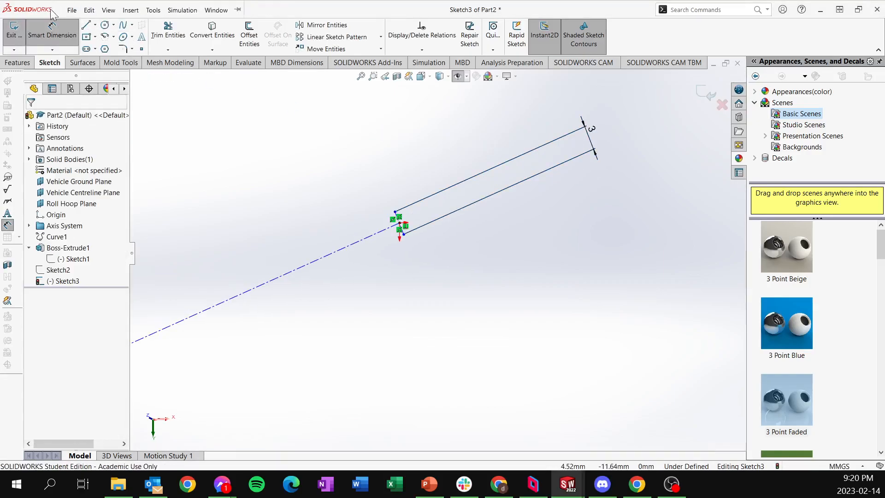
left_click(95, 25)
left_click(108, 46)
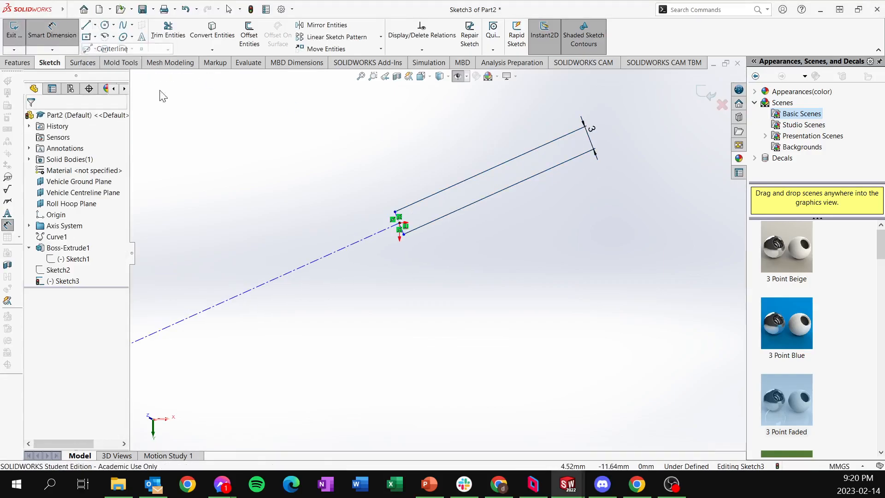
left_click(395, 212)
left_click(452, 142)
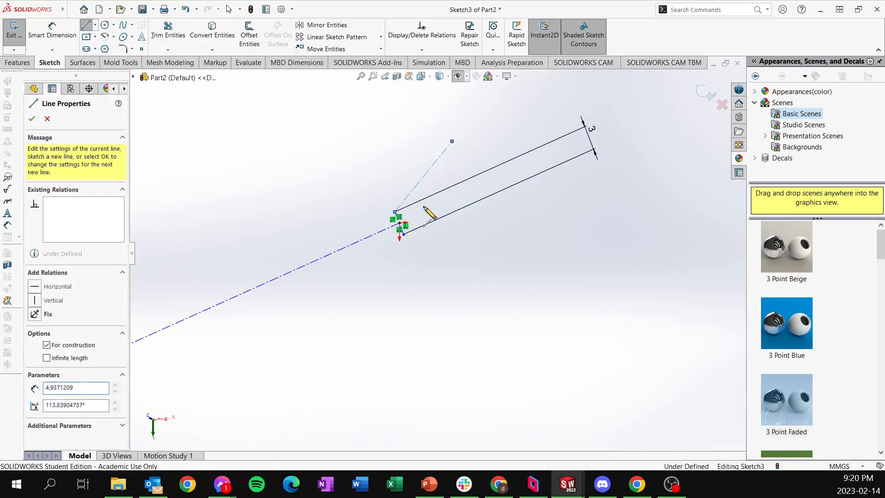
key("Escape")
left_click(95, 26)
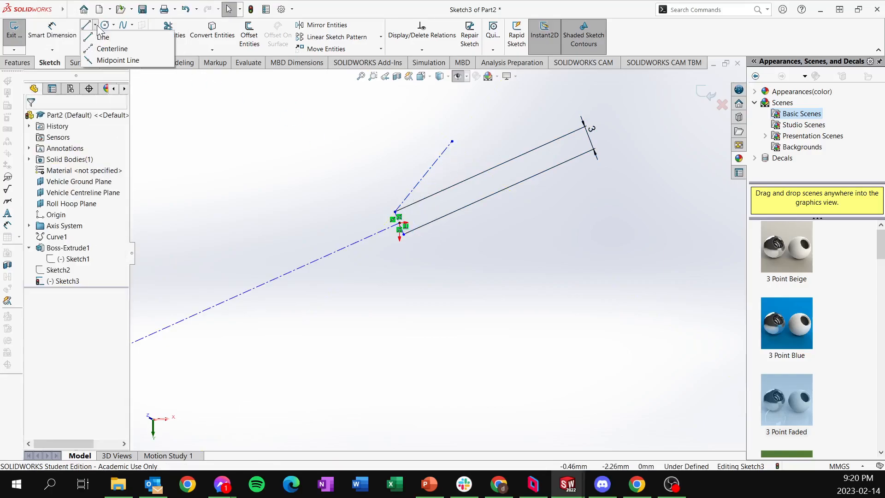
left_click(109, 46)
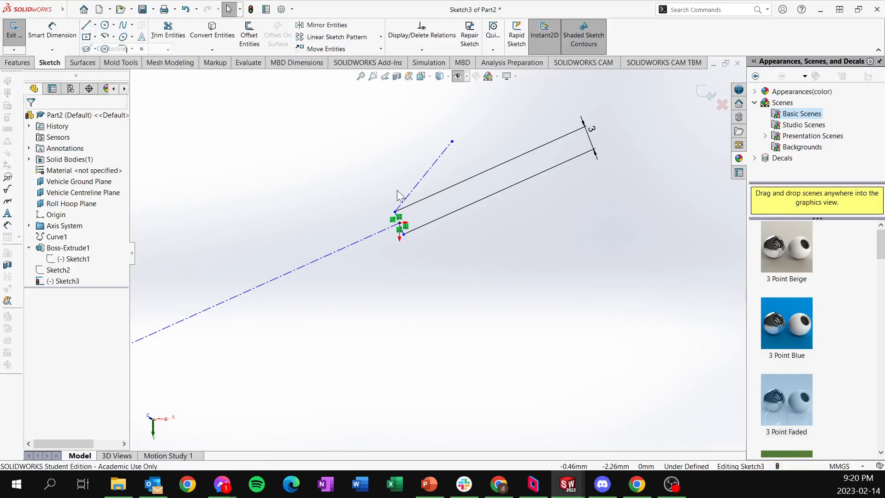
left_click(404, 233)
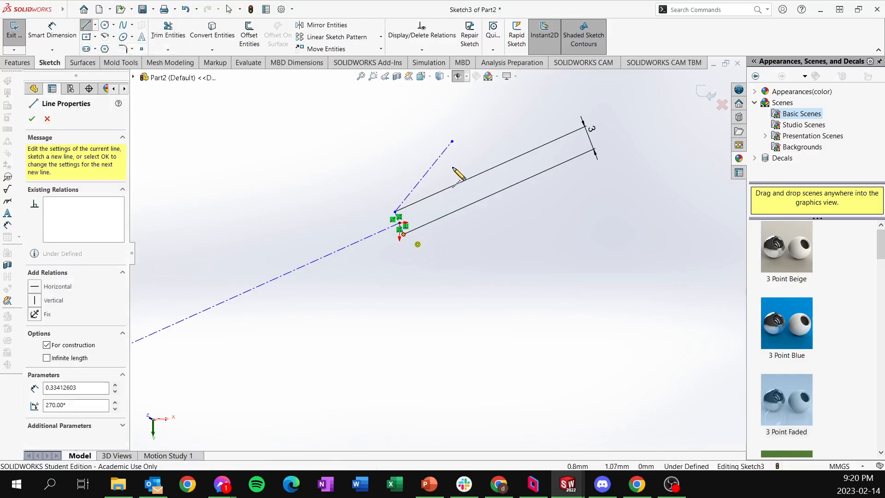
double_click(472, 151)
Make the pair of centerlines from the ends of the 3 mm line parallel to the long chained centerline.
left_click(53, 31)
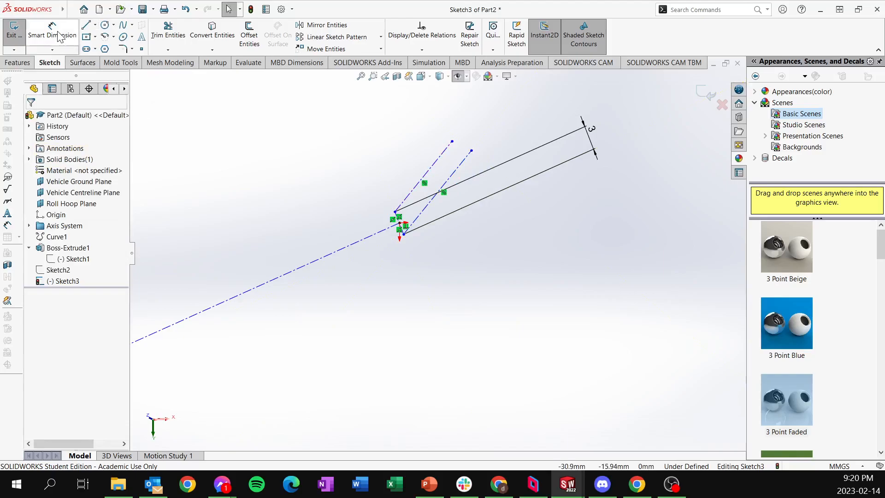
key("Escape")
left_click(389, 227)
left_click(405, 200, "ctrl")
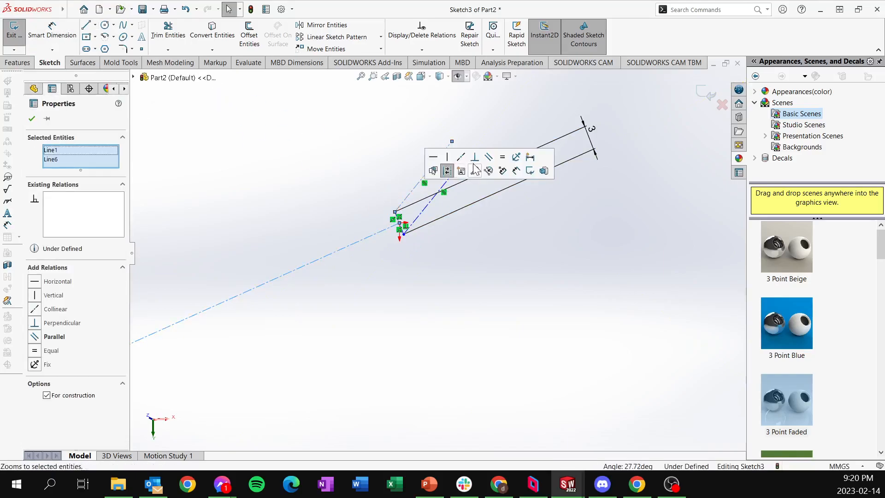
left_click(489, 156)
key("Escape")
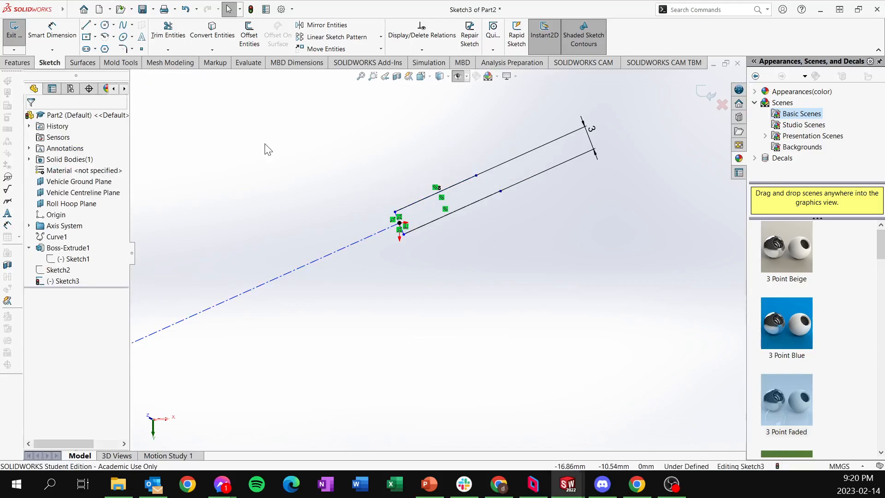
Add a 90° angle dimension between the 3 mm centerline and the upper parallel centerline, leaving it as a driving dimension.
scroll(521, 220, "up", 5)
scroll(438, 246, "down", 5)
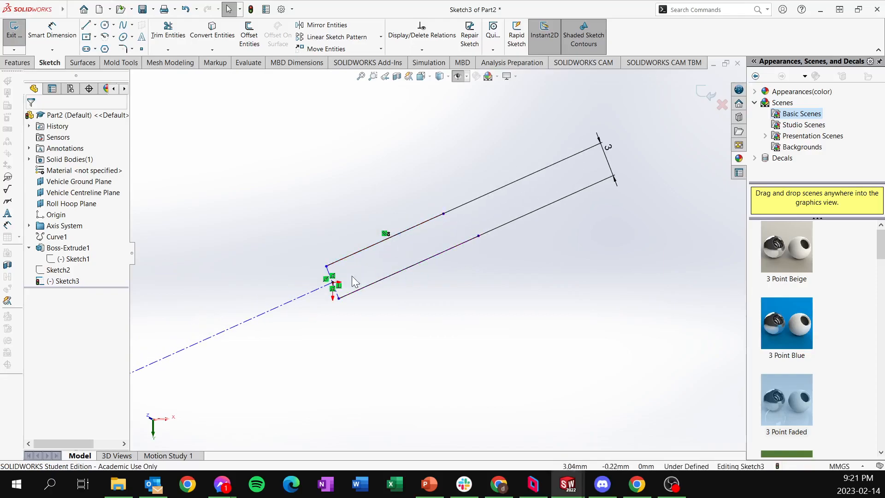
left_click(52, 30)
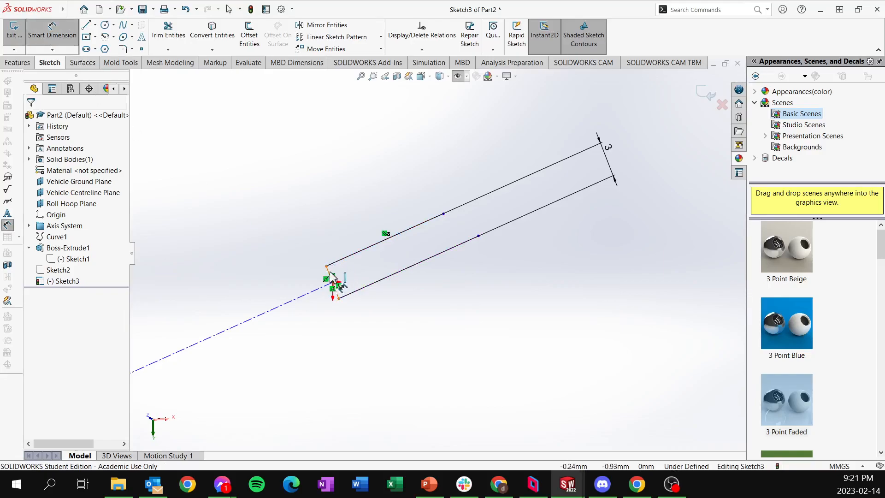
left_click(329, 272)
left_click(341, 261)
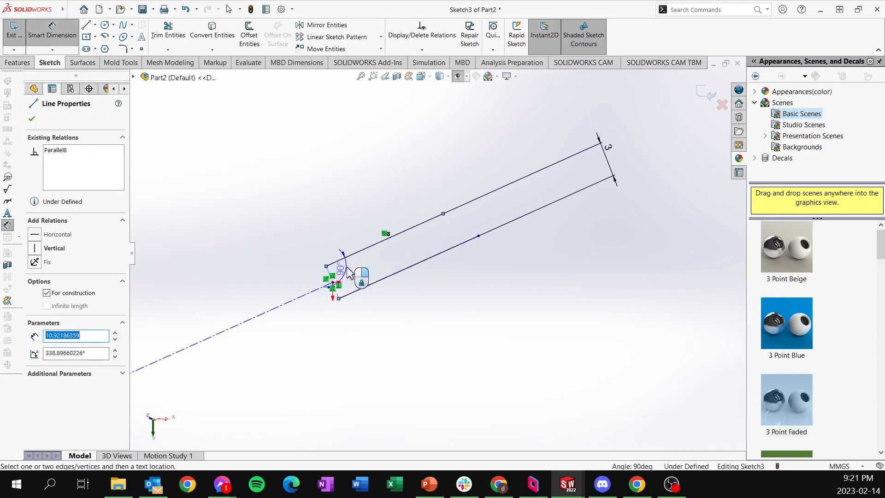
left_click(351, 273)
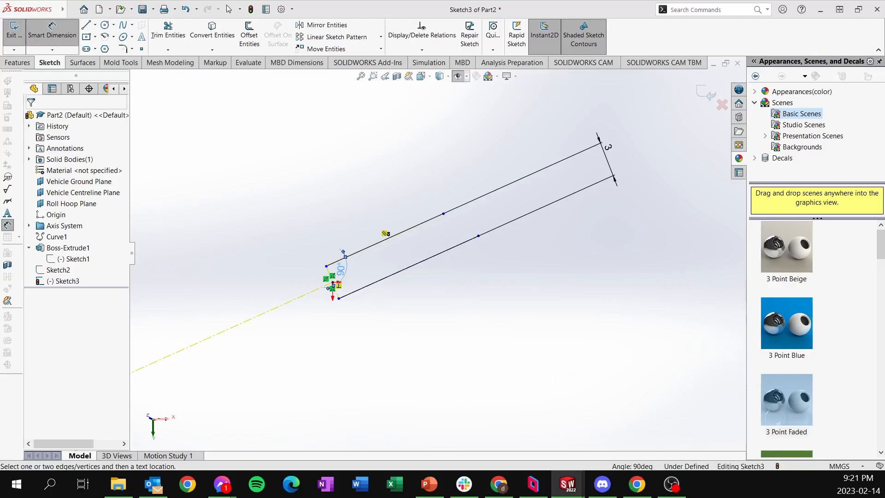
left_click_drag(0, 225, 229, 254)
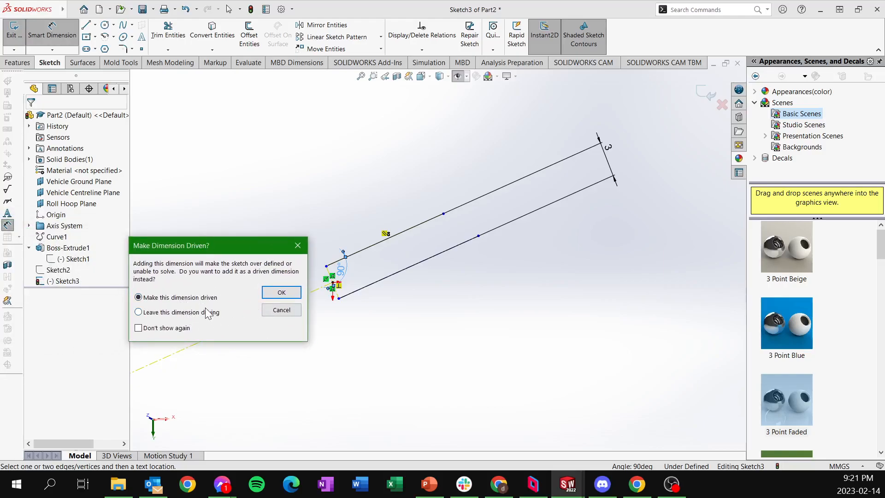
left_click(281, 293)
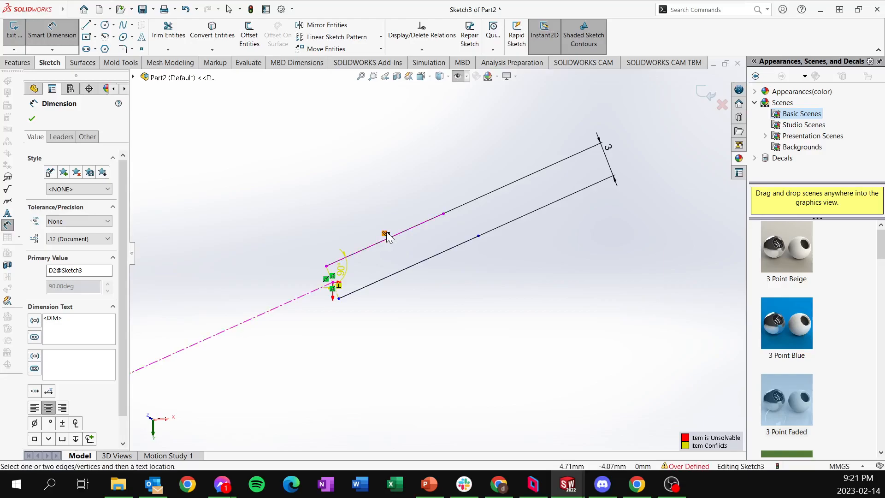
Delete the conflicting parallel relation from the upper centerline at the origin.
key("Escape")
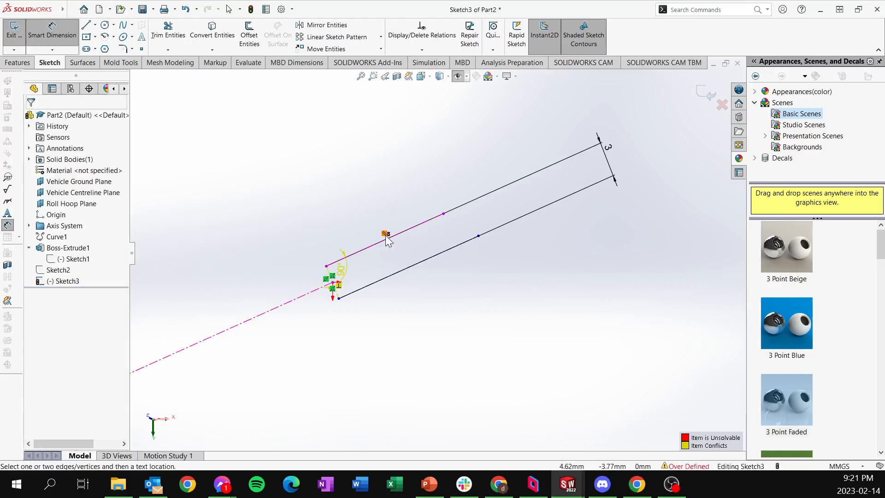
left_click(385, 233)
key("Delete")
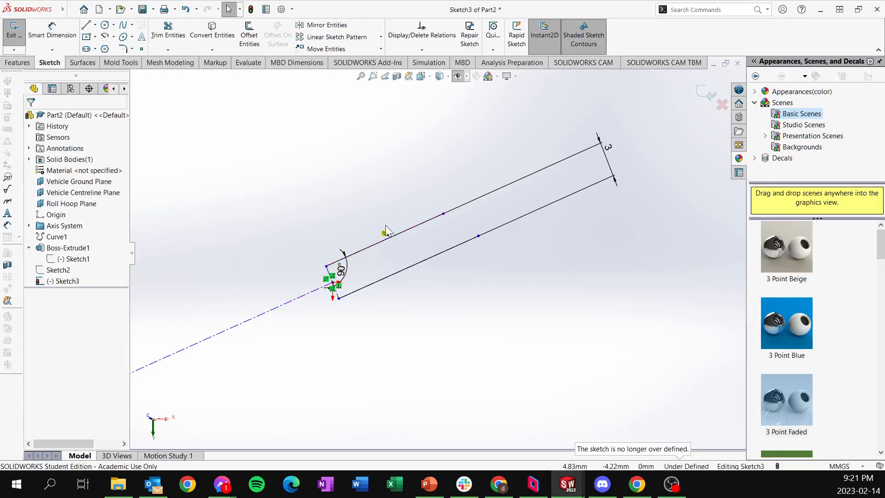
Set the angle between the 3 mm centerline and the upper centerline to 85°.
left_click_drag(443, 215, 373, 262)
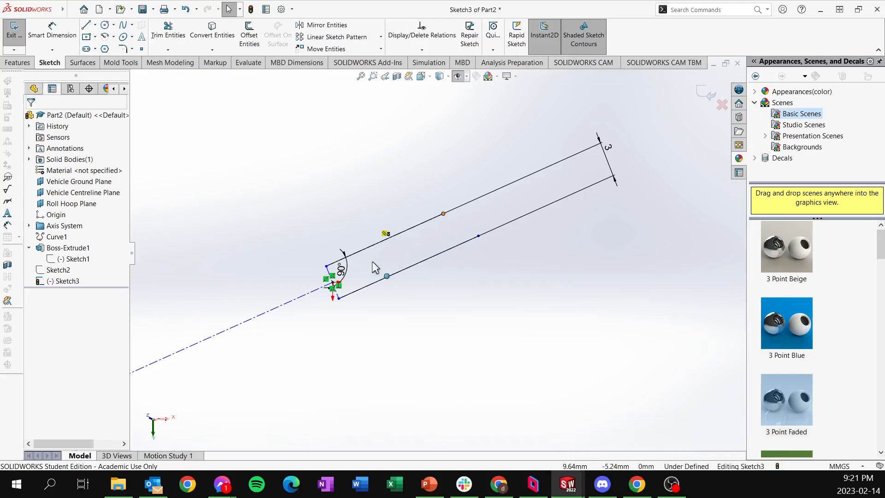
left_click(342, 270)
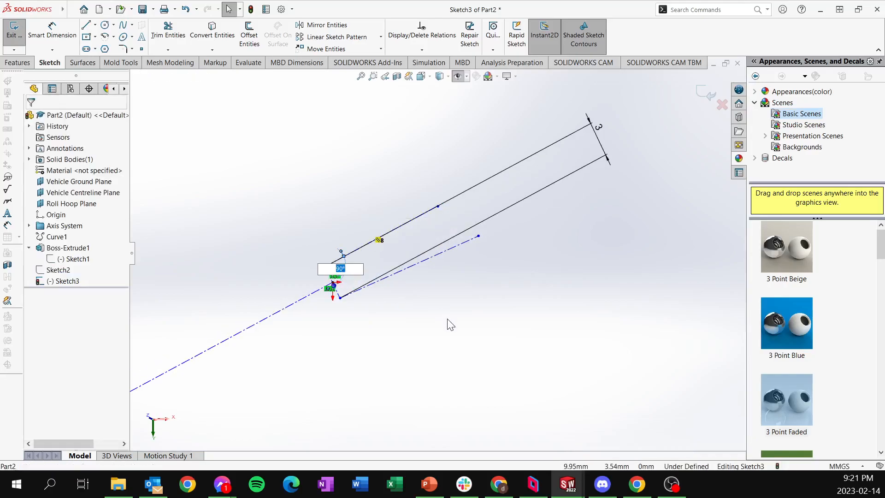
type("85")
key("Return")
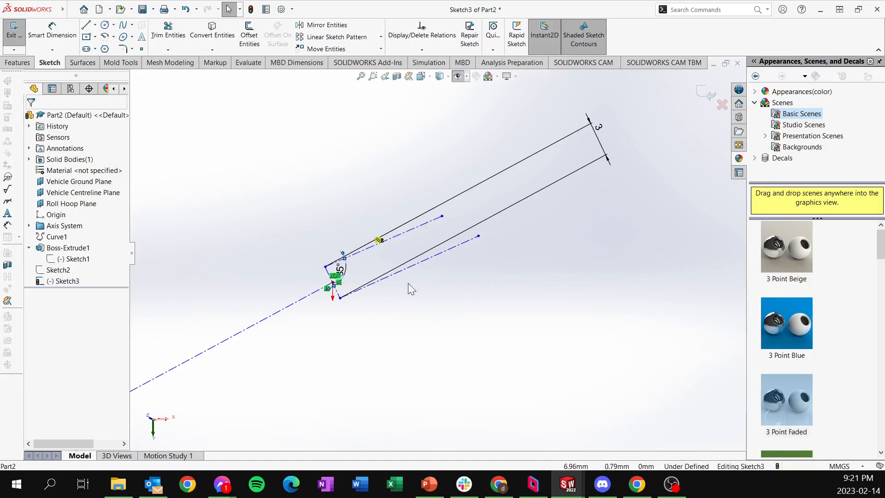
Dimension the angle between the 3 mm centerline and the lower centerline to 85°.
left_click(52, 30)
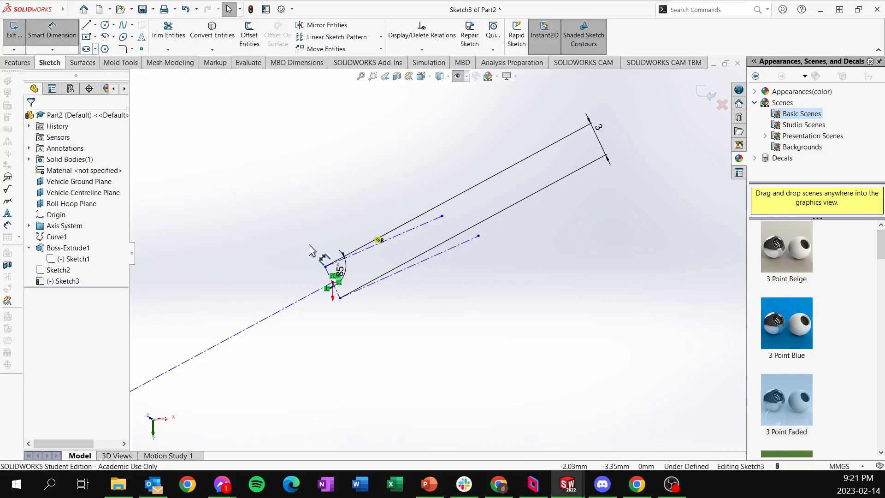
left_click(374, 290)
left_click(336, 291)
left_click(362, 284)
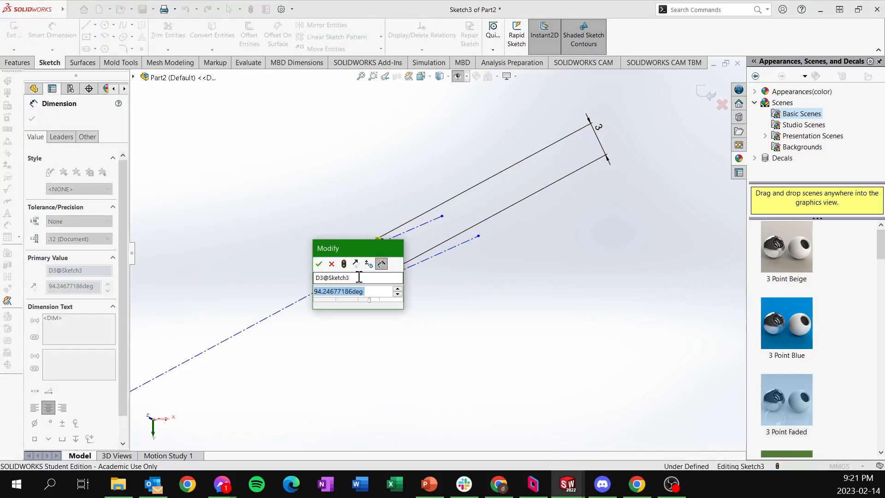
type("85")
key("Return")
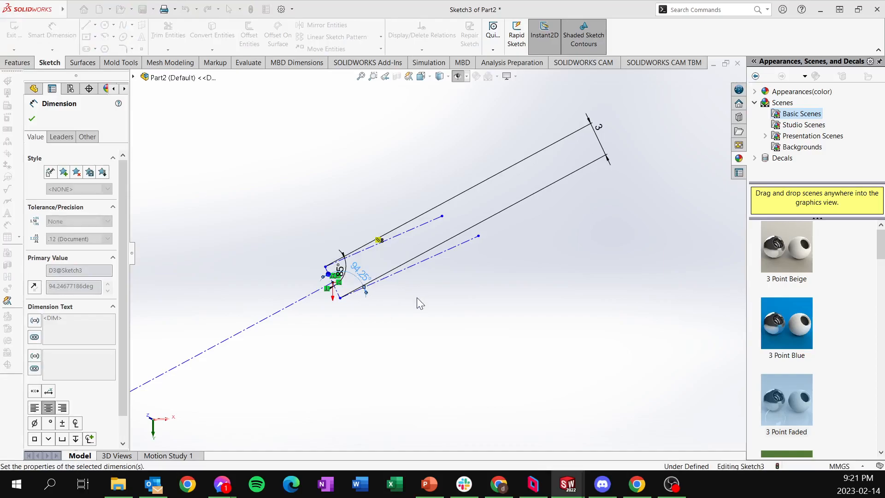
left_click(420, 305)
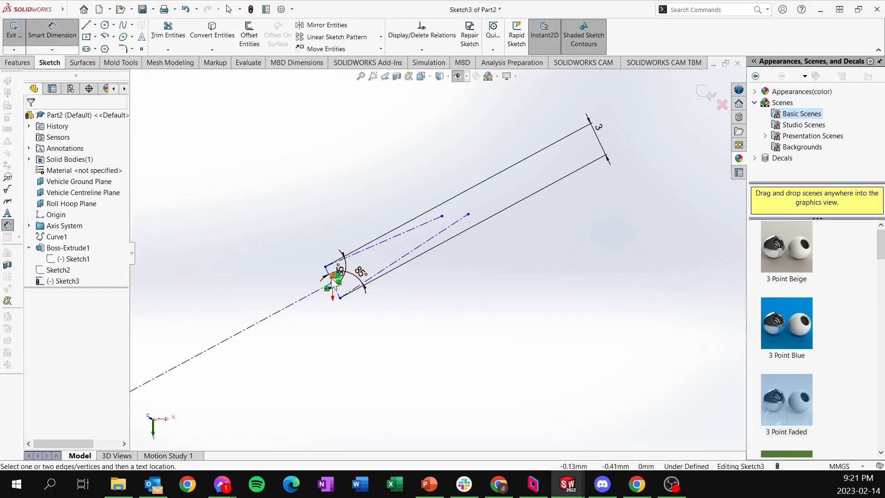
key("Escape")
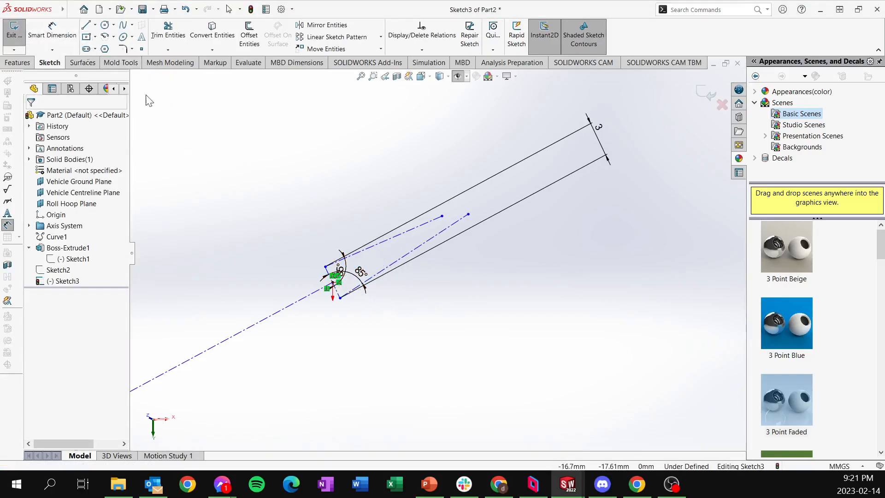
Examine the perpendicular relation between the 3 mm centerline and the long centerline, and the relations of the 3 mm line's lower endpoint.
mouse_move(354, 293)
left_mouse_down()
mouse_move(350, 282)
mouse_move(354, 296)
mouse_move(310, 294)
left_mouse_up()
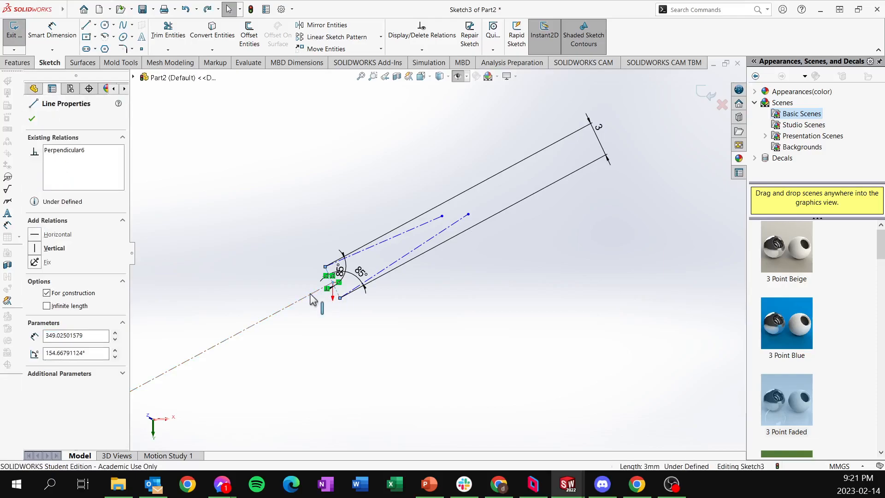
left_click(311, 295, "ctrl")
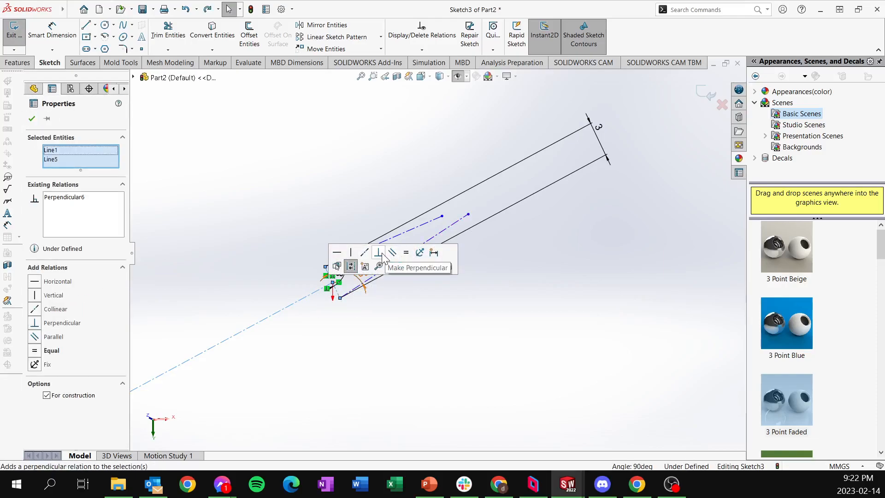
left_click(396, 310)
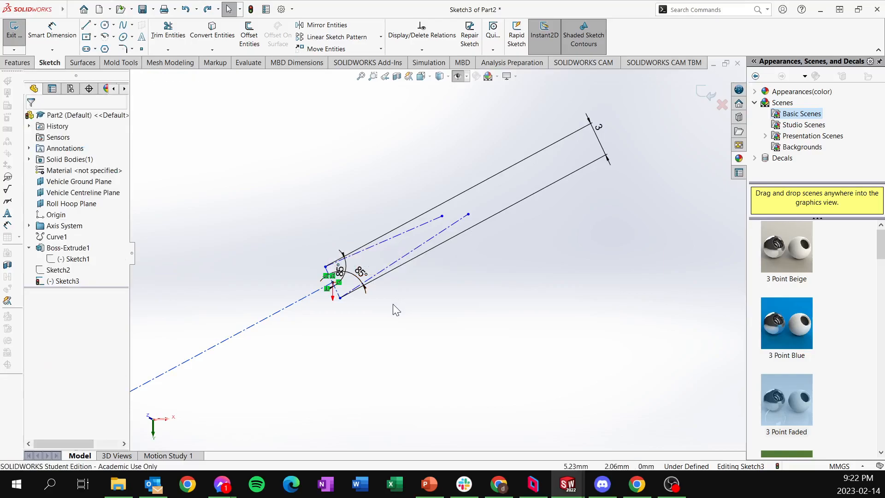
left_click(341, 298)
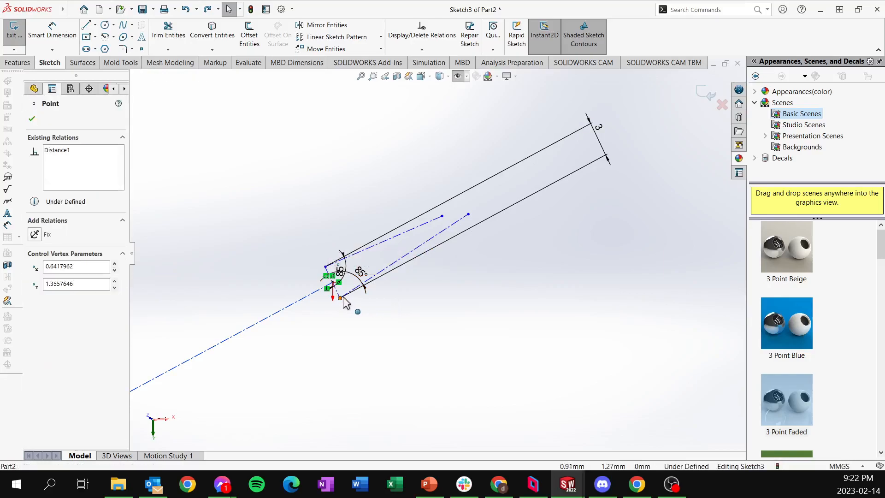
left_click(415, 341)
Sketch a long, nearly horizontal centerline from the origin, running above the slanted long centerline and past its far end.
left_click(95, 24)
left_click(110, 48)
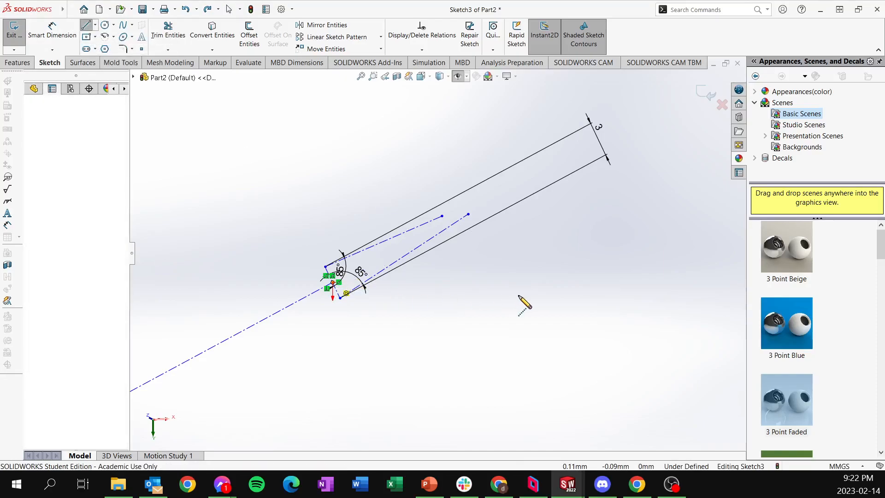
scroll(545, 295, "up", 15)
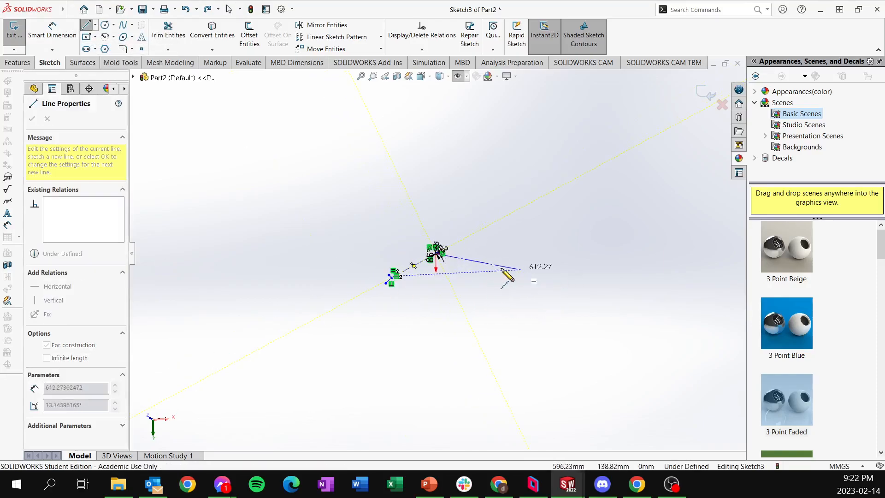
scroll(408, 253, "down", 8)
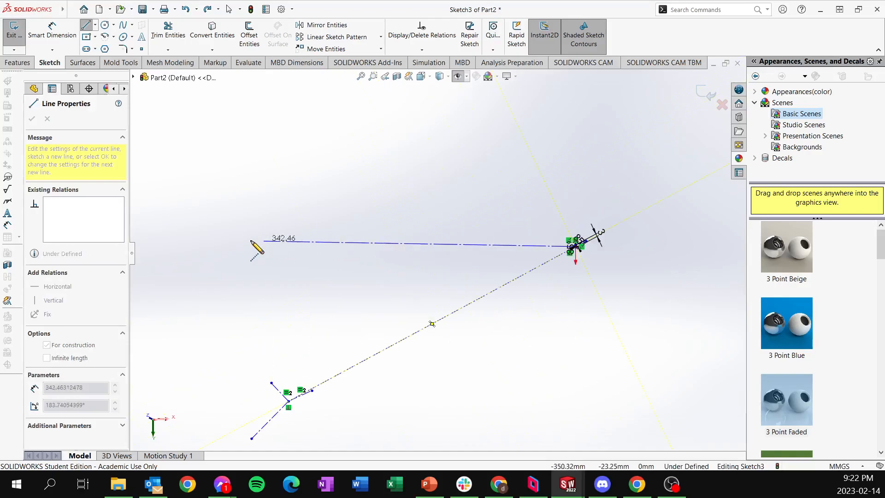
left_click(157, 243)
key("Escape")
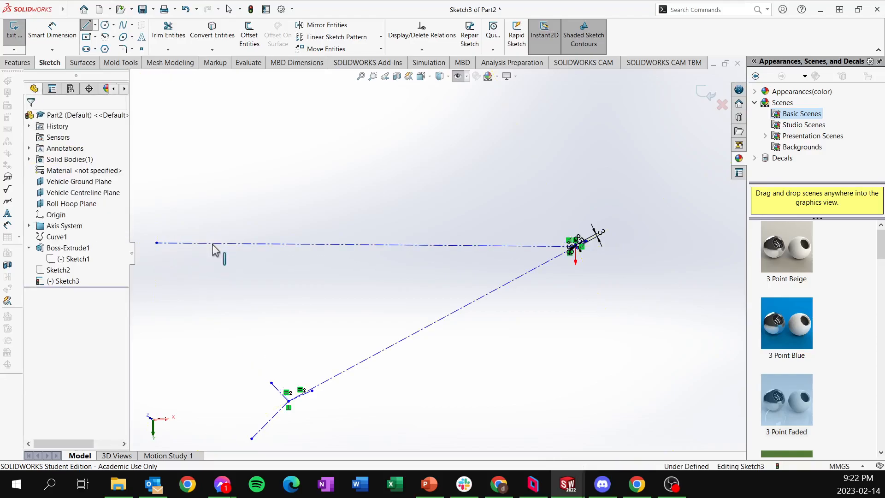
Make the new long centerline from the origin horizontal.
left_click(244, 245)
left_click(240, 211)
left_click(209, 235)
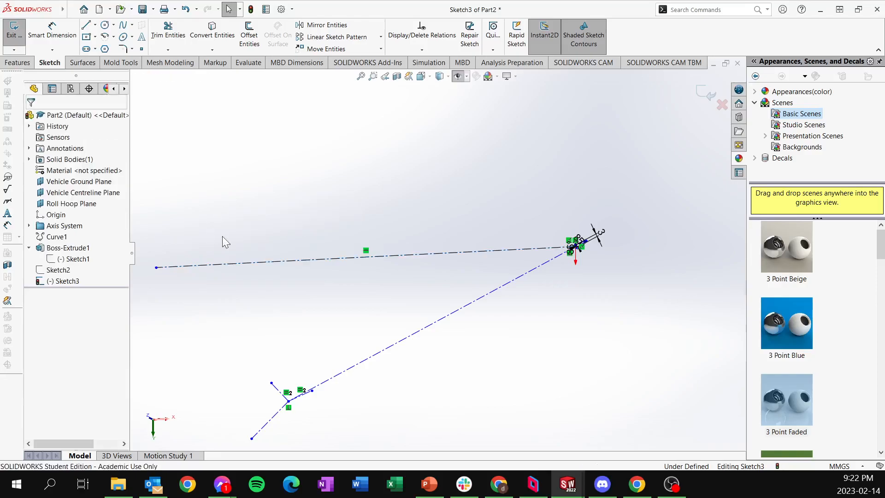
Swing the free short centerline at the slanted centerline's far end below the slanted line, opposite its equal-length partner.
key("ctrl+space")
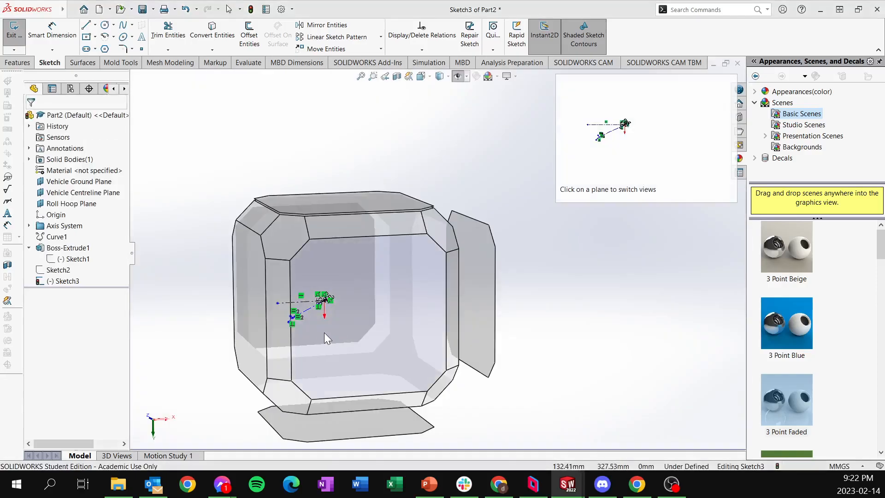
left_click(324, 333)
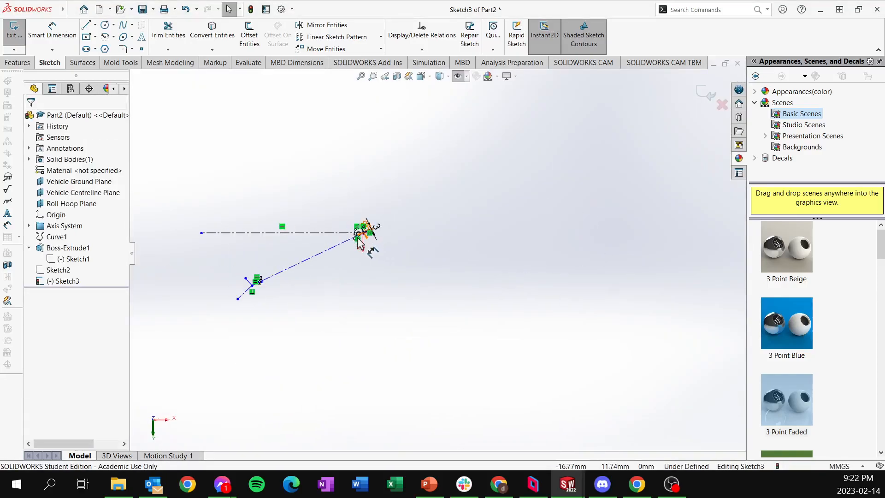
scroll(252, 309, "down", 6)
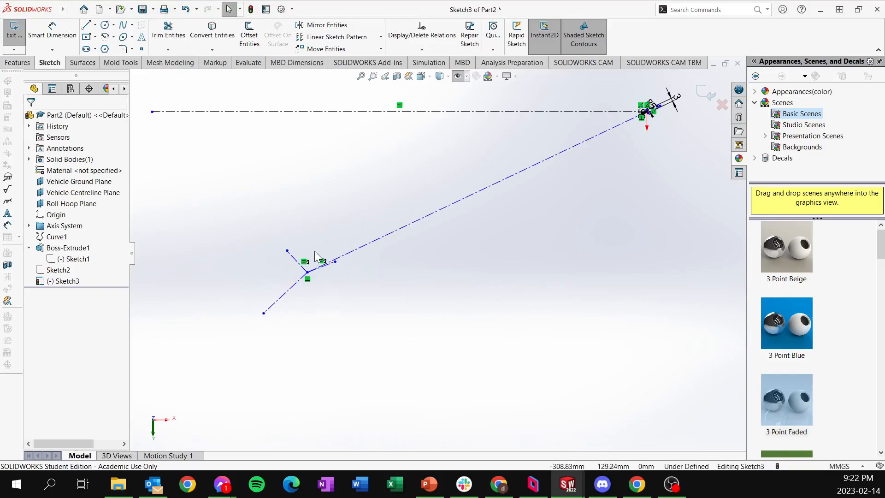
left_click_drag(337, 276, 353, 227)
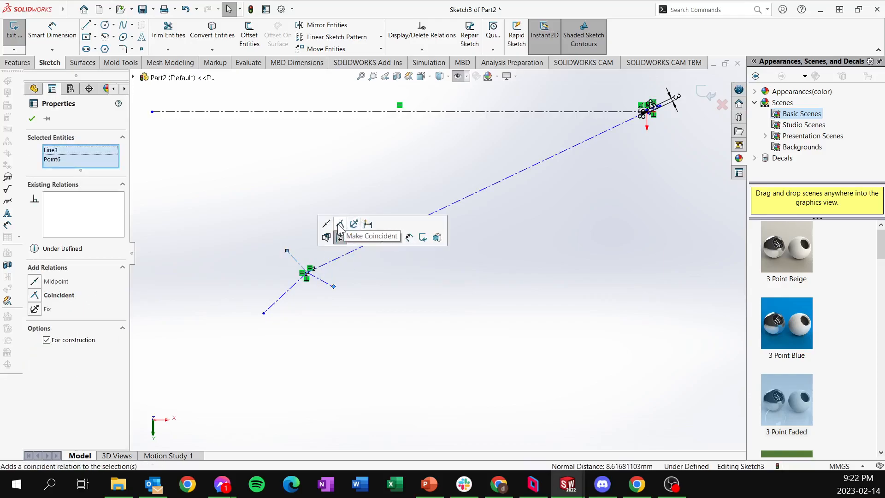
left_click(247, 246)
left_click(324, 279)
left_click(303, 256)
left_click(300, 264)
left_click(303, 256)
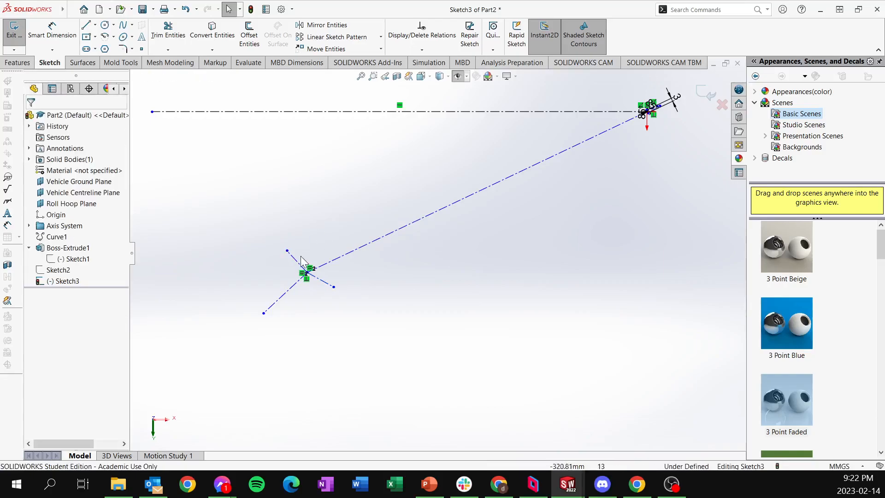
Make the two equal short centerlines at the slanted centerline's far end collinear.
left_click(311, 278)
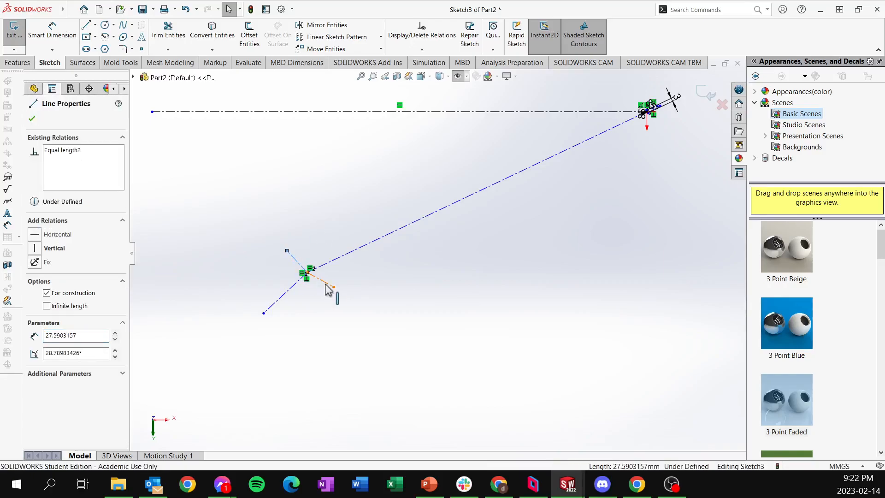
left_click(352, 249, "ctrl")
left_click(384, 245)
left_click(387, 326)
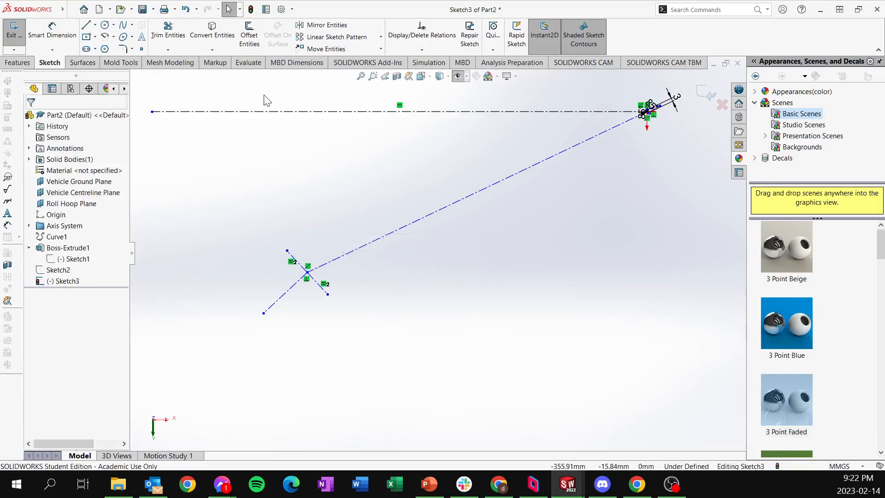
Sketch a centerline from the origin to the free end of the short tail centerline, closing a thin triangle with the slanted centerline.
left_click(95, 25)
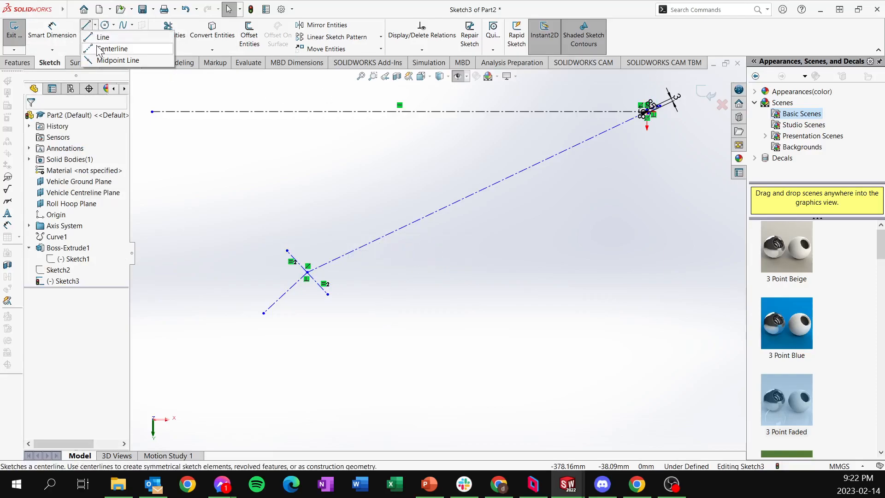
left_click(98, 49)
scroll(650, 120, "down", 1)
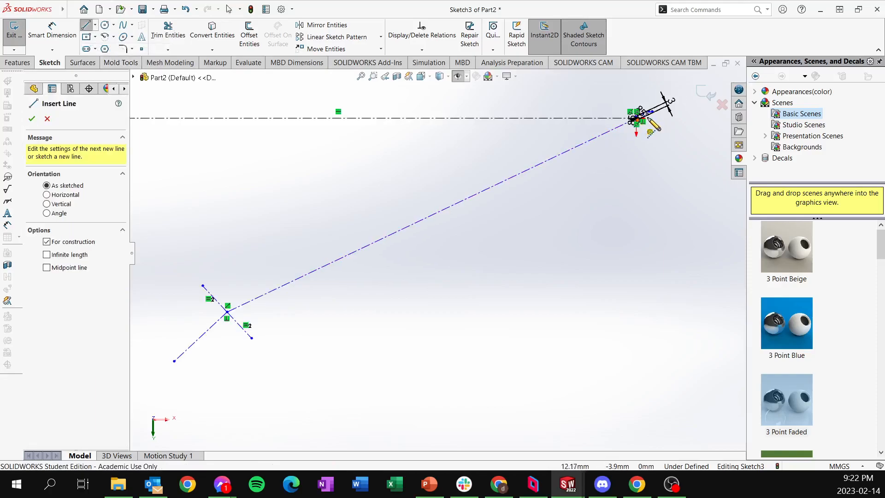
scroll(632, 143, "down", 2)
left_click(516, 173)
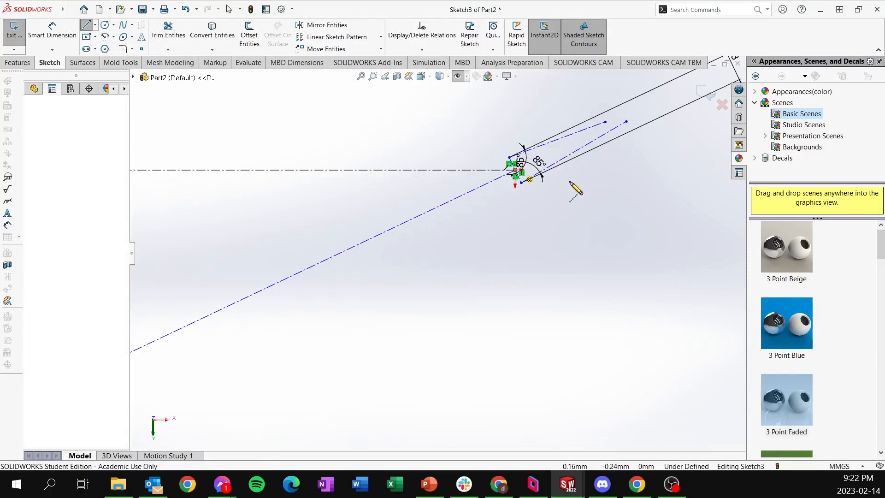
scroll(622, 193, "up", 3)
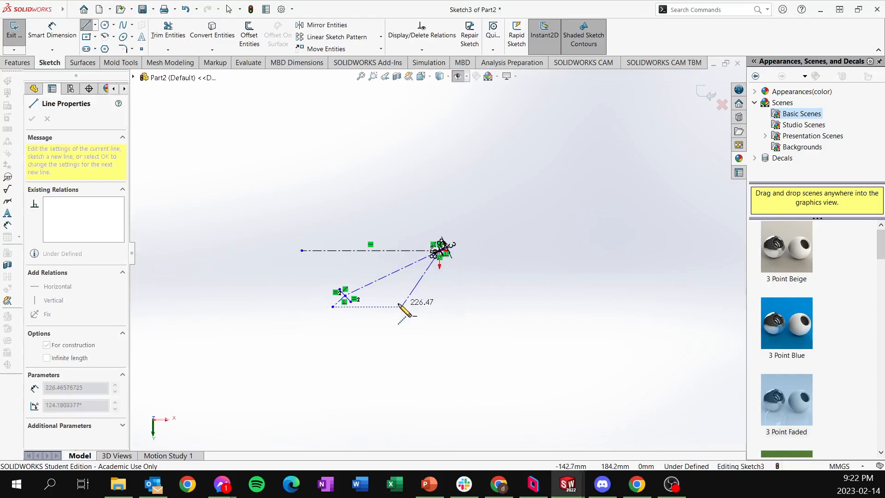
scroll(326, 300, "down", 3)
left_click(295, 301)
key("Escape")
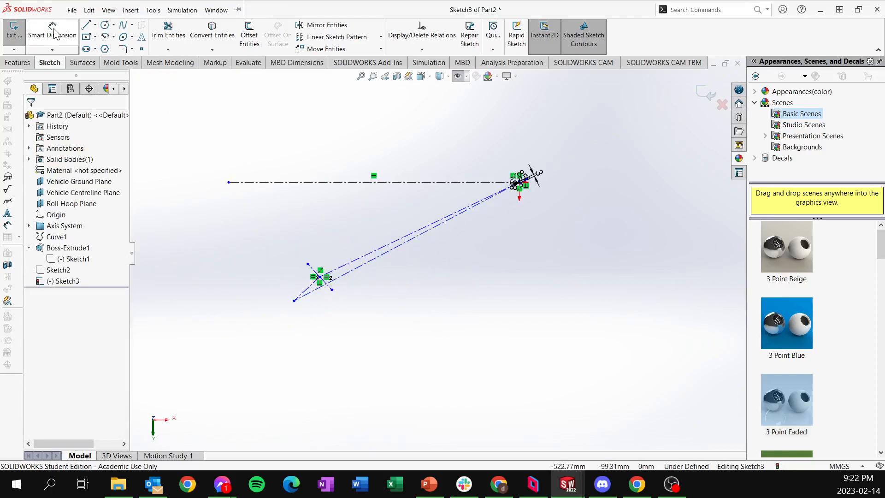
Dimension the angle between the new closing centerline and the horizontal centerline as 7°.
left_click(52, 32)
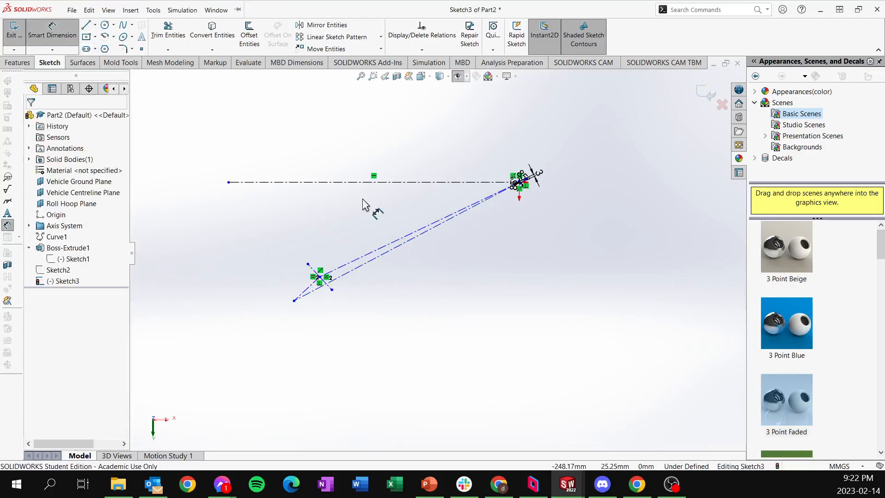
left_click(409, 241)
left_click(390, 183)
left_click(394, 206)
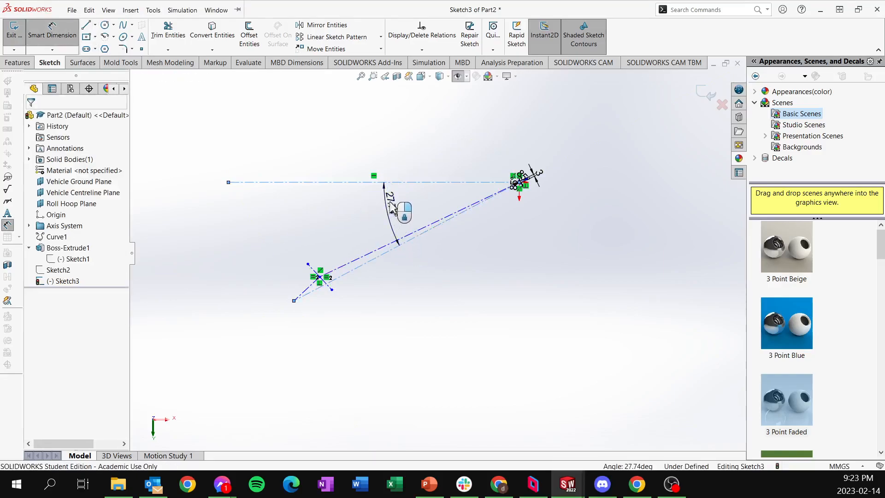
type("7")
key("Return")
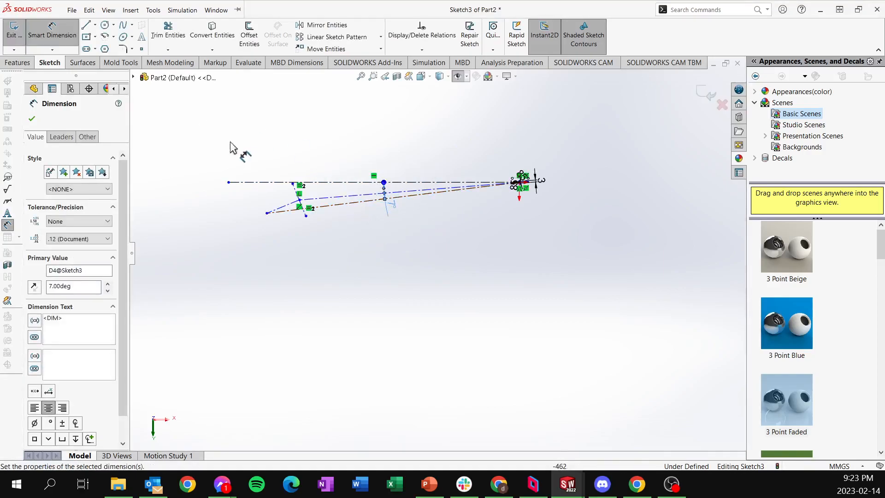
scroll(387, 213, "down", 1)
key("Escape")
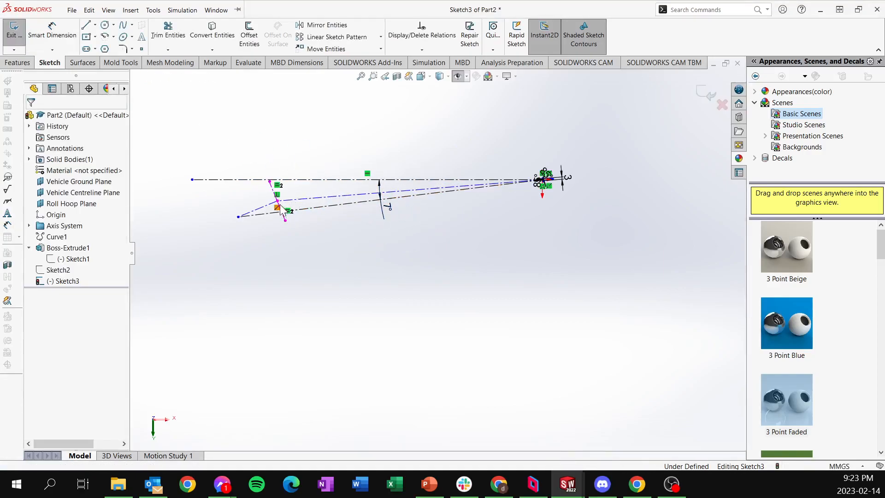
Dimension the length of the closing centerline as 1 m.
left_click(52, 30)
left_click(365, 202)
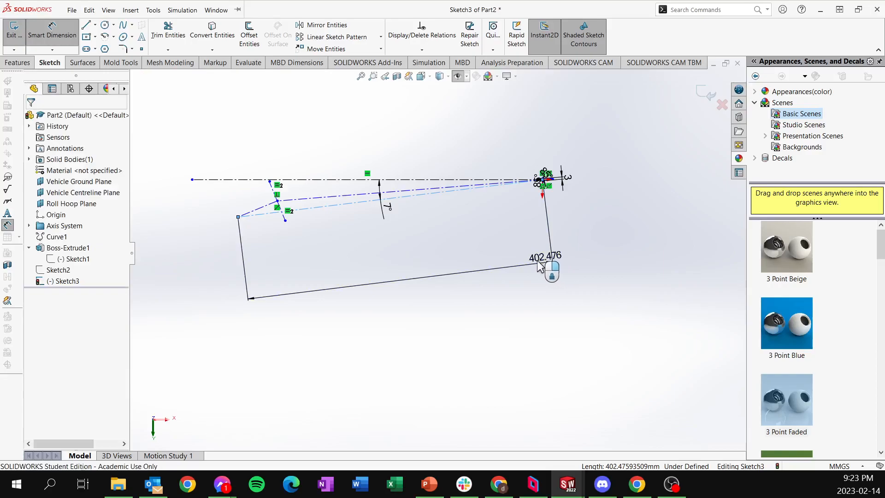
left_click(541, 264)
type("1m")
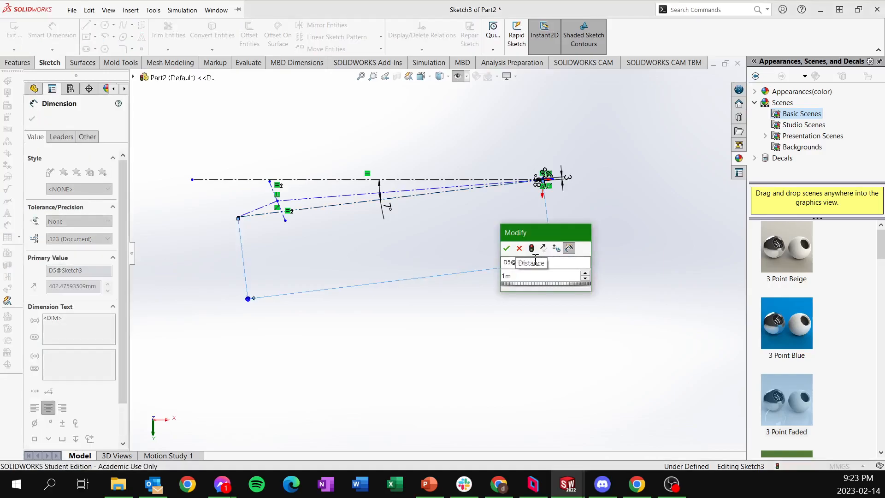
key("Return")
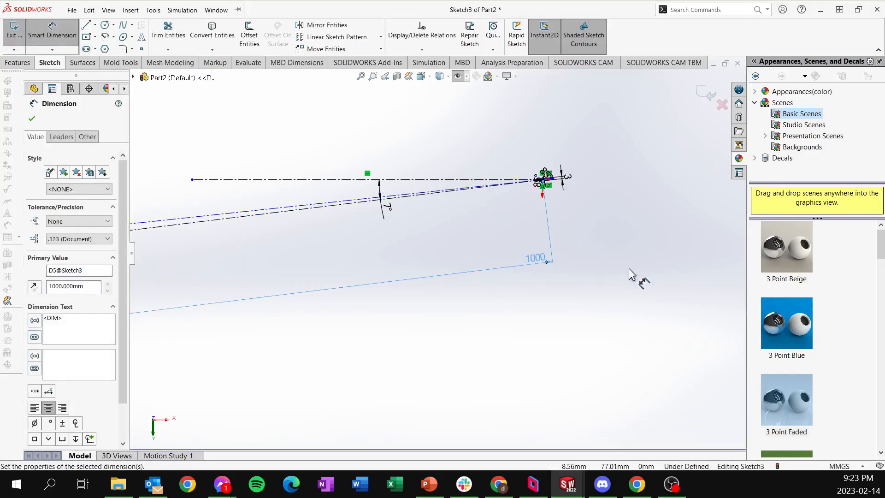
key("Escape")
Set the other slanted centerline's length from the origin to 600 mm and pull its far end below the 1000 mm centerline.
scroll(513, 254, "up", 2)
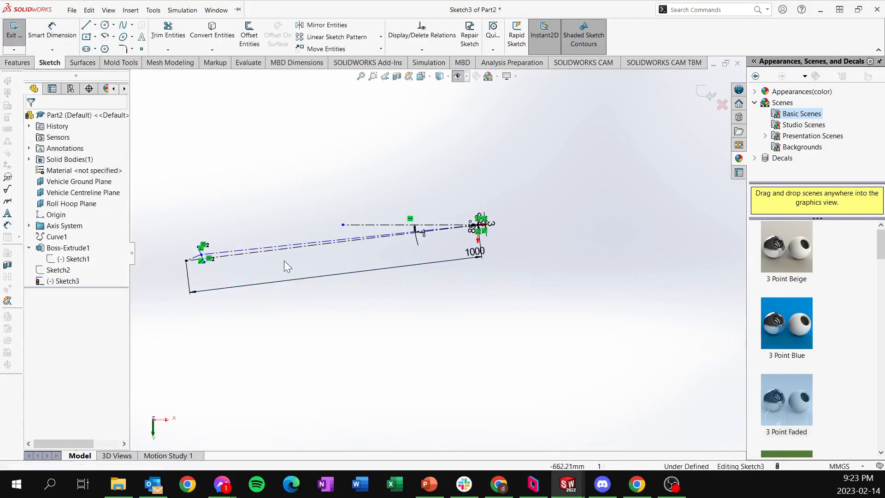
scroll(252, 262, "down", 1)
left_click(49, 25)
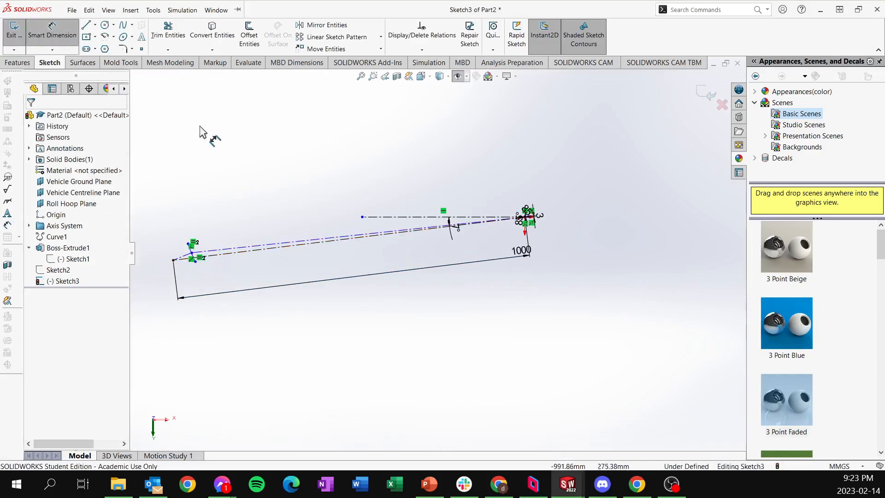
left_click(279, 250)
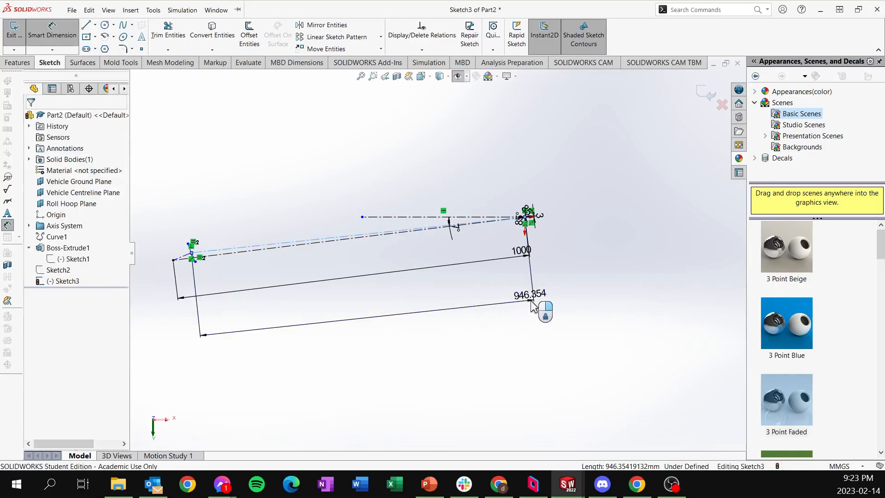
left_click(530, 302)
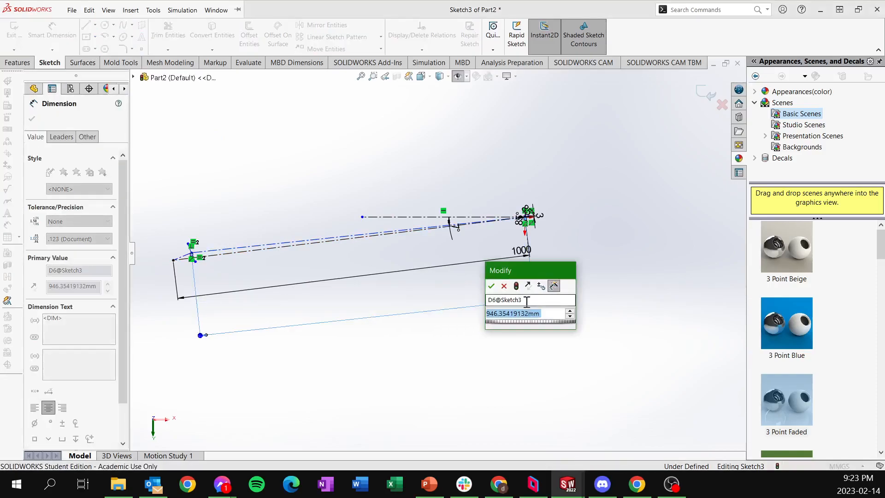
type("950")
key("Return")
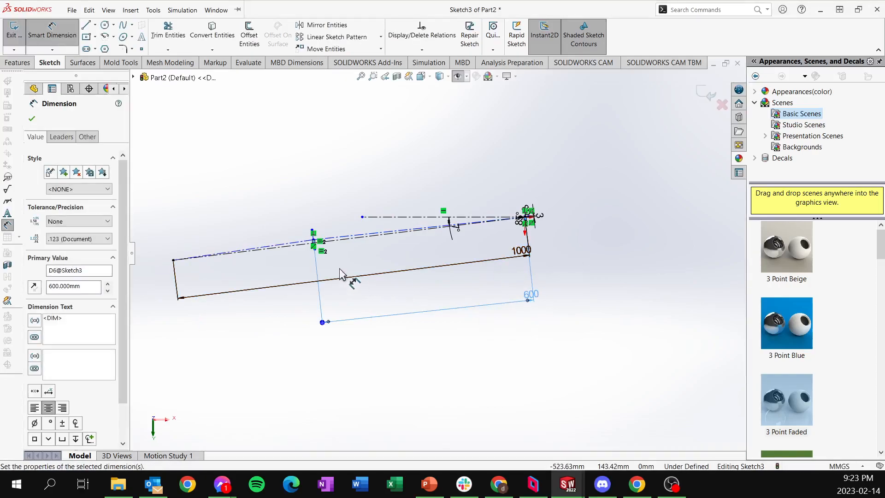
scroll(332, 252, "down", 2)
key("Escape")
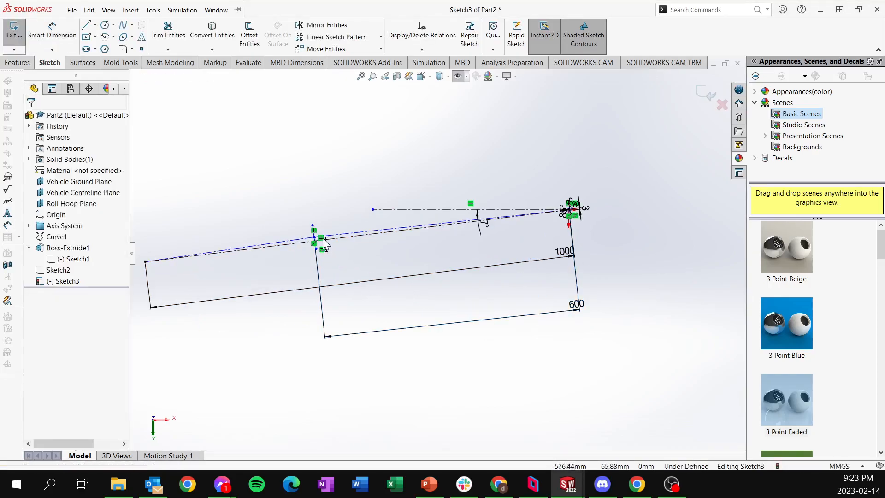
left_click_drag(318, 240, 319, 258)
left_click(223, 213)
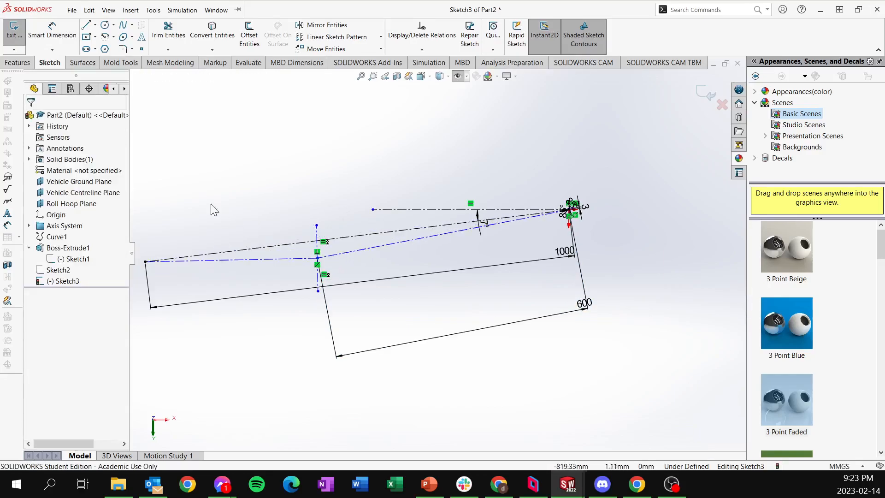
Dimension the upper short perpendicular centerline at the joint as 60 mm long.
left_click(63, 38)
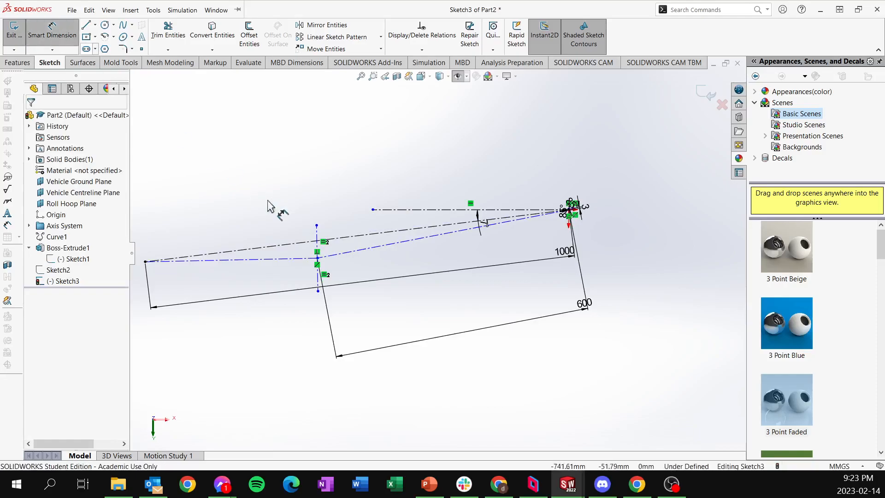
left_click(317, 250)
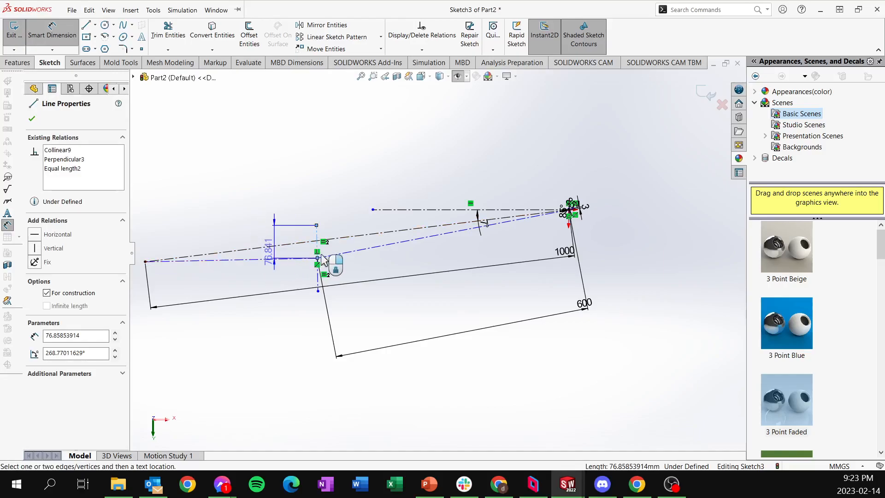
scroll(263, 269, "down", 5)
left_click(246, 311)
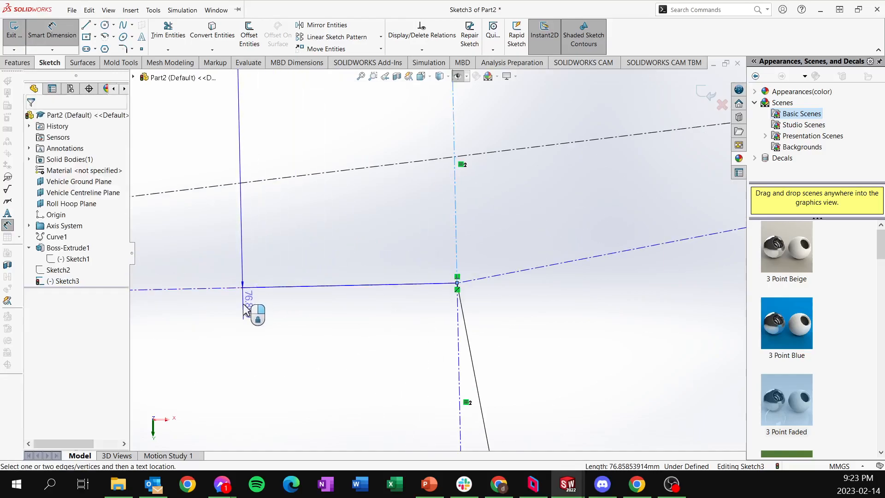
scroll(408, 344, "up", 3)
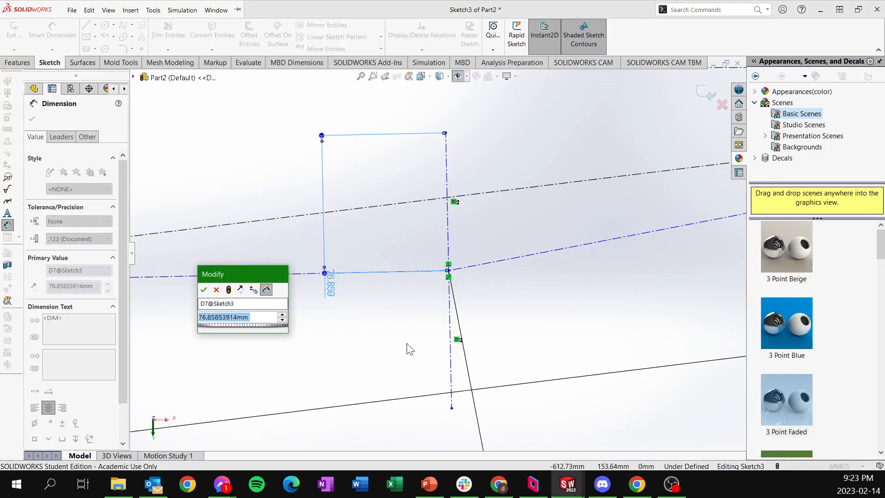
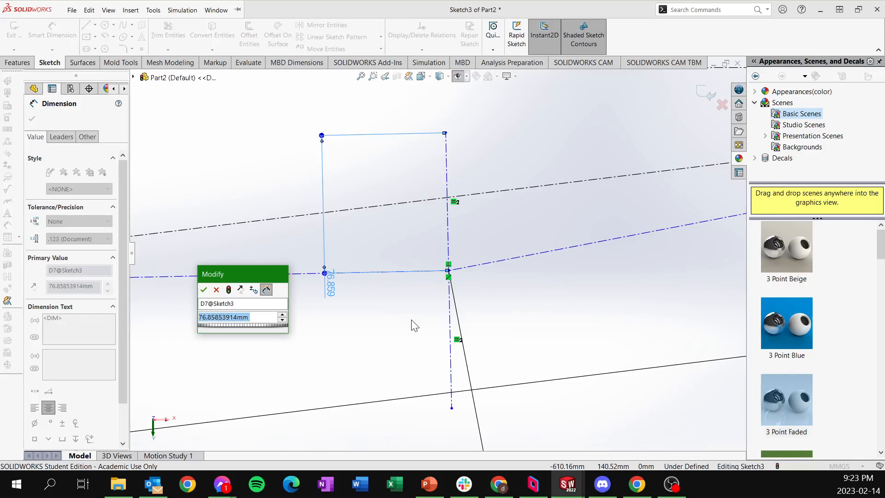
type("60")
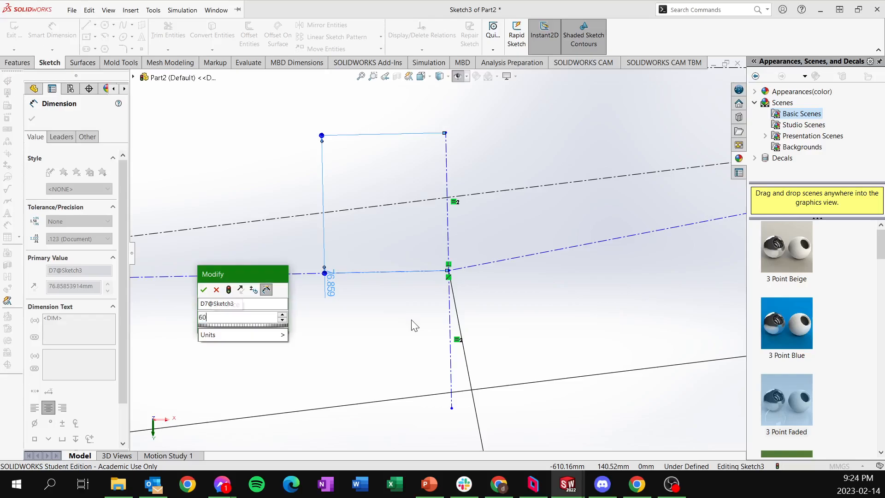
key("Return")
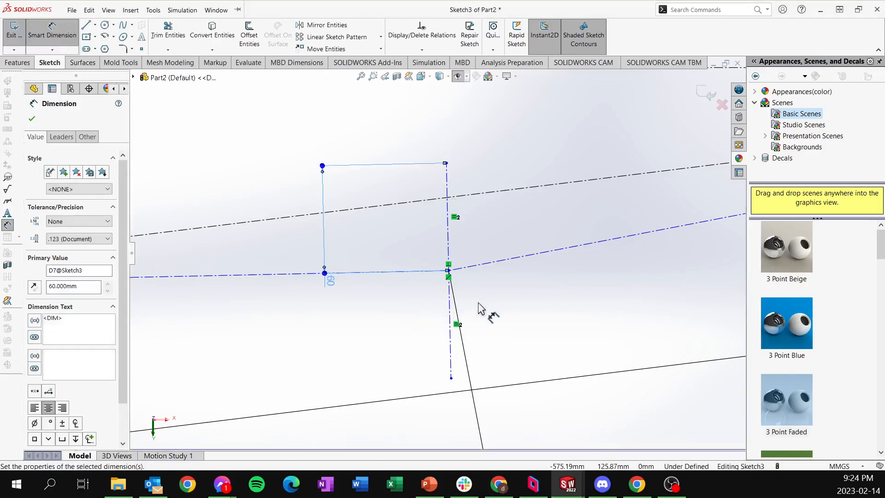
key("Escape")
Dimension the perpendicular distance from the joint of the centerlines to the 1000 mm centerline as 40 mm.
scroll(415, 332, "up", 5)
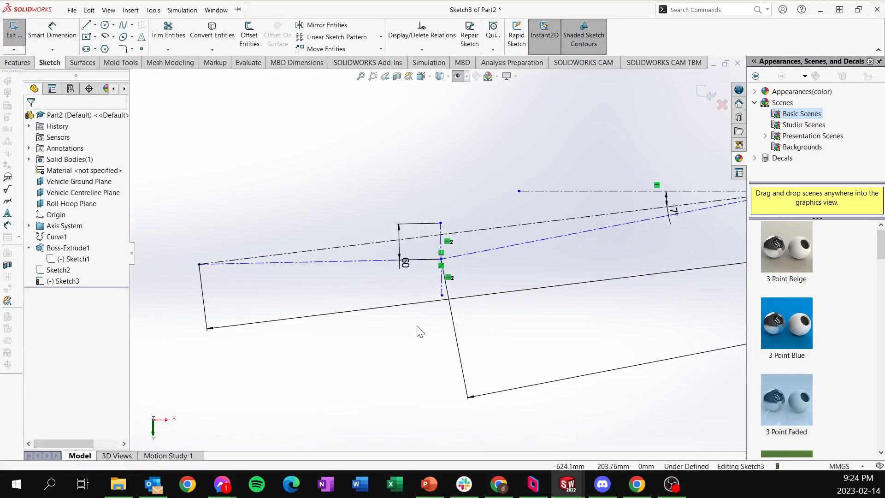
scroll(555, 250, "down", 1)
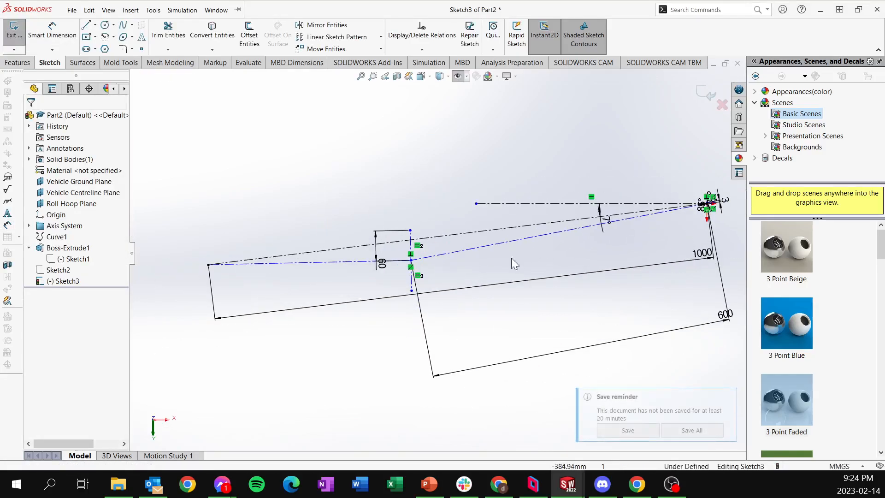
scroll(484, 257, "down", 1)
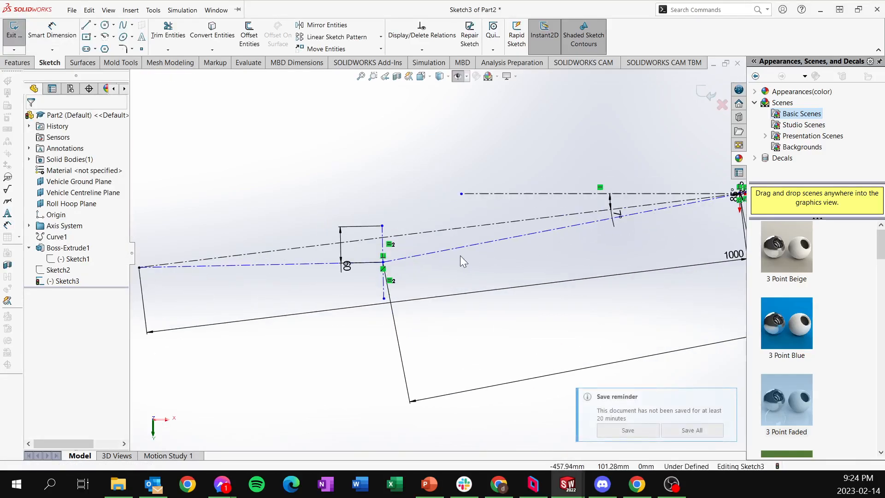
left_click(383, 262)
left_click_drag(384, 254, 383, 256)
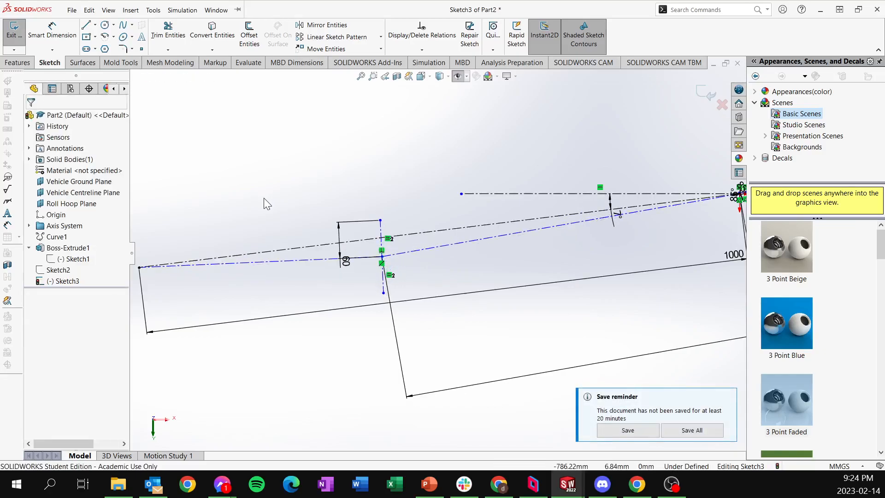
left_click(42, 30)
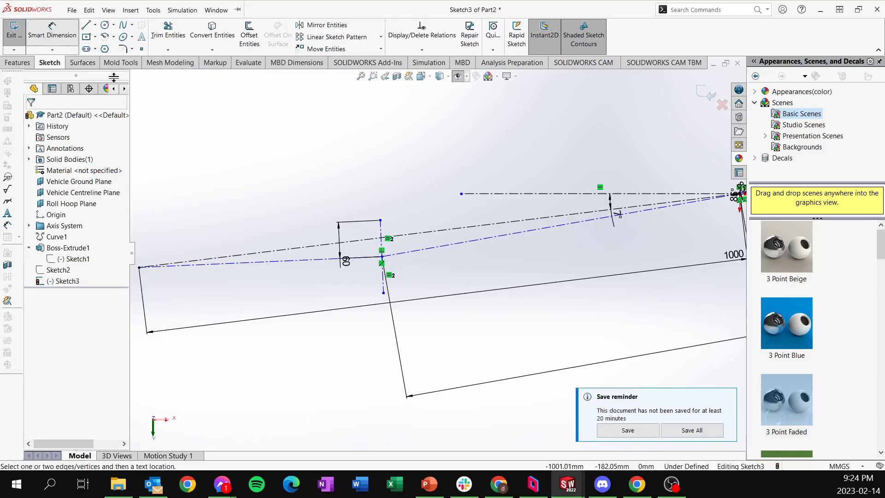
left_click(382, 257)
left_click(368, 239)
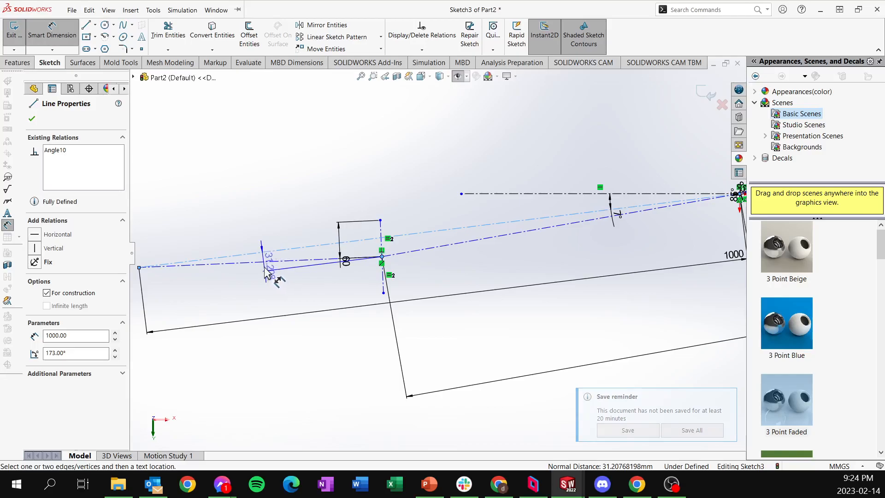
left_click(266, 273)
type("40")
key("Return")
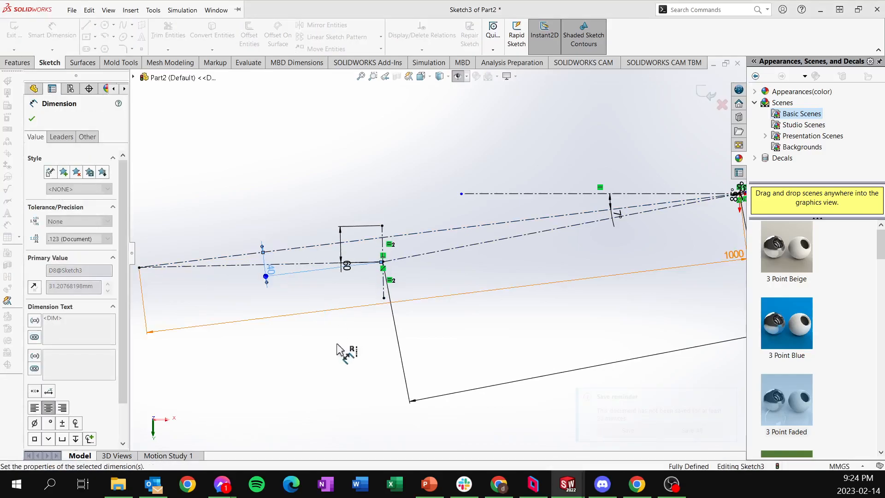
key("Escape")
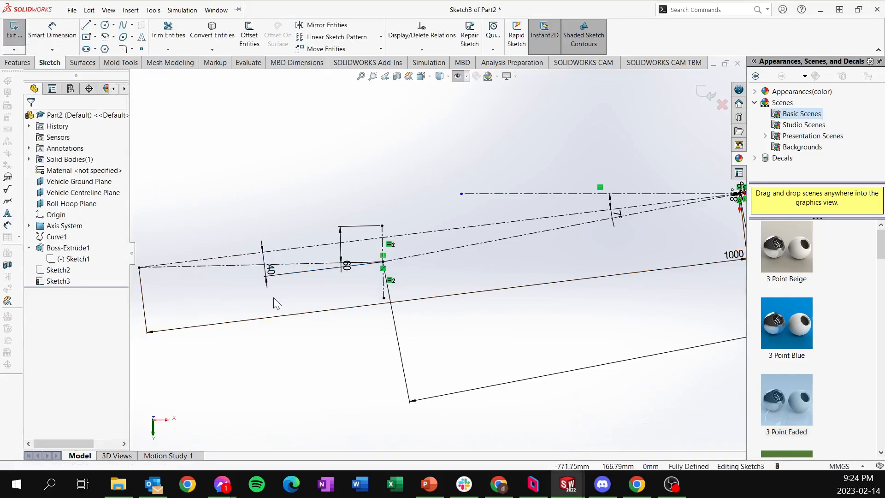
scroll(423, 266, "up", 2)
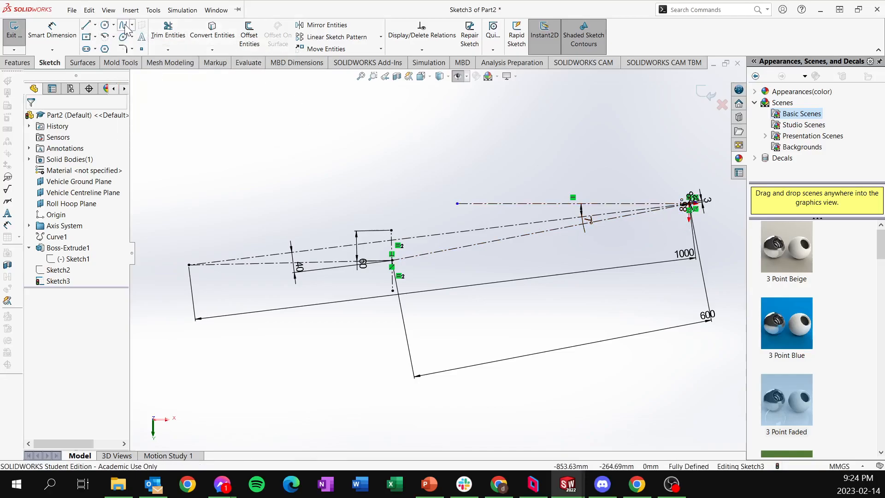
Draw the upper spline from the upper trailing-edge corner through the top of the short vertical centerline to the far end of the 1000 mm centerline.
scroll(678, 203, "down", 6)
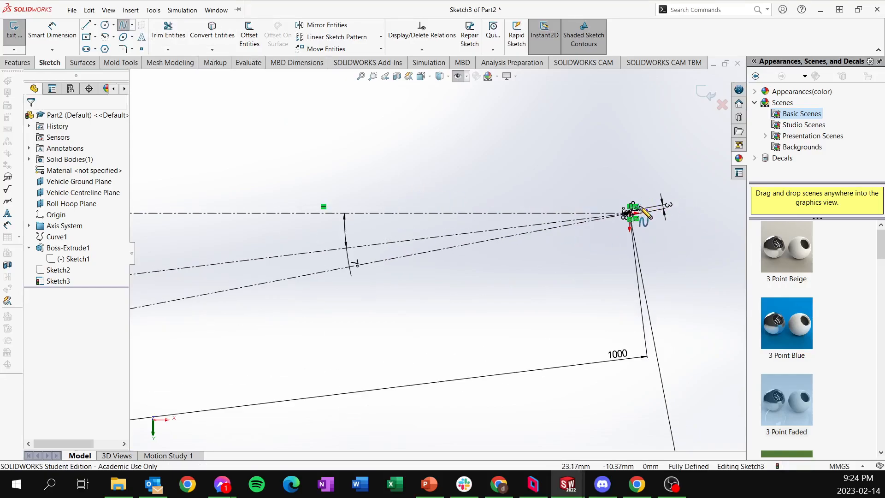
scroll(549, 256, "down", 3)
scroll(544, 320, "up", 2)
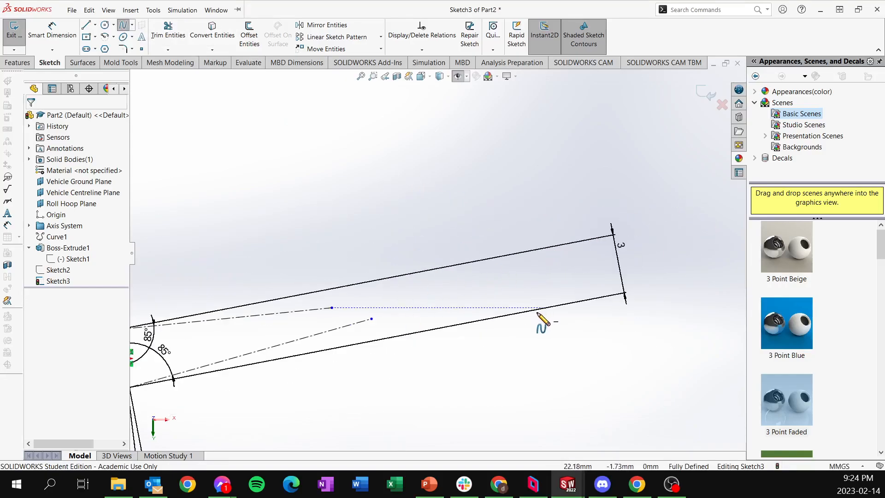
left_click(171, 317)
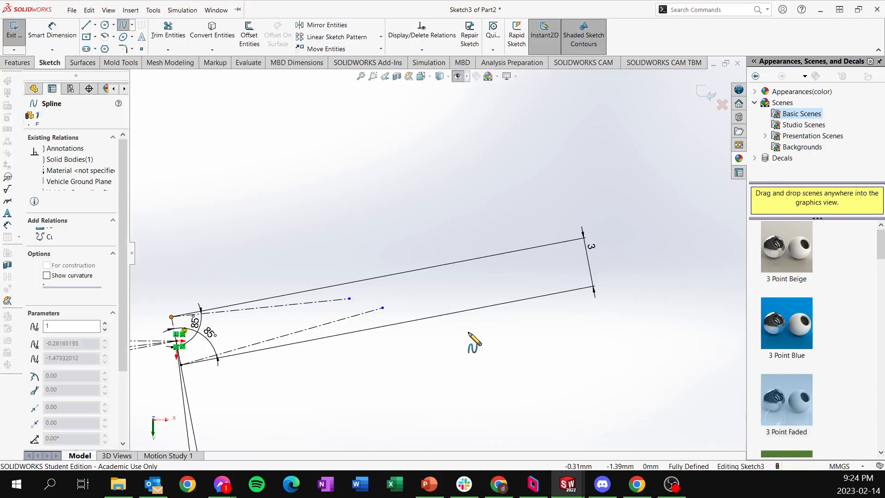
scroll(474, 341, "up", 5)
scroll(274, 279, "down", 5)
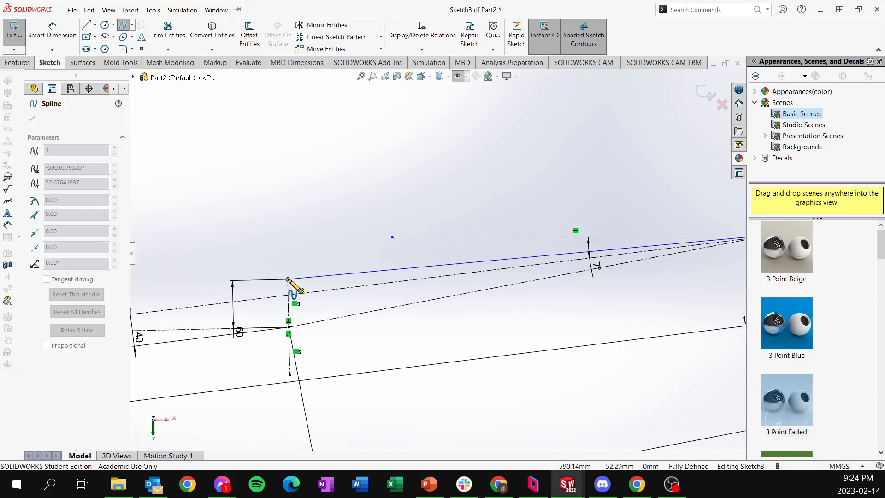
left_click(288, 279)
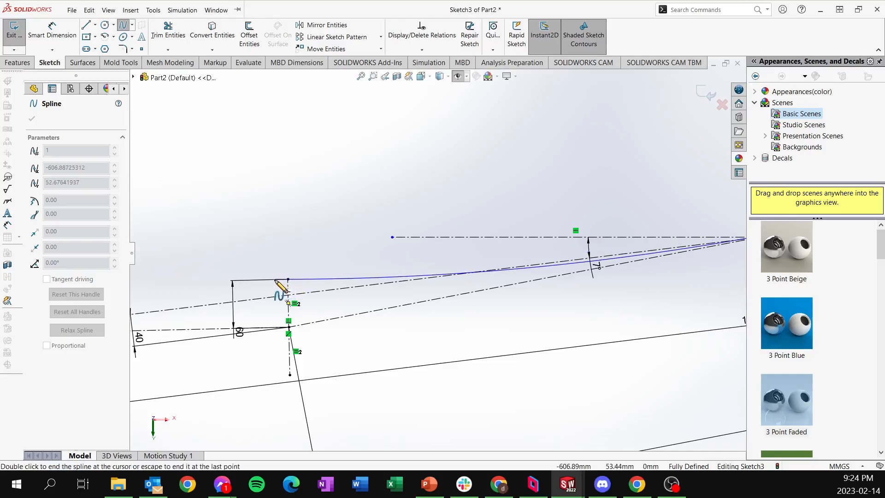
scroll(331, 289, "up", 4)
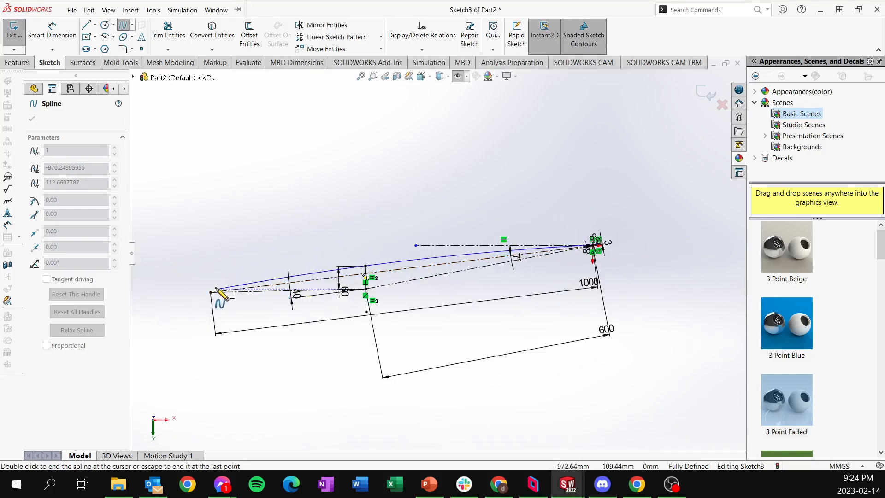
double_click(210, 292)
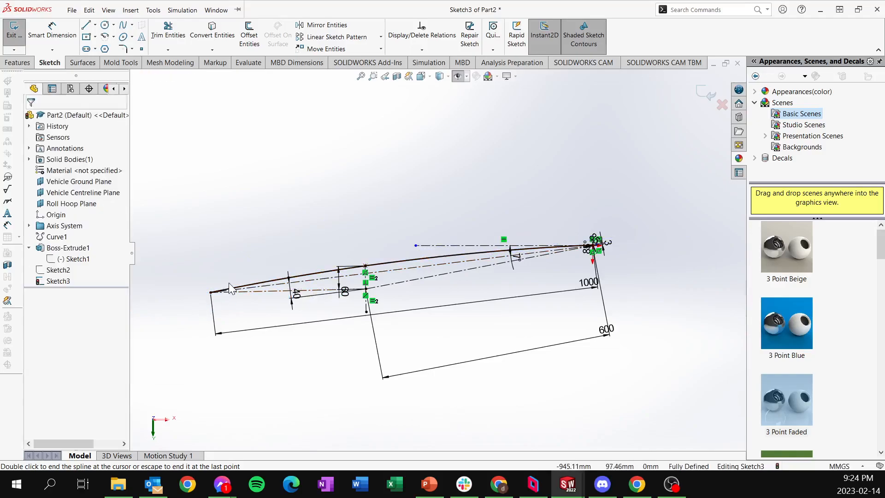
Bend the upper spline upward at the leading edge with its end tangent handle.
left_click(253, 288)
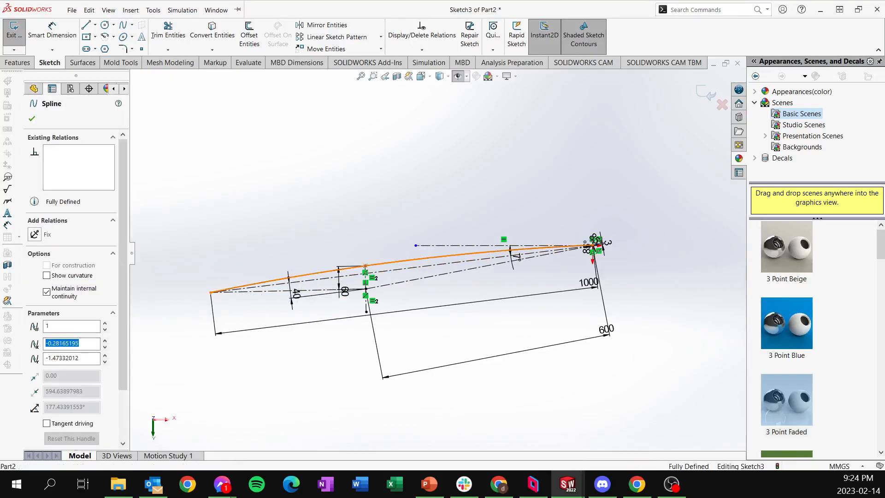
left_click_drag(253, 287, 239, 273)
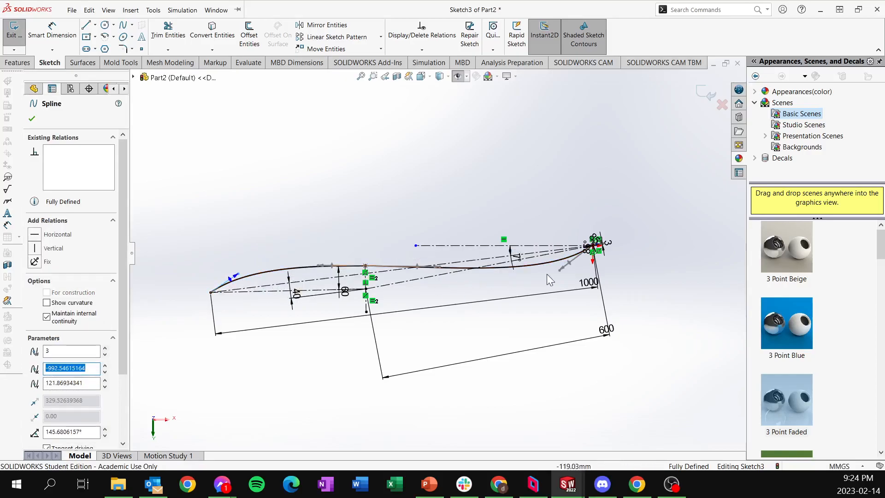
scroll(591, 260, "down", 6)
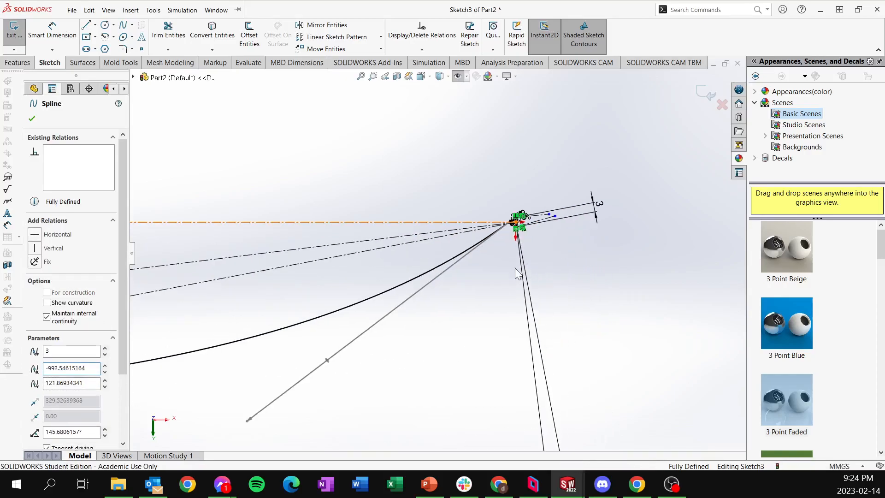
key("Escape")
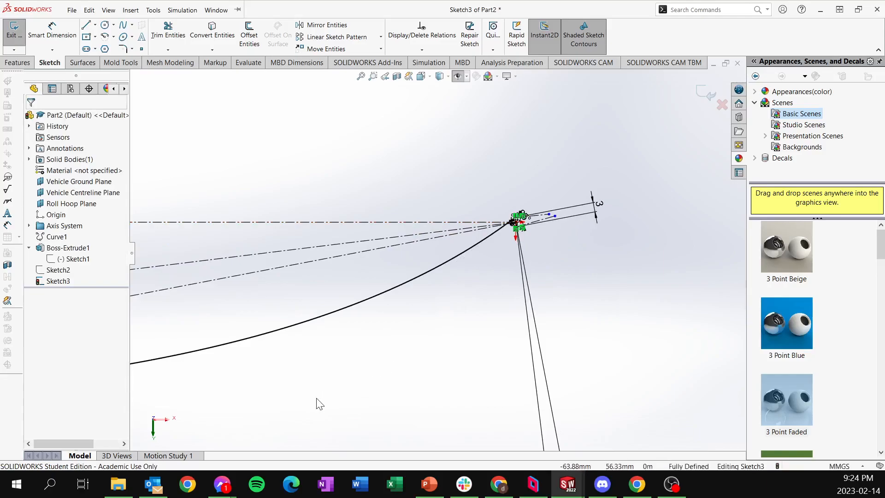
Swing the upper spline's trailing-edge handle upward and make it collinear with the upper short angled centerline.
left_click(362, 304)
left_click(245, 422)
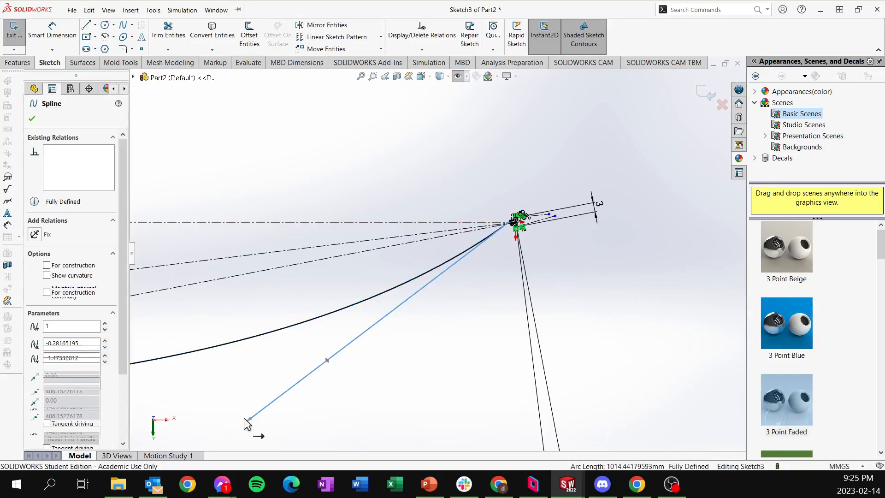
left_click_drag(247, 425, 237, 377)
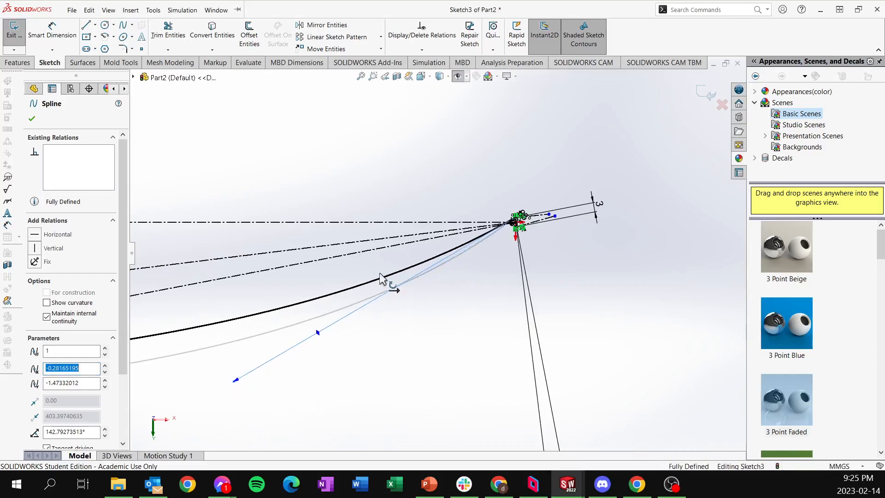
left_click(545, 220, "ctrl")
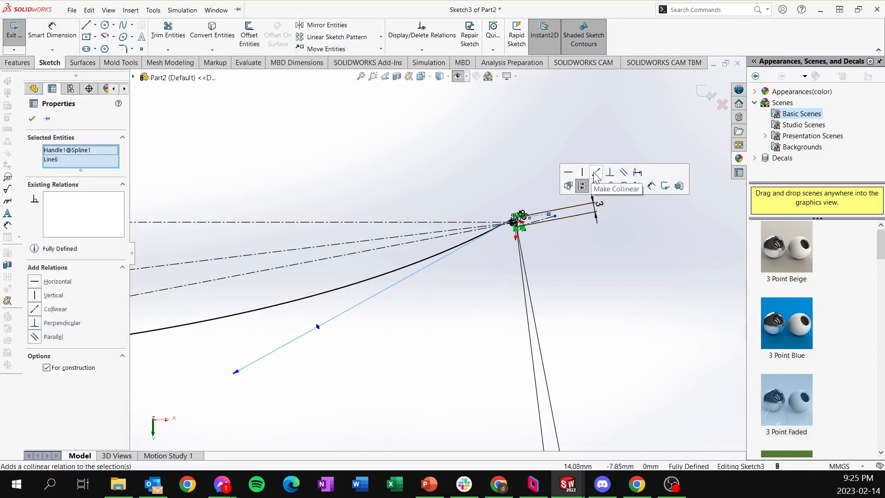
left_click(596, 174)
left_click(593, 266)
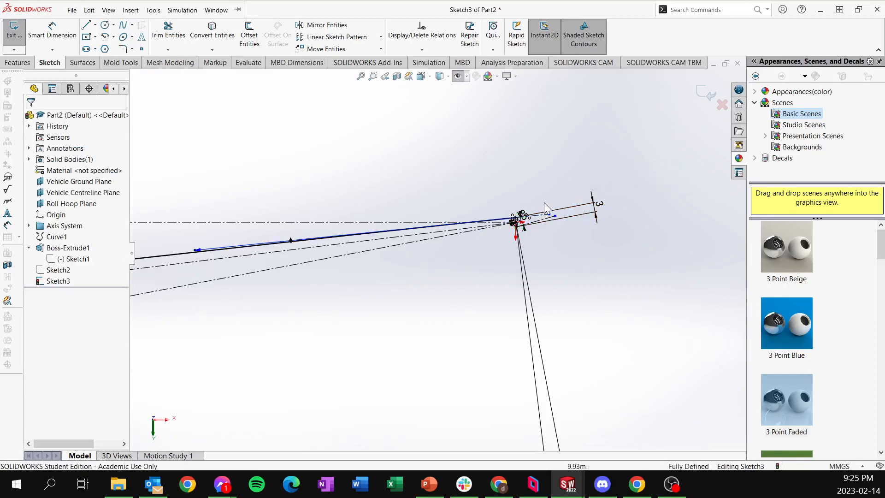
Steepen the upper spline's leading-edge handle and make it perpendicular to the centerline running from the leading edge to the joint.
scroll(593, 237, "up", 12)
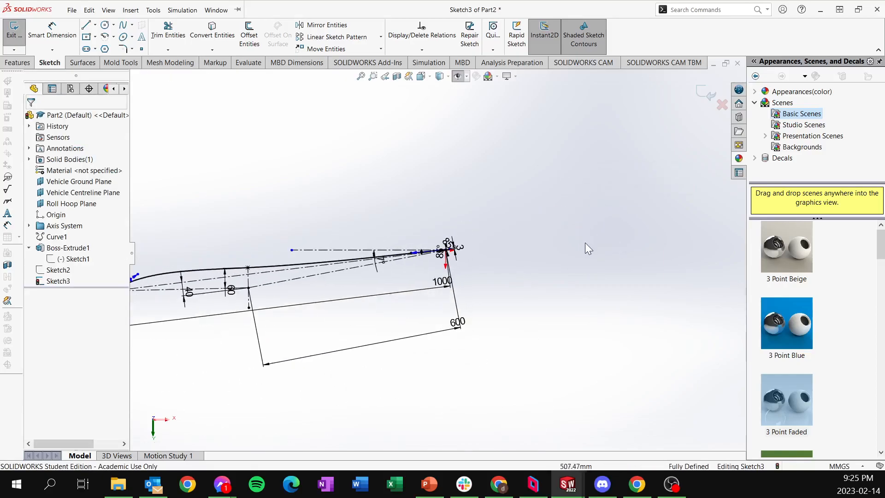
scroll(206, 290, "down", 5)
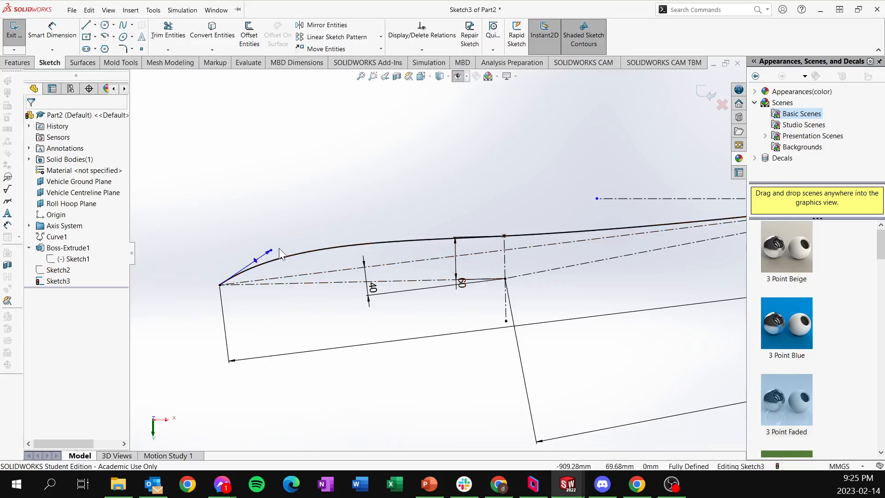
left_click_drag(272, 250, 229, 238)
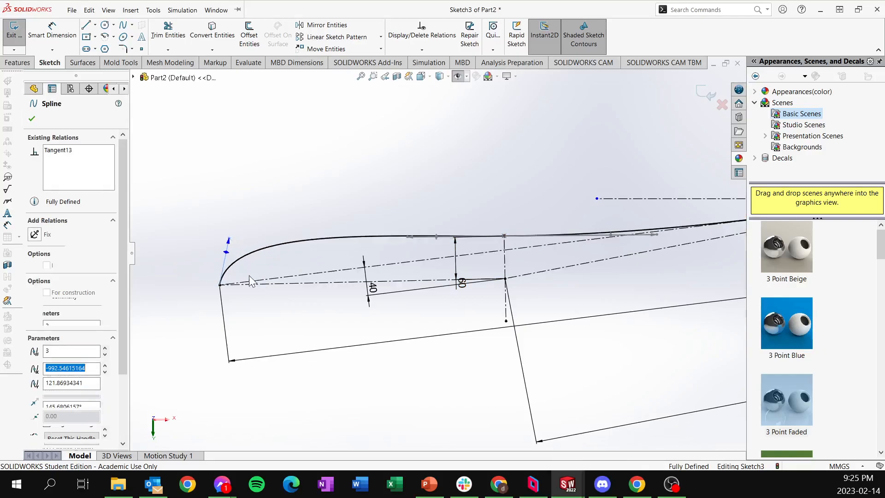
left_click(361, 281, "ctrl")
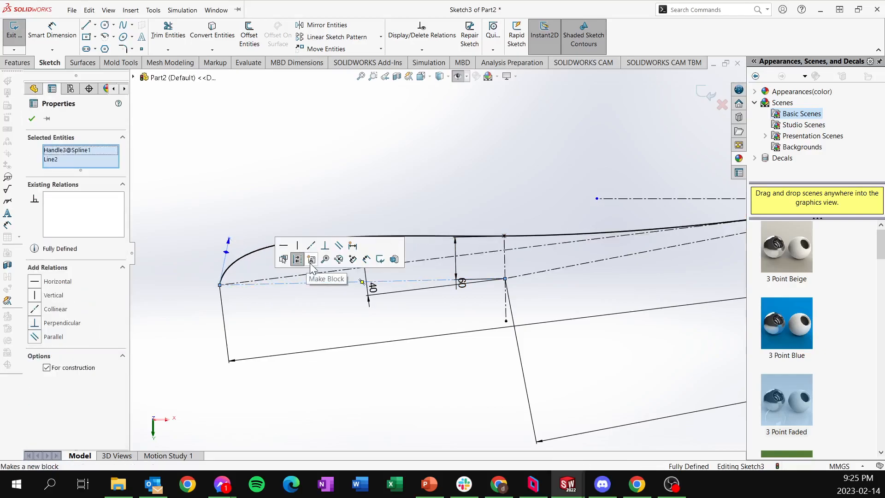
left_click(325, 246)
key("Escape")
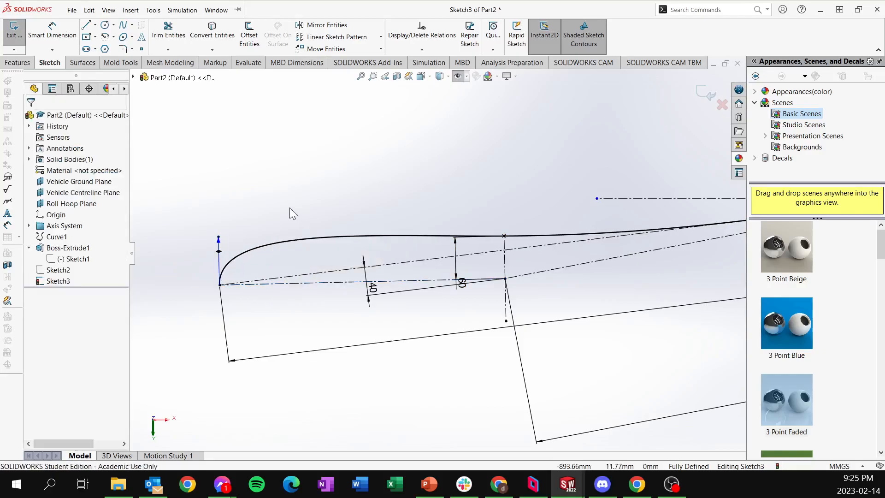
Shorten the upper spline's leading-edge handle and lengthen its trailing-edge handle to smooth the curve.
left_click_drag(218, 239, 220, 258)
scroll(214, 319, "up", 1)
scroll(438, 251, "up", 2)
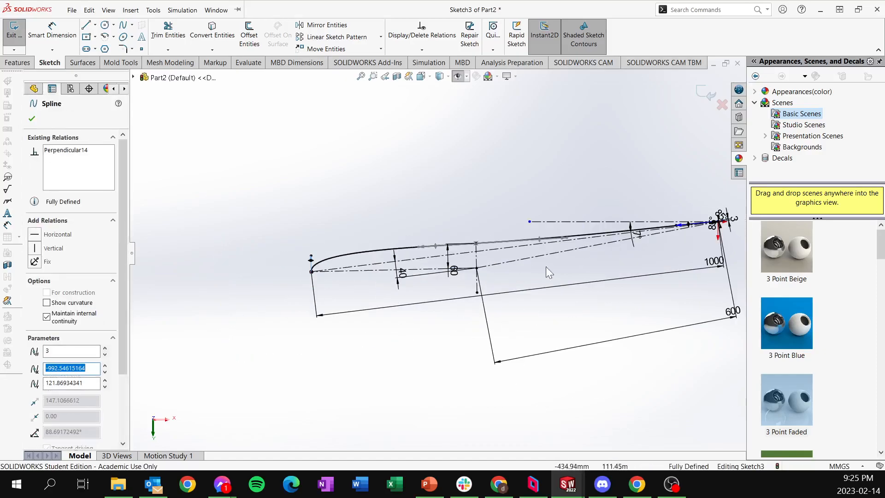
scroll(645, 245, "down", 1)
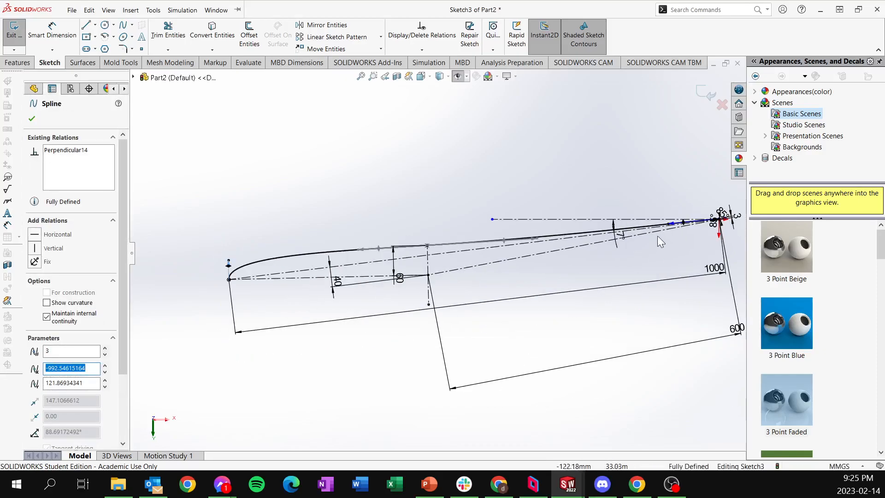
left_click(678, 222)
left_click_drag(678, 227, 625, 228)
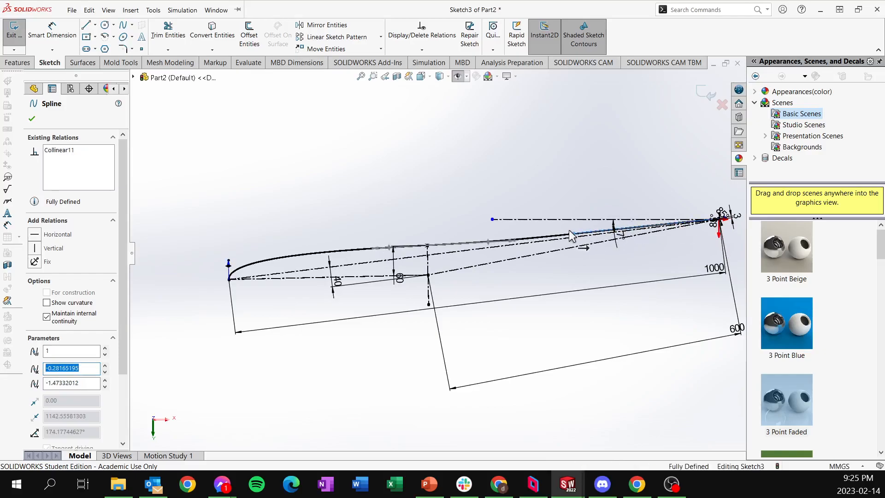
left_click(502, 295)
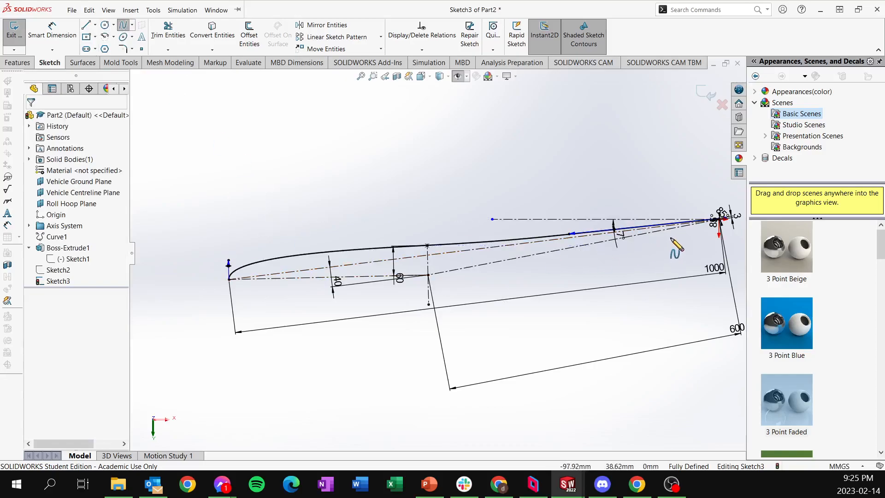
Draw the lower spline from the lower trailing-edge corner through the bottom of the short vertical centerline to the leading-edge point.
scroll(677, 247, "down", 3)
scroll(687, 209, "down", 4)
scroll(667, 197, "up", 4)
scroll(568, 225, "down", 6)
scroll(523, 246, "down", 2)
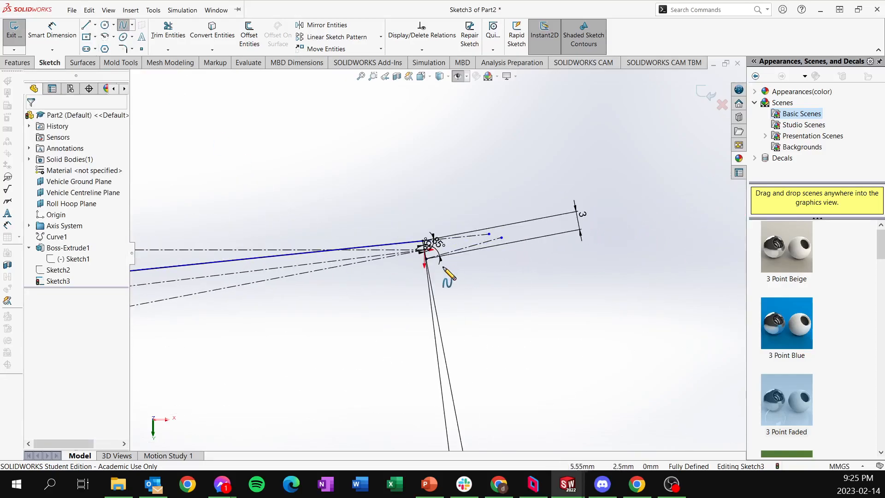
left_click(425, 253)
scroll(498, 263, "up", 8)
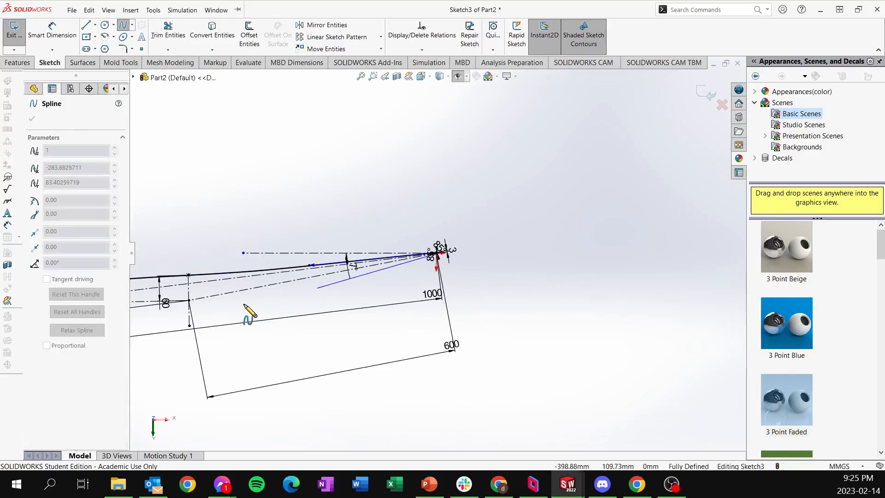
left_click(191, 330)
scroll(364, 322, "up", 3)
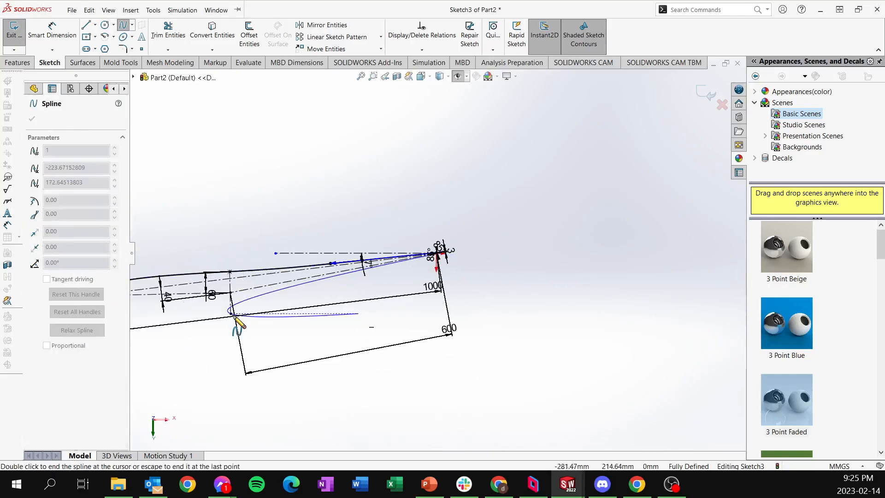
scroll(198, 300, "down", 2)
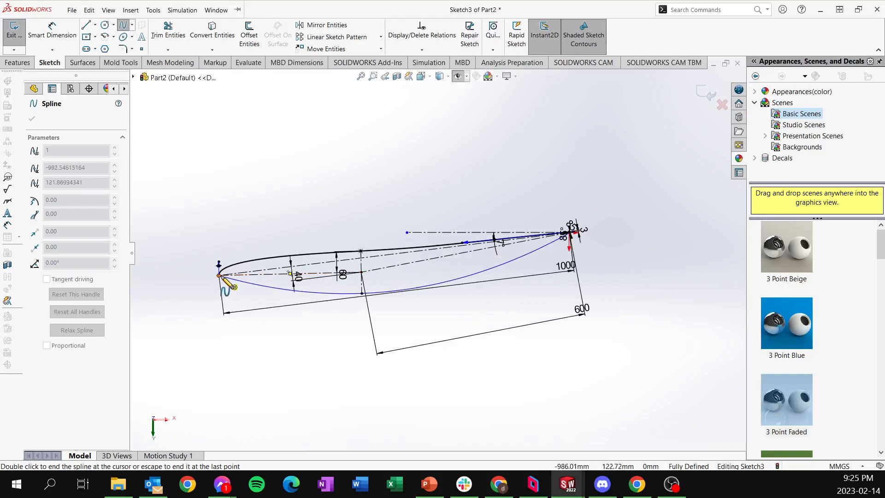
double_click(220, 275)
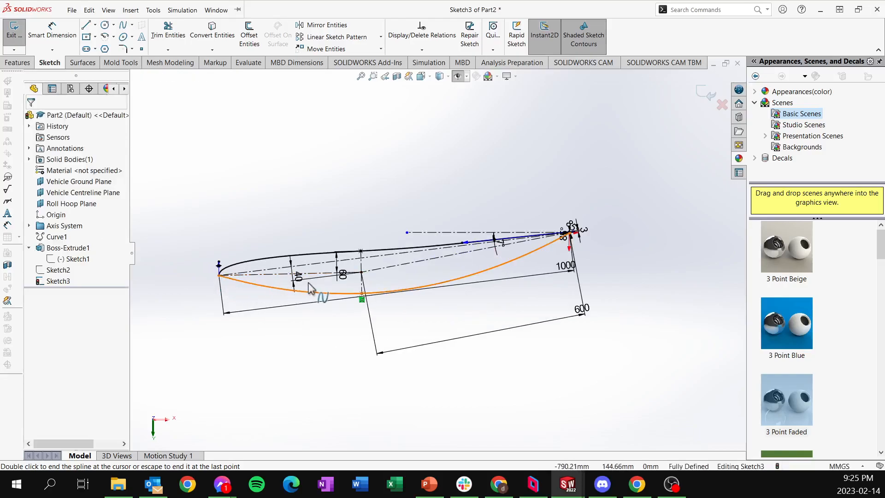
Make the lower spline's leading-edge handle perpendicular to the centerline running to the joint, and shorten it to round the nose.
scroll(238, 291, "down", 2)
left_click(283, 293)
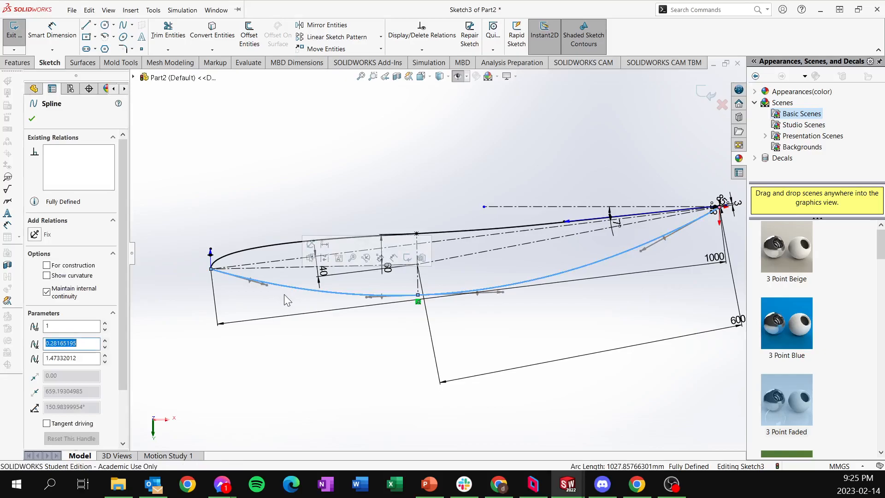
left_click(265, 285)
left_click_drag(267, 286, 237, 298)
left_click(267, 268, "ctrl")
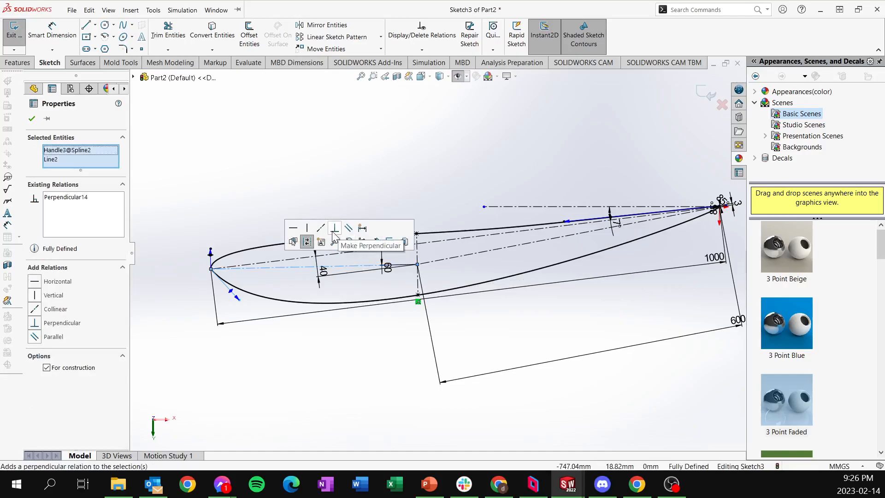
left_click(335, 229)
left_click_drag(214, 393, 216, 306)
left_click(488, 173)
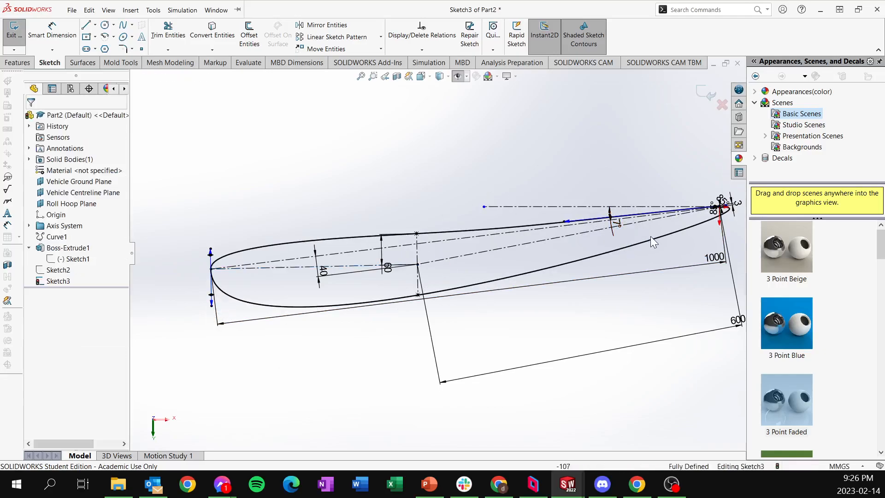
Swing the lower spline's trailing-edge handle back toward the leading edge and shorten it to remove the loop.
scroll(697, 231, "down", 3)
scroll(621, 218, "up", 3)
scroll(622, 217, "down", 5)
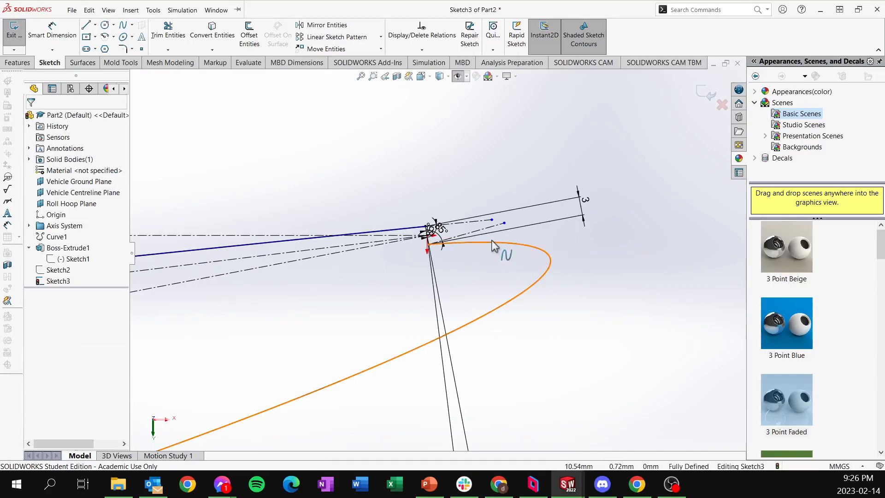
left_click(491, 243)
scroll(460, 277, "up", 2)
scroll(482, 270, "up", 2)
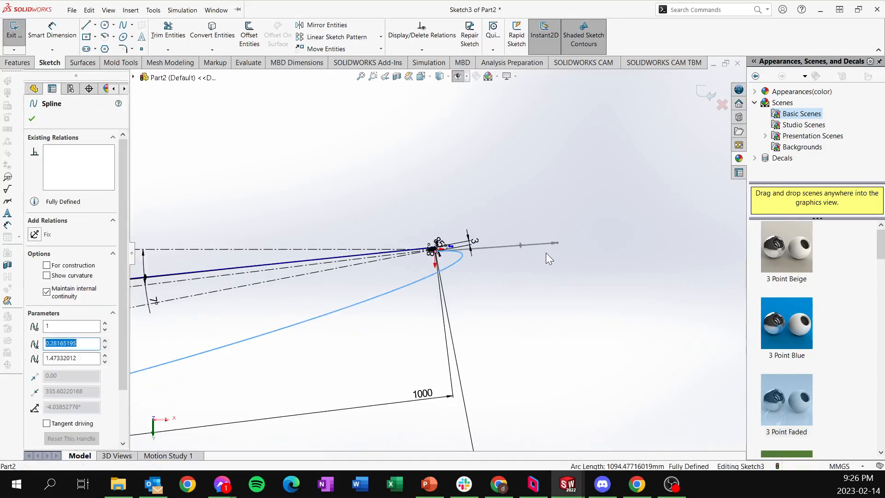
left_click_drag(556, 244, 451, 251)
Make the lower spline's trailing-edge handle collinear with the lower angled centerline at the trailing edge.
scroll(452, 249, "down", 4)
left_click(458, 254)
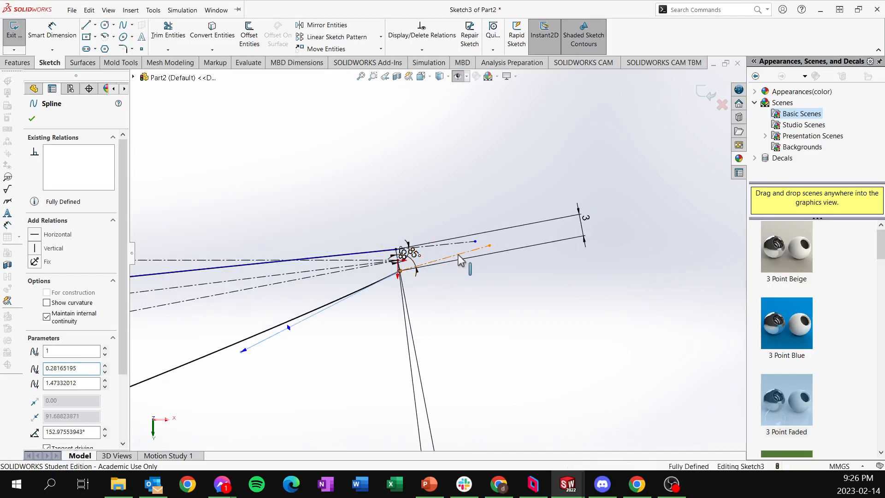
left_click(512, 234, "ctrl")
left_click(519, 218)
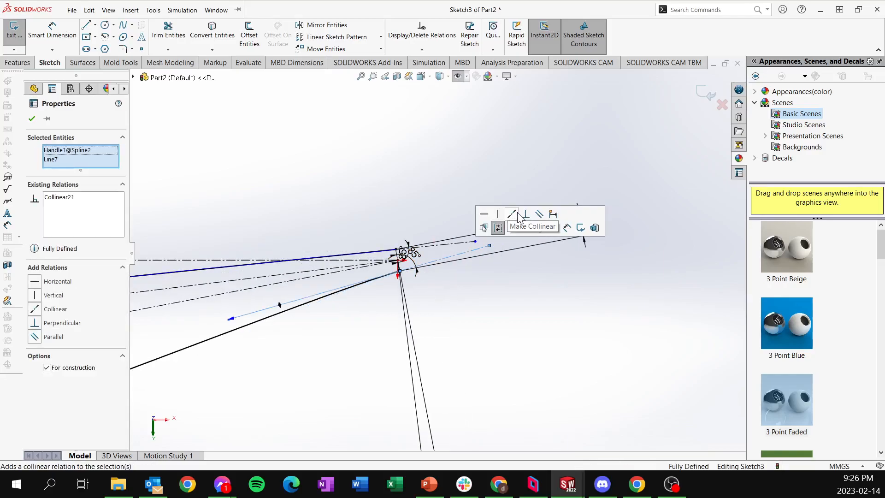
left_click(499, 284)
scroll(567, 272, "up", 1)
scroll(567, 273, "up", 5)
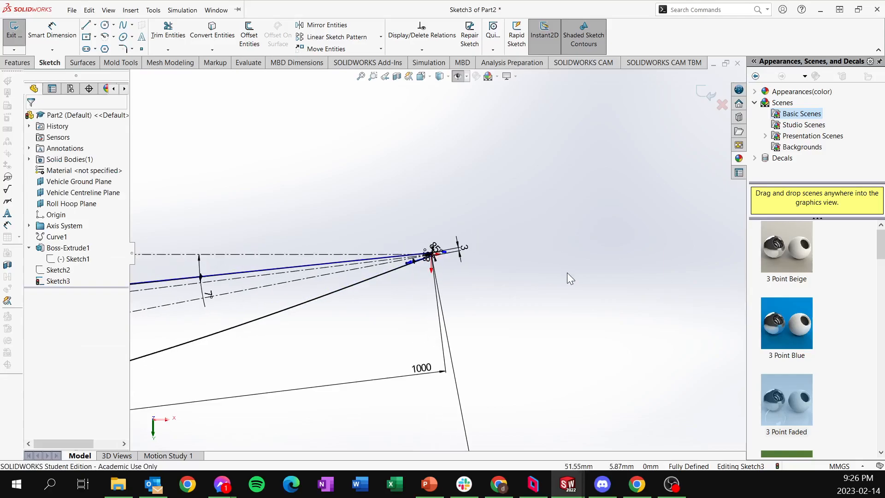
Check the sketch against the reference planes in 3D, and shorten the lower spline's leading-edge handle to flatten the underside.
scroll(261, 282, "down", 3)
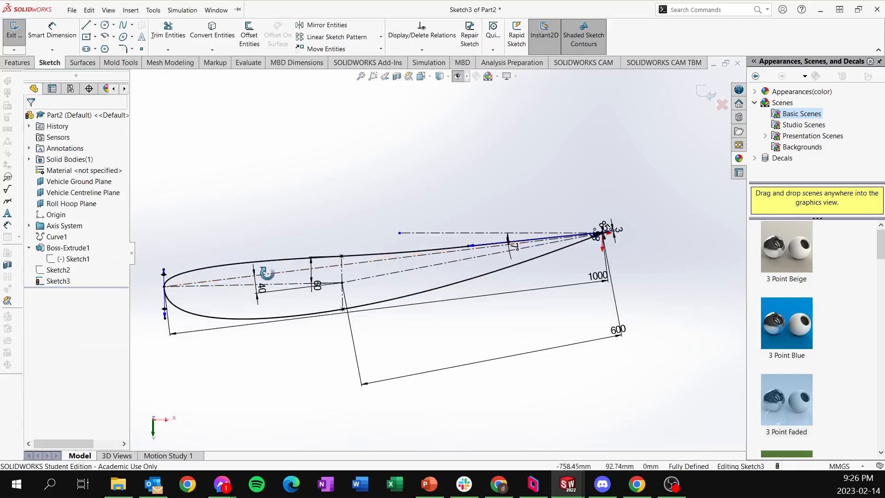
middle_click_drag(335, 266, 281, 308)
key("space")
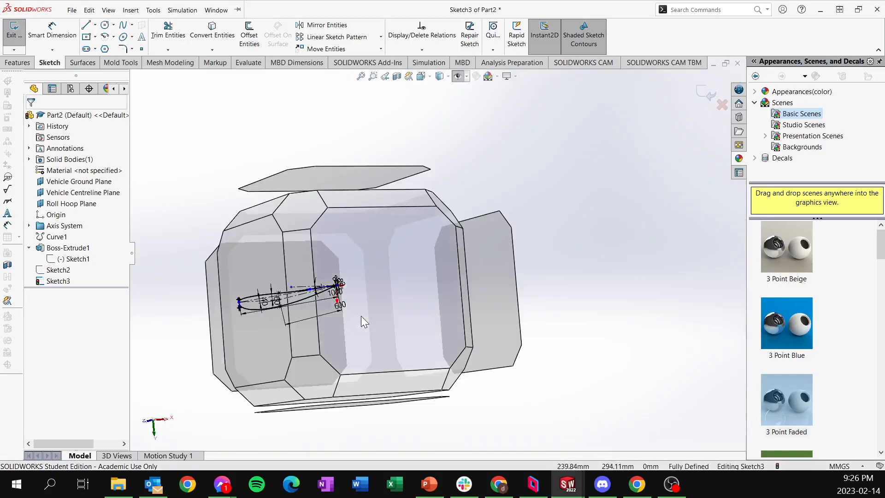
left_click(338, 328)
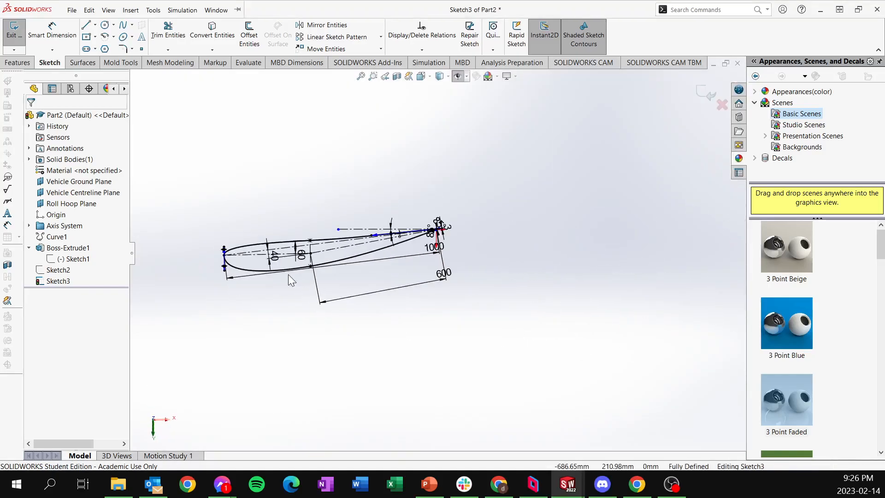
scroll(302, 250, "down", 2)
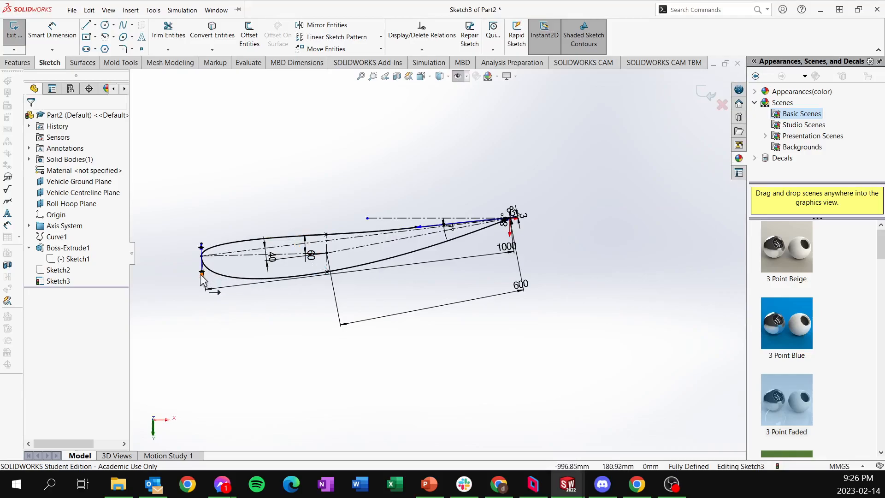
left_click_drag(201, 273, 203, 269)
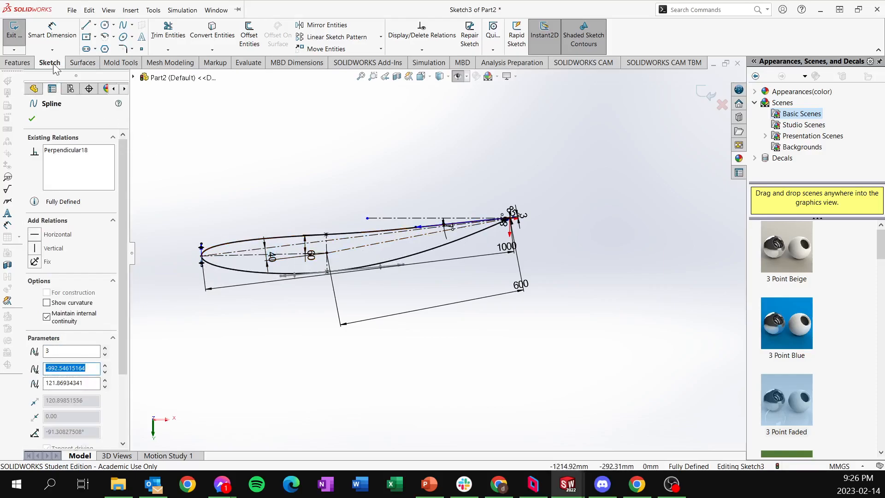
Convert the 3 mm trailing-edge construction line into a solid line to close the airfoil profile.
scroll(507, 228, "down", 10)
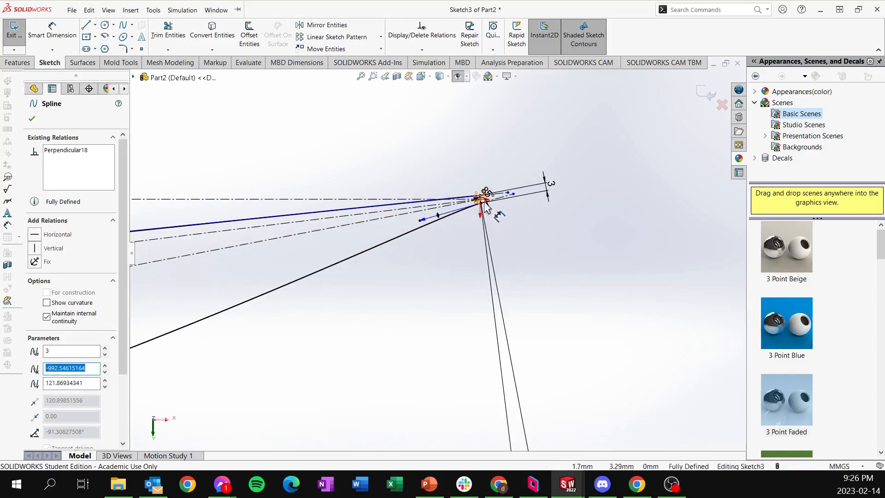
scroll(433, 206, "down", 2)
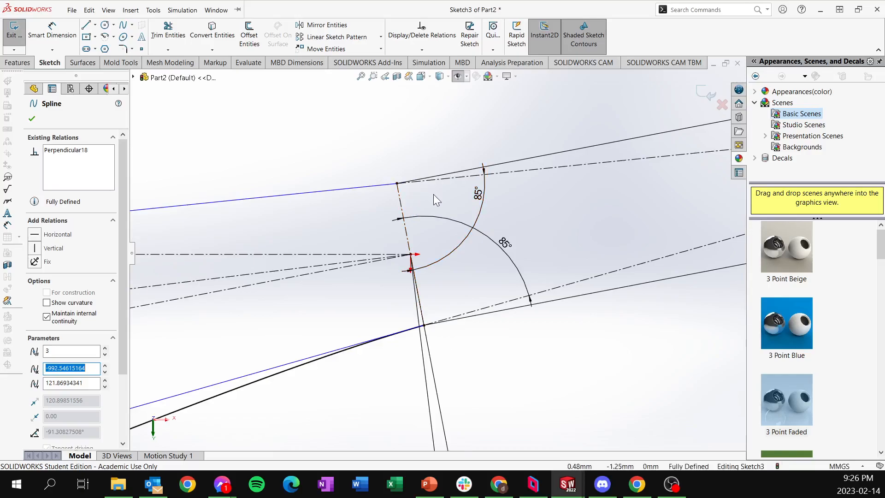
left_click(434, 194)
left_click(399, 198)
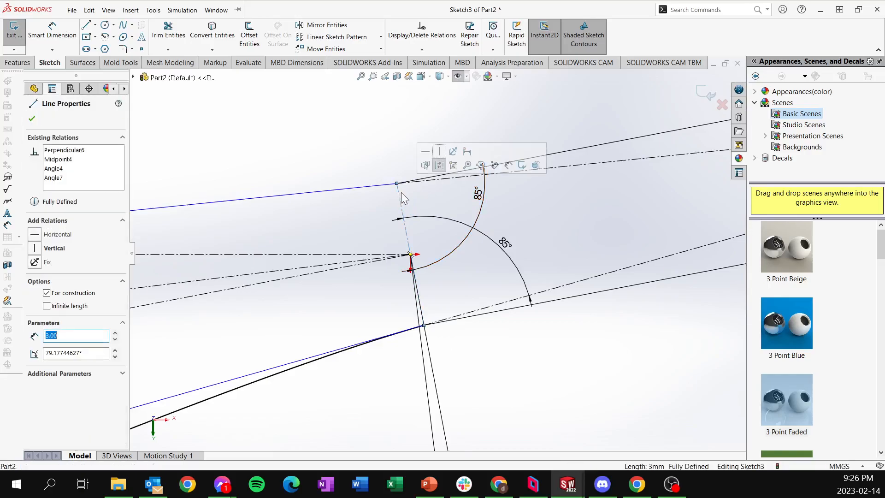
left_click(453, 152)
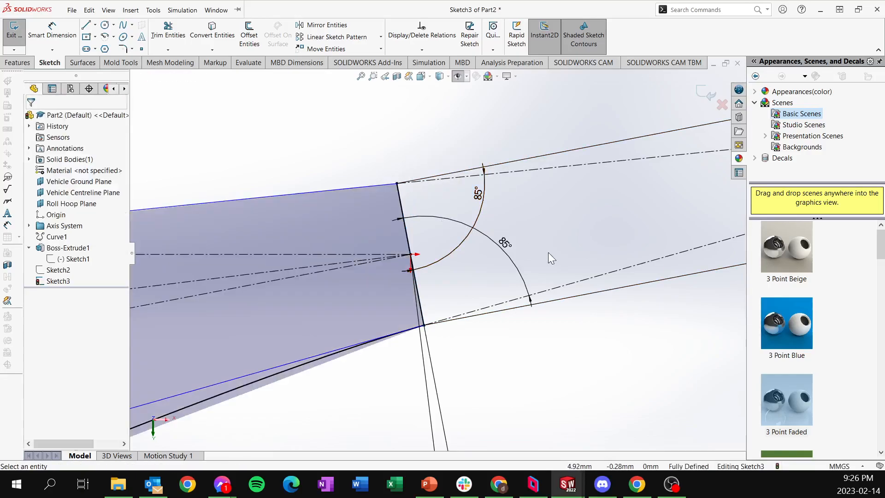
scroll(570, 253, "up", 5)
scroll(575, 253, "up", 3)
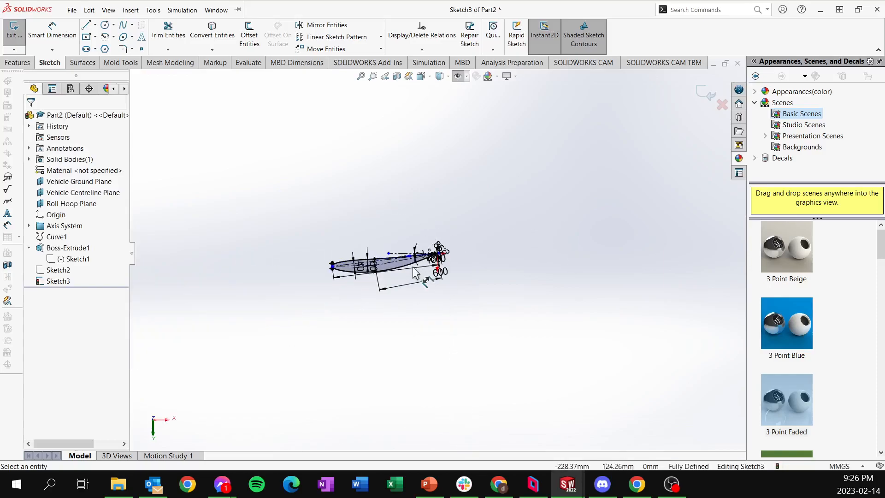
Extrude the closed airfoil profile 1000 mm blind without merging the result, and inspect the new wing from its end.
left_click(18, 62)
left_click(19, 35)
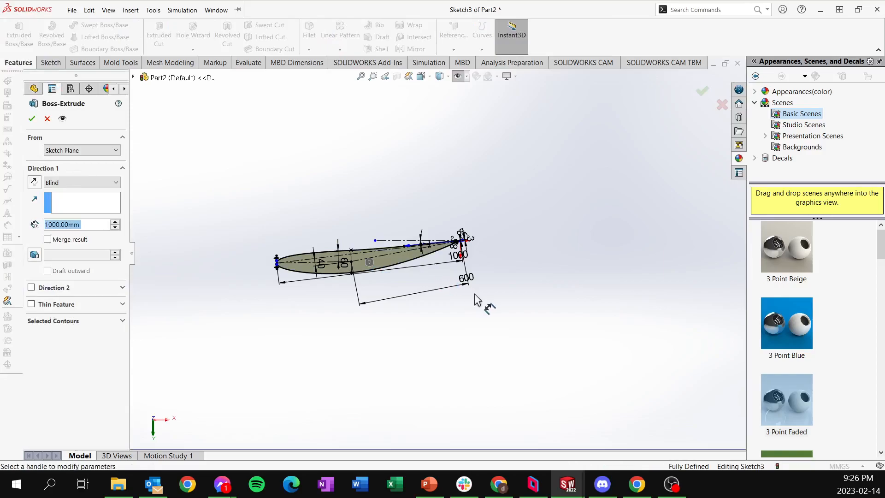
left_click(29, 118)
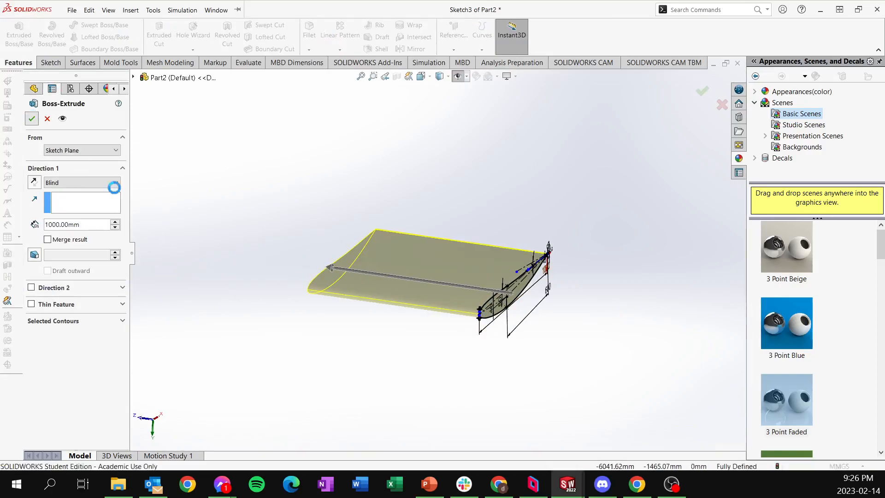
scroll(473, 328, "down", 1)
left_click(471, 354)
scroll(538, 264, "down", 4)
middle_click_drag(489, 283, 351, 261)
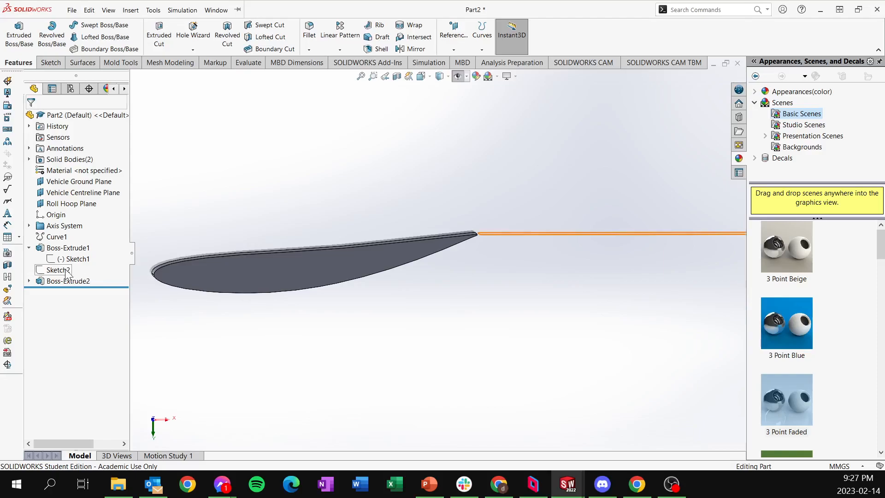
Reopen the custom airfoil's sketch, try the formula "=0.6" for the 600 mm dimension, and discard the sketch changes.
left_click(29, 281)
left_click(61, 293)
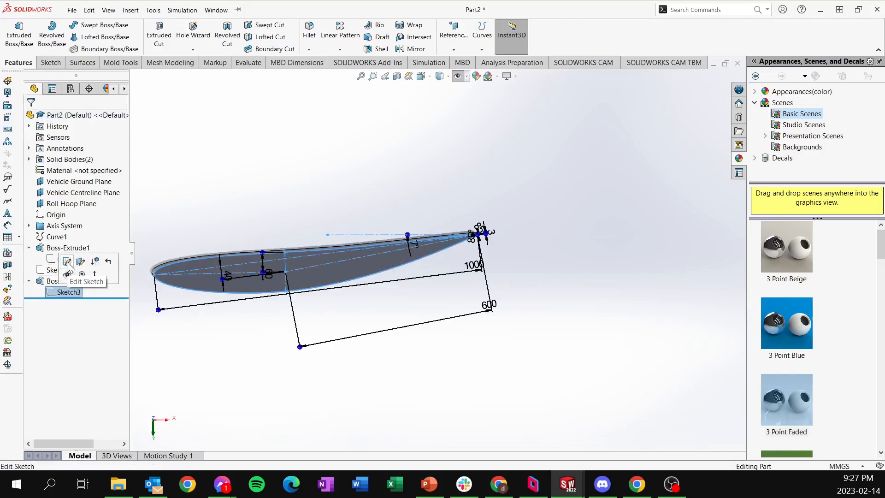
left_click(68, 265)
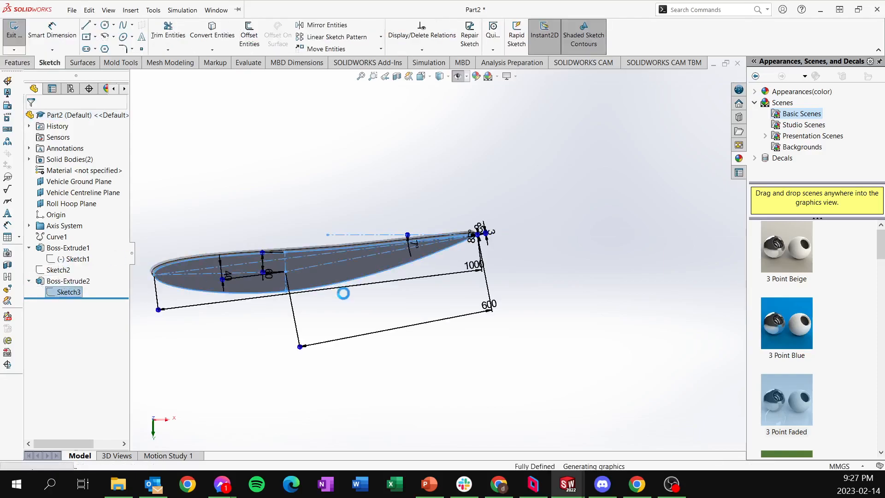
double_click(488, 307)
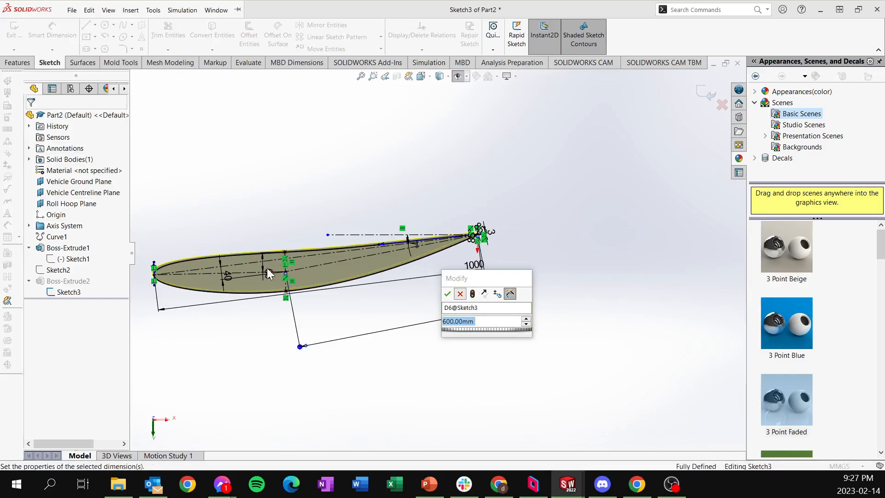
key("Return")
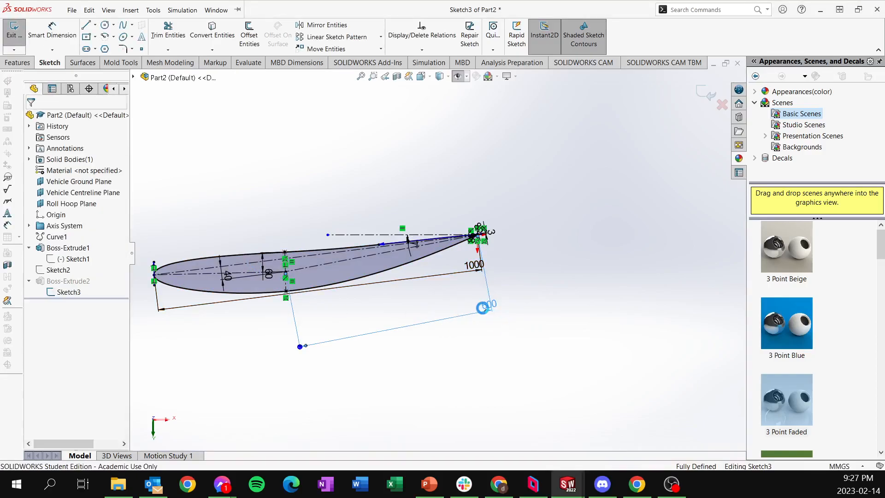
double_click(487, 313)
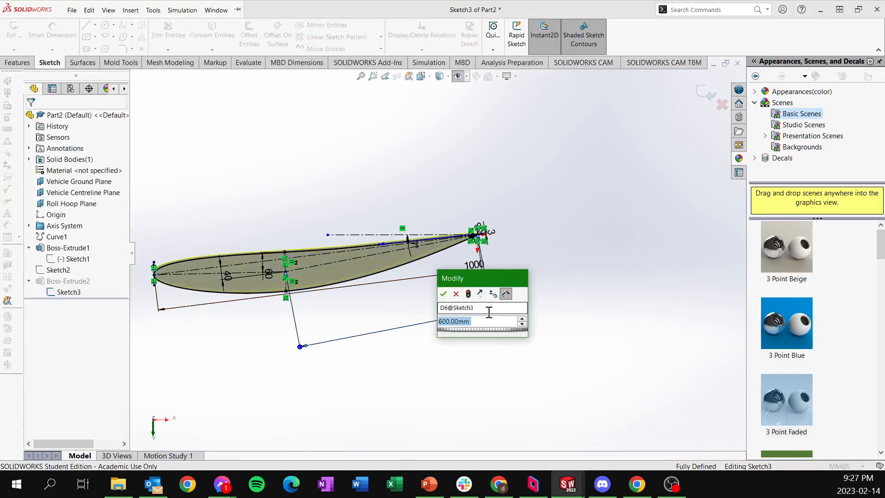
type("=0.6")
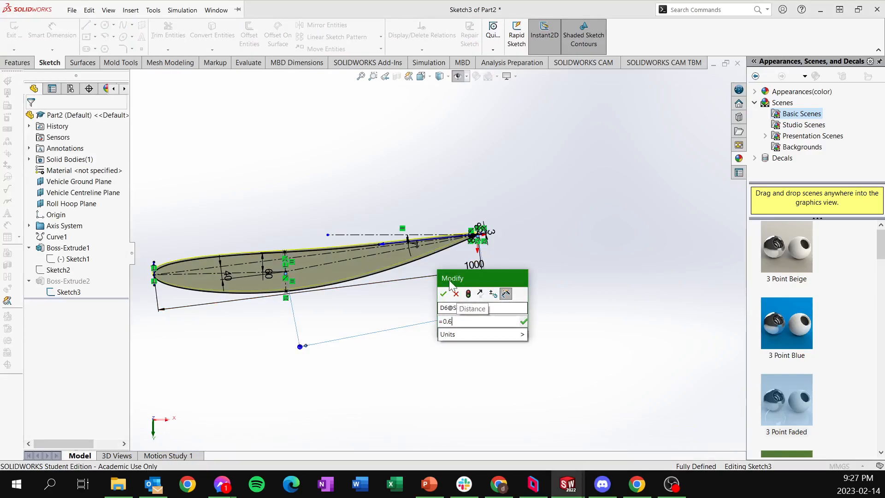
left_click_drag(475, 262, 476, 288)
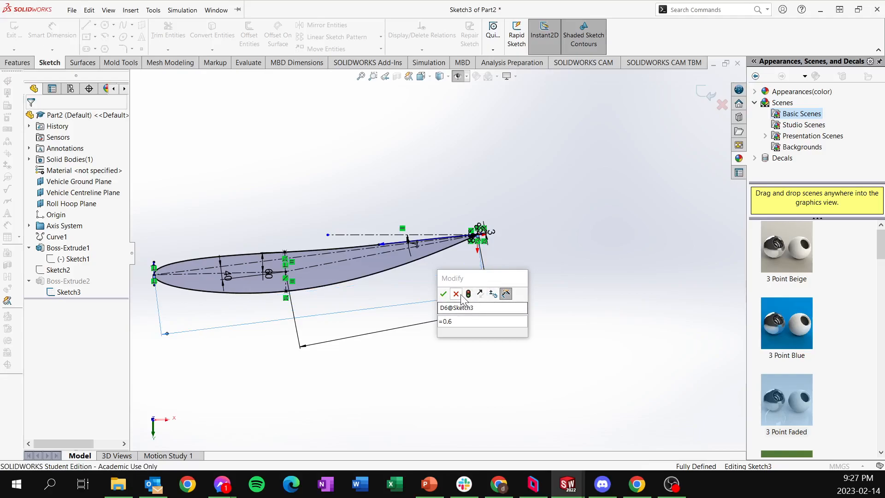
left_click(491, 305)
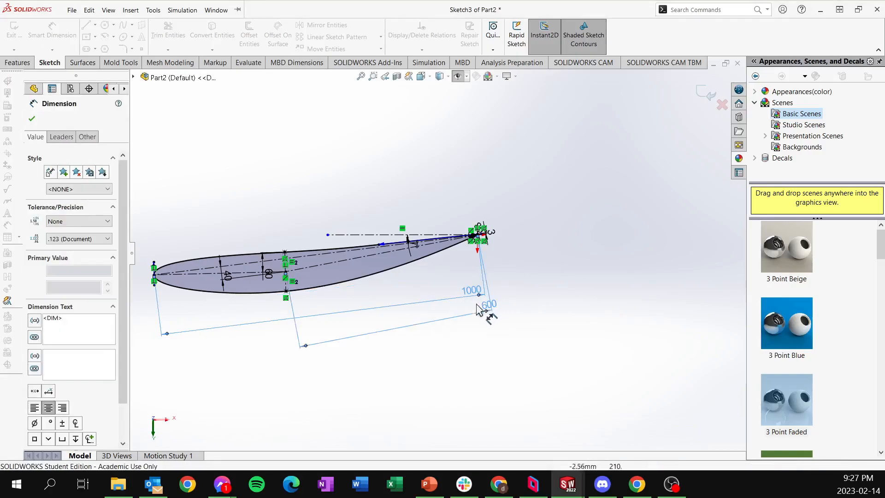
left_click(527, 326)
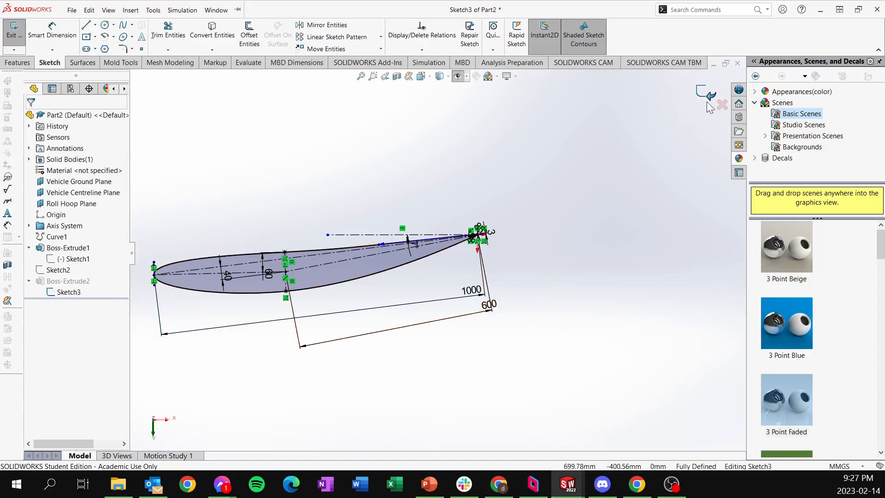
left_click(722, 105)
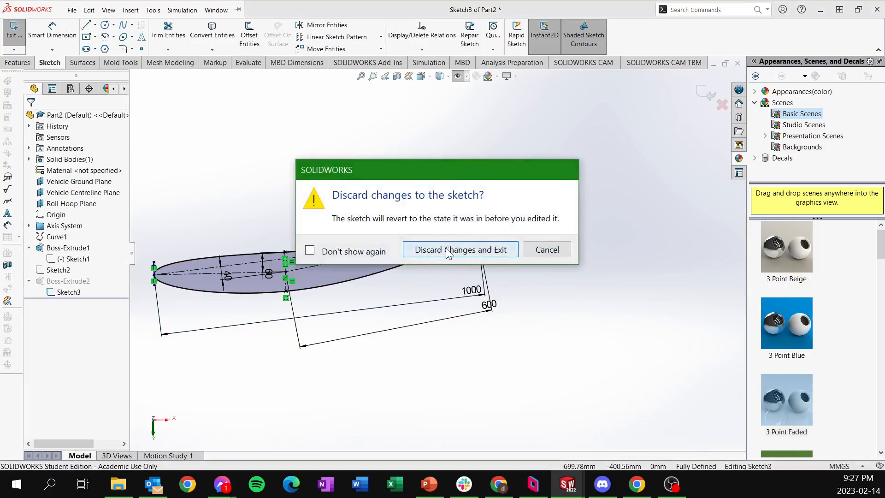
left_click(447, 247)
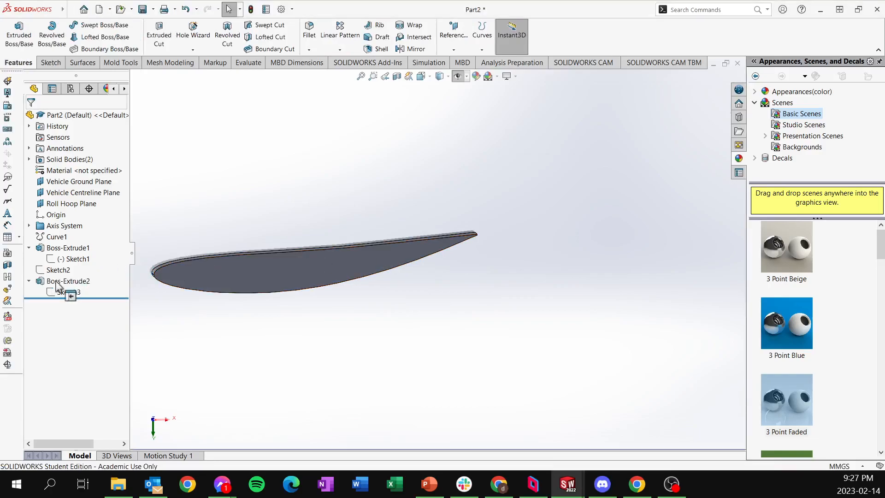
Hide the custom wing body Boss-Extrude2, show the NACA wing body Boss-Extrude1, and inspect the NACA wing.
left_click(29, 159)
left_click(76, 181)
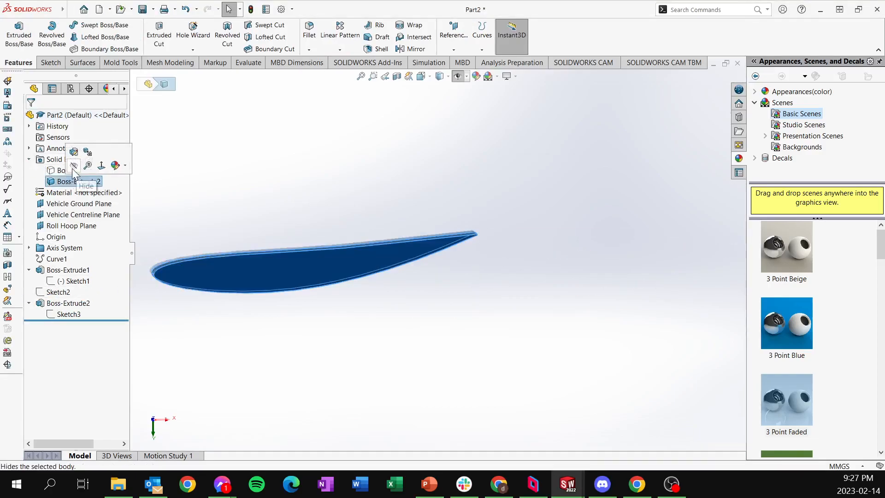
left_click(75, 174)
left_click(76, 171)
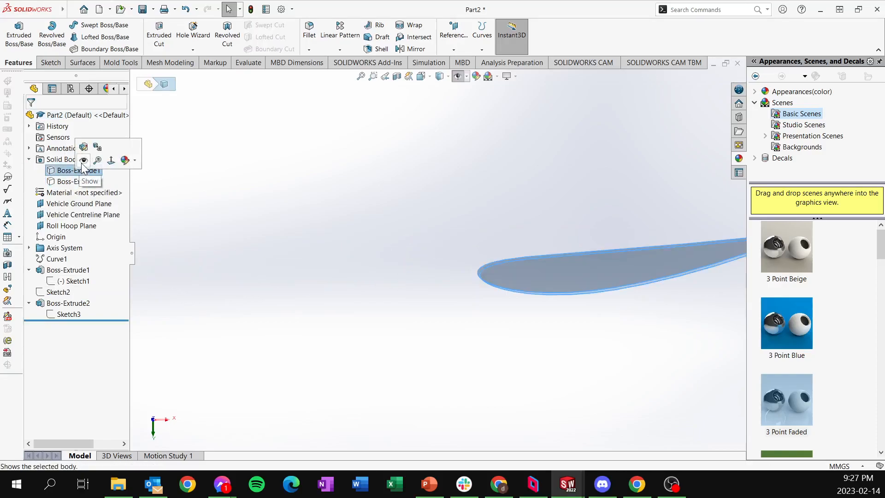
left_click(287, 261)
middle_click_drag(291, 281, 558, 274)
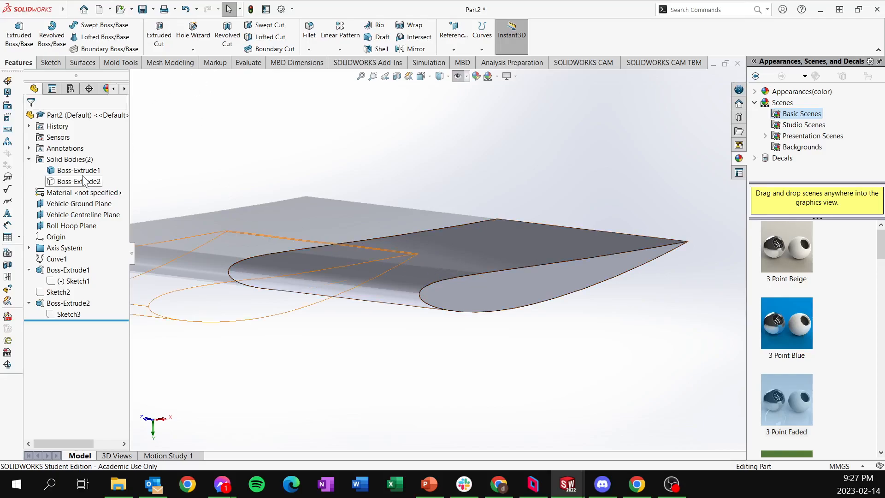
left_click(68, 171)
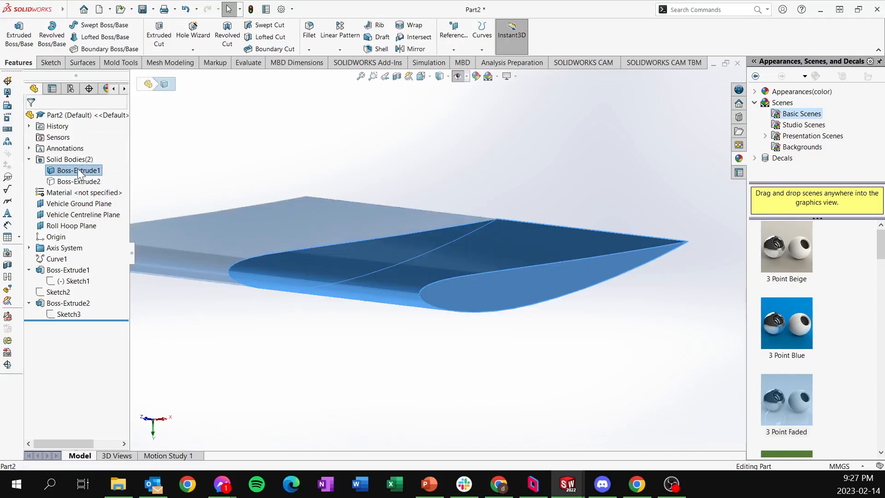
Start saving the part under a new name and browse to the Aerodynamics folder inside _TRAINING on the fsae network drive.
left_click(152, 10)
left_click(162, 34)
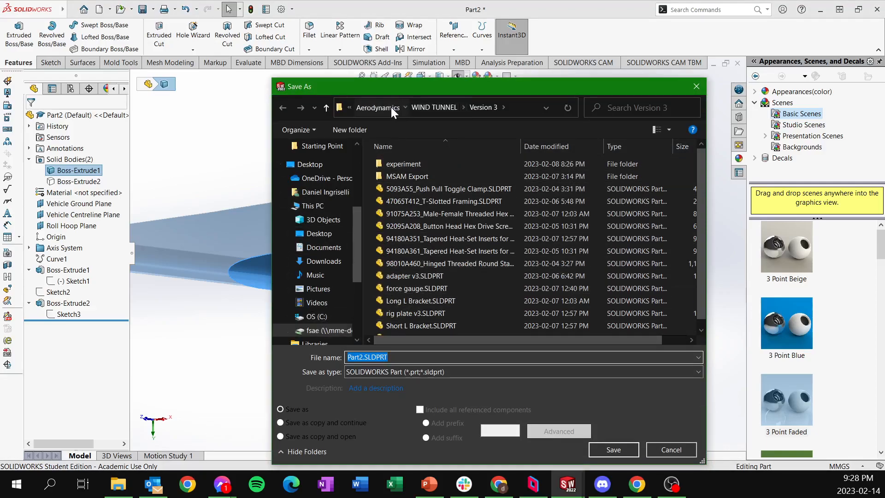
left_click(391, 107)
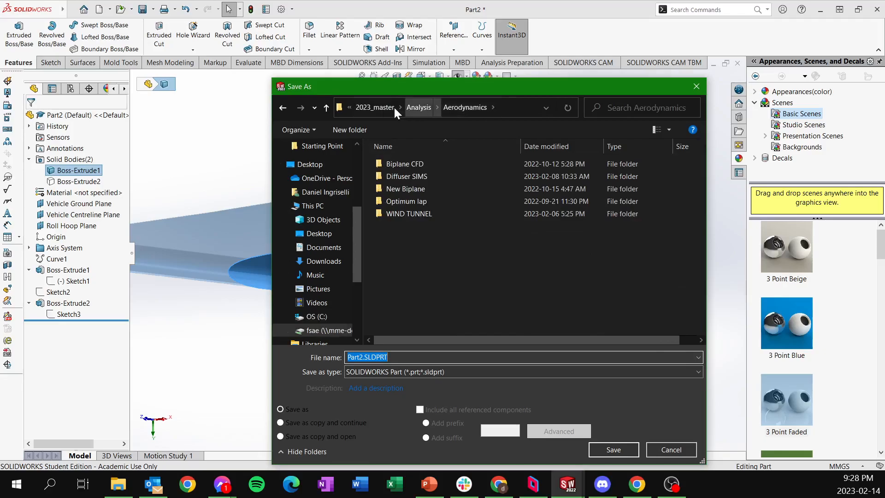
left_click(369, 107)
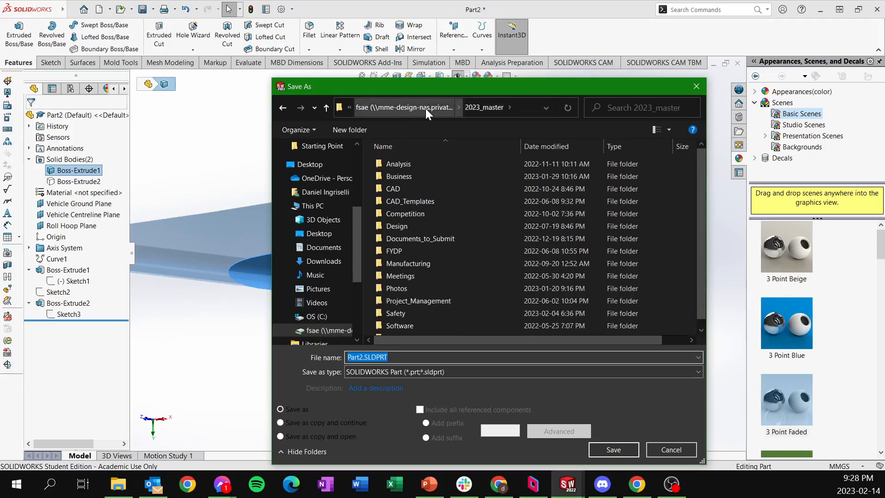
left_click(425, 109)
left_click(427, 201)
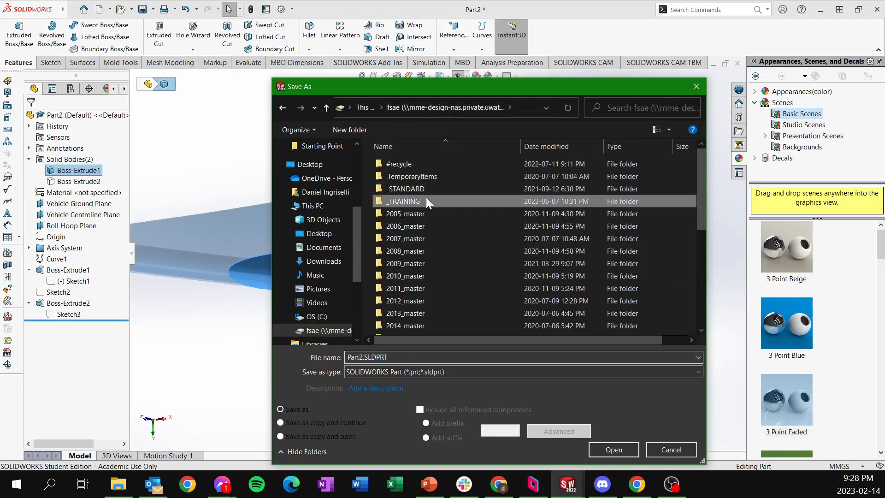
double_click(426, 200)
double_click(419, 166)
double_click(399, 161)
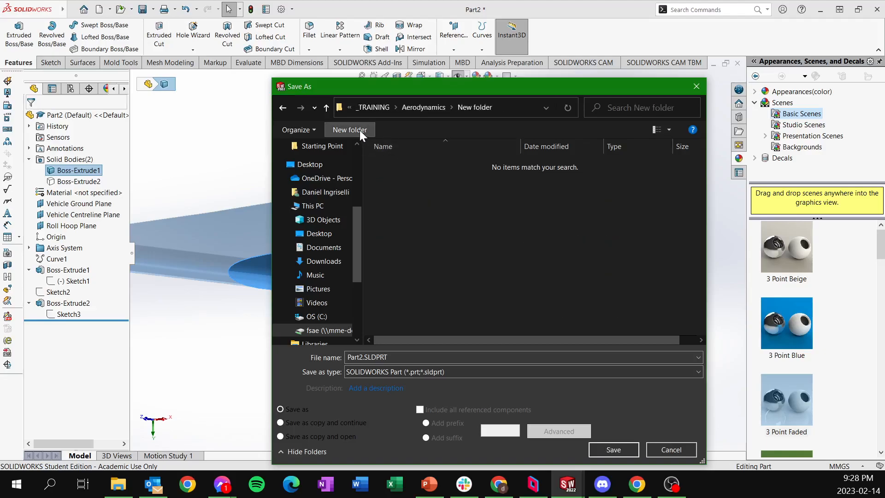
left_click(419, 108)
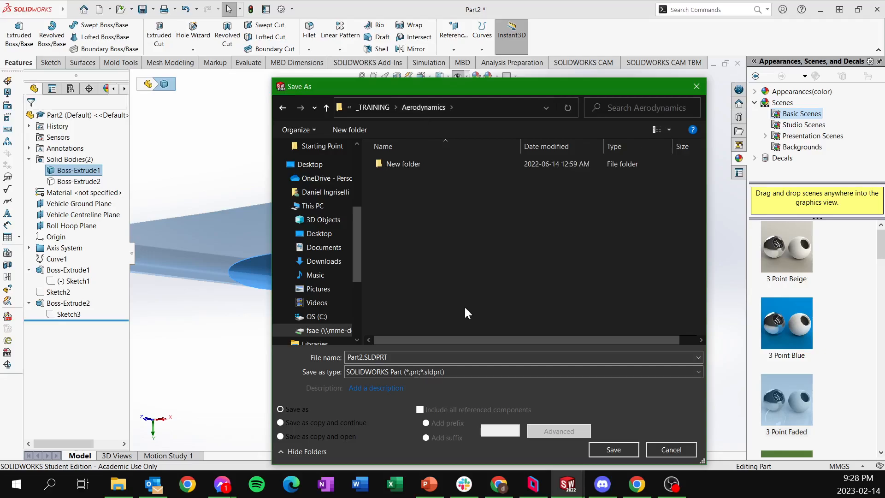
Create a folder named "Winter 23 training" inside Aerodynamics and open it as the save location.
left_click(349, 130)
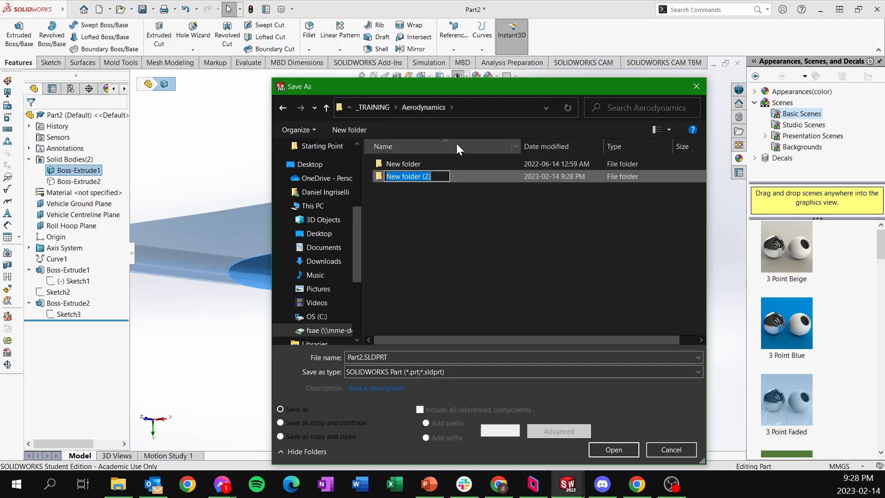
type("Winter 24")
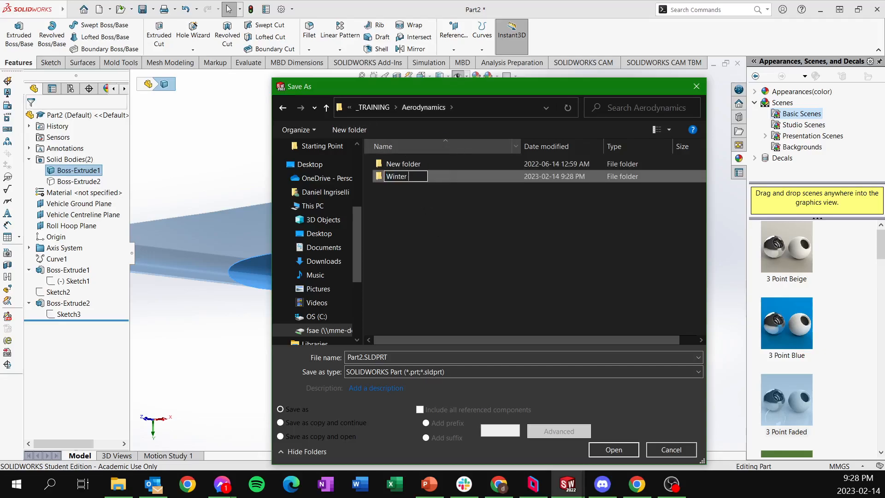
key("BackSpace")
type("3 tr")
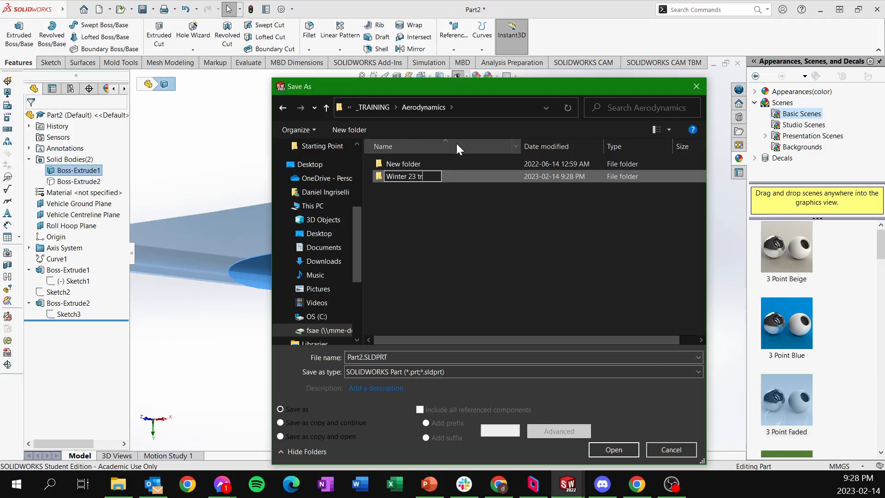
type("aining")
key("Return")
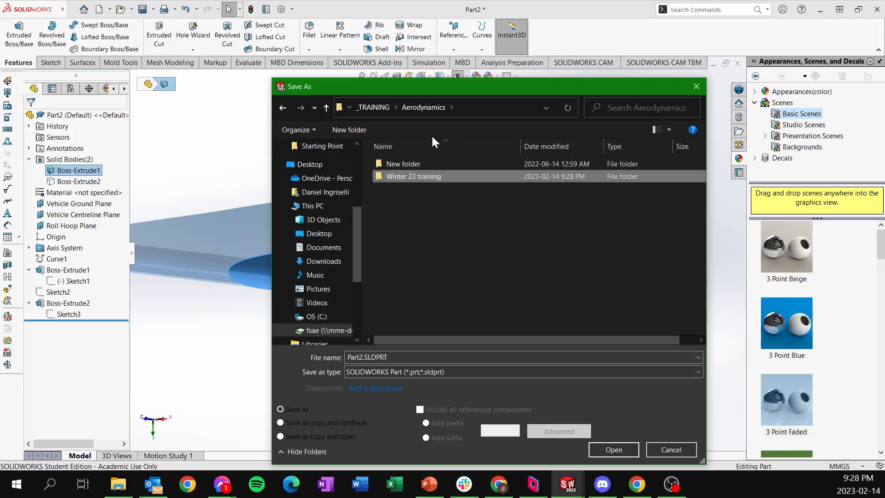
double_click(461, 176)
Export only the selected NACA wing body as a STEP AP214 file named 4412.
left_click(396, 359)
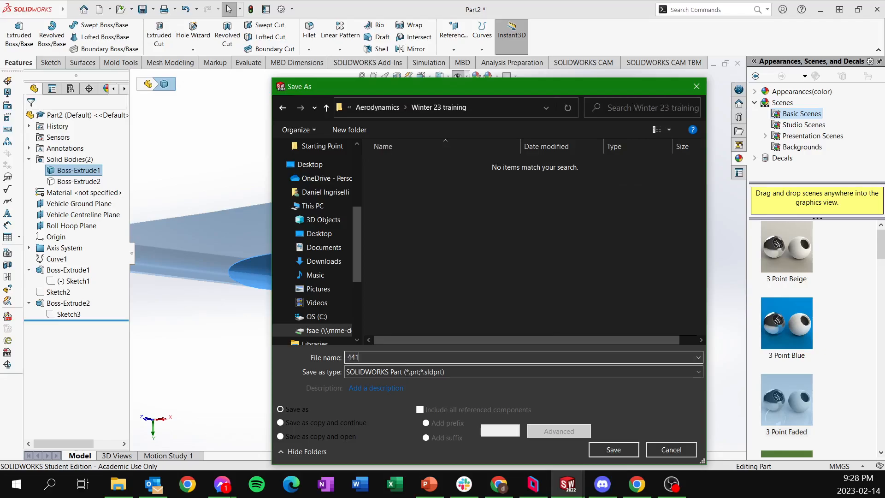
left_click(394, 374)
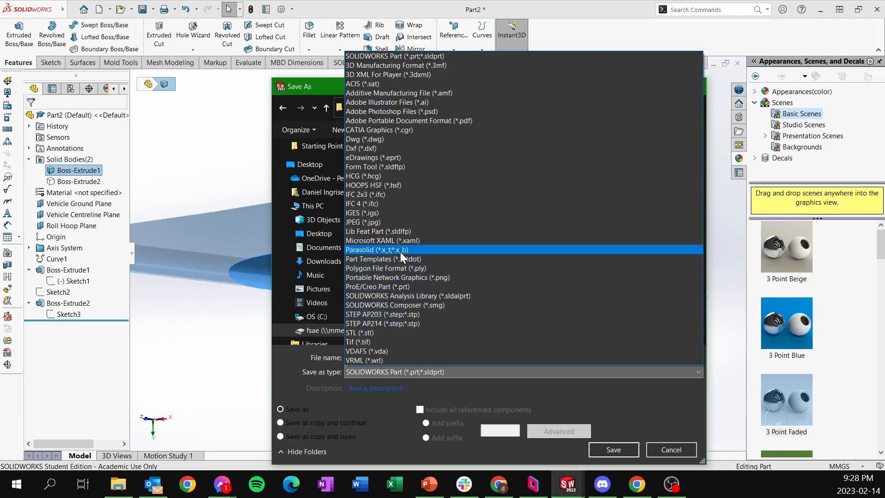
left_click(415, 323)
left_click(626, 452)
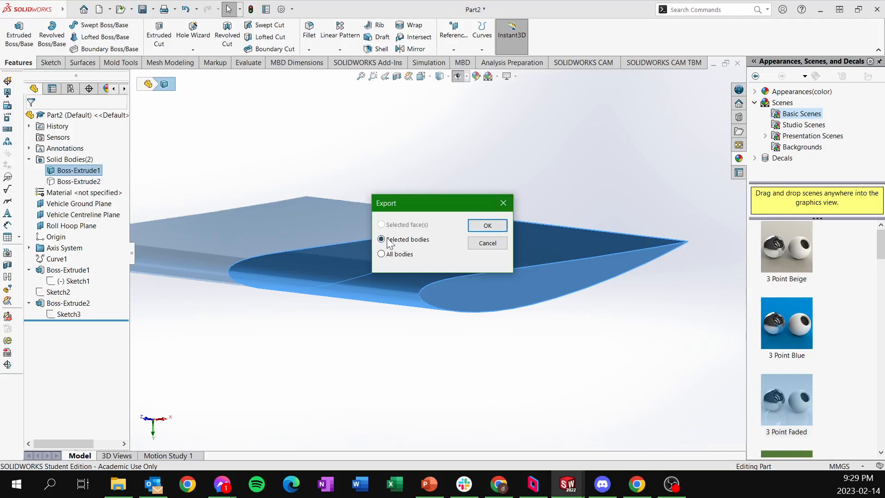
left_click(485, 225)
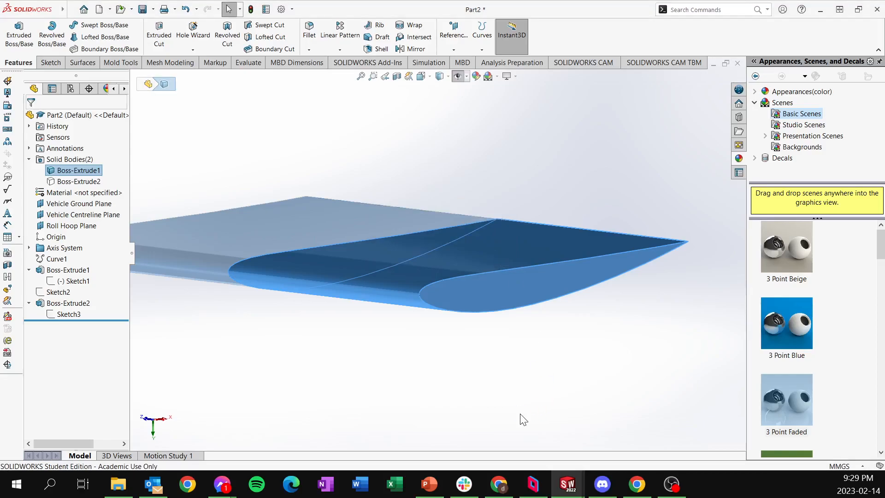
Switch to the Parsec remote desktop and open the network folder _TRAINING > Aerodynamics > Winter 23 training in File Explorer.
left_click(533, 484)
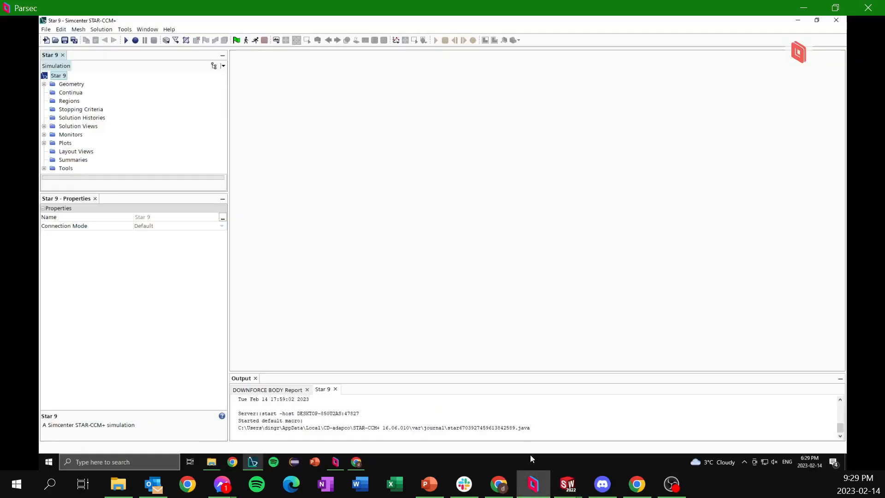
left_click(212, 462)
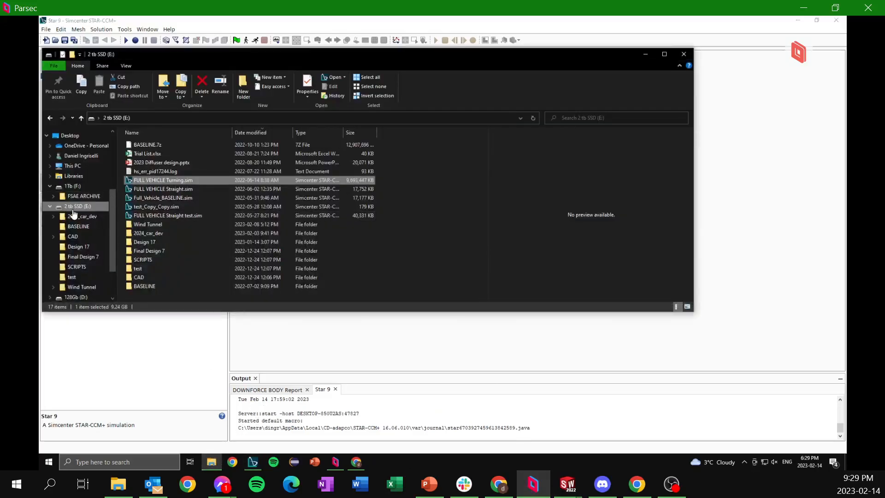
scroll(74, 203, "down", 2)
scroll(80, 217, "up", 6)
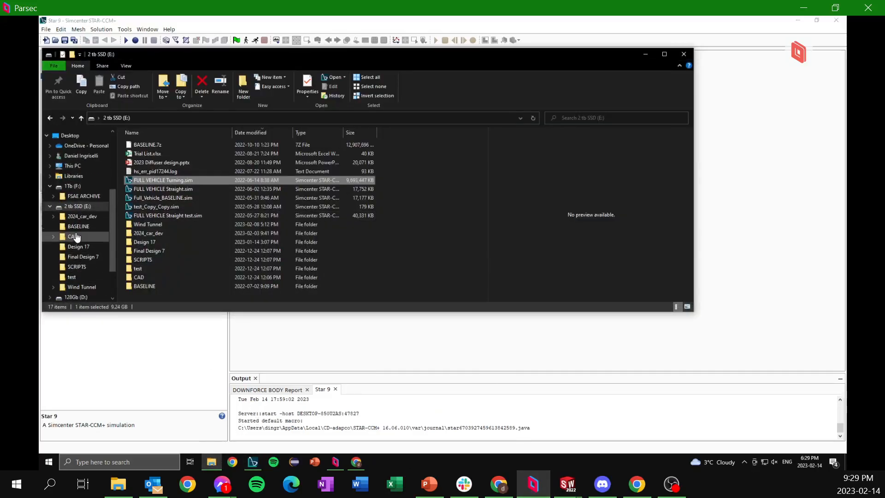
left_click(80, 186)
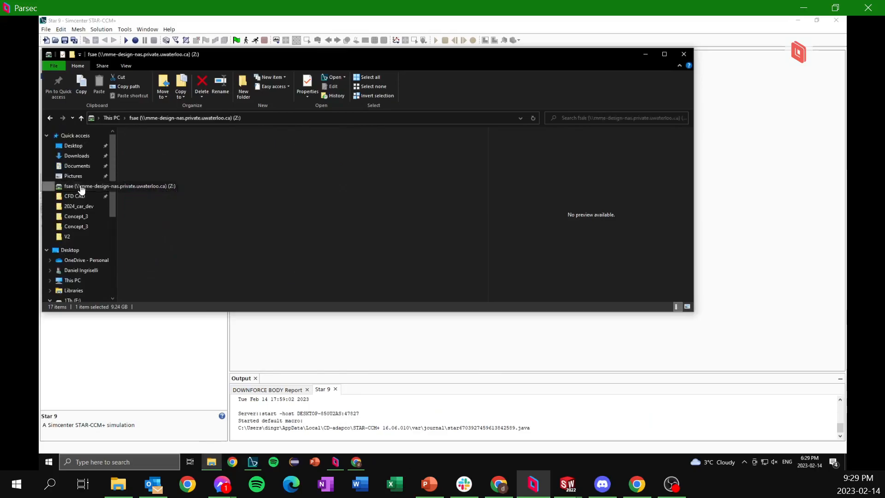
scroll(168, 179, "down", 7)
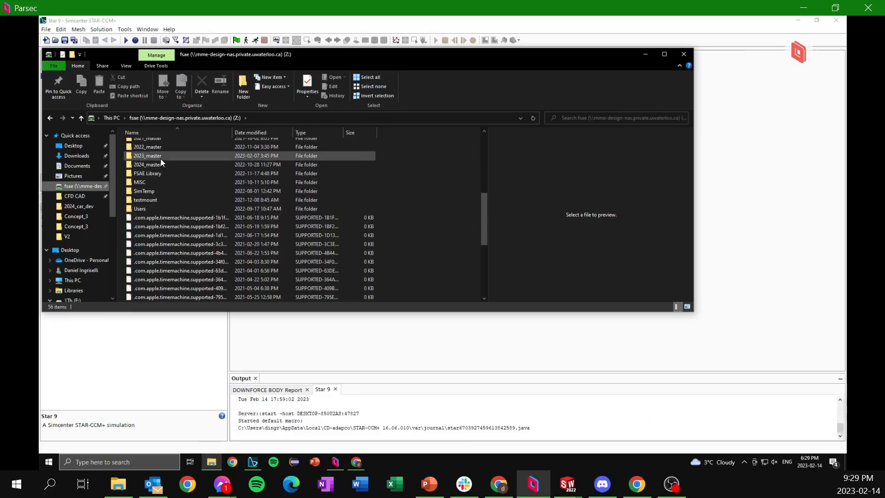
scroll(161, 162, "up", 7)
double_click(162, 171)
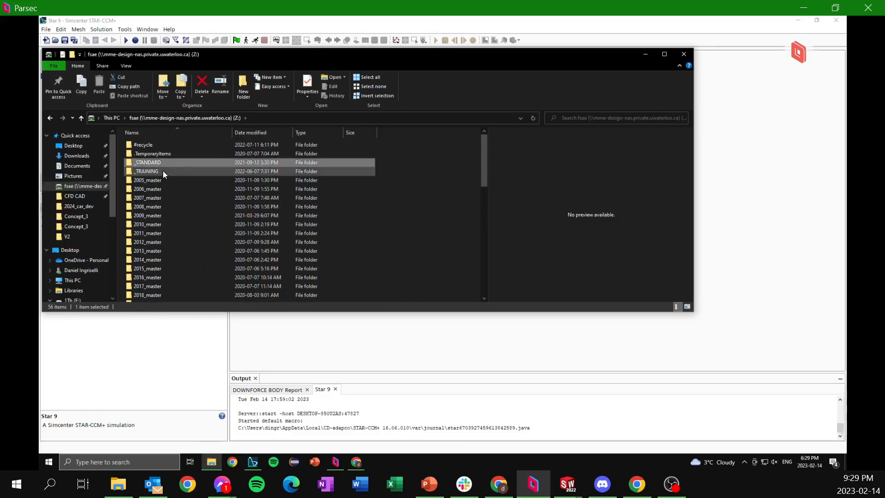
double_click(165, 145)
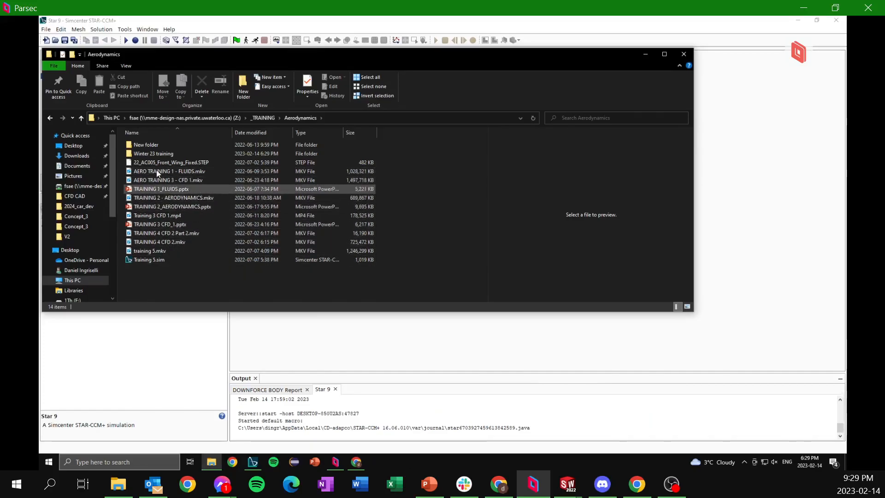
double_click(160, 154)
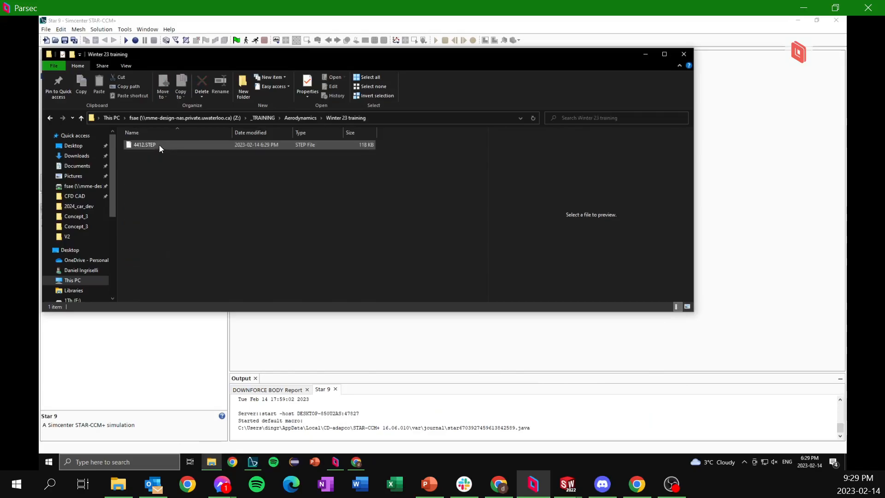
Copy 4412.STEP into the remote computer's Downloads folder and minimize the file window.
right_click(159, 145)
left_click(182, 151)
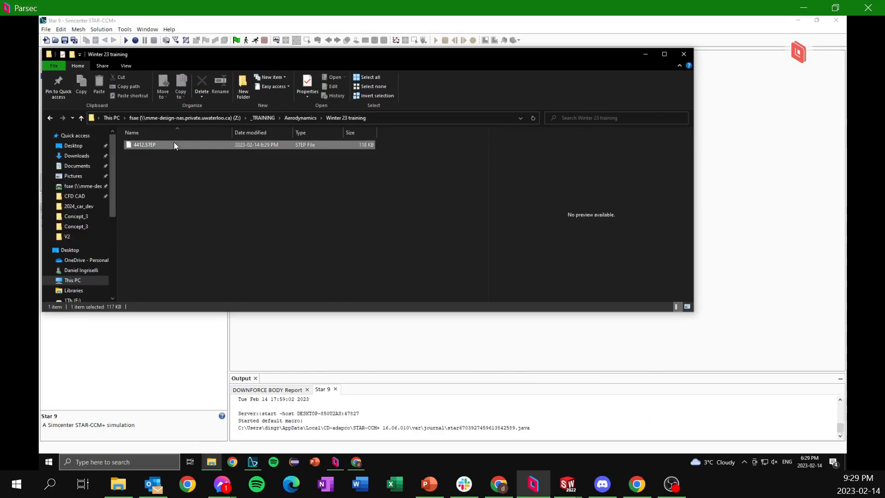
right_click(173, 144)
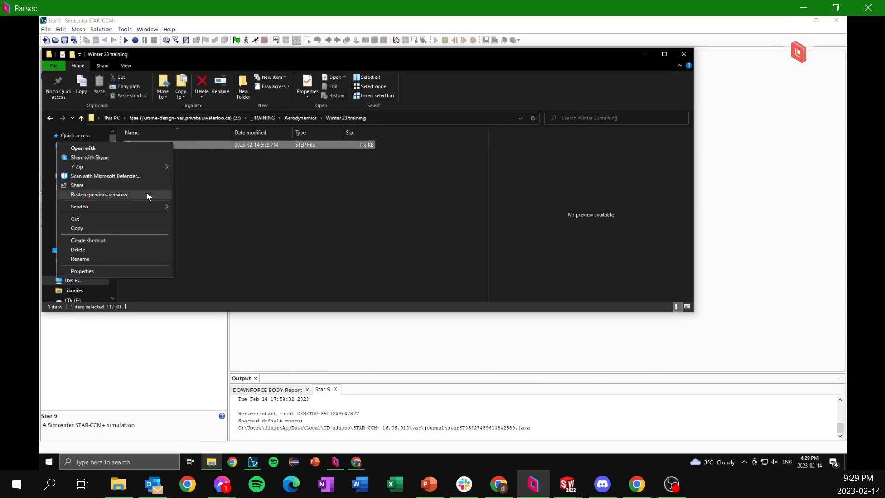
left_click(104, 227)
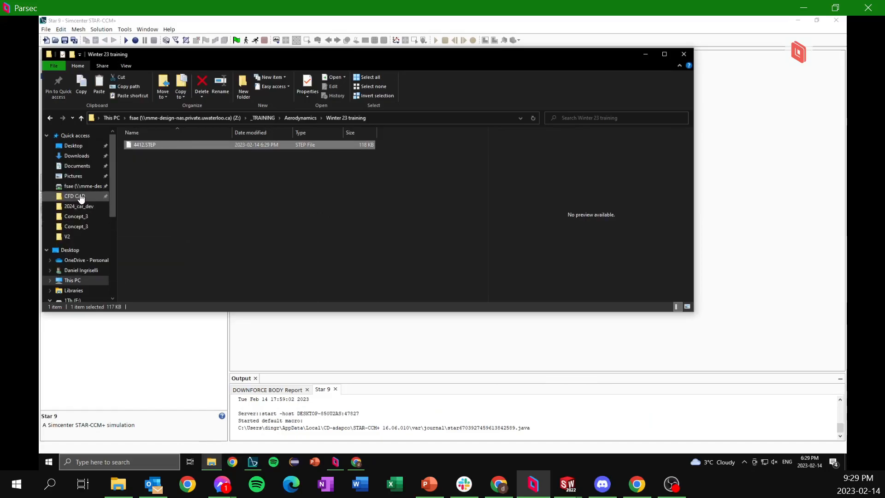
scroll(81, 198, "down", 2)
scroll(89, 194, "up", 3)
left_click(77, 156)
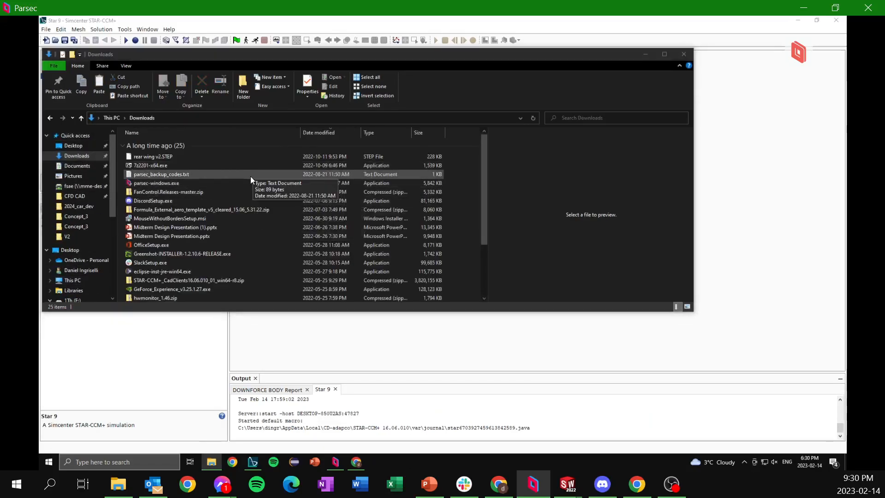
key("ctrl+v")
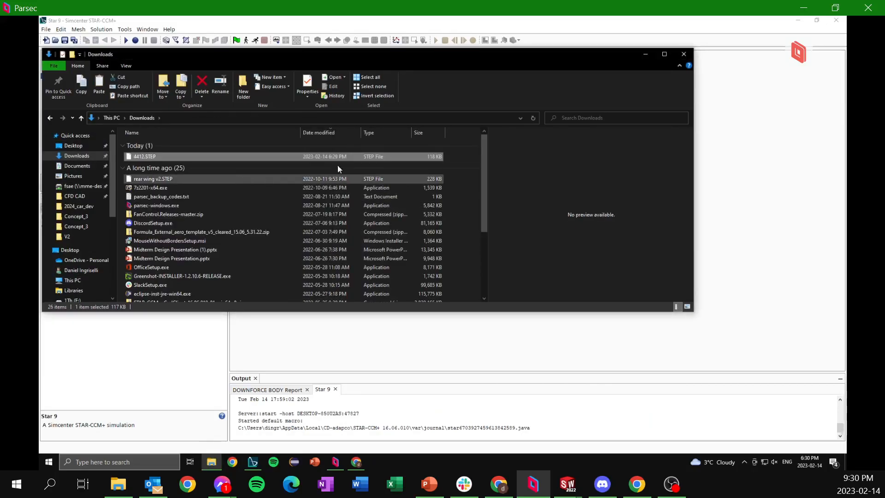
left_click(642, 56)
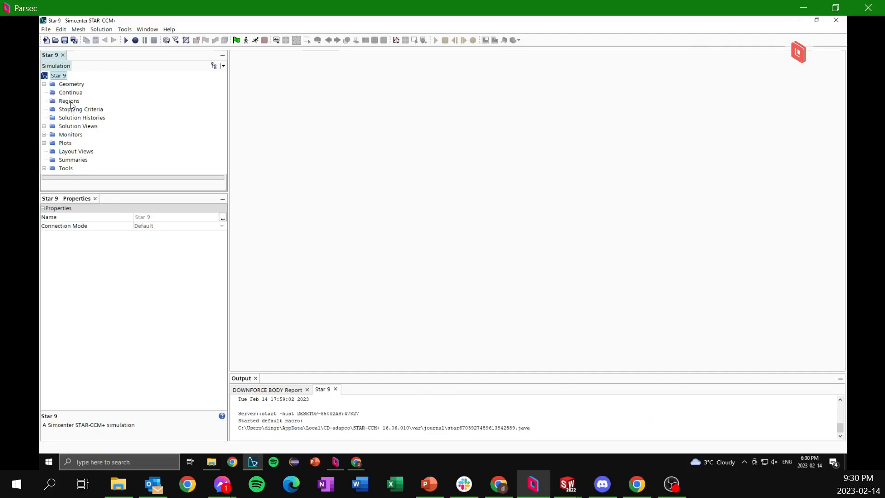
Import 4412.STEP from Downloads as a new part without opening a geometry scene, and expand the geometry parts in the simulation tree.
left_click(176, 40)
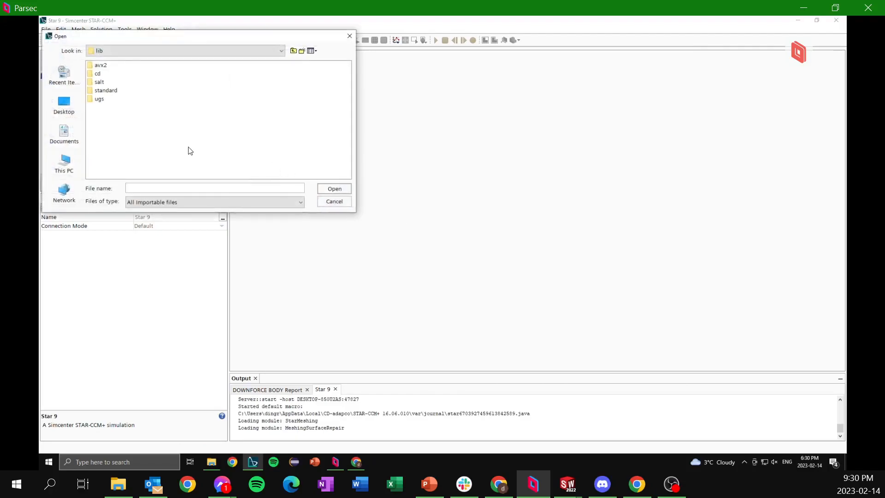
left_click(66, 160)
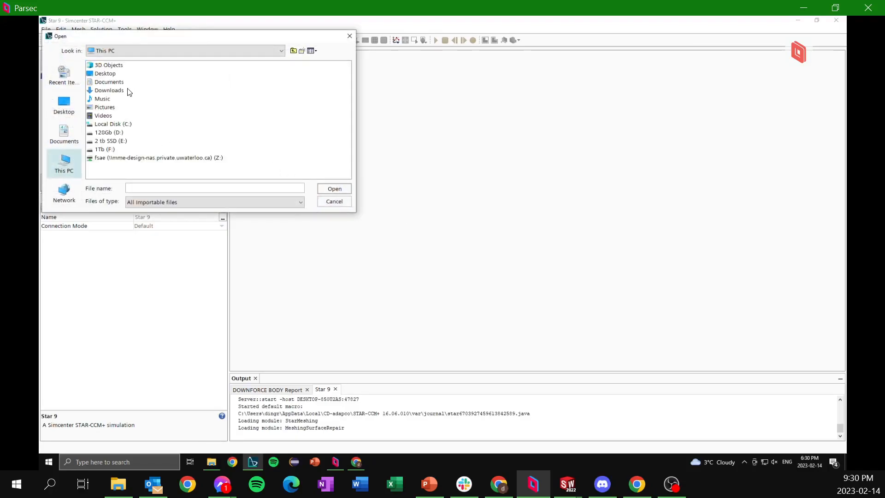
double_click(122, 90)
left_click(110, 99)
left_click(334, 189)
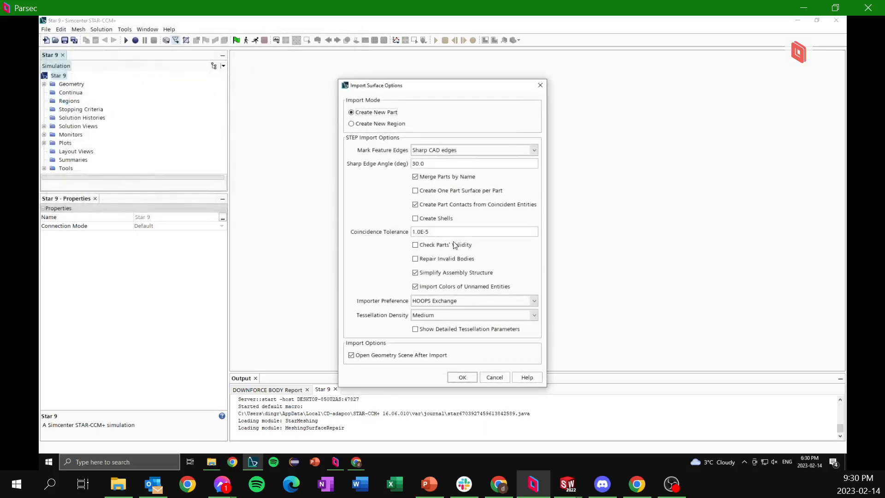
left_click(418, 356)
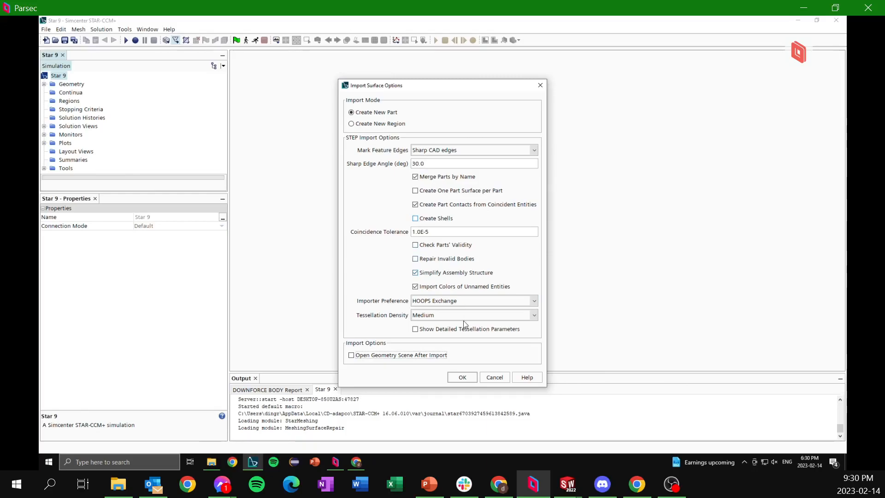
left_click(463, 378)
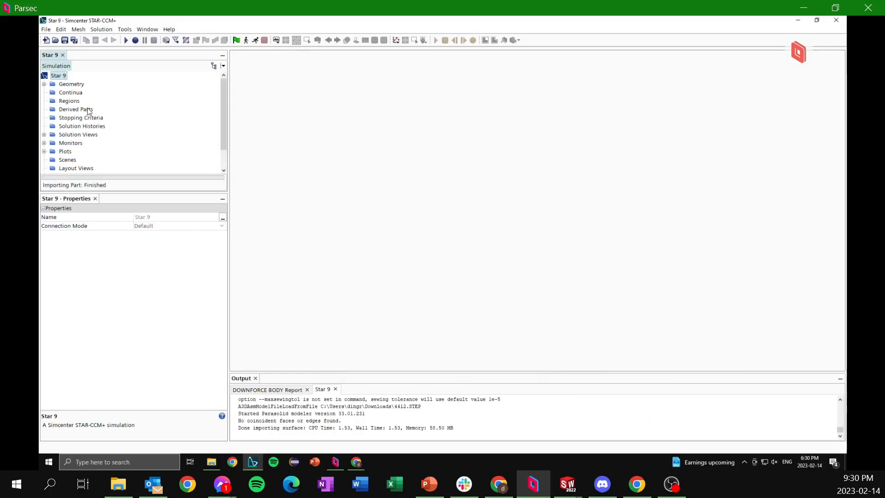
left_click(43, 84)
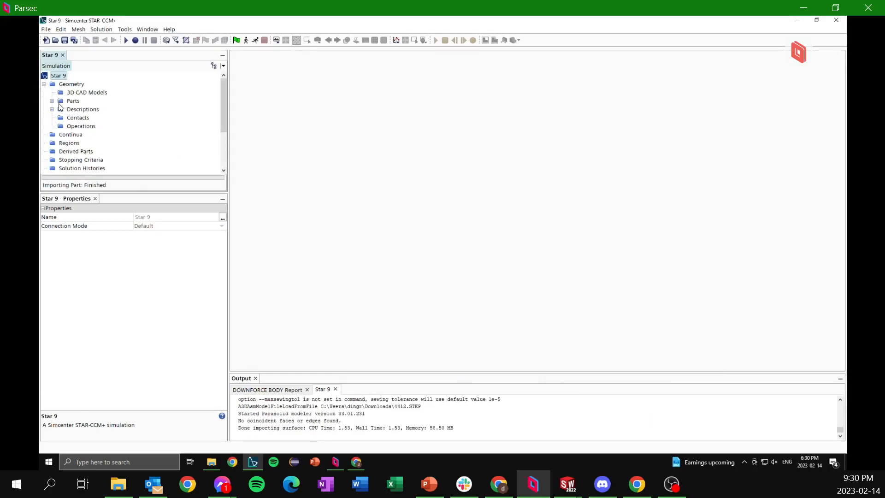
left_click(53, 101)
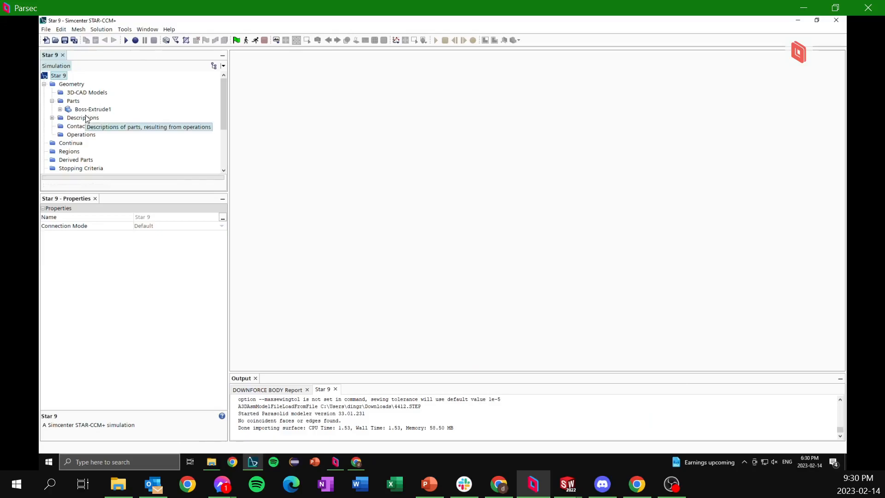
Create a new physics continuum and open the model selection for Physics 1.
scroll(86, 120, "down", 2)
right_click(73, 94)
mouse_move(89, 97)
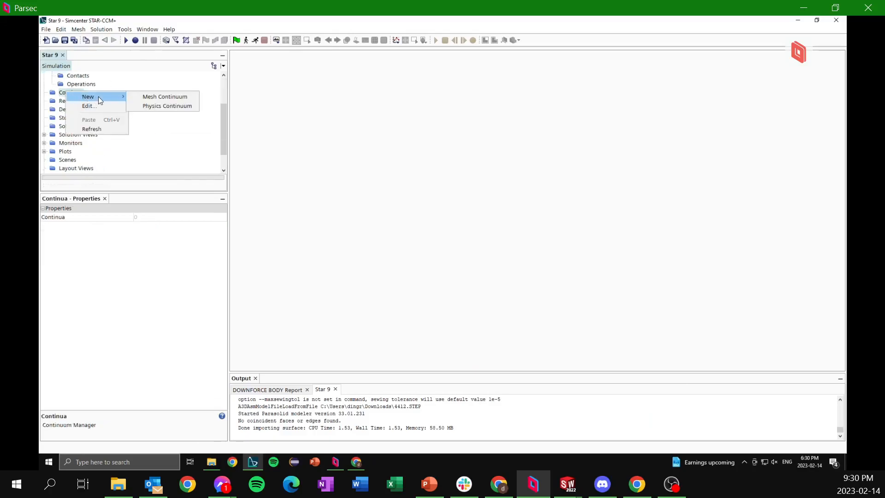
left_click(167, 107)
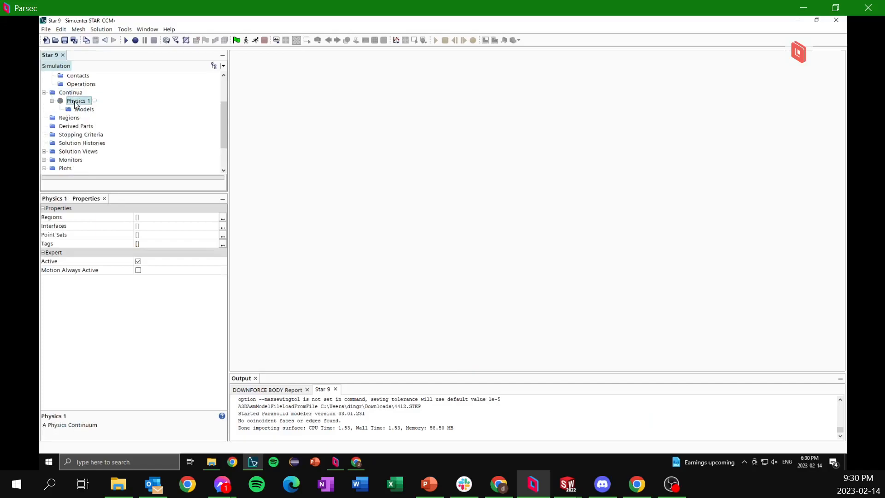
right_click(76, 101)
left_click(109, 107)
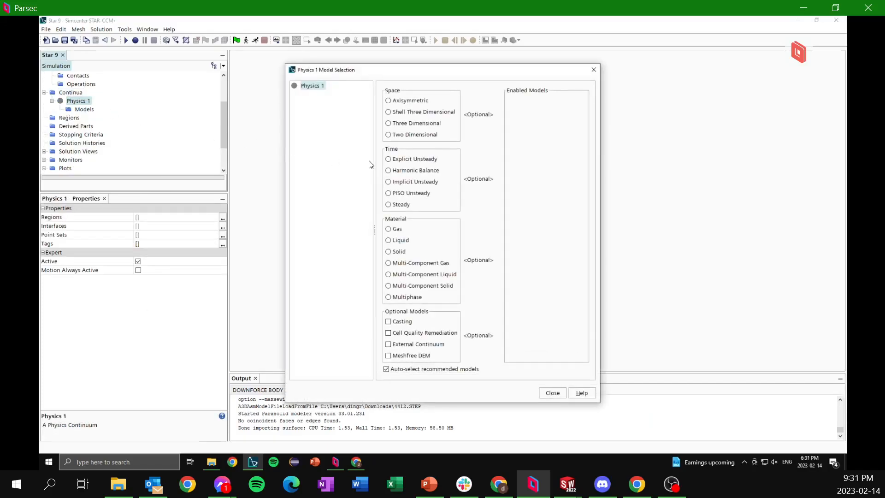
Enable the Three Dimensional, Gas, Segregated Flow, Constant Density, Steady, Turbulent and K-Omega Turbulence models for Physics 1 and close the model selection.
left_click(419, 125)
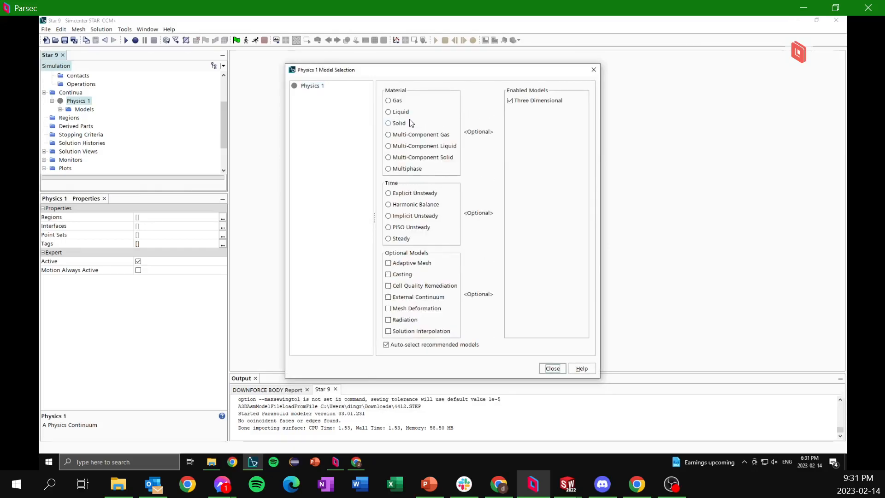
left_click(398, 104)
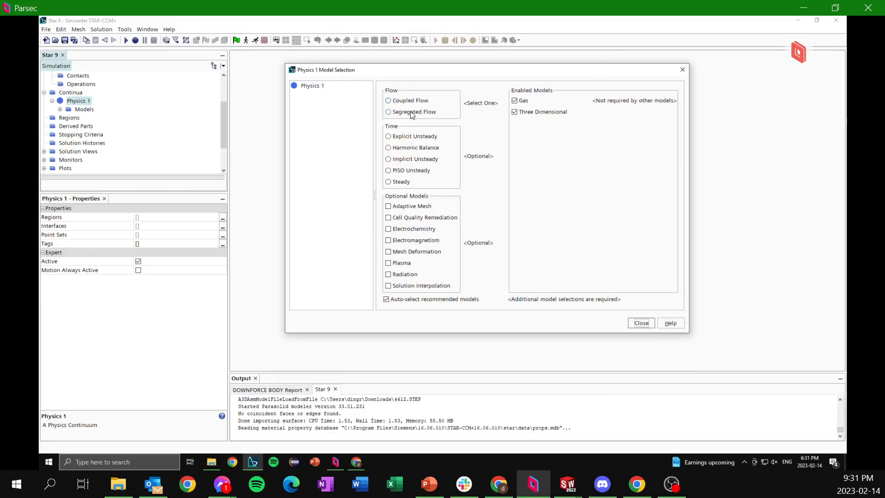
left_click(402, 113)
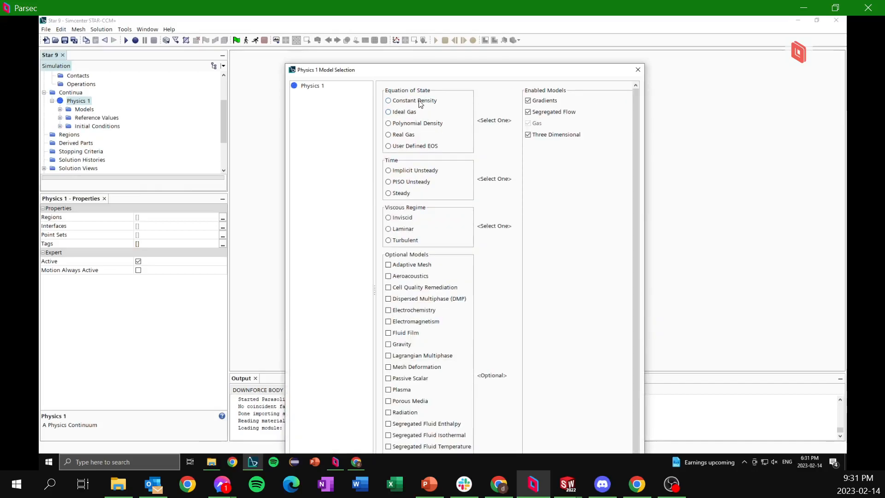
left_click(420, 101)
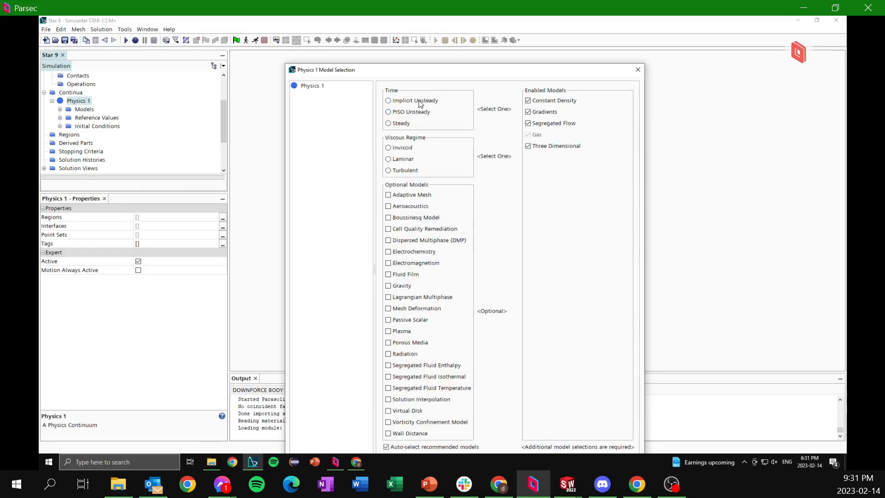
left_click(401, 124)
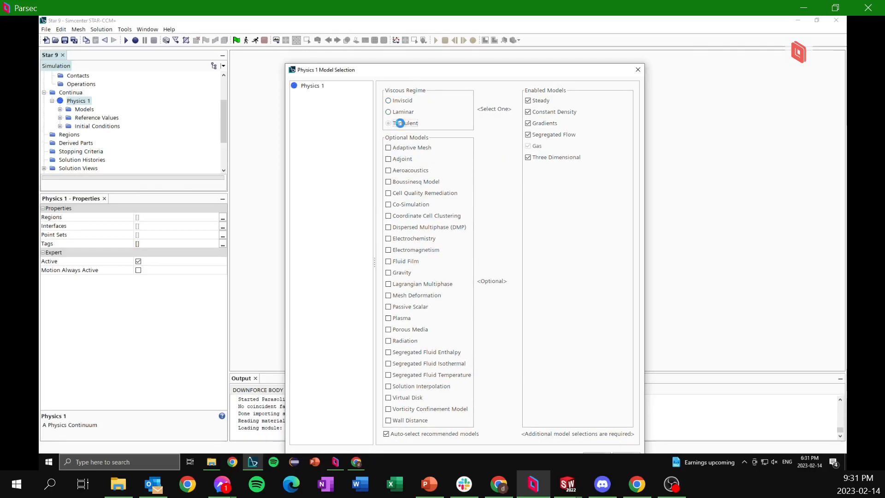
left_click(401, 123)
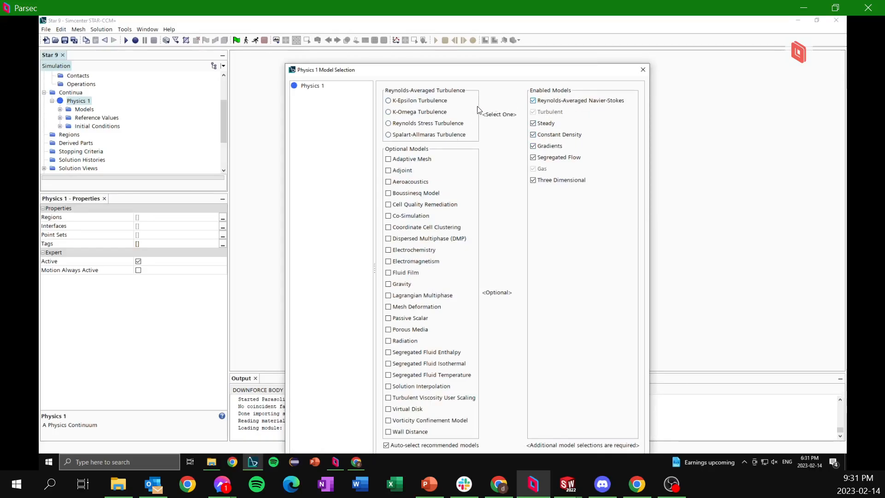
left_click(418, 112)
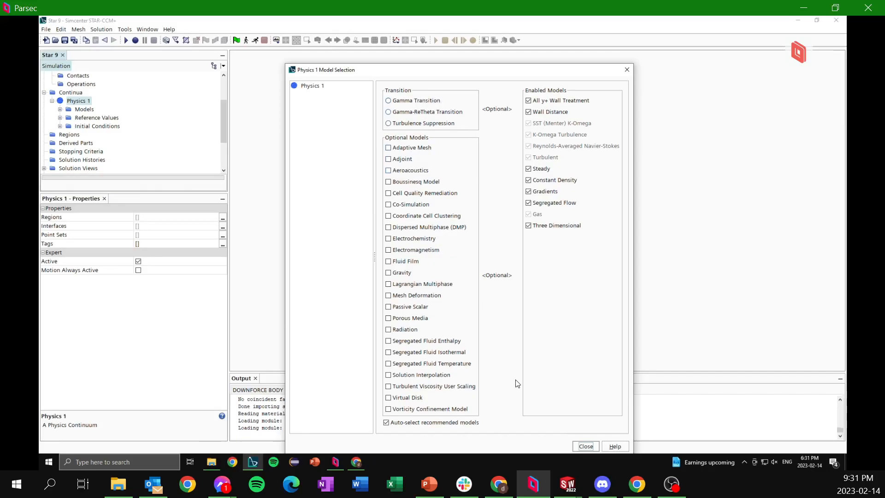
left_click(585, 446)
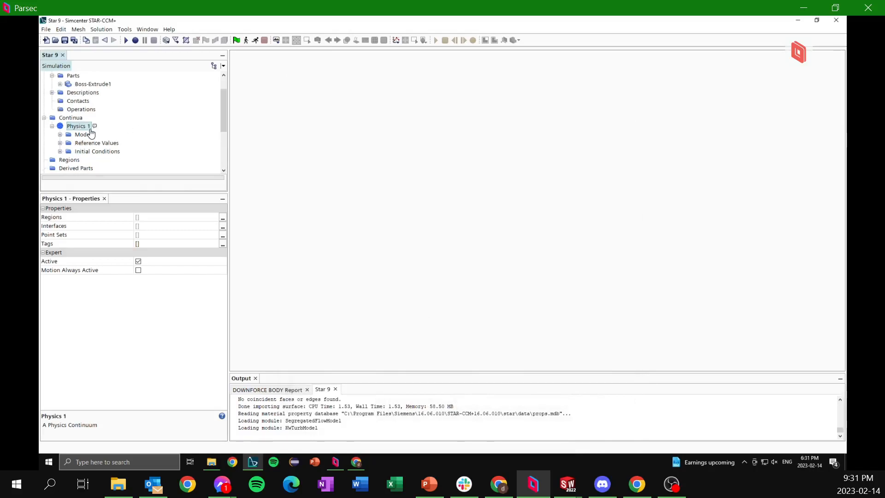
right_click(77, 137)
left_click(156, 101)
scroll(109, 102, "up", 1)
scroll(94, 128, "down", 4)
scroll(195, 77, "up", 4)
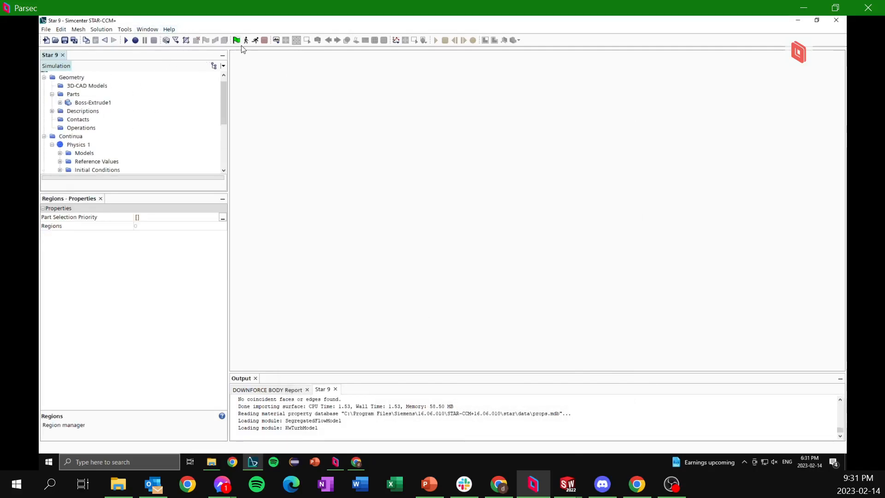
Create a geometry scene to display the imported wing.
left_click(278, 44)
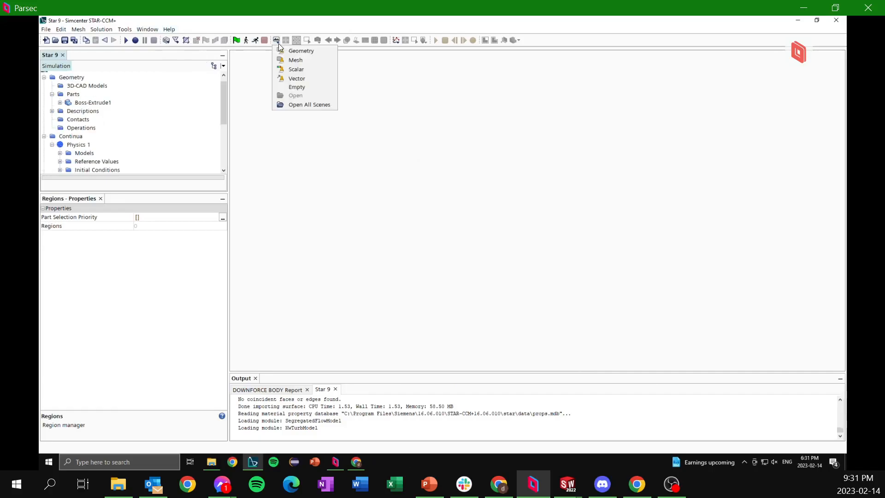
left_click(292, 51)
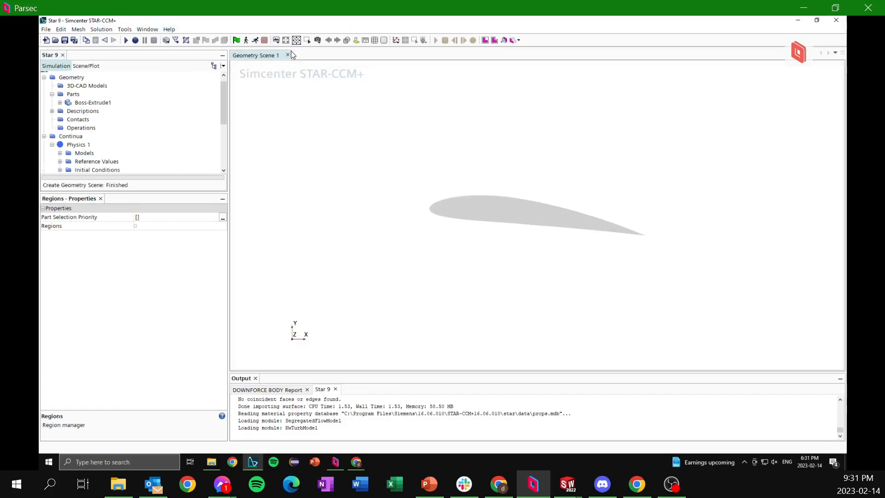
left_click_drag(515, 208, 540, 217)
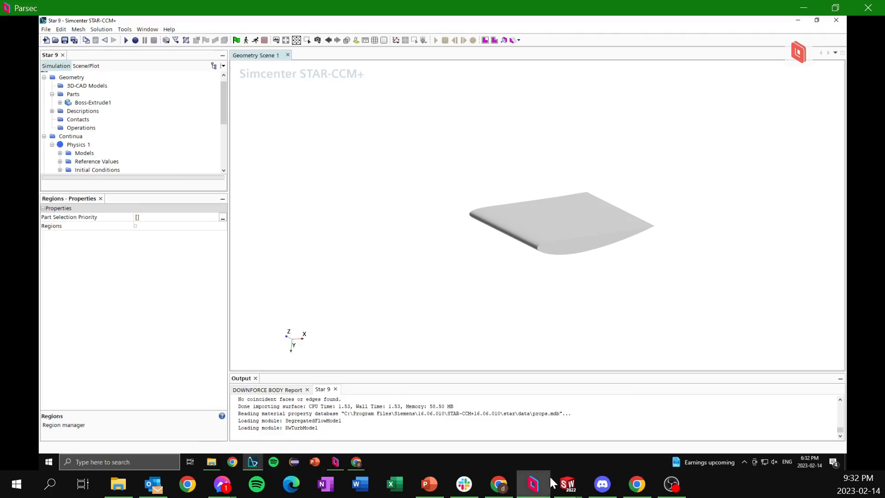
Switch to the Part2 document in SolidWorks and clear the wing body selection.
mouse_move(562, 495)
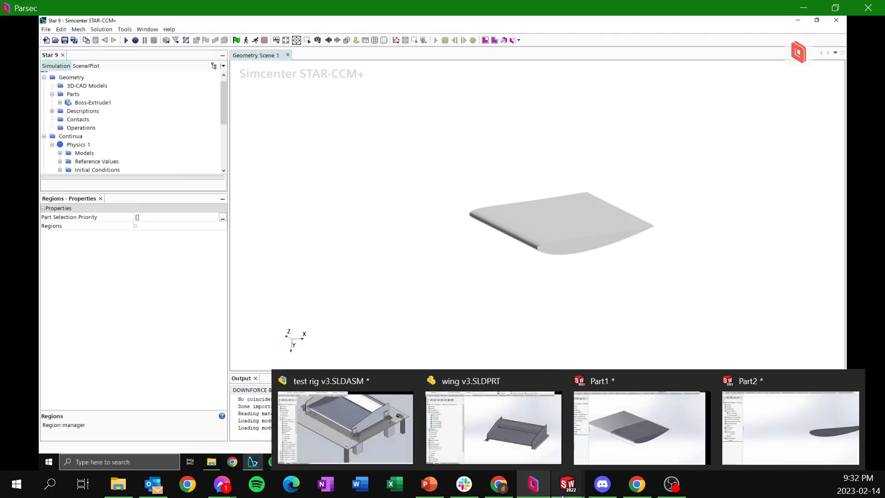
left_click(744, 421)
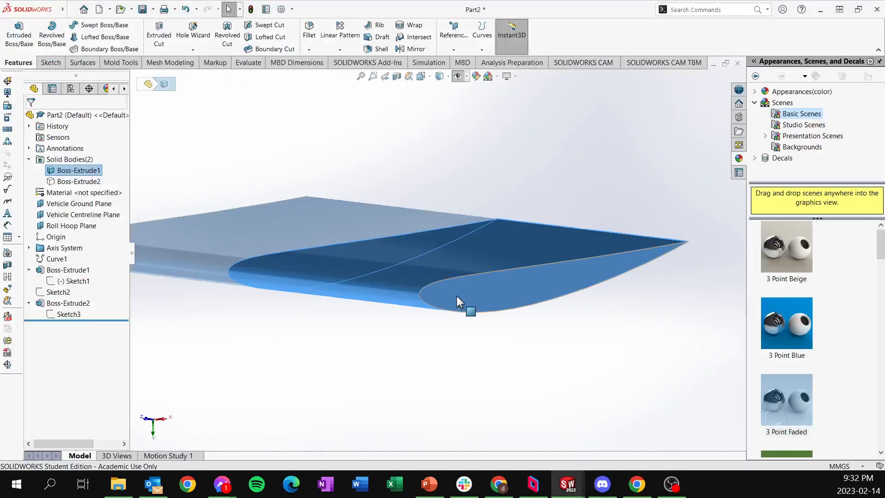
key("Escape")
scroll(406, 267, "up", 8)
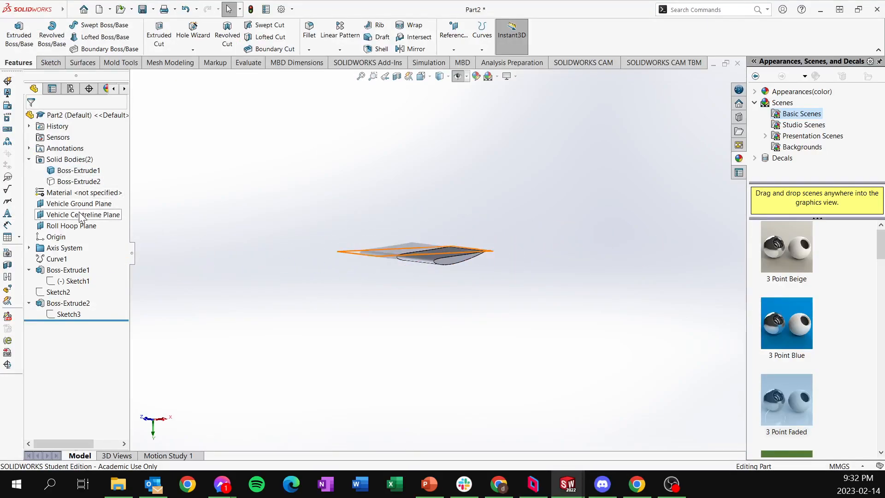
Start a new sketch on the Roll Hoop Plane.
left_click(69, 225)
left_click(91, 206)
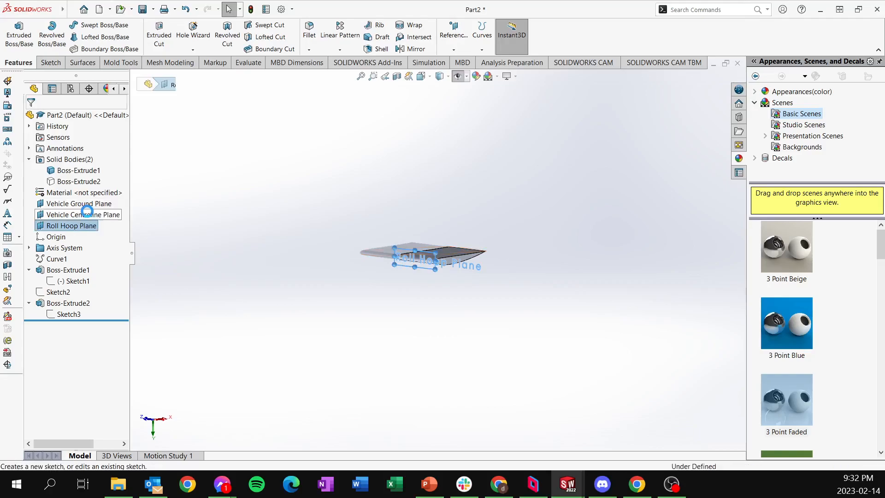
middle_click_drag(427, 265, 463, 252)
key("Escape")
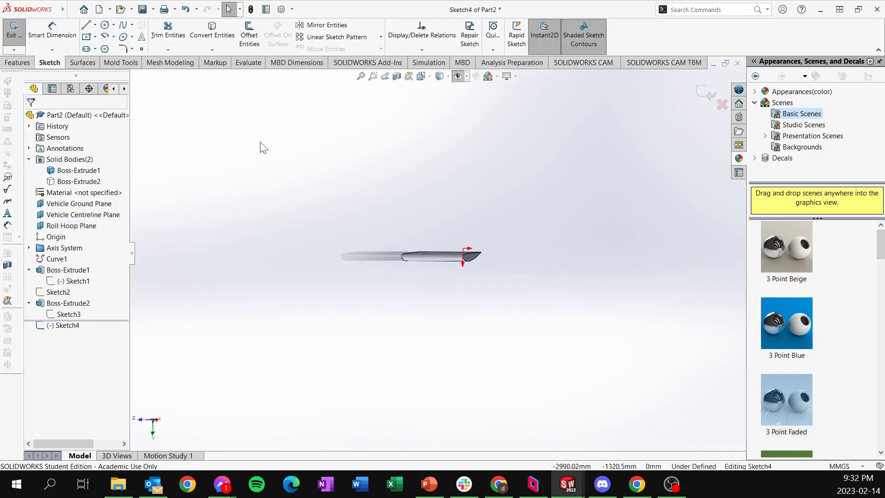
left_click(89, 37)
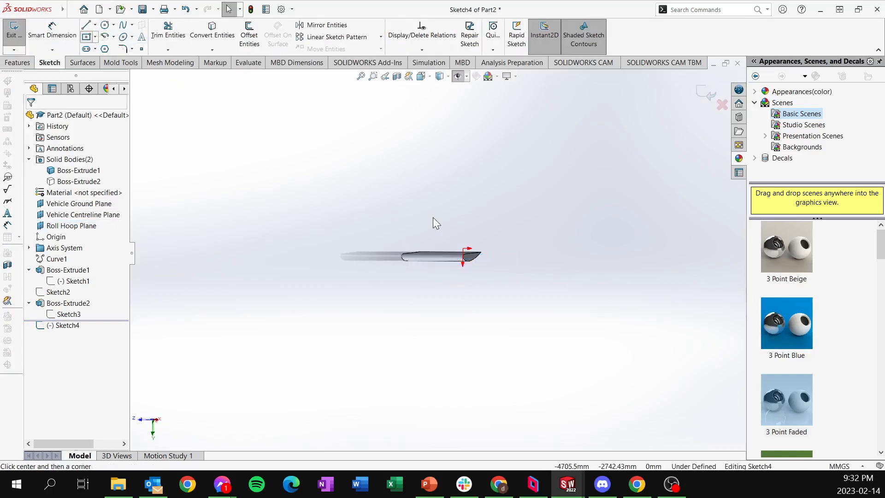
left_click(462, 250)
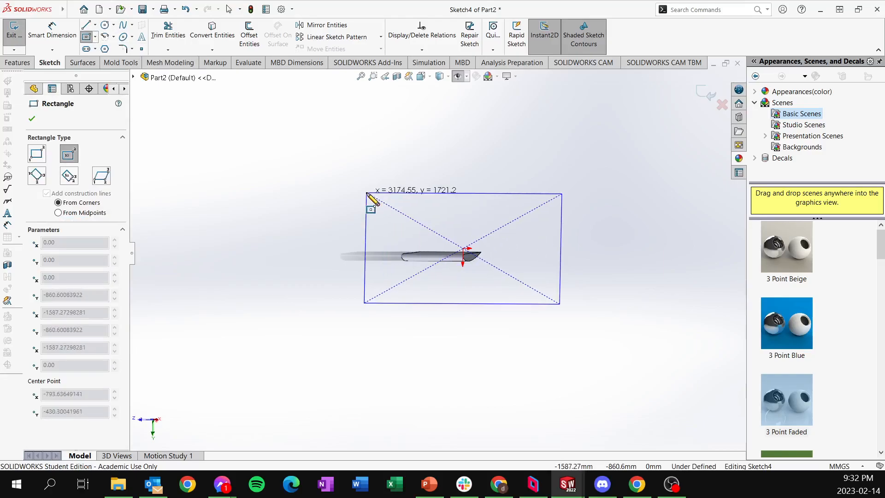
middle_click_drag(368, 194, 389, 192)
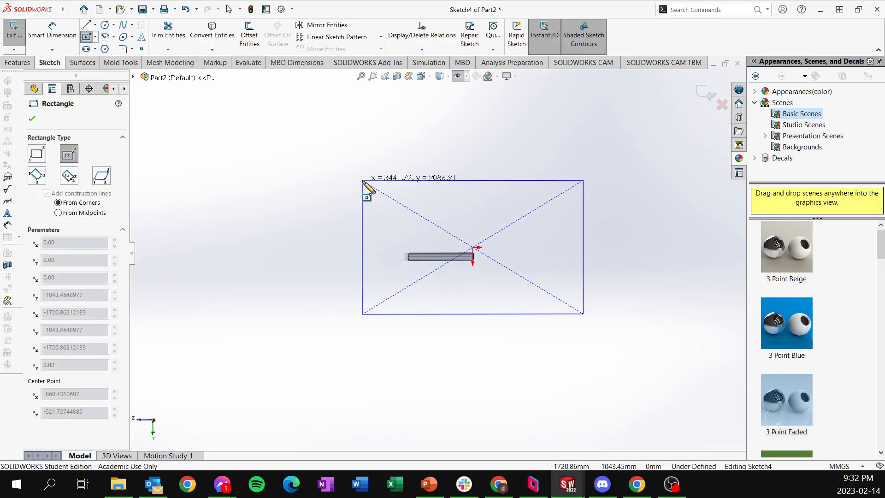
key("Escape")
left_click(449, 254)
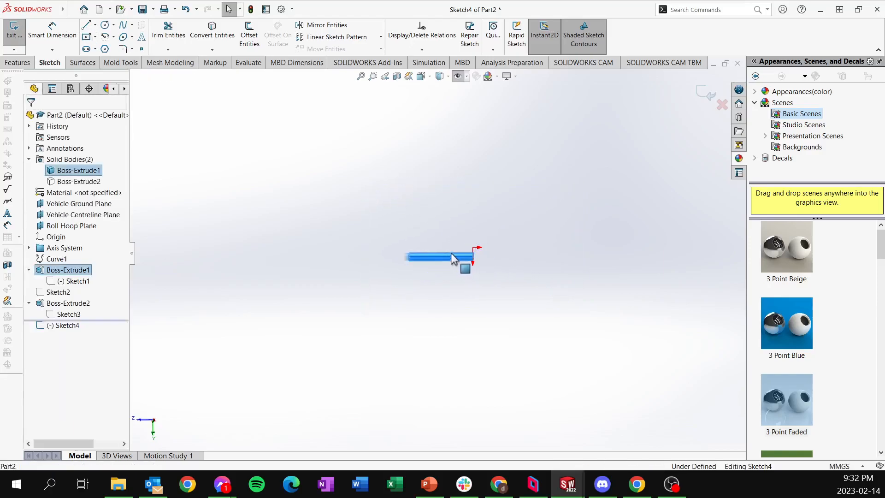
key("Escape")
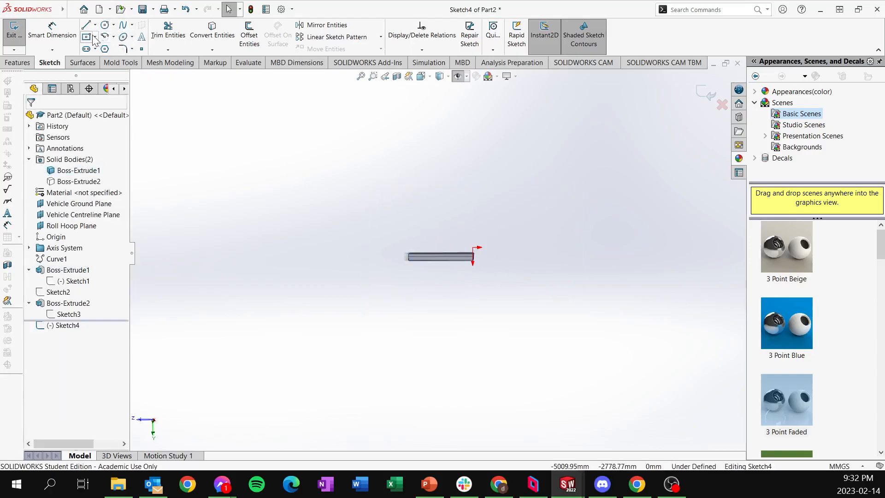
Sketch a center rectangle on the origin around the wing body and dimension its horizontal side to 3.5 m.
left_click(472, 248)
left_click(366, 185)
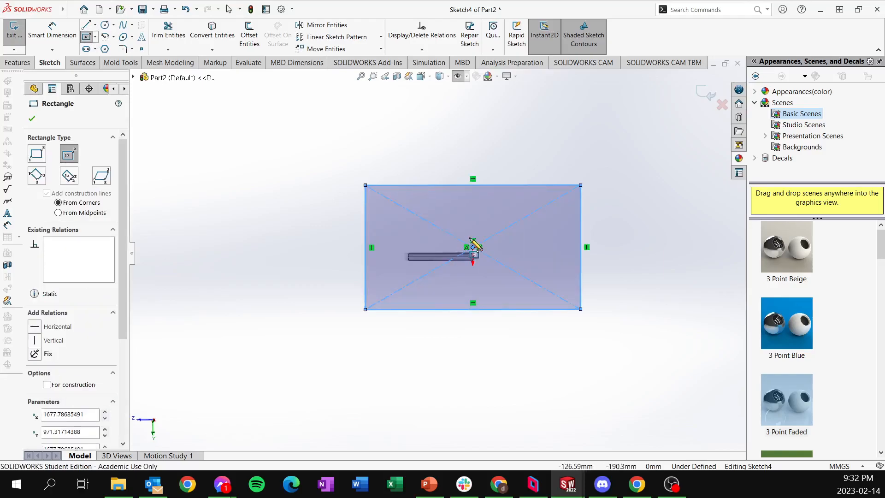
left_click(59, 36)
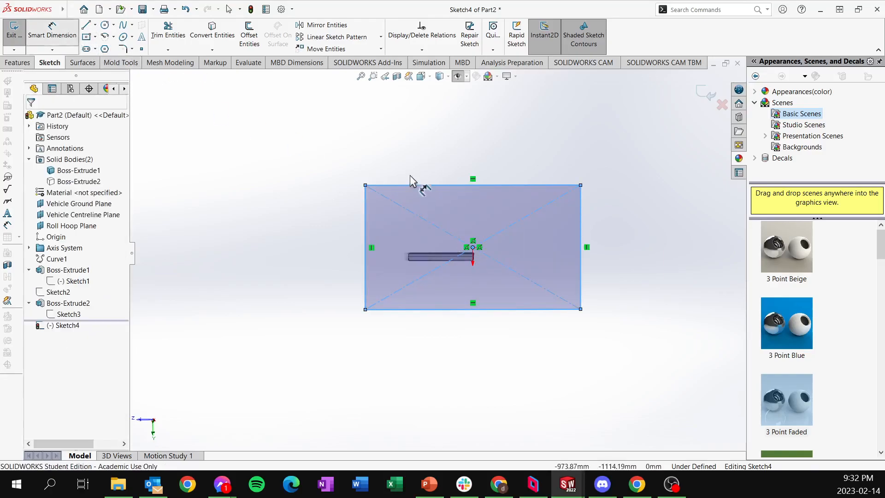
left_click(435, 185)
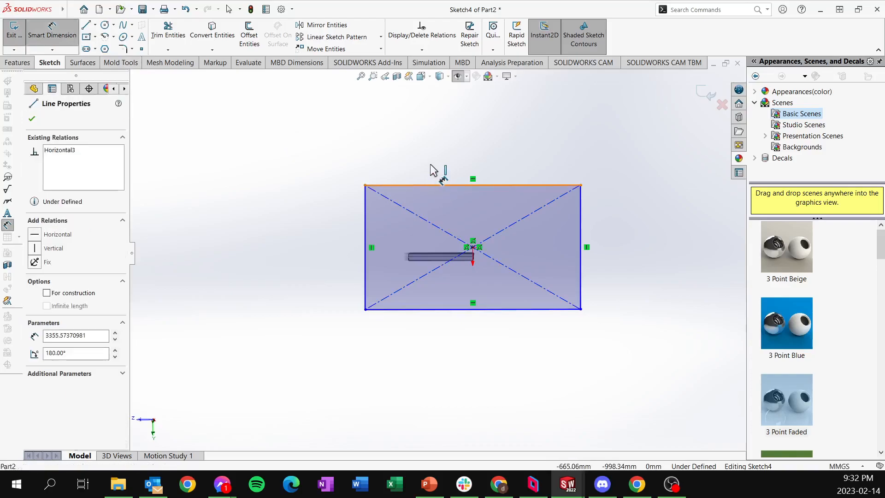
left_click(429, 165)
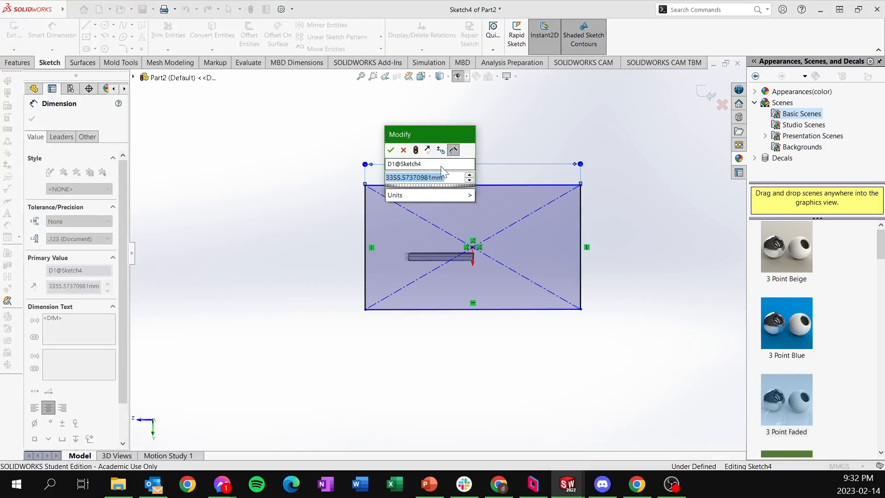
type("3.5")
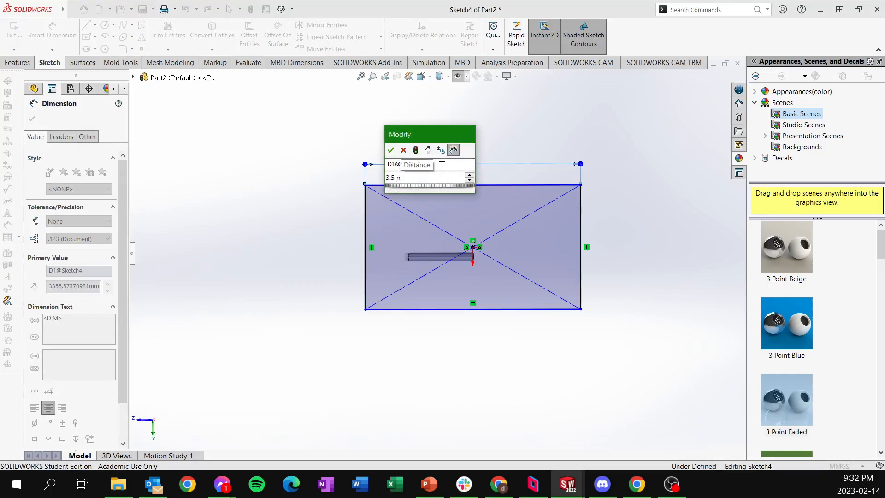
key("Return")
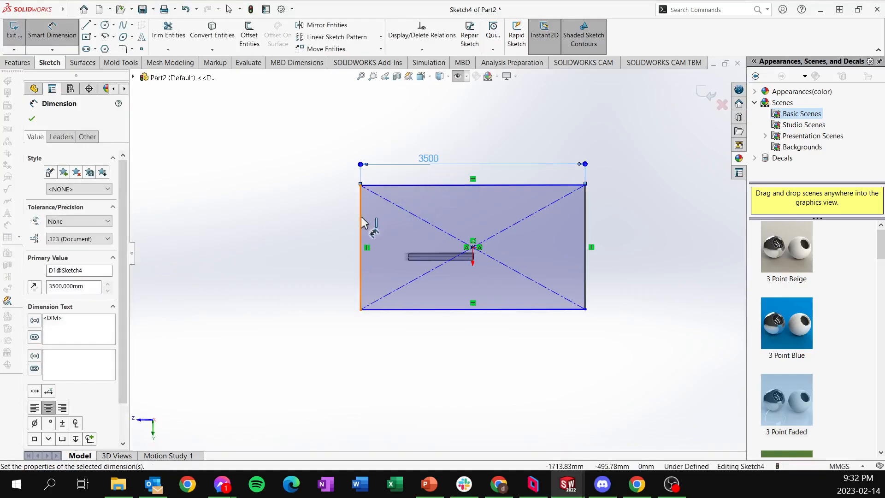
Dimension the rectangle's vertical side and set it to 4000 mm.
left_click(361, 220)
left_click(334, 223)
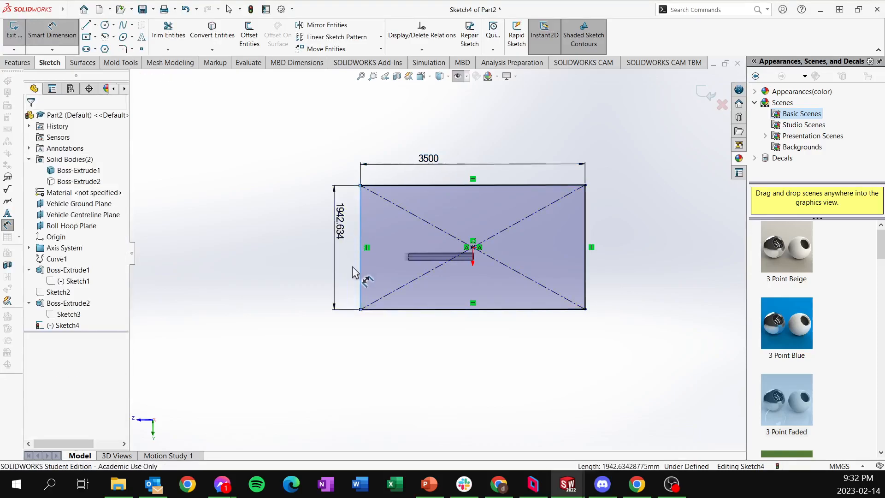
type("4")
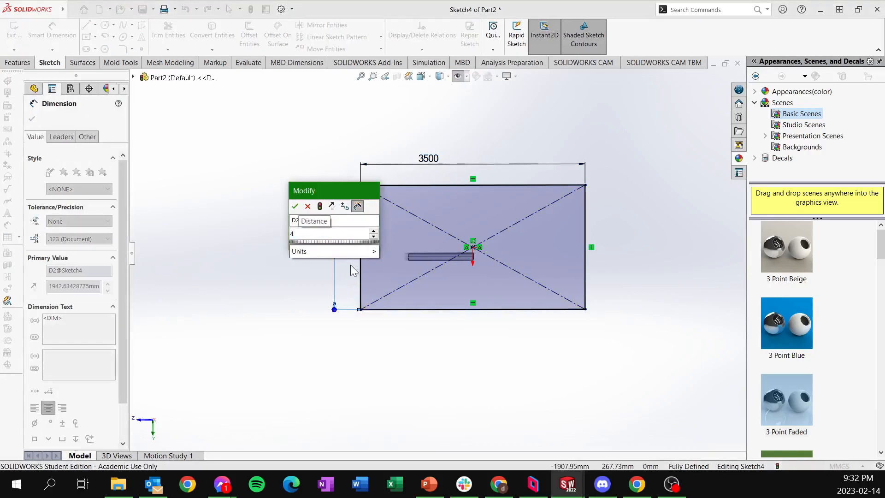
type("000")
key("Return")
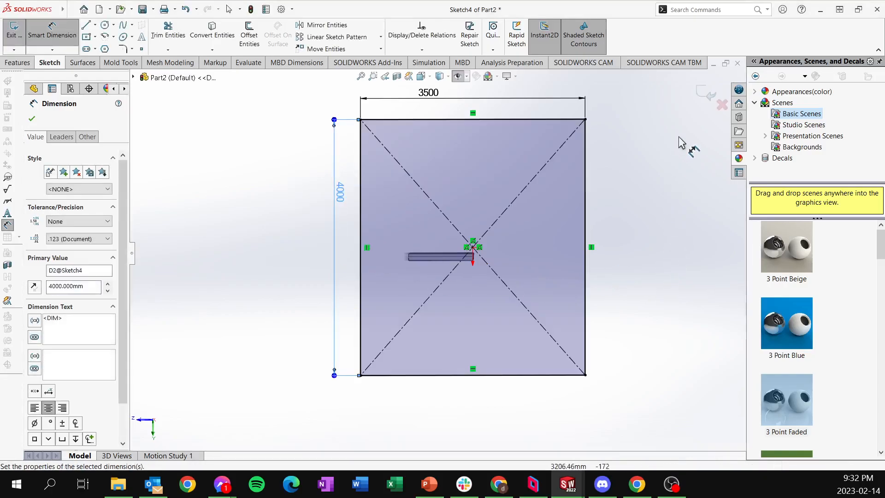
Try a value of 3.5 for the rectangle's vertical dimension.
double_click(340, 193)
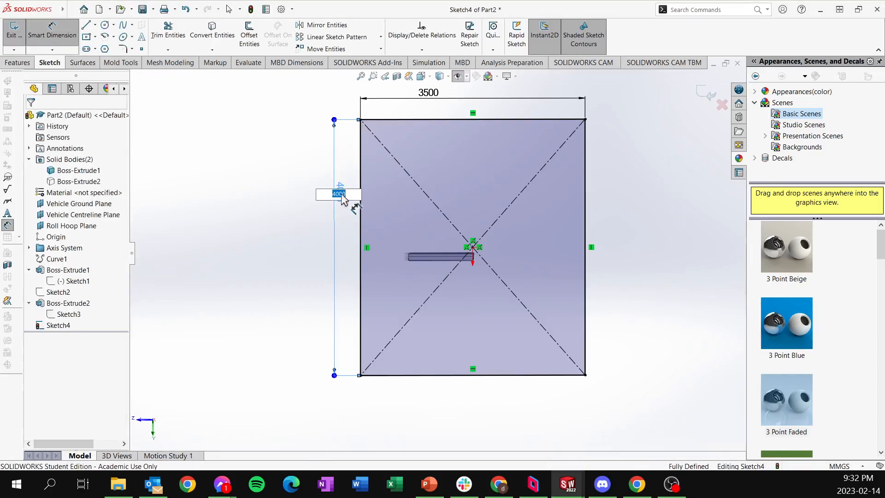
type("3.5")
key("Return")
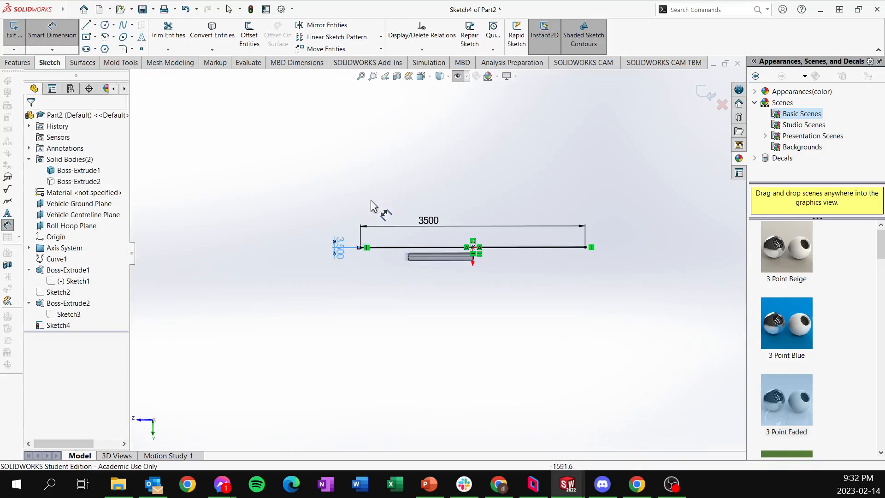
Set the rectangle's vertical dimension to 3500 mm and exit the sketch.
double_click(339, 247)
type("3500")
key("Return")
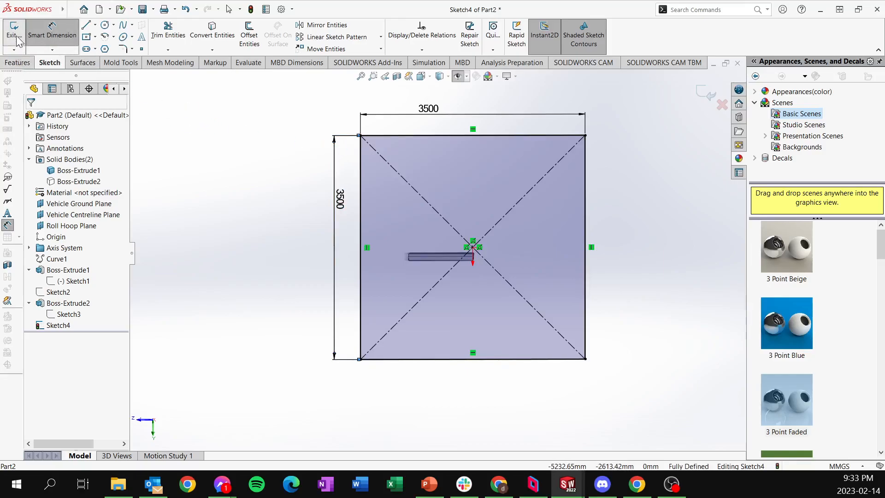
left_click(17, 41)
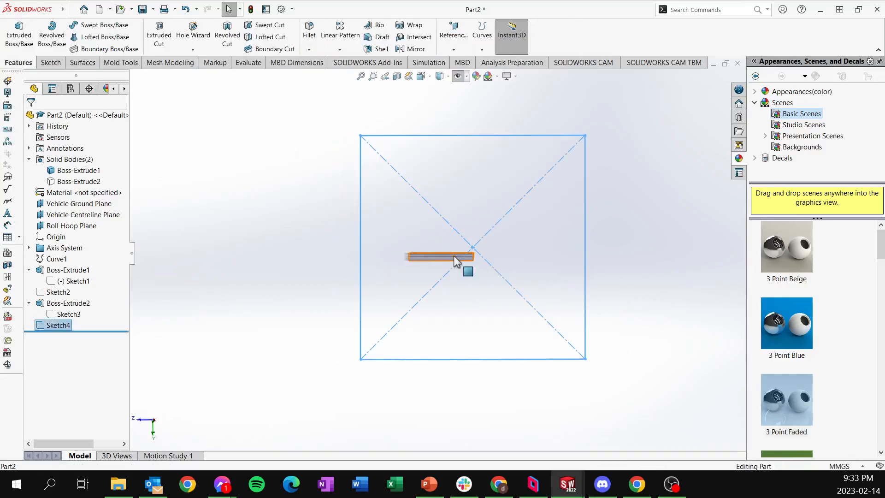
Edit the wing body's extrusion, Boss-Extrude1, so its end condition is Mid Plane.
left_click(454, 255)
left_click(480, 216)
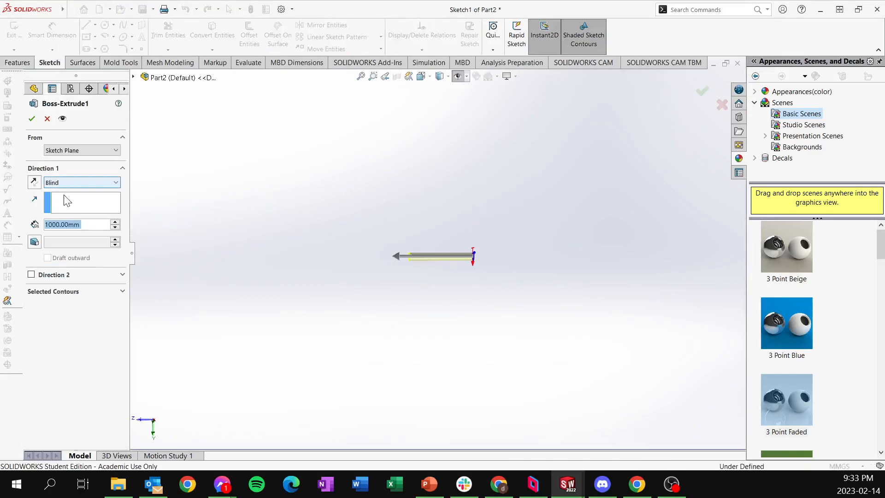
left_click(62, 183)
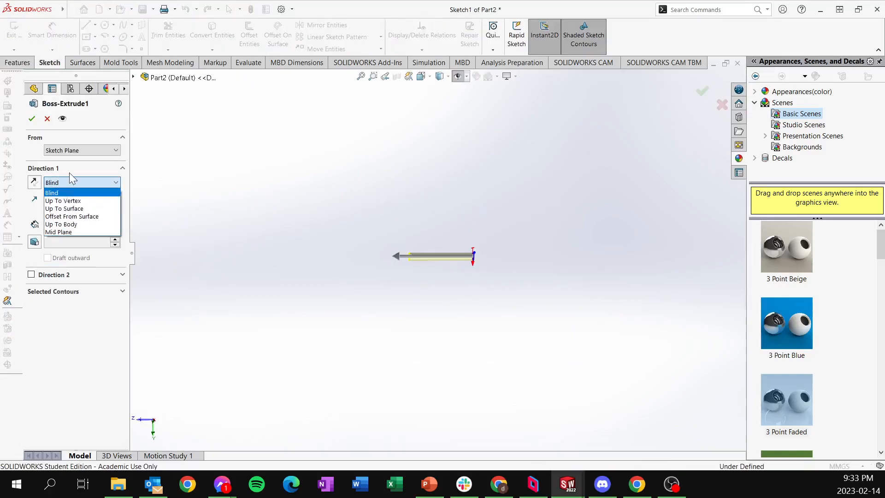
left_click(67, 232)
left_click(32, 118)
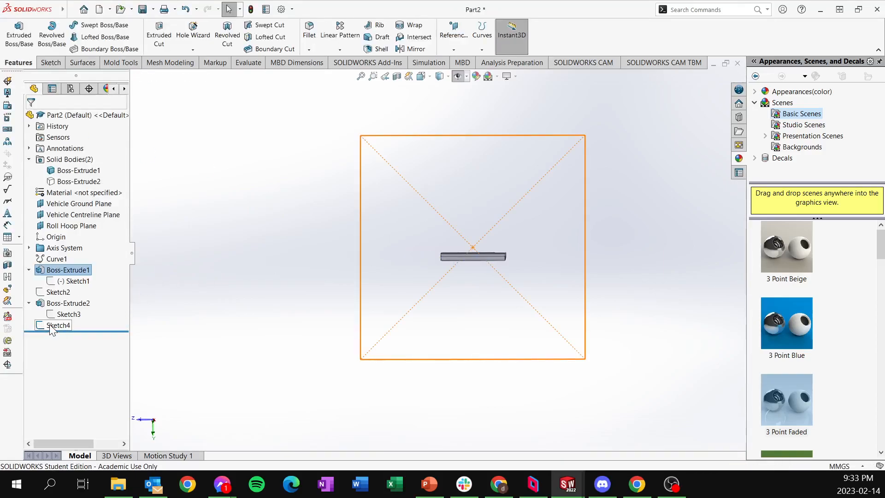
Extrude the square Sketch4 about 6569 mm in Direction 1 and 2000 mm in Direction 2, with Merge result turned off.
left_click(64, 326)
left_click(22, 44)
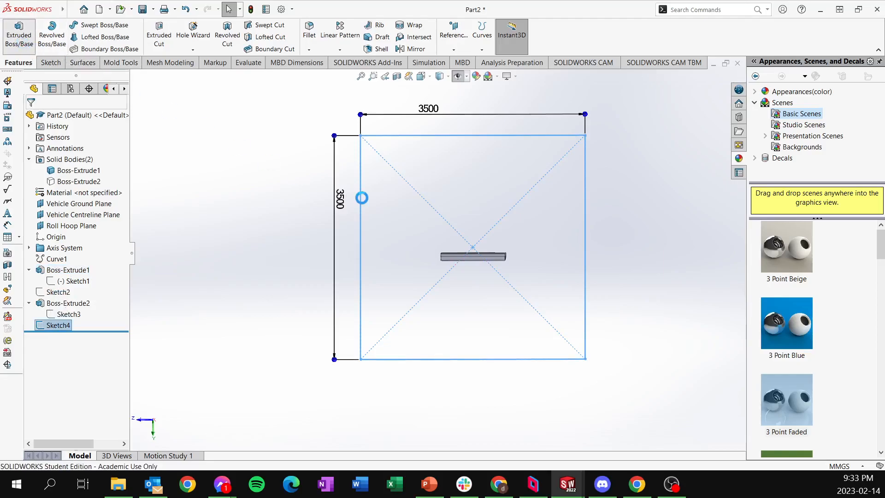
middle_click_drag(453, 273, 370, 263)
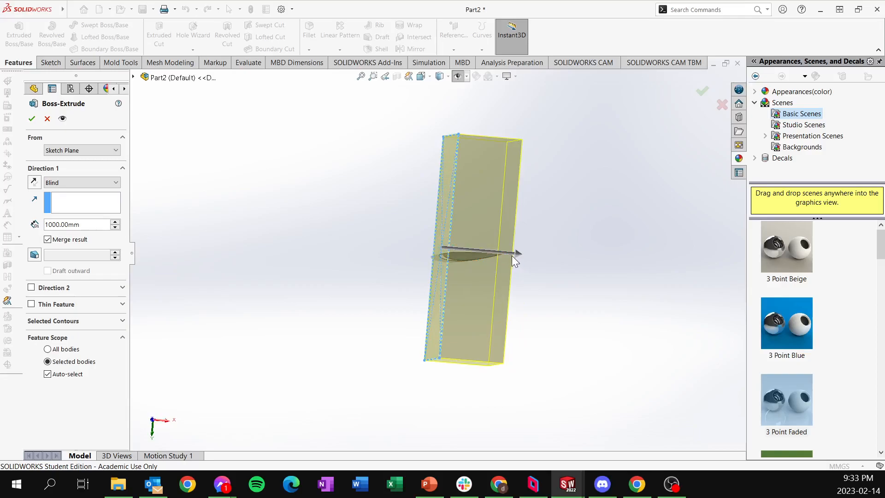
left_click(57, 289)
scroll(381, 282, "up", 5)
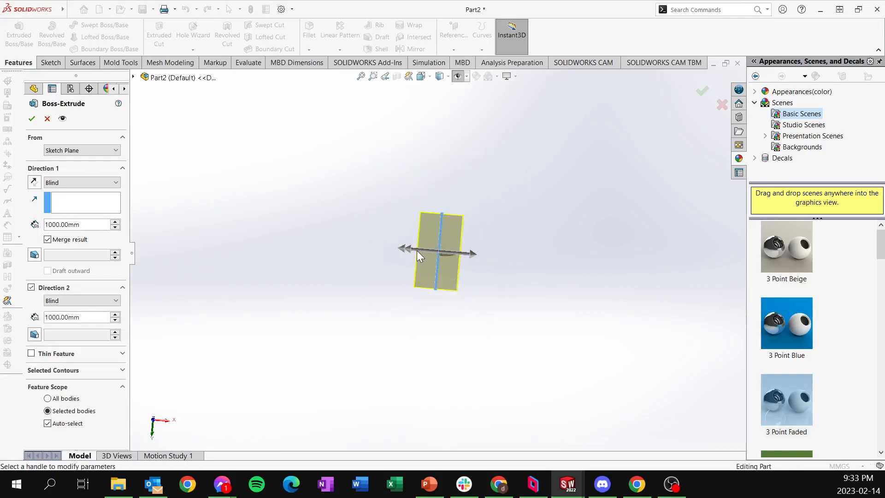
left_click_drag(419, 255, 343, 243)
left_click_drag(472, 253, 660, 275)
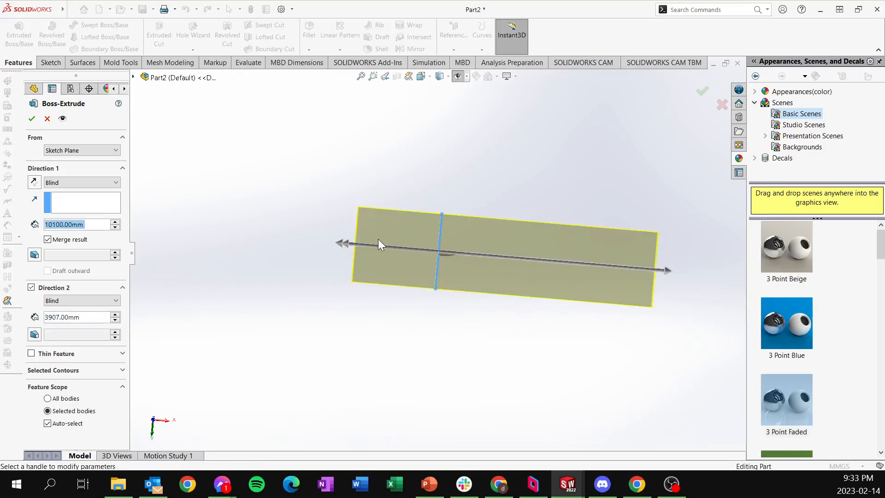
left_click_drag(349, 244, 397, 271)
left_click_drag(681, 280, 595, 269)
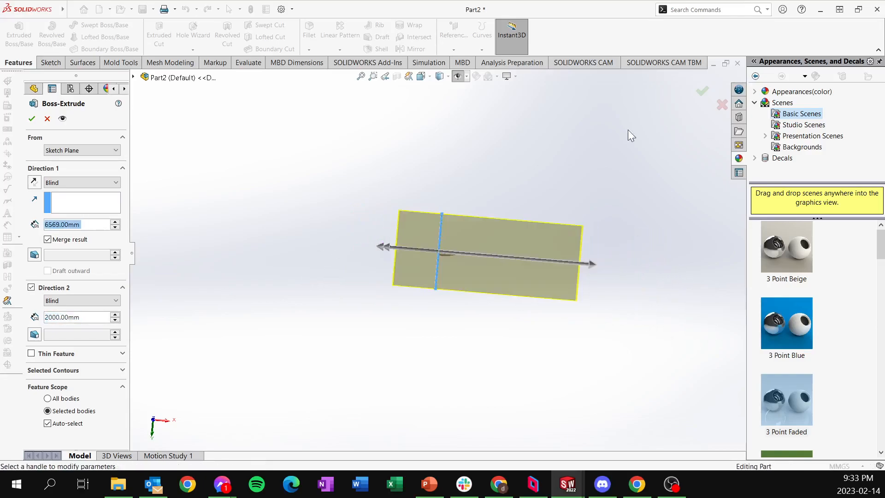
left_click(69, 241)
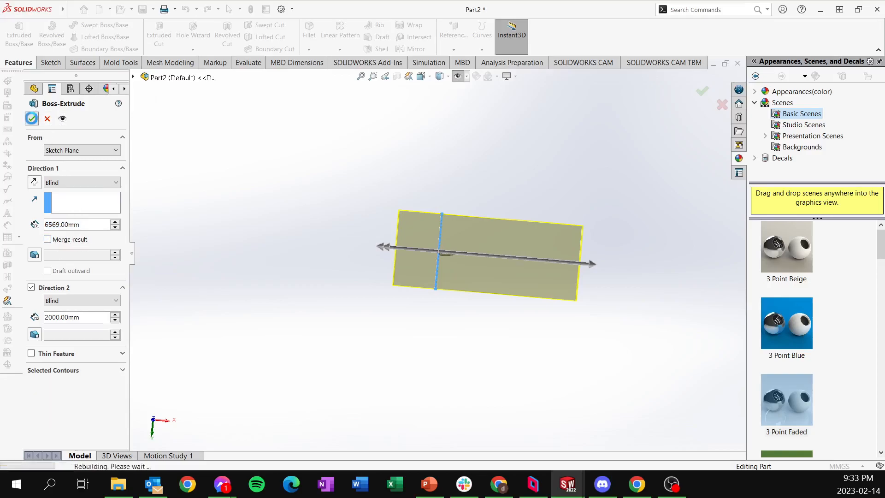
left_click(31, 119)
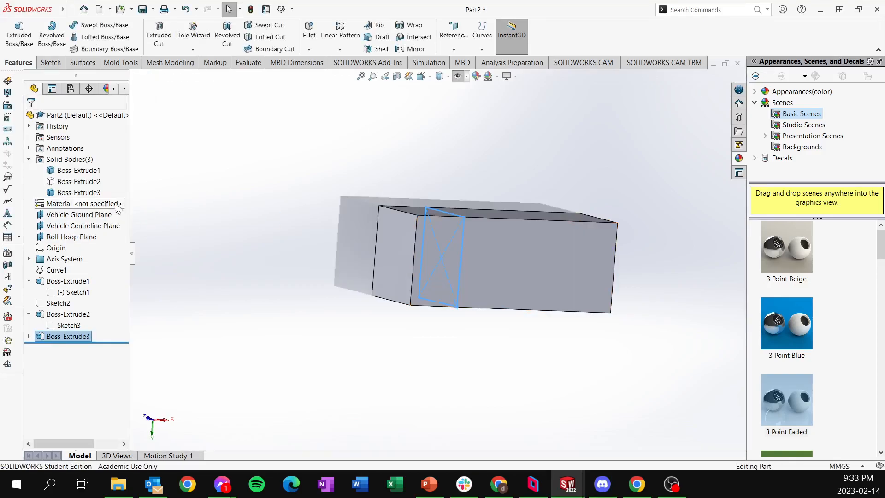
Select the large box body, Boss-Extrude3, and export to a STEP AP214 file named domain in the Winter 23 training folder.
left_click(92, 192)
left_click(81, 170)
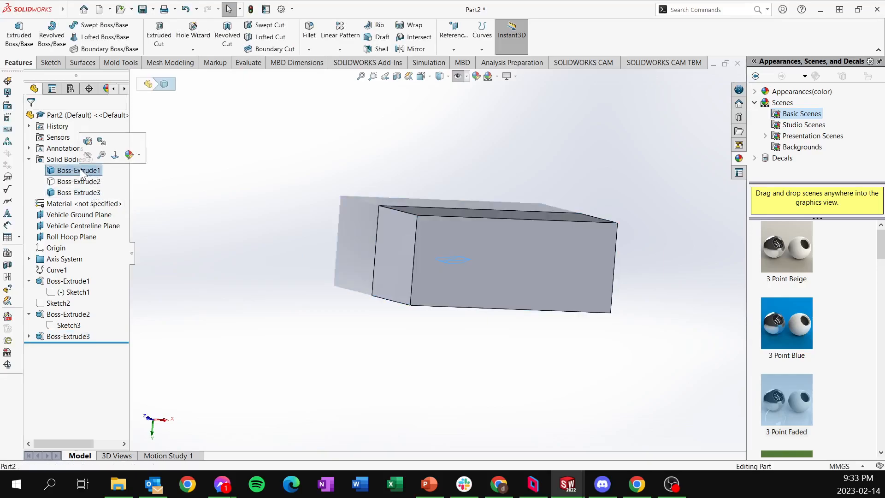
left_click(78, 193)
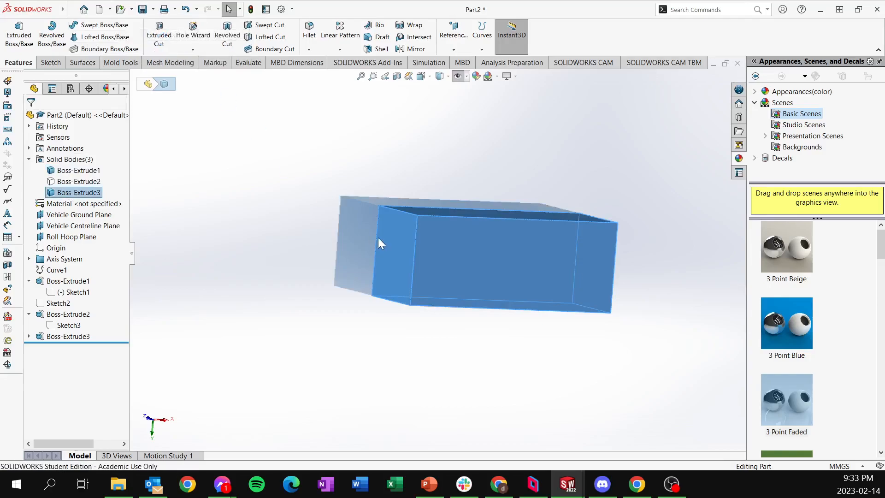
key("ctrl+s")
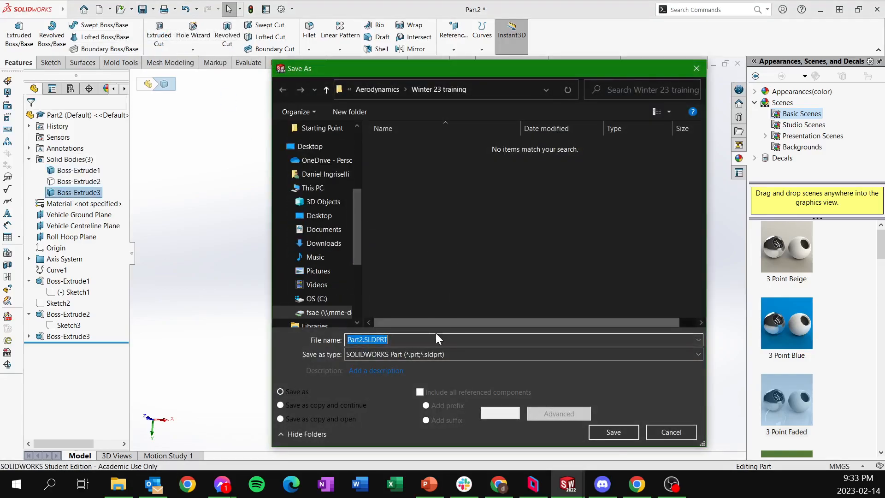
left_click(430, 353)
left_click(417, 339)
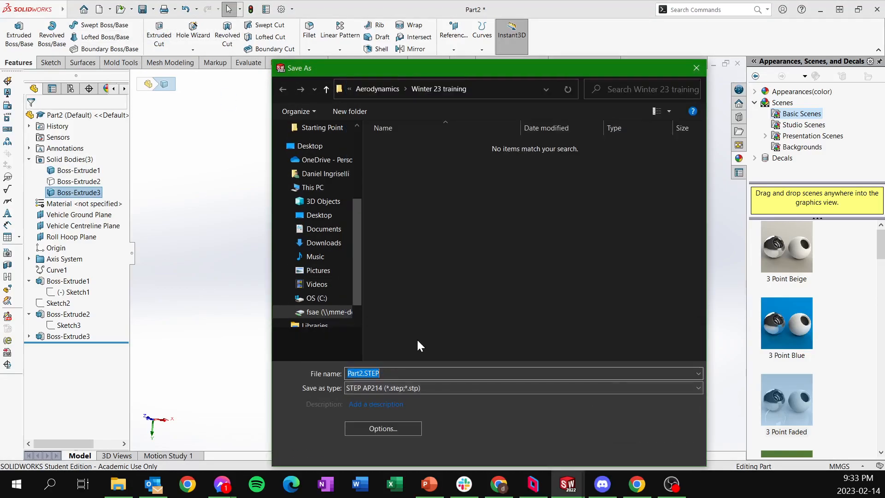
type("domain")
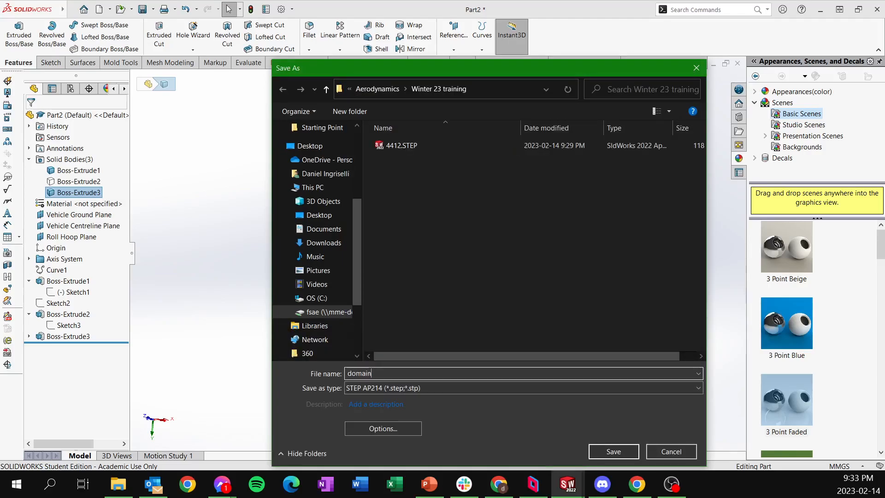
key("Return")
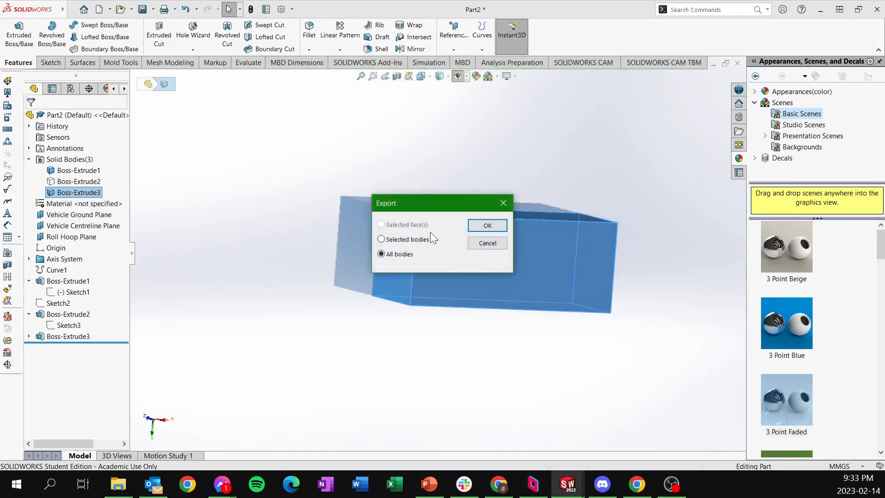
left_click(487, 225)
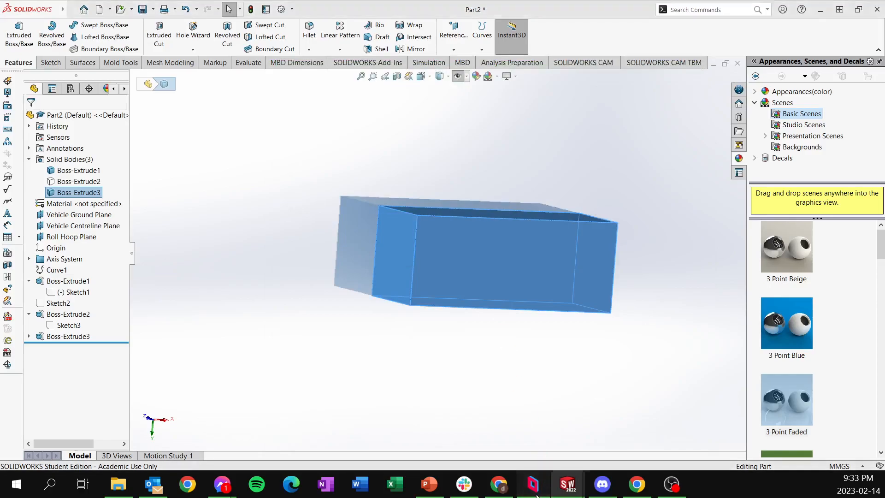
Switch to the Parsec remote desktop and copy domain.STEP from the Winter 23 training folder into Downloads.
left_click(534, 484)
left_click(212, 462)
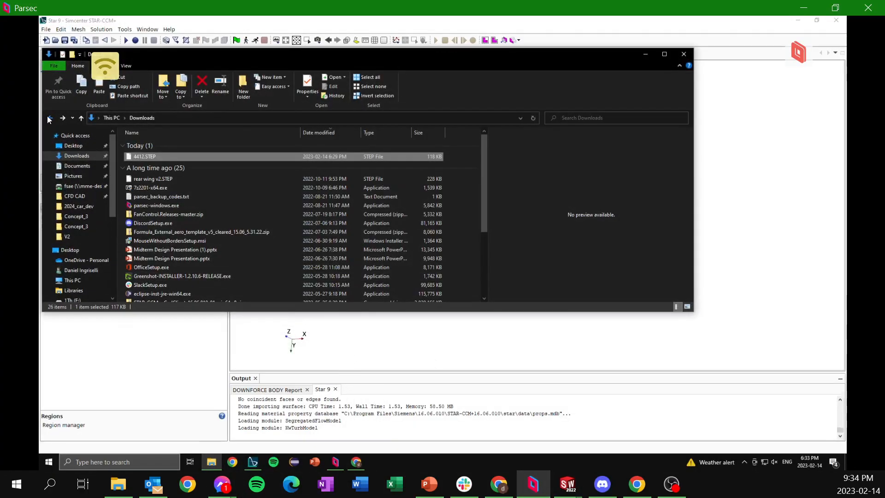
left_click(51, 118)
right_click(174, 156)
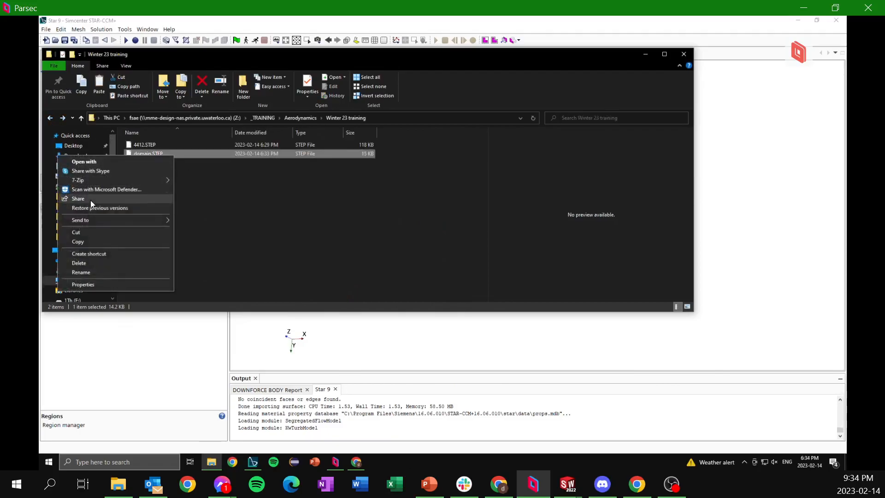
left_click(84, 242)
left_click(63, 118)
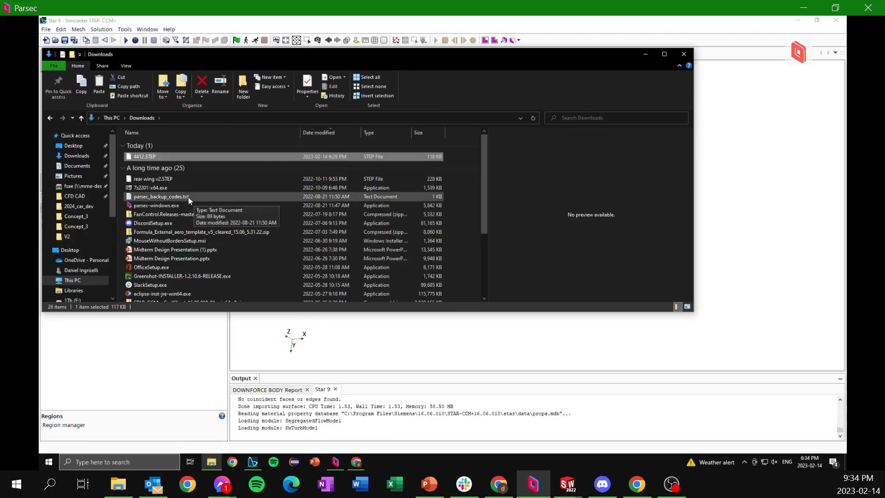
key("ctrl+v")
In STAR-CCM+, import domain.STEP from Downloads as a new part with Open Geometry Scene After Import turned off.
left_click(152, 365)
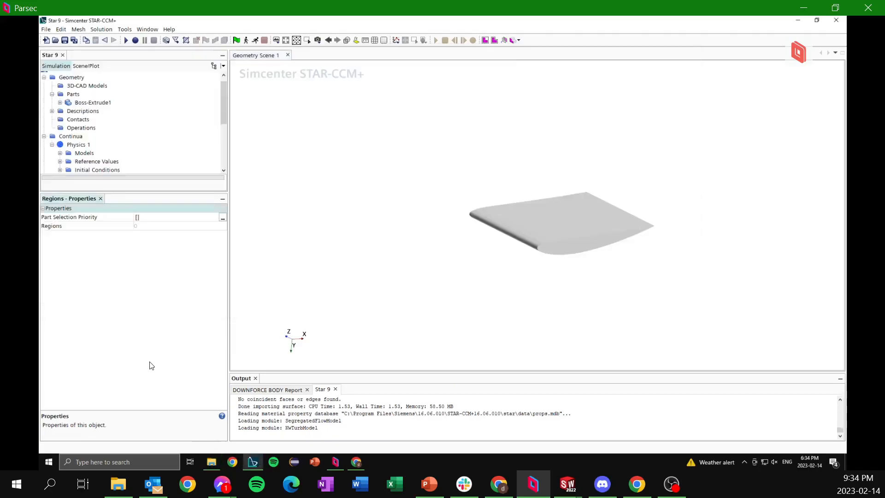
left_click(178, 39)
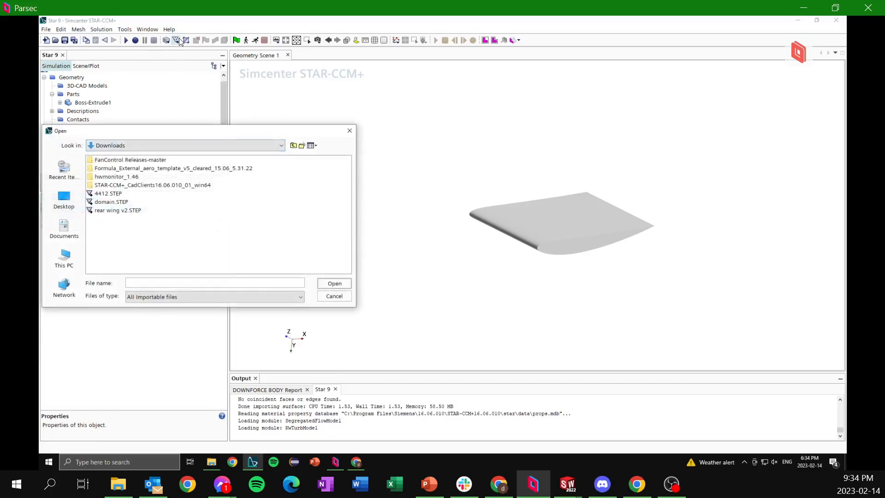
left_click(109, 203)
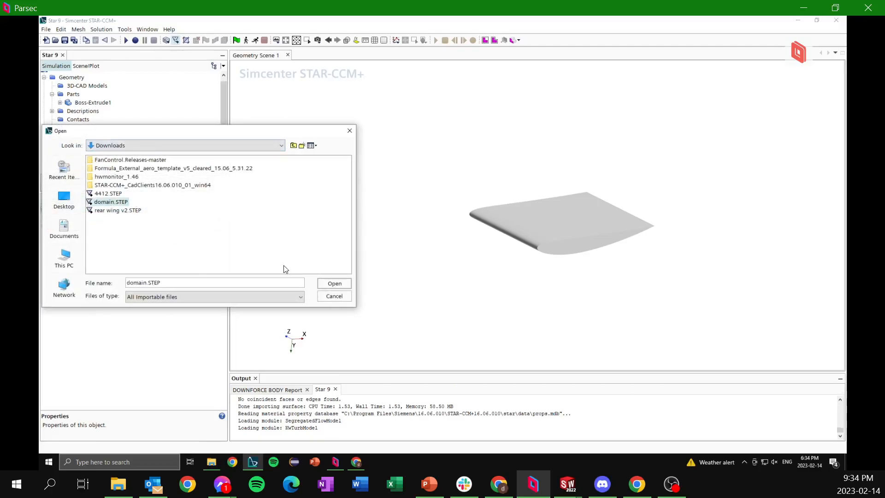
left_click(337, 283)
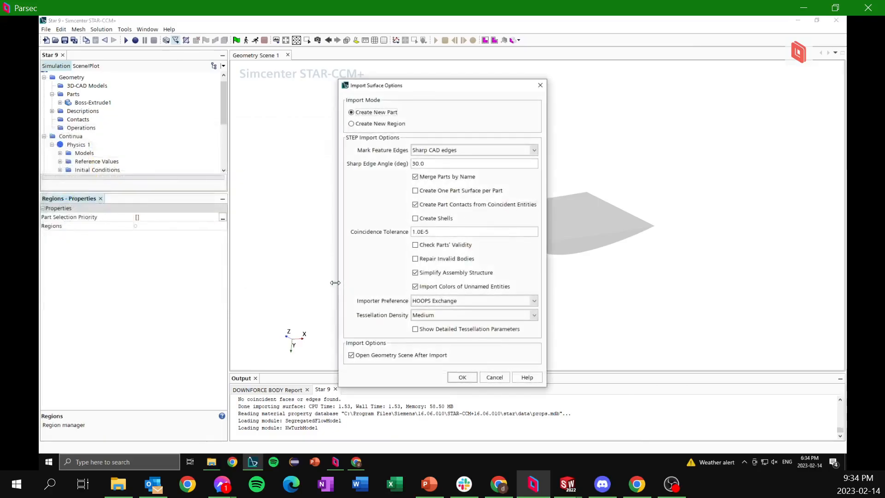
left_click(432, 359)
left_click(461, 377)
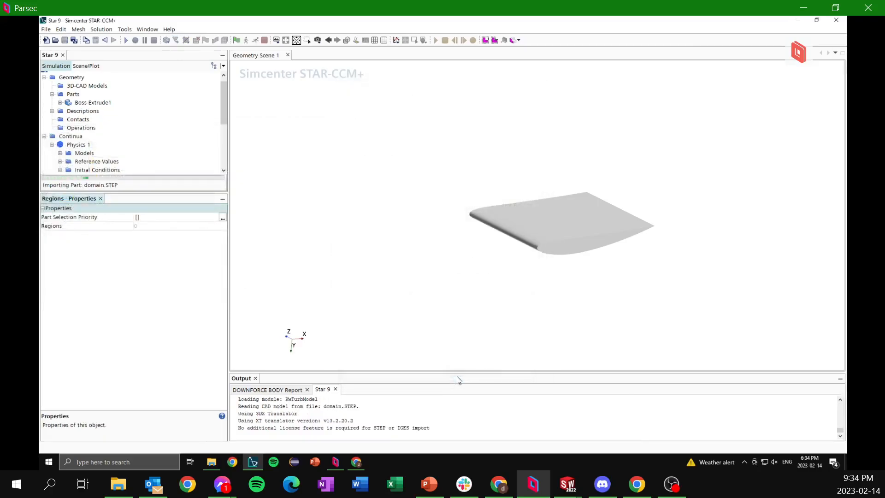
Rename the imported box part Boss-Extrude3 as domain.
left_click(95, 103)
left_click(99, 111)
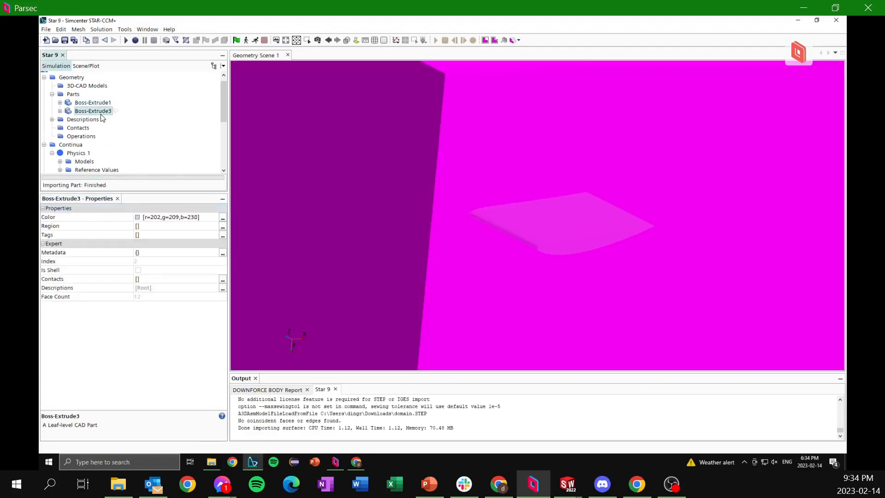
right_click(102, 118)
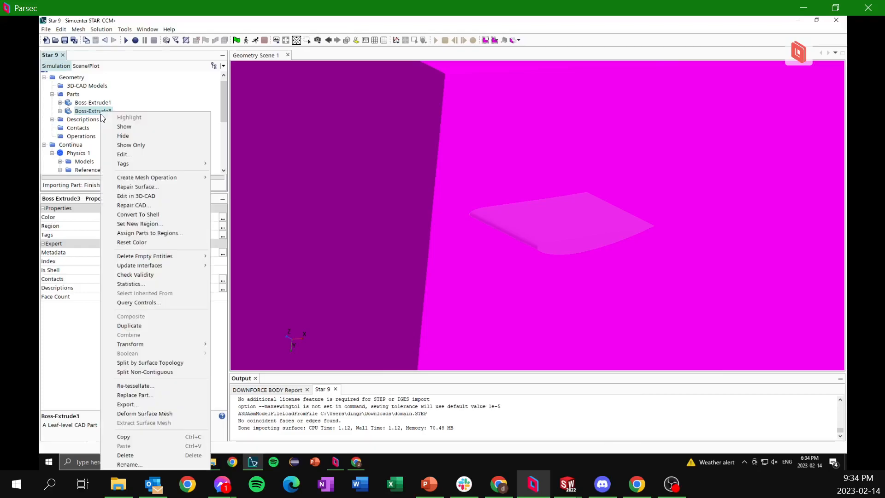
left_click(152, 464)
type("domain")
key("Return")
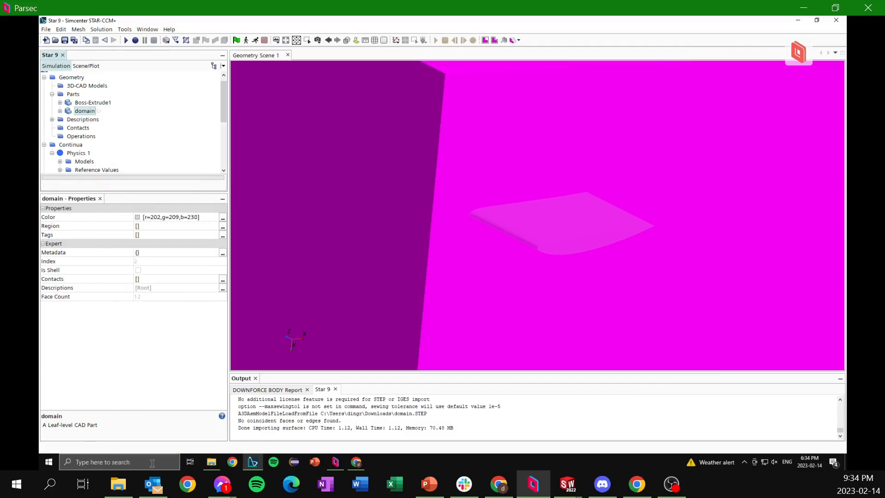
Rename the airfoil part Boss-Extrude1 as wing.
left_click(90, 102)
right_click(90, 102)
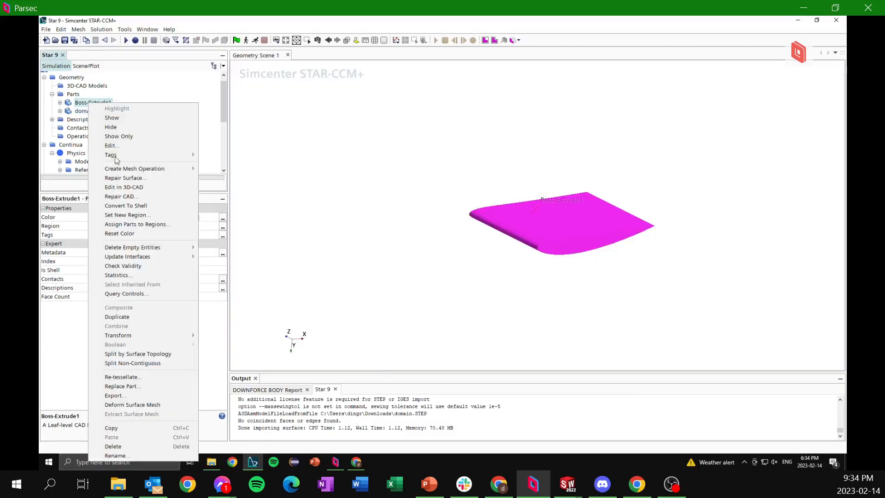
left_click(173, 454)
type("wing")
key("Return")
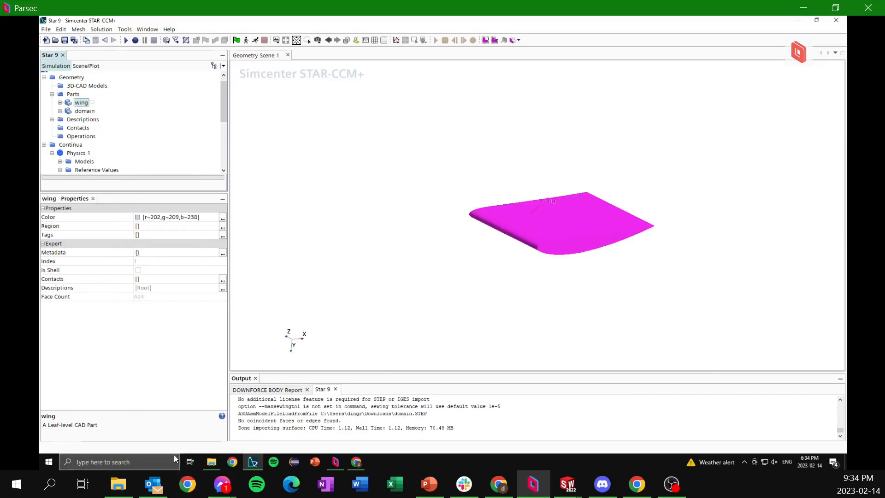
Split the domain part's Faces surface by patch, creating a surface named inlet from end patch 19.
left_click(60, 111)
left_click(69, 120)
left_click(104, 131)
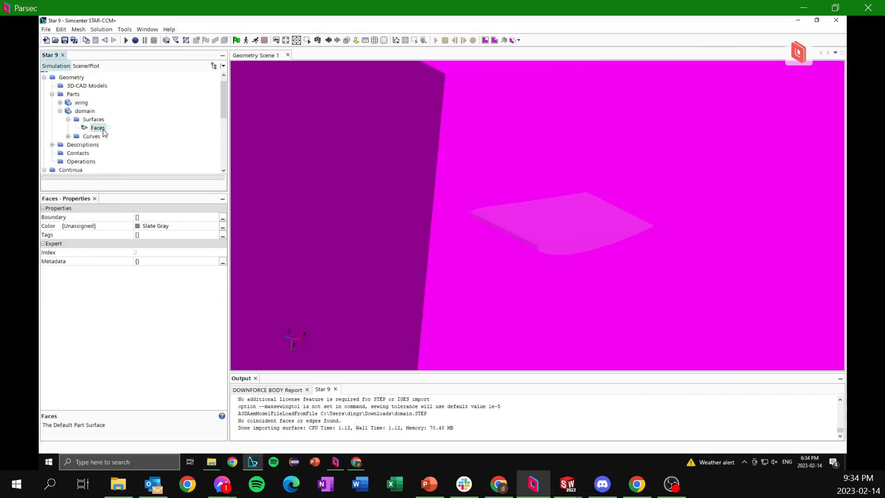
right_click(103, 132)
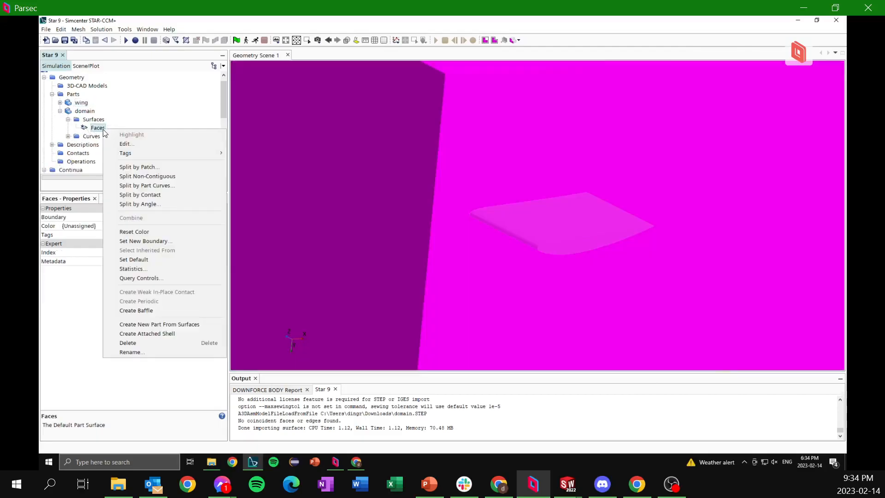
left_click(152, 167)
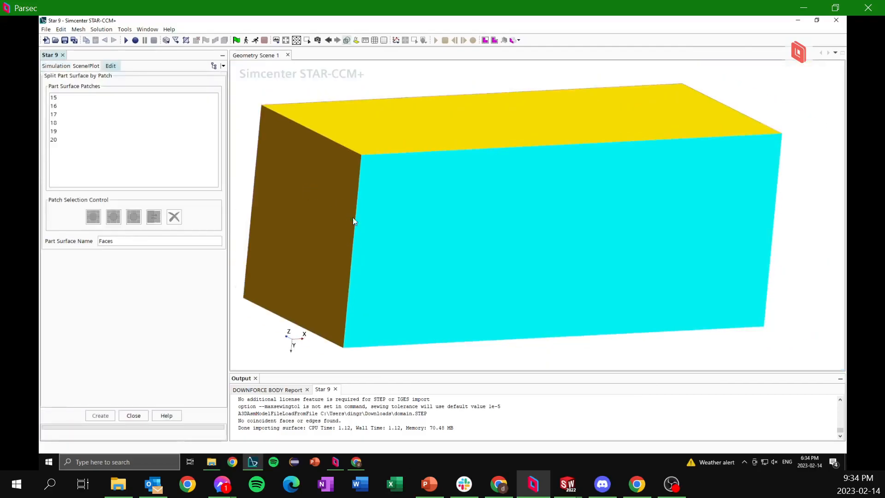
left_click(335, 210)
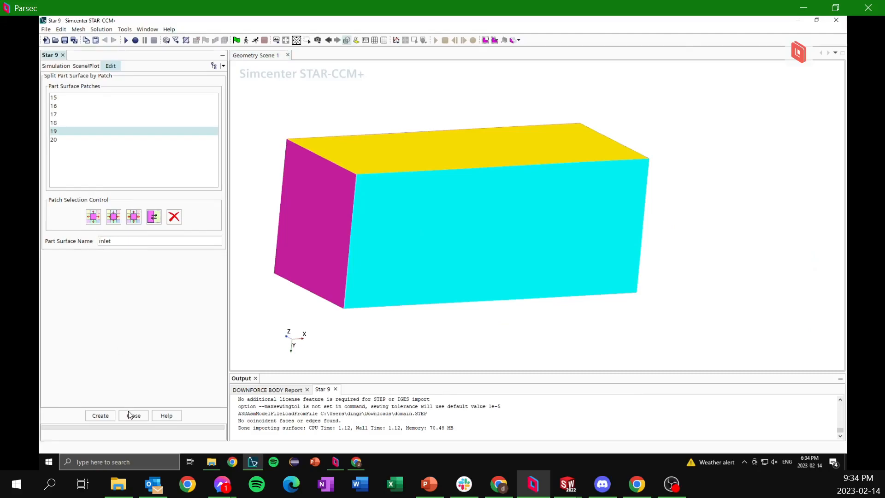
left_click(99, 415)
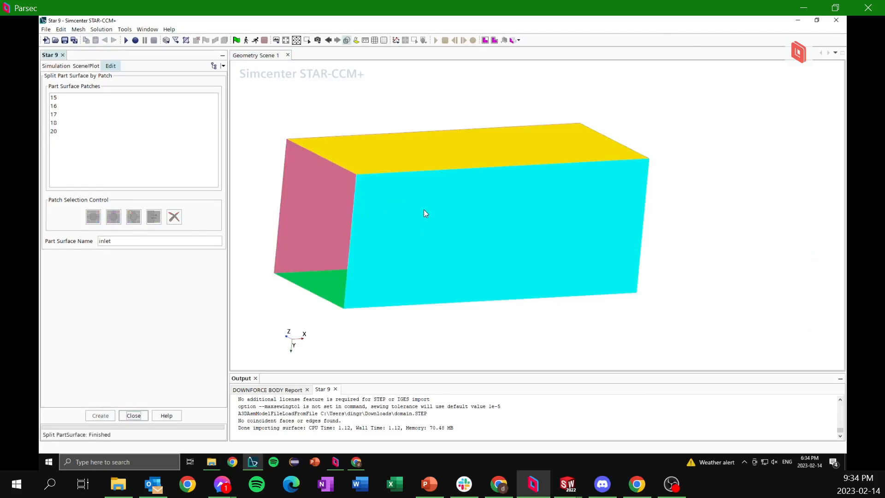
Split off the opposite end face, patch 20, as a surface named outlet and finish the patch splitting.
left_click_drag(529, 202, 548, 163)
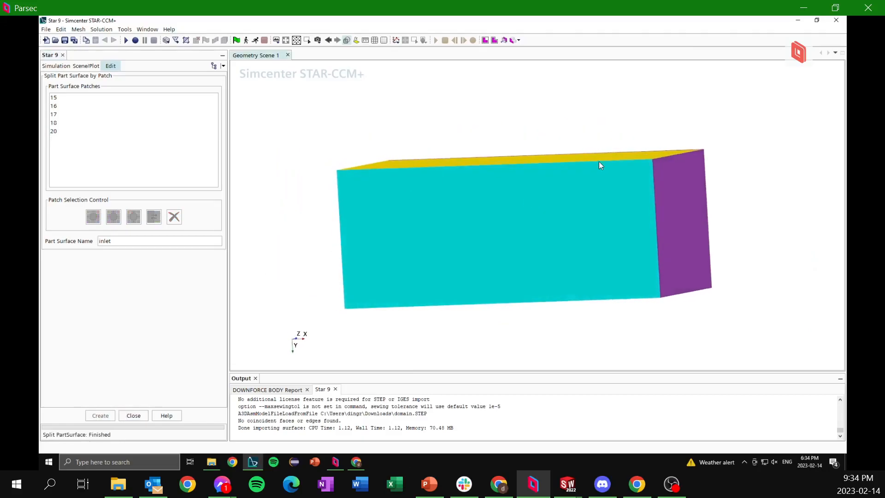
left_click(681, 177)
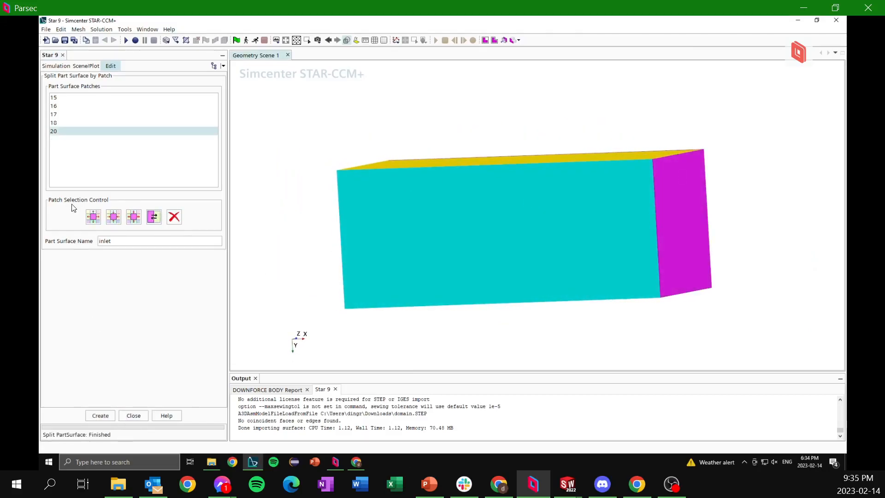
double_click(113, 240)
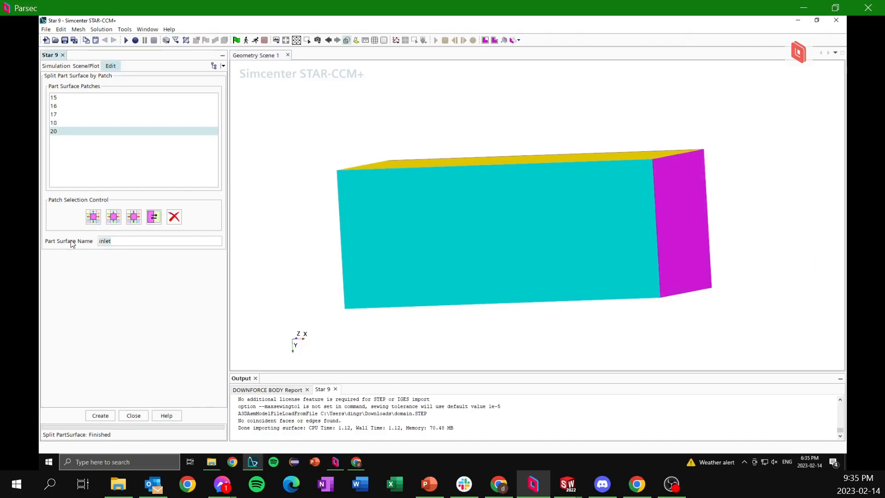
left_click(105, 416)
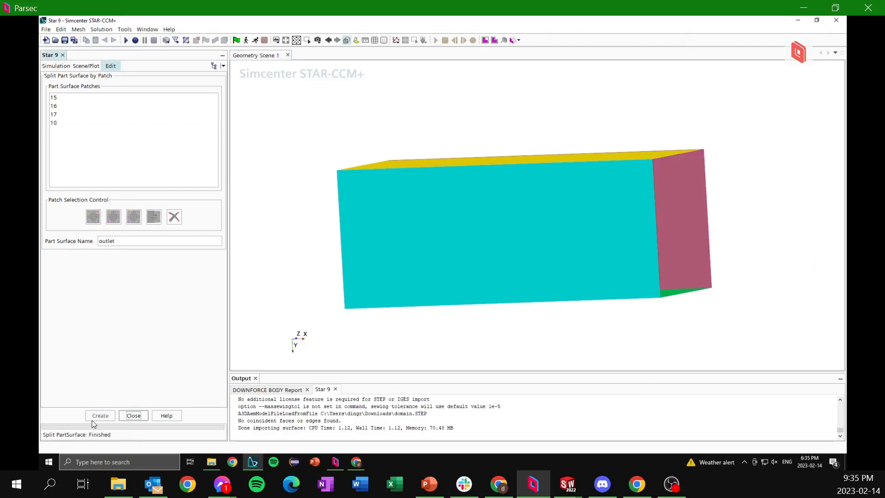
left_click(124, 419)
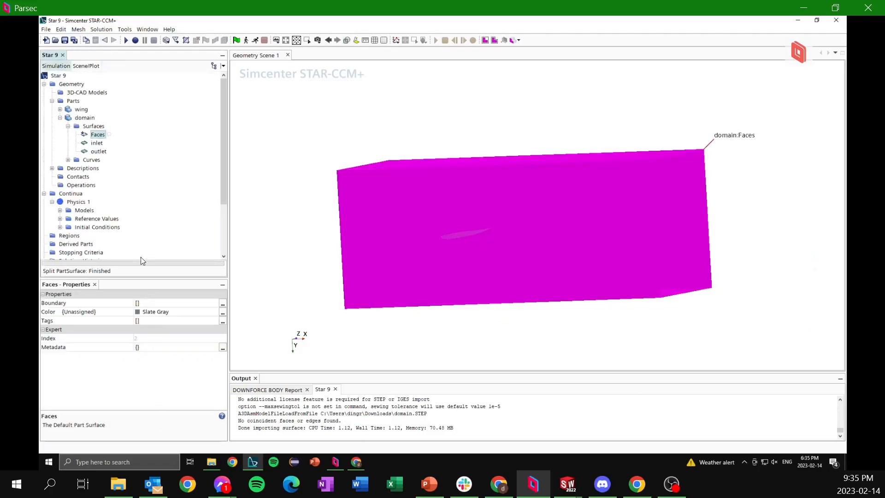
Rename the domain's remaining Faces surface as sym.
right_click(100, 137)
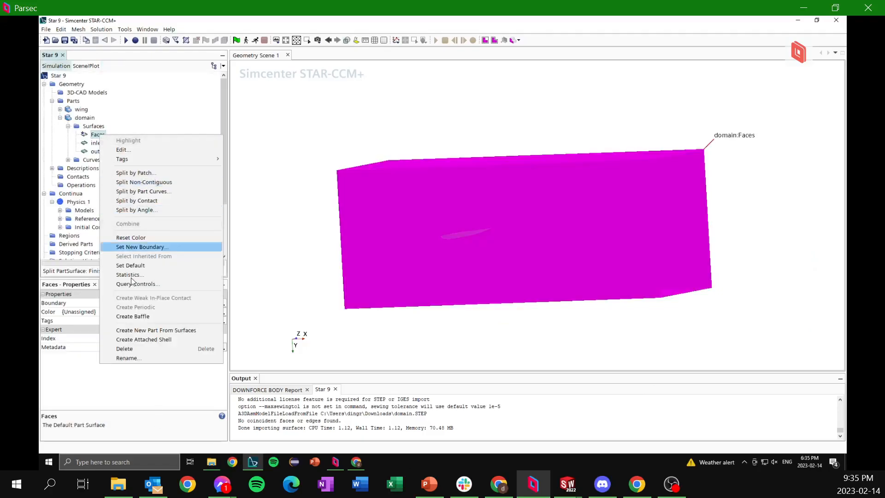
left_click(127, 358)
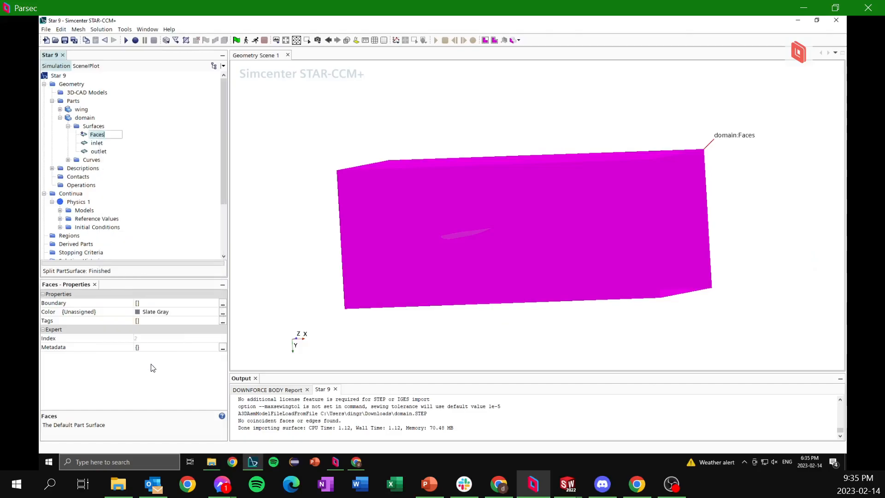
type("sym")
key("Return")
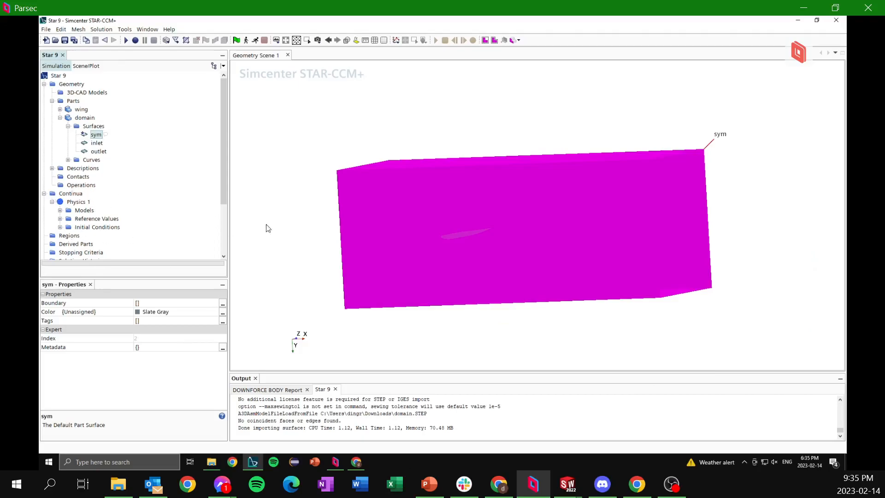
Start a Subtract mesh operation under Operations with domain and wing as the input parts.
left_click_drag(421, 225, 424, 153)
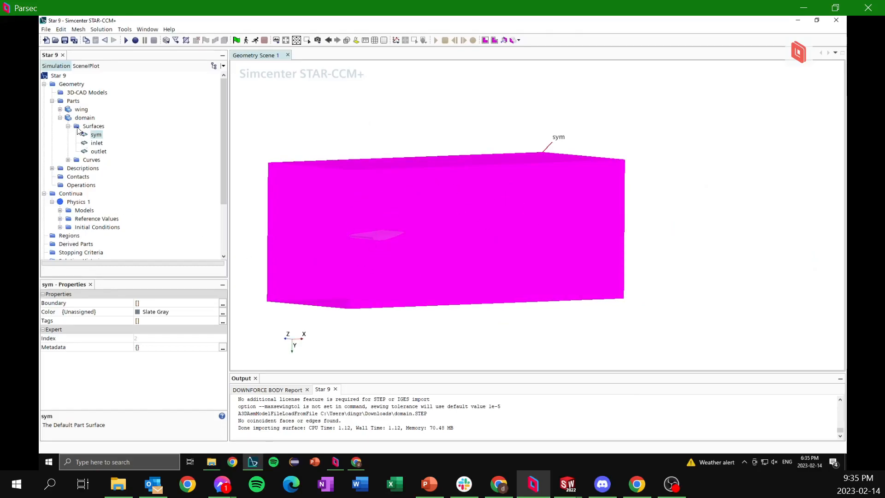
scroll(85, 180, "down", 1)
right_click(89, 160)
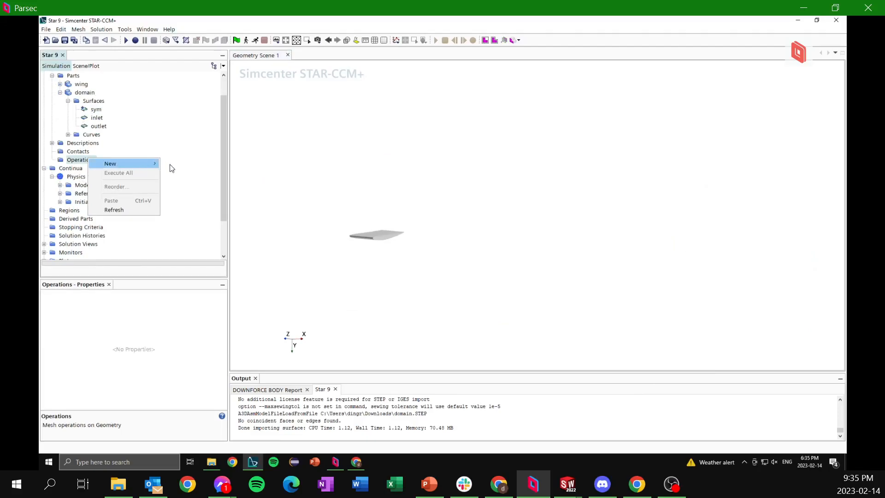
mouse_move(154, 164)
mouse_move(206, 184)
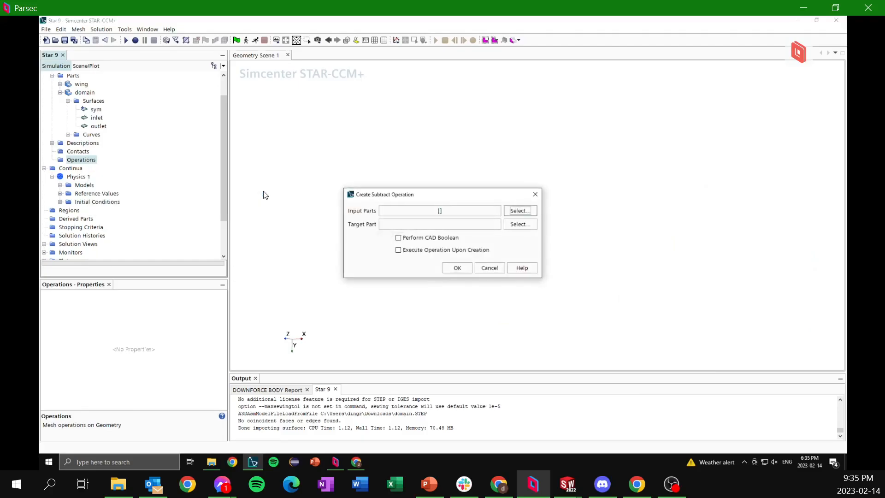
left_click(512, 212)
left_click(362, 178)
left_click(362, 187, "shift")
left_click(485, 324)
Set domain as the target part and create the subtraction with Perform CAD Boolean and Execute Operation Upon Creation enabled.
left_click(525, 227)
left_click(362, 178)
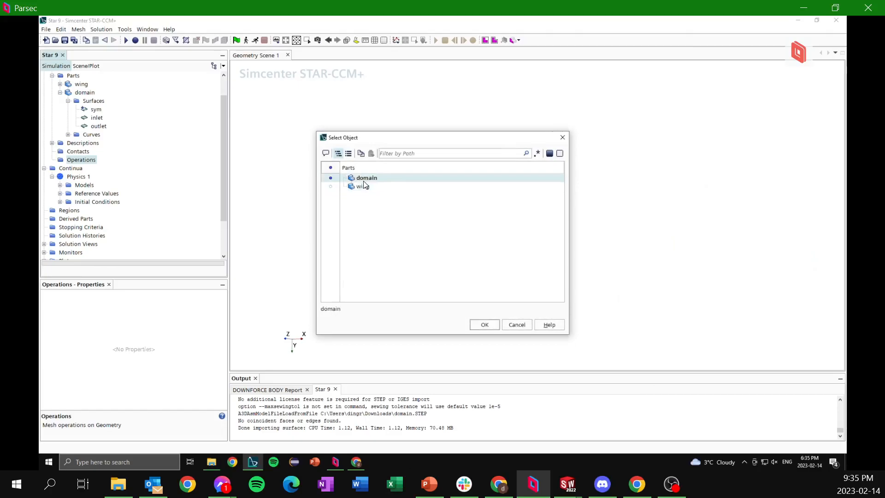
left_click(485, 324)
left_click(426, 238)
left_click(428, 250)
left_click(458, 268)
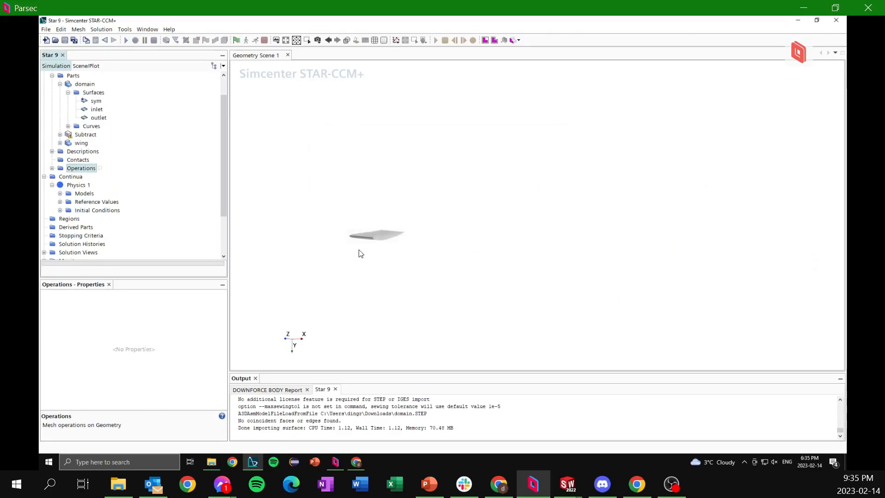
Change the parts shown by Geometry Scene 1's Surface 1 displayer from the wing faces to the Subtract part.
scroll(83, 199, "down", 3)
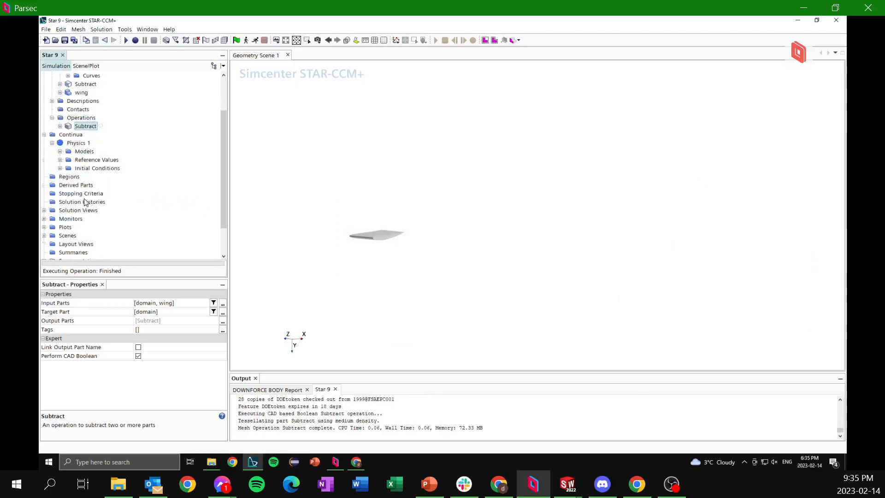
left_click(43, 222)
left_click(52, 231)
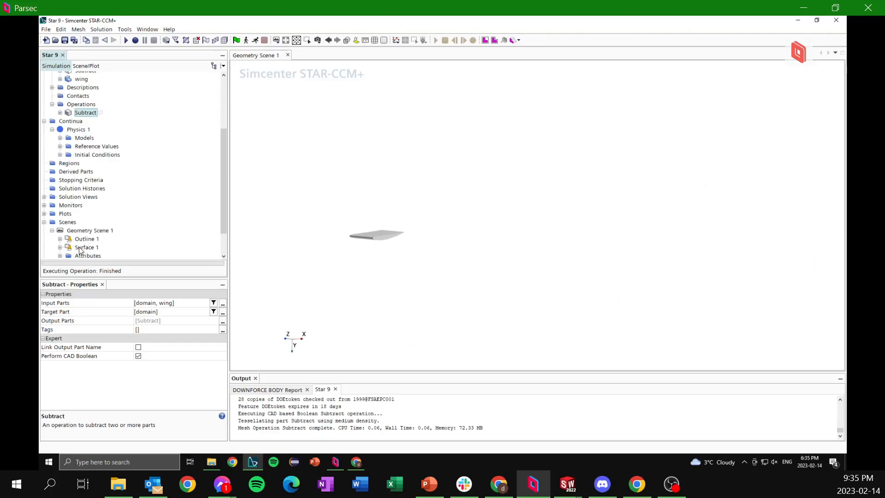
left_click(84, 247)
scroll(177, 337, "down", 3)
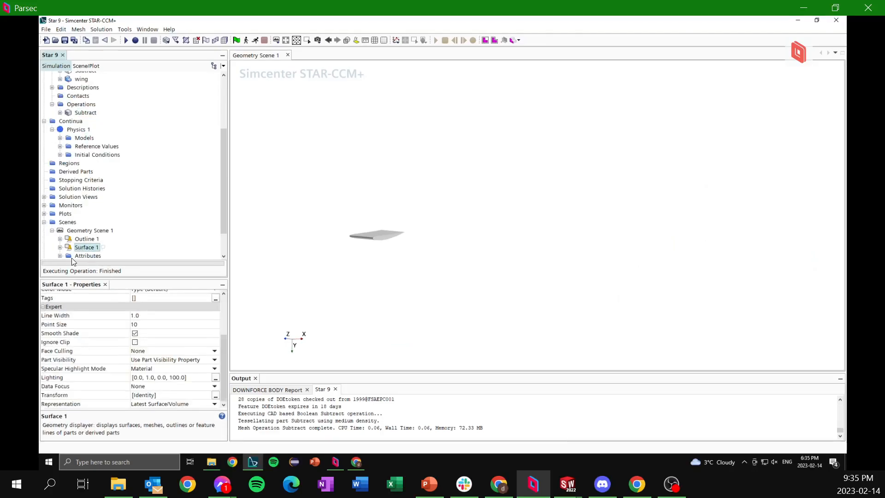
left_click(59, 247)
left_click(90, 240)
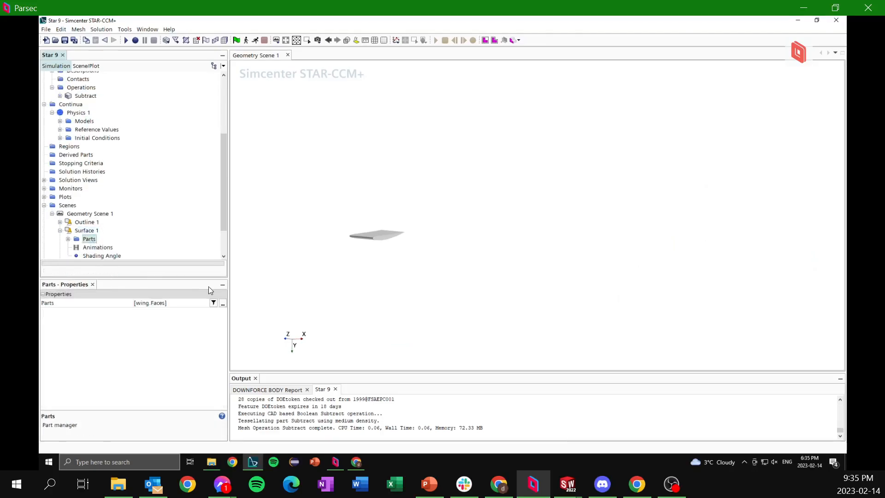
left_click(222, 303)
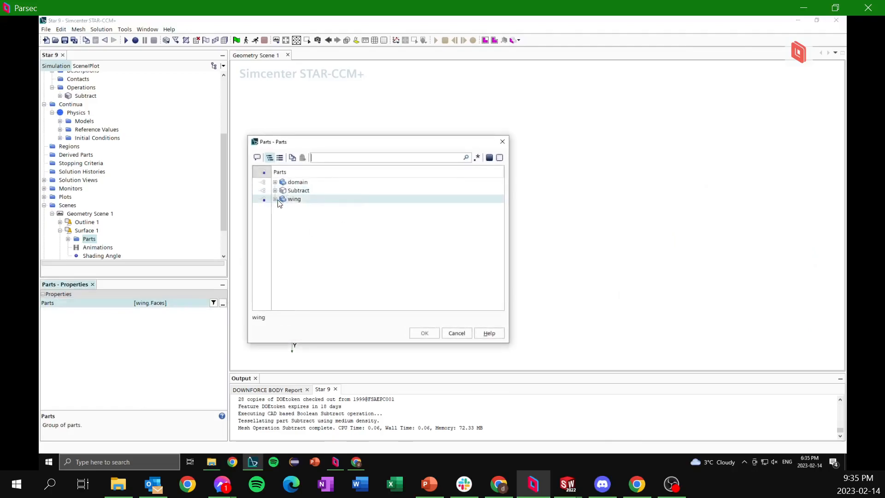
left_click(264, 191)
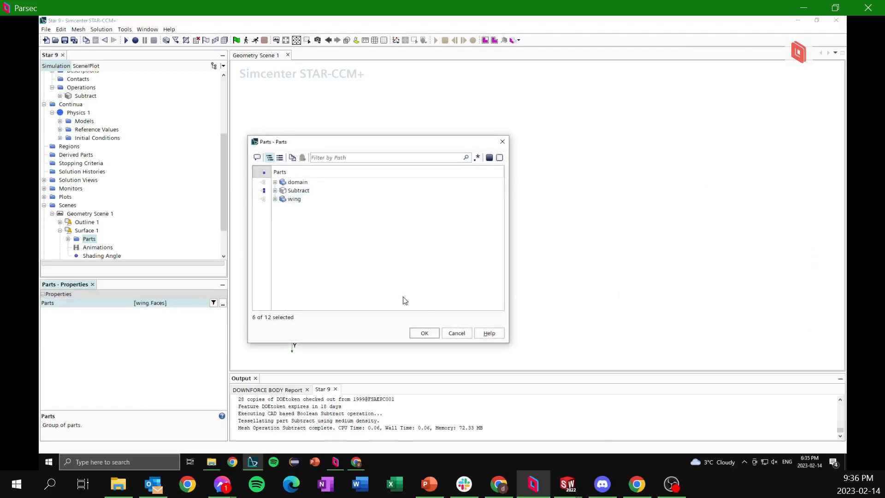
left_click(425, 334)
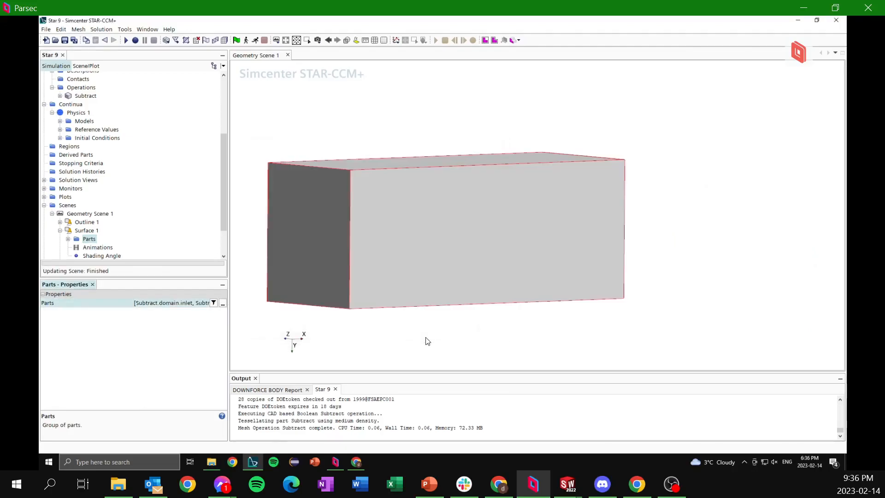
Make the geometry scene transparent to inspect the wing cavity inside the domain.
left_click(347, 40)
scroll(411, 262, "up", 6)
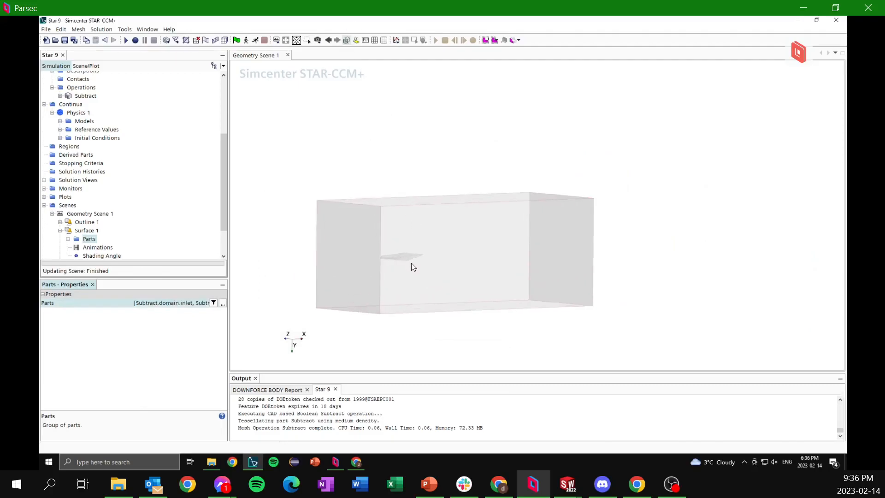
left_click_drag(483, 248, 566, 267)
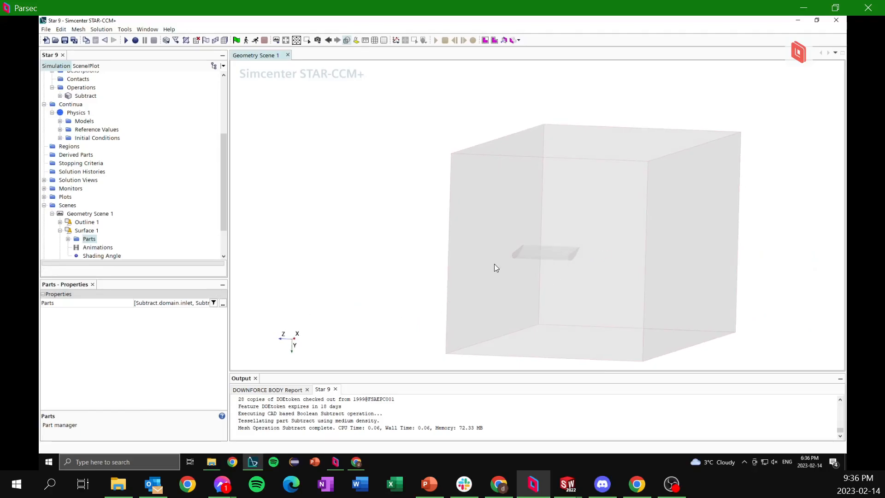
Create a new standard region under Regions.
scroll(98, 180, "up", 2)
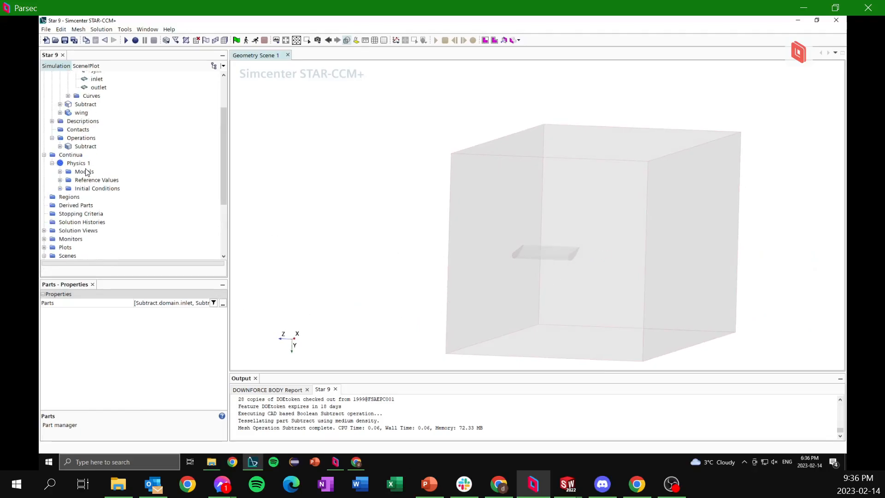
scroll(74, 161, "down", 1)
right_click(69, 172)
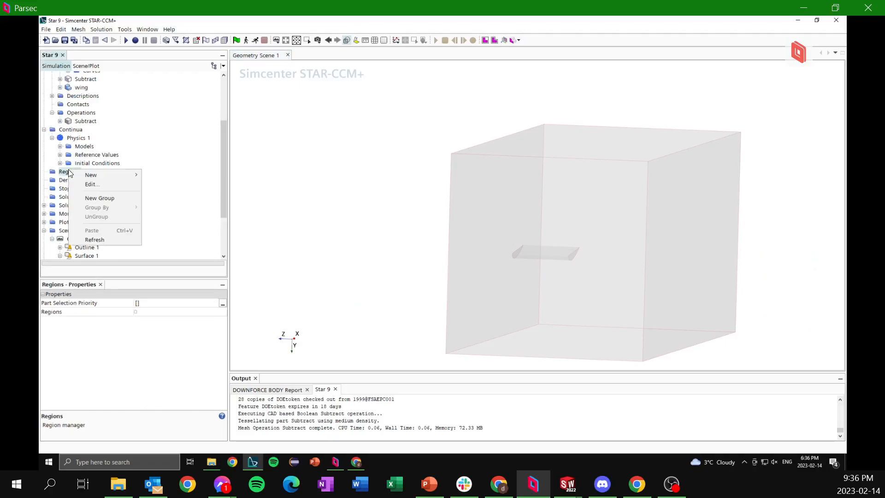
mouse_move(90, 179)
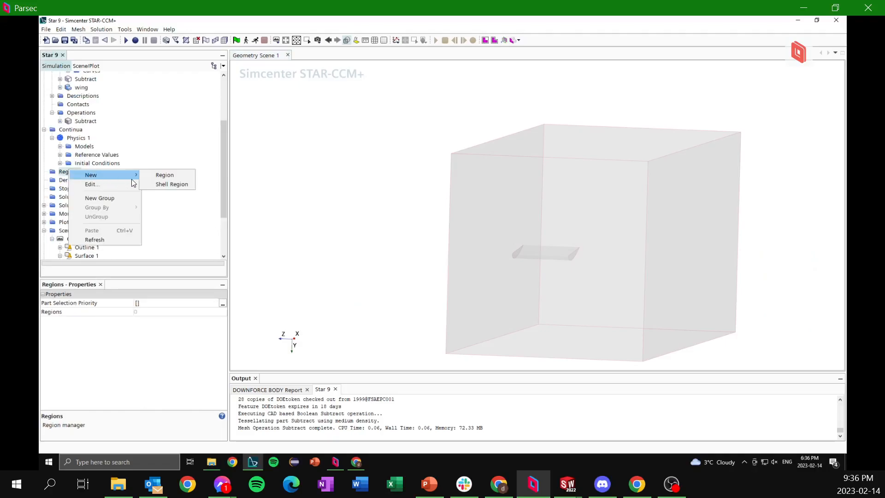
left_click(156, 176)
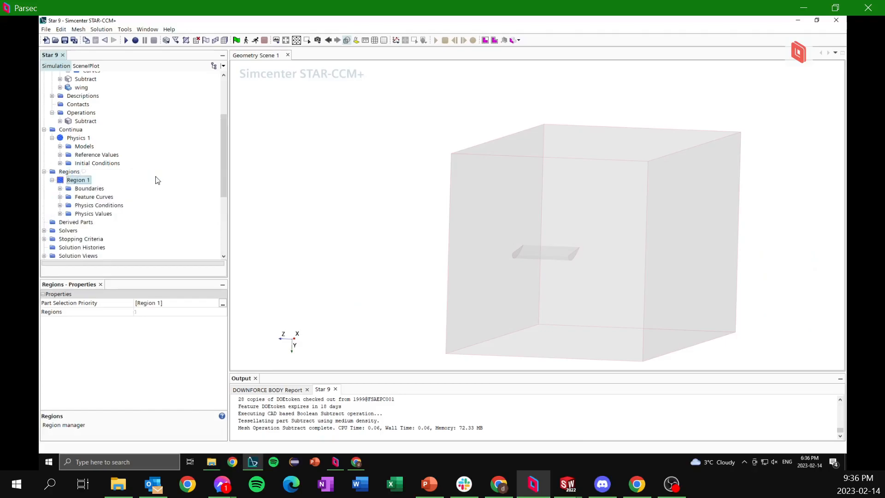
Assign the Subtract part to Region 1.
left_click(59, 189)
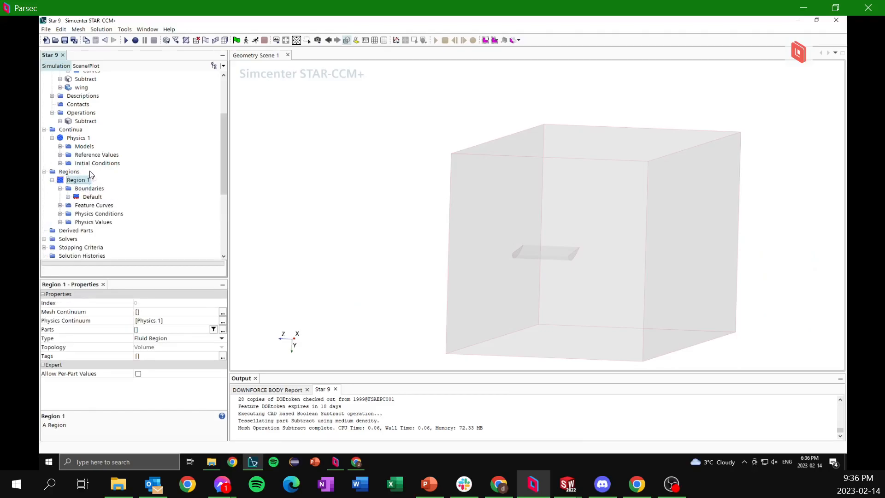
left_click(97, 197)
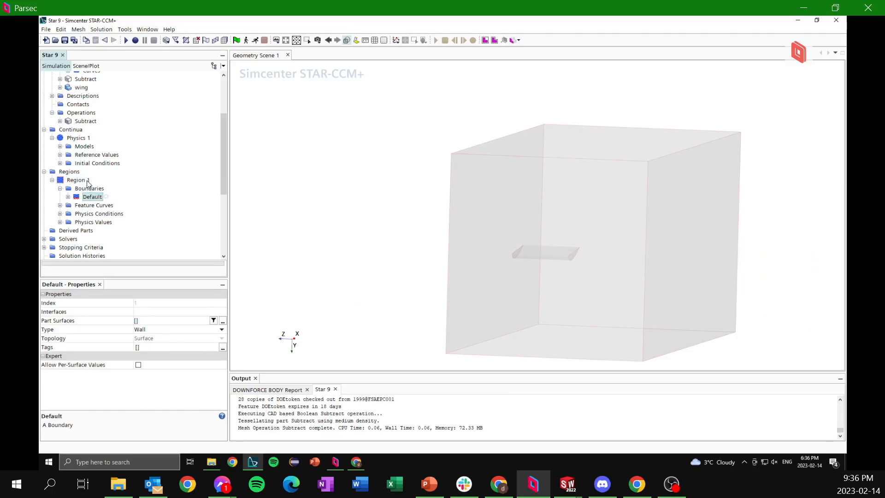
left_click(84, 180)
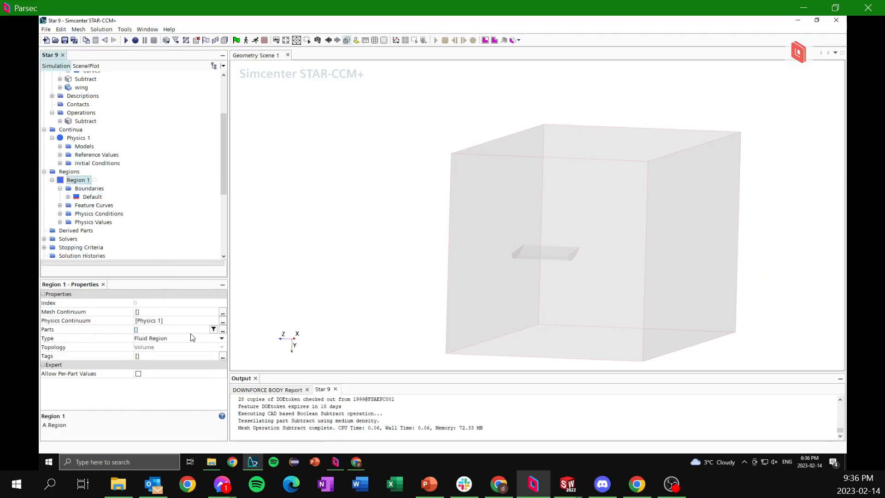
left_click(223, 329)
left_click(262, 191)
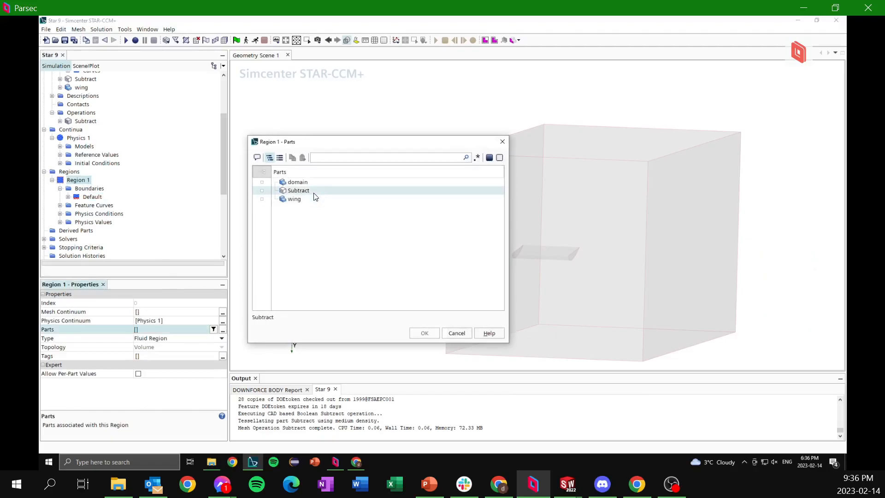
left_click(424, 334)
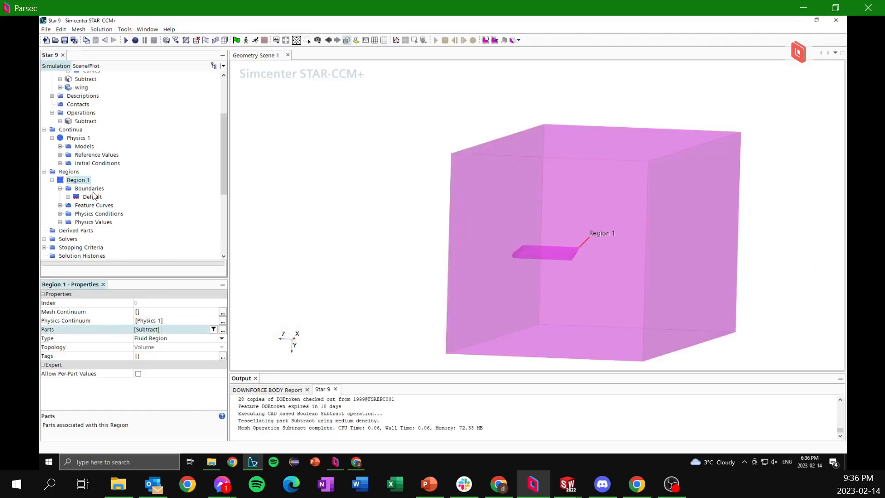
Add three new boundaries to Region 1 alongside the Default boundary.
scroll(85, 178, "down", 1)
left_click(91, 172)
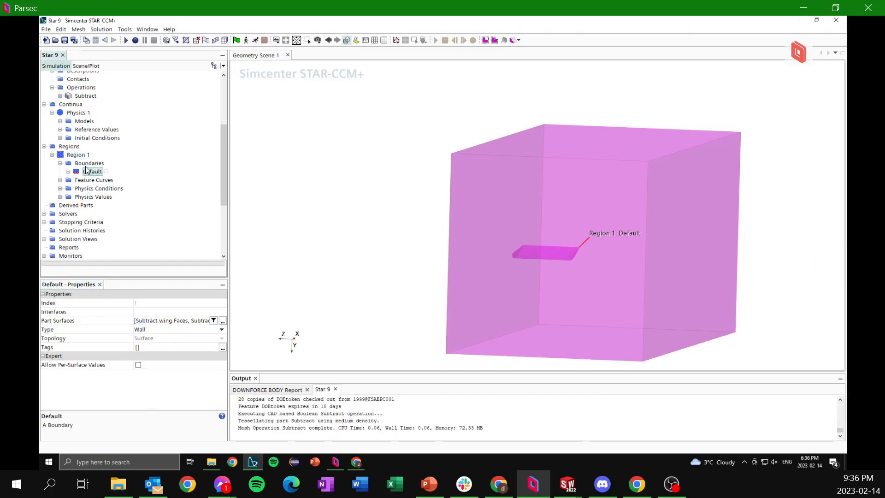
right_click(96, 167)
left_click(105, 169)
right_click(97, 164)
left_click(106, 167)
right_click(96, 164)
left_click(115, 166)
right_click(93, 160)
key("Escape")
Rename Boundary 1 of Region 1 as Wing.
left_click(100, 170)
right_click(100, 170)
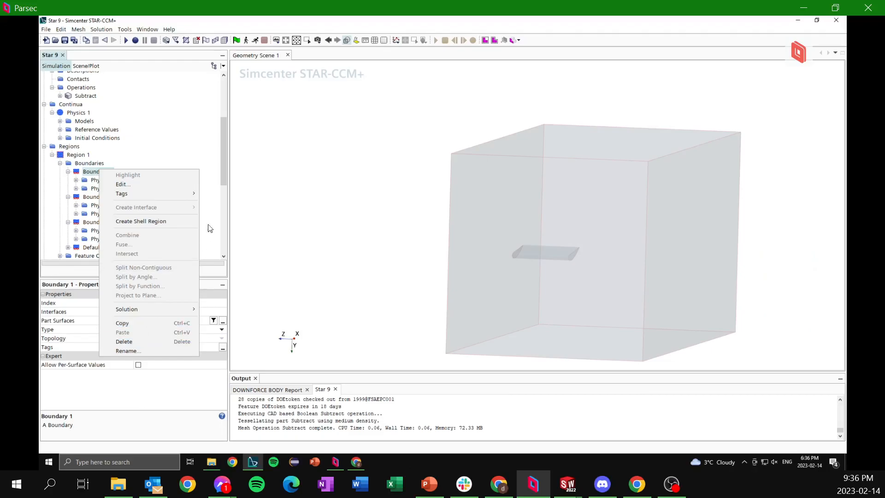
left_click(142, 158)
left_click(89, 175)
type("Wing")
key("Return")
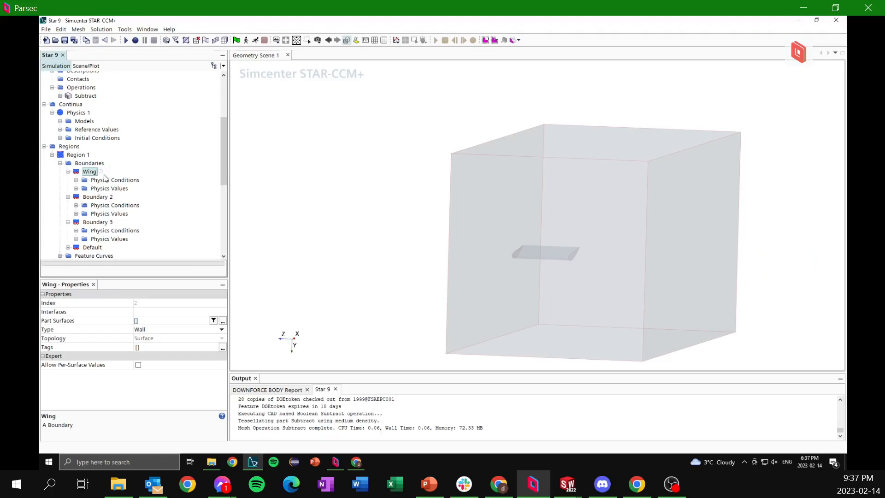
Rename Boundary 2 of Region 1 as Wall.
left_click(103, 198)
left_click(102, 198)
type("Wall")
key("Return")
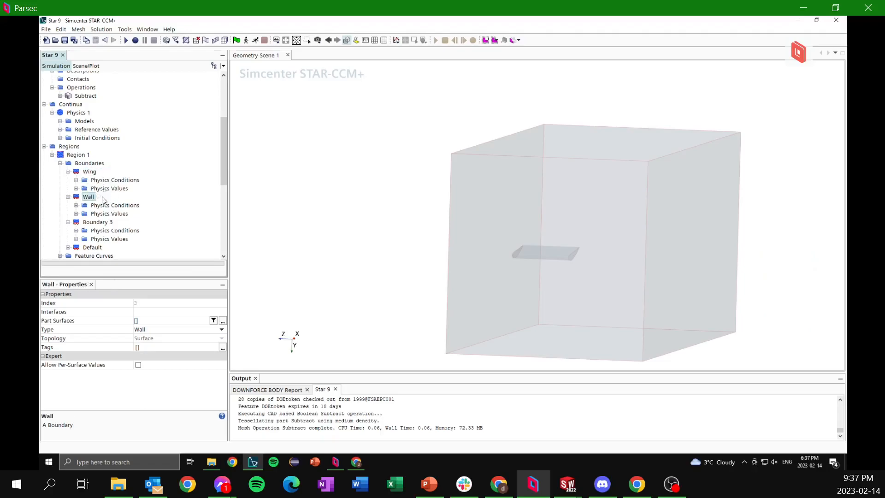
Rename the second boundary of Region 1 as sym and Boundary 3 as inlet.
key("F2")
type("sym")
key("Return")
left_click(89, 222)
key("F2")
type("inlet")
key("Return")
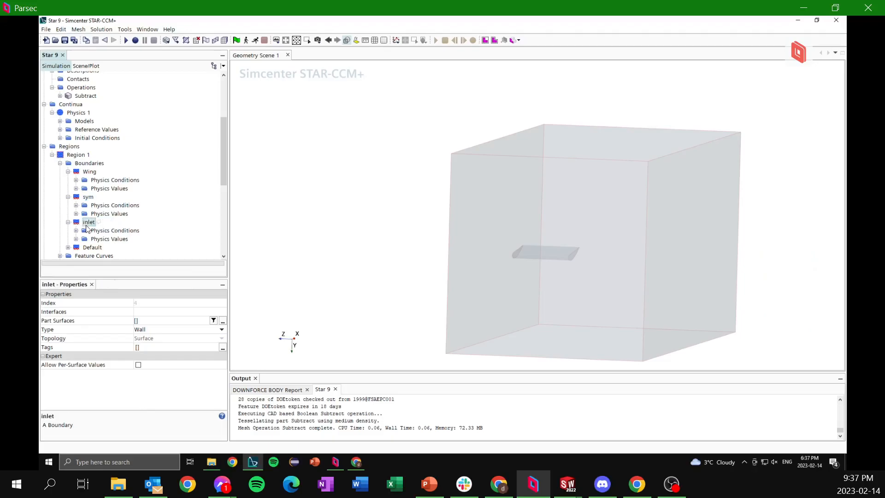
Rename the Default boundary of Region 1 as outlet.
left_click(92, 247)
key("F2")
type("outlet")
key("Return")
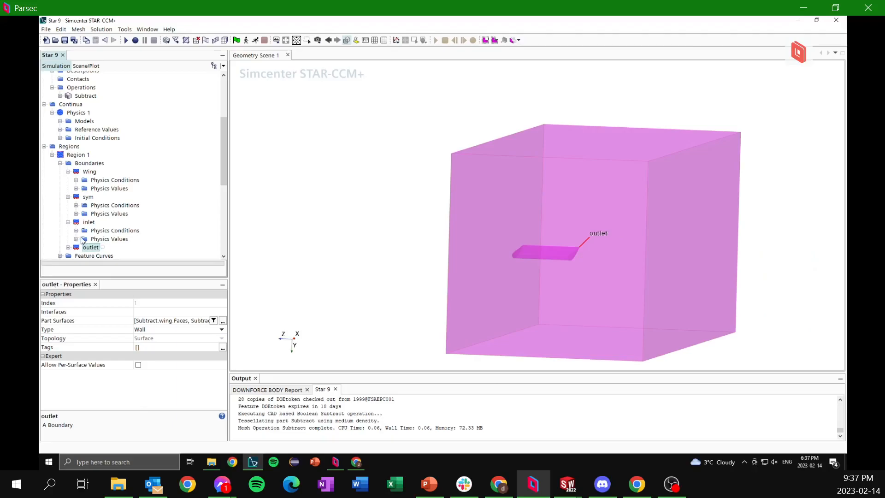
Set the sym boundary's type to Symmetry Plane and the inlet boundary's type to Velocity Inlet.
scroll(89, 181, "down", 1)
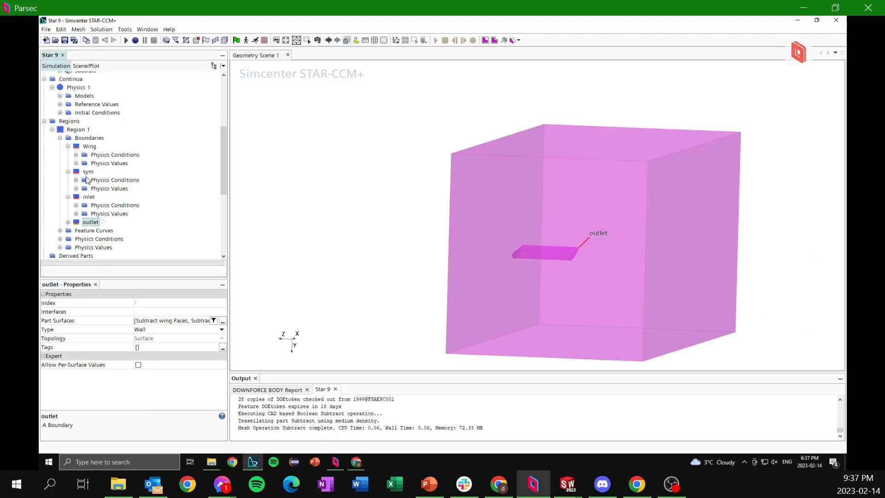
left_click(88, 172)
left_click(183, 330)
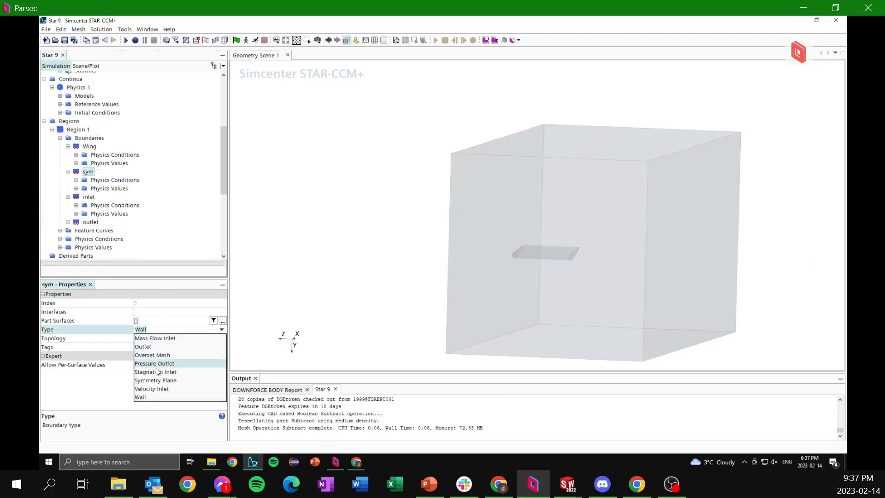
left_click(156, 381)
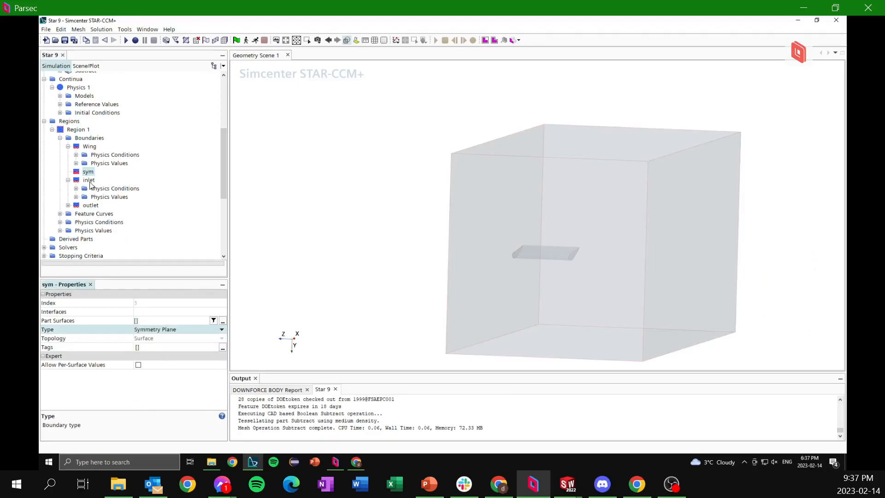
left_click(88, 180)
left_click(157, 330)
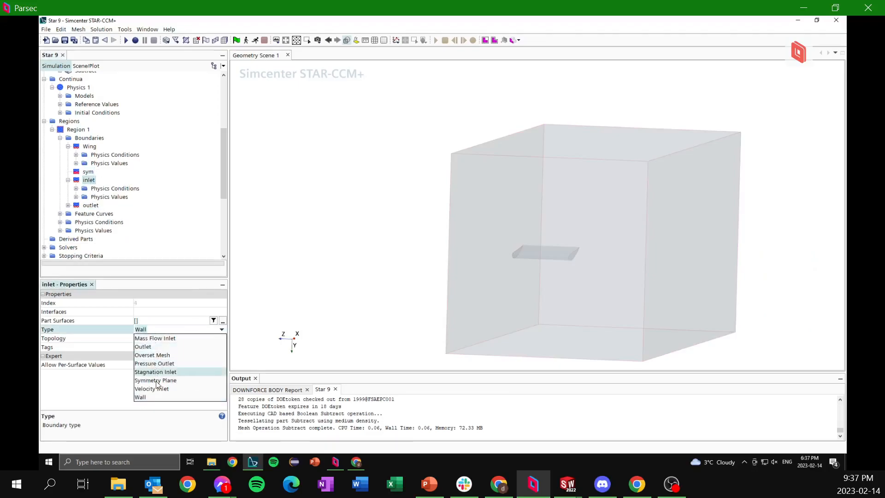
left_click(156, 392)
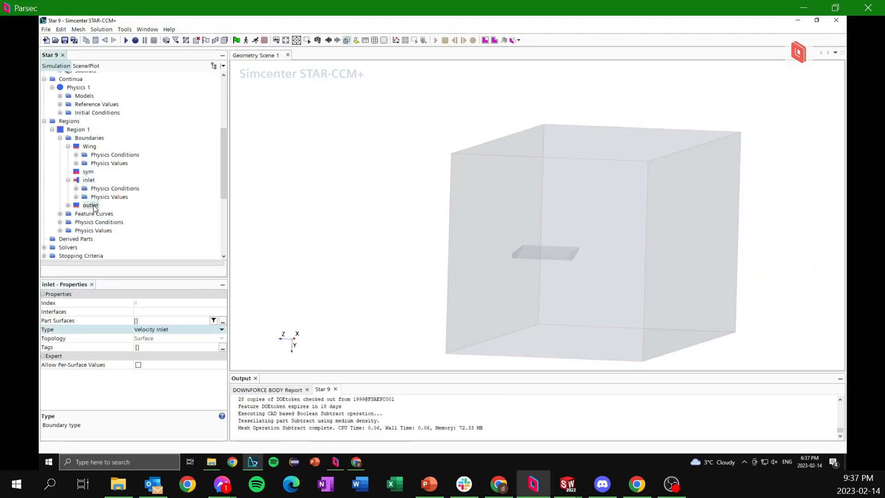
Set the outlet boundary's type to Pressure Outlet and check its pressure under Physics Values.
left_click(91, 205)
left_click(158, 331)
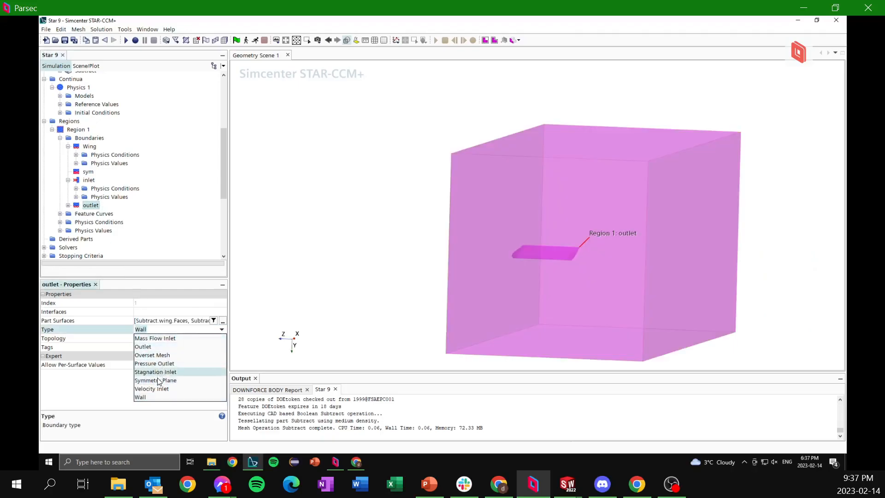
left_click(157, 364)
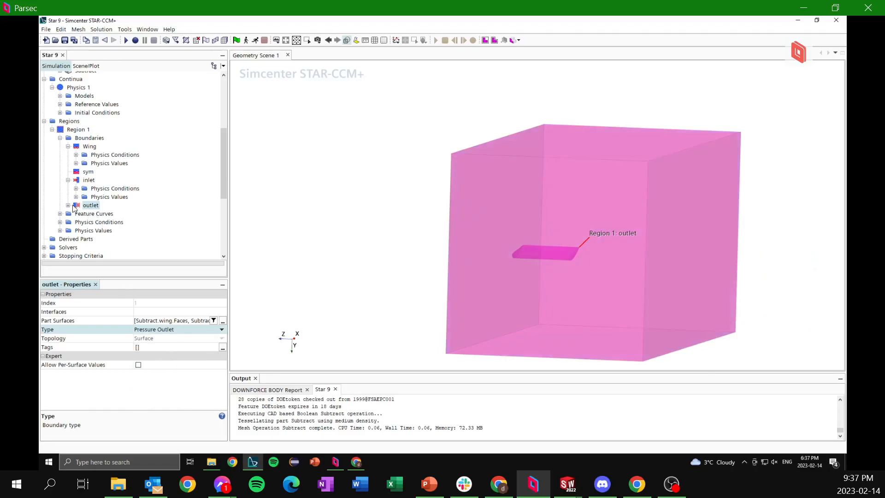
left_click(69, 206)
left_click(76, 223)
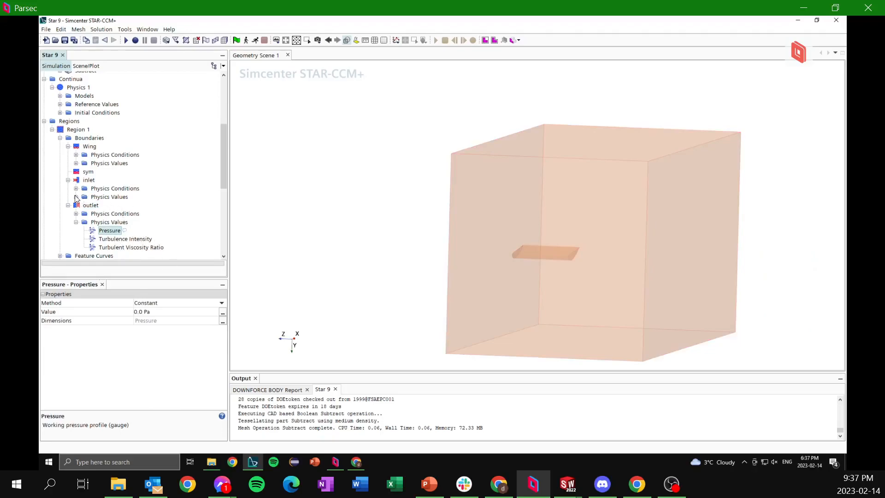
Set the inlet boundary's constant velocity magnitude to 10 m/s.
left_click(76, 197)
left_click(124, 222)
left_click(148, 312)
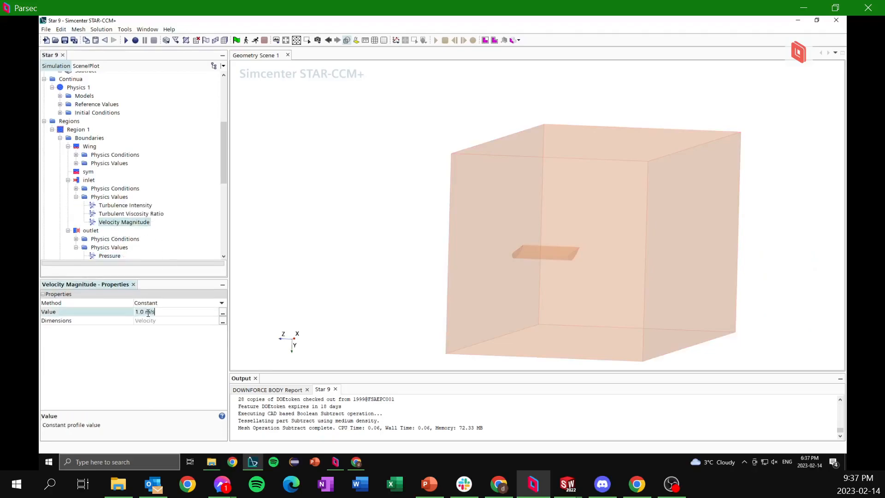
type("10")
key("Return")
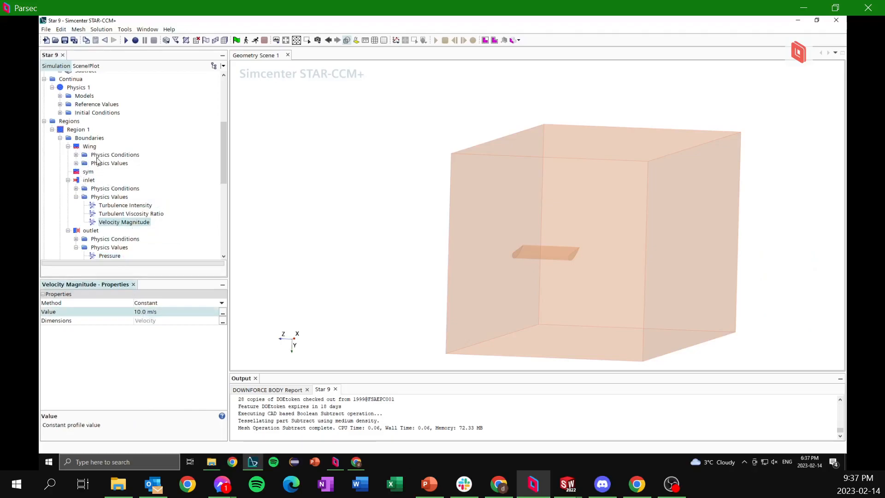
scroll(87, 157, "down", 1)
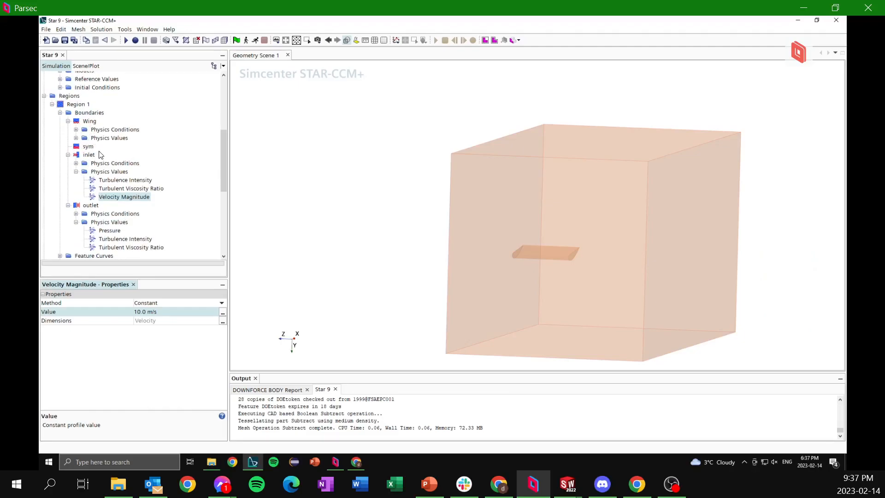
Create an automated mesh operation on the Subtract part with the Trimmed Cell Mesher, Automatic Surface Repair and Prism Layer Mesher.
left_click(61, 113)
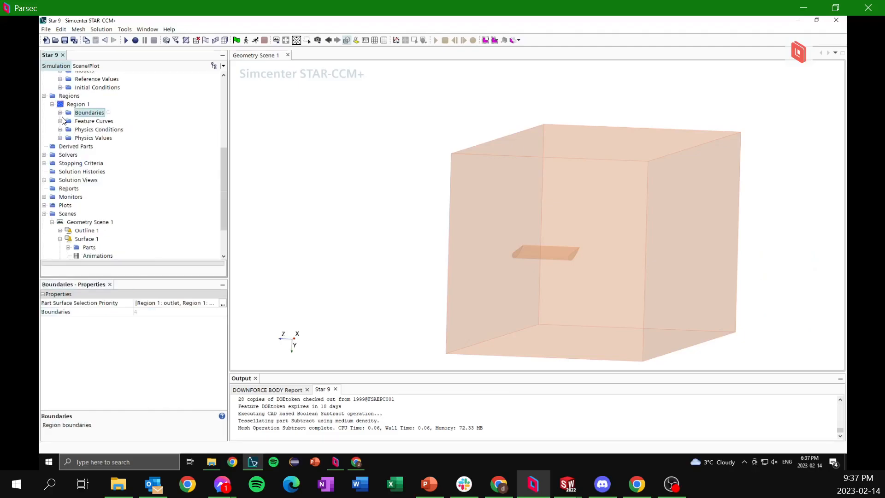
scroll(64, 124, "up", 2)
scroll(65, 132, "up", 1)
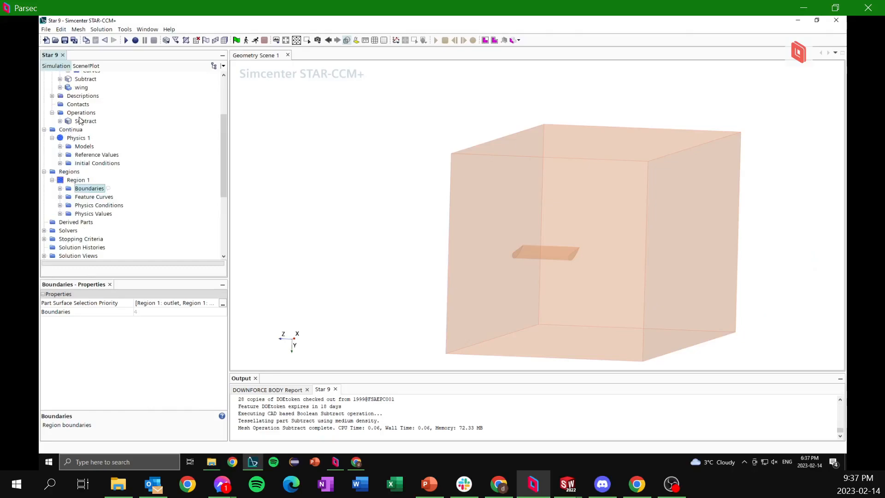
right_click(79, 113)
mouse_move(111, 123)
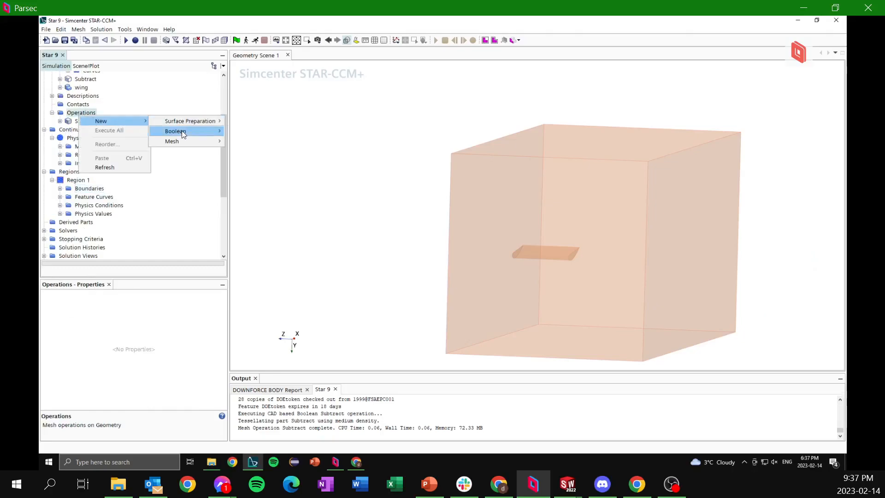
mouse_move(206, 143)
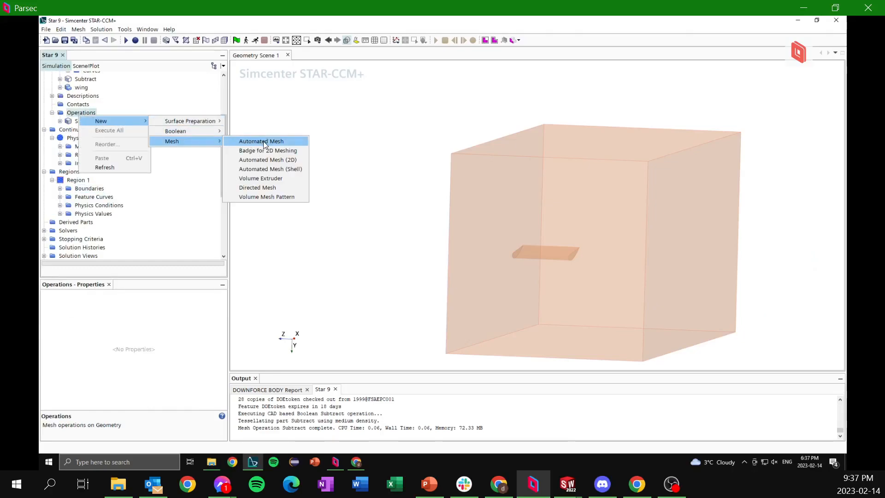
left_click(264, 141)
left_click(387, 289)
left_click(387, 289)
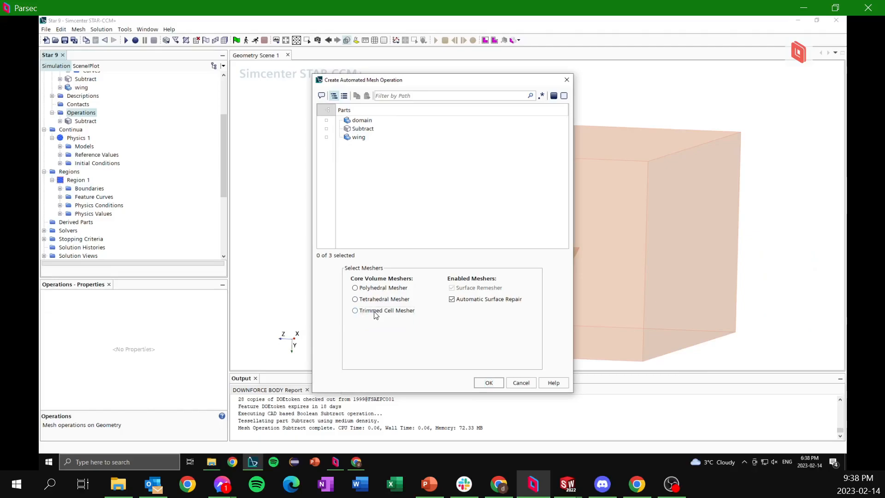
left_click(387, 313)
left_click(355, 288)
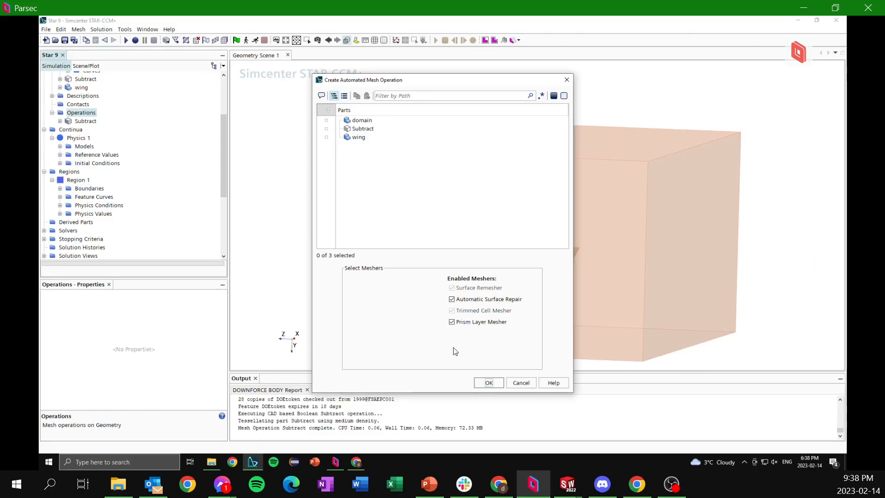
left_click(489, 384)
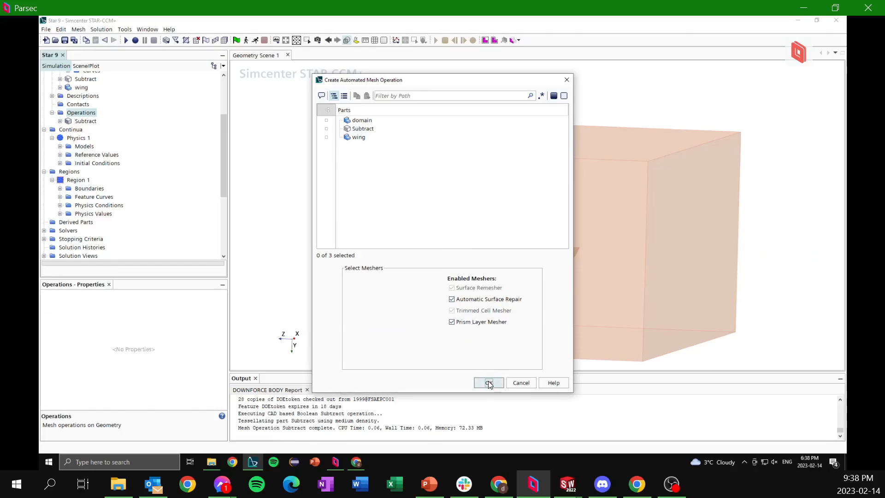
left_click(362, 129)
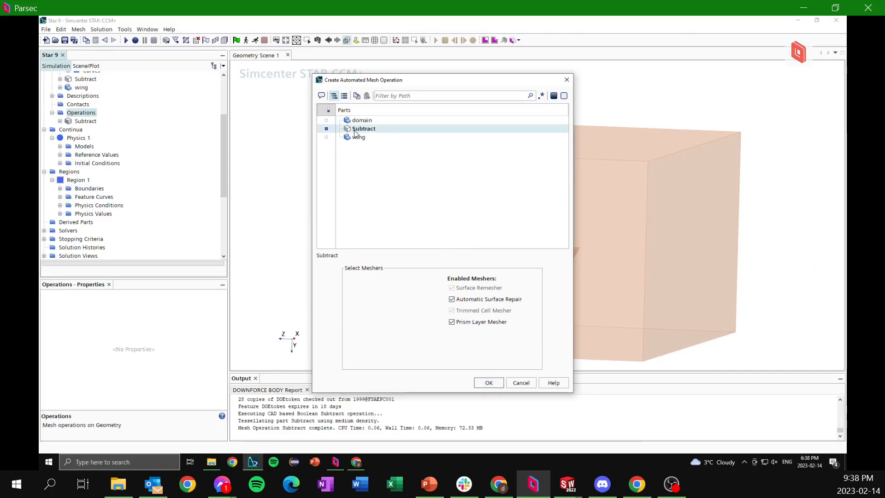
left_click(495, 386)
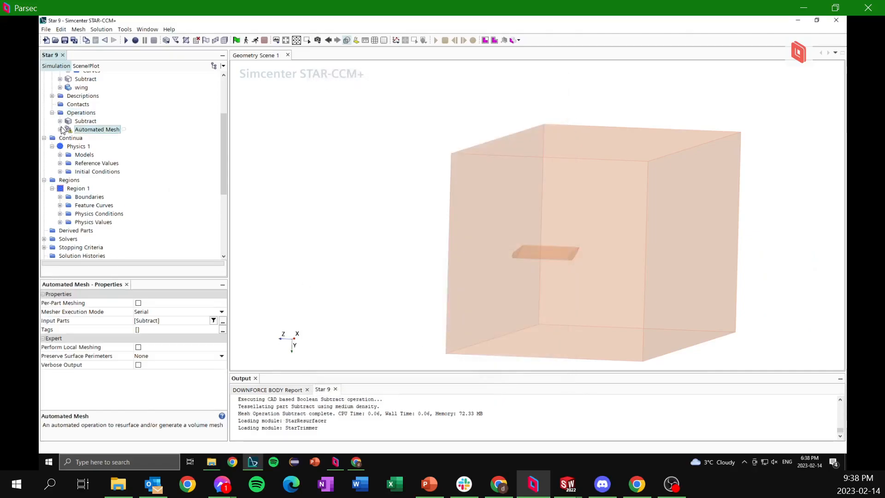
Execute the Automated Mesh operation to generate the volume mesh with its default controls.
left_click(60, 130)
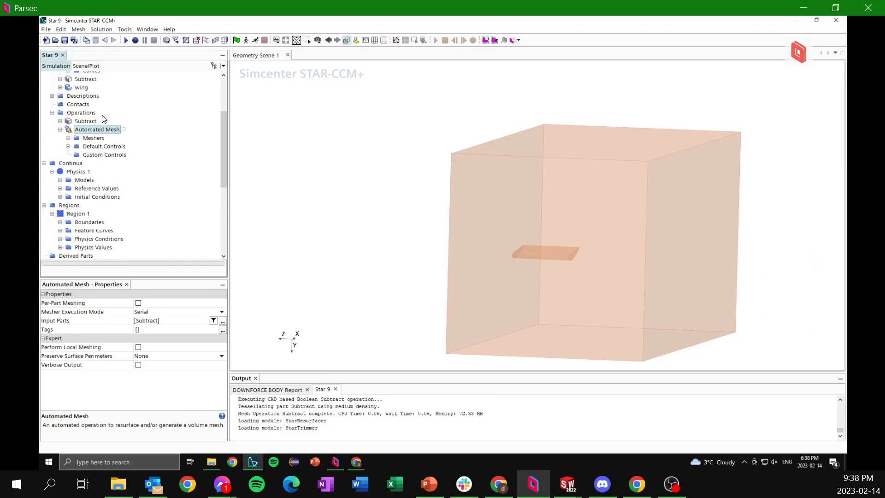
right_click(101, 130)
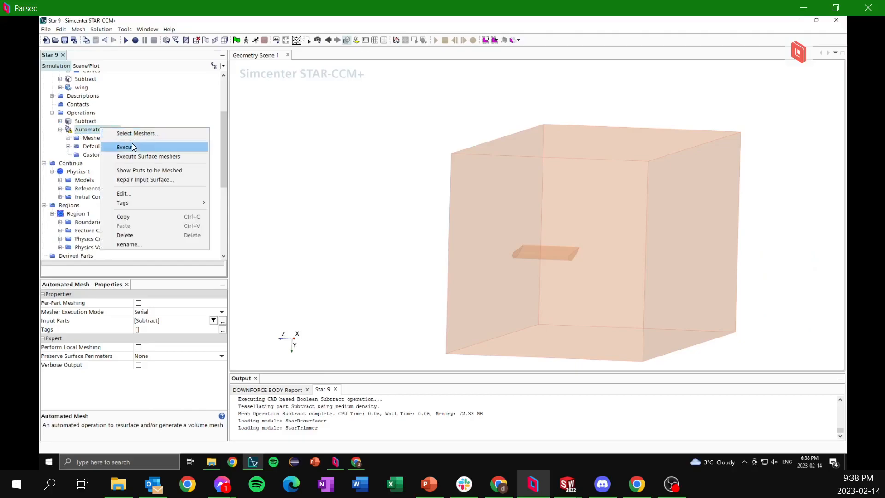
left_click(132, 144)
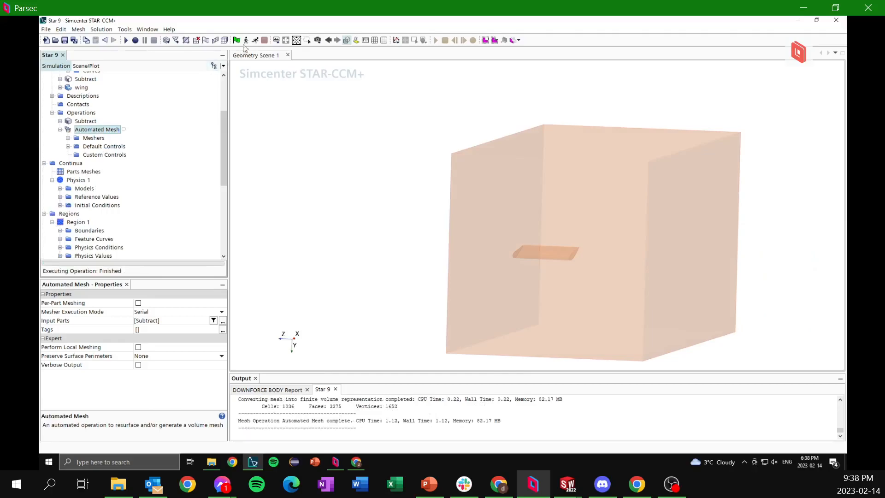
Create a mesh scene and rotate the meshed domain to view its sides.
left_click(276, 41)
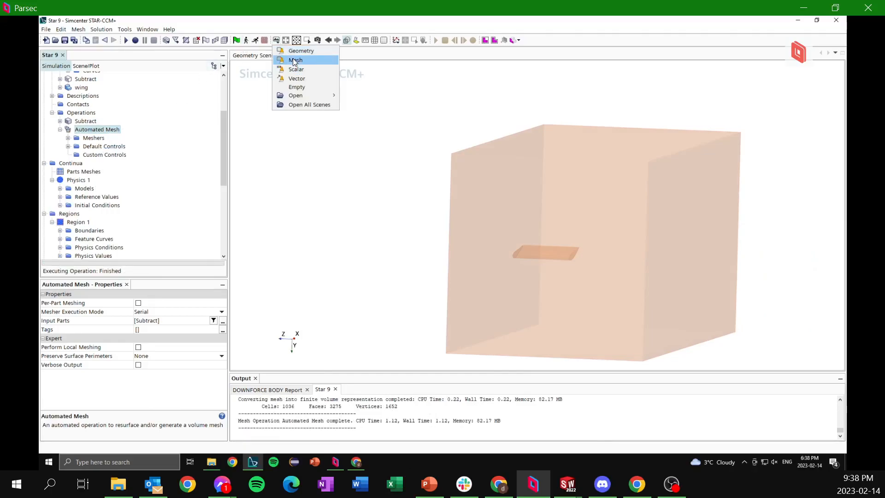
left_click(295, 60)
left_click_drag(481, 125, 462, 189)
Hide the inlet, outlet and sym boundaries of Region 1 in Mesh Scene 1, leaving the Wing boundary shown.
scroll(206, 148, "down", 7)
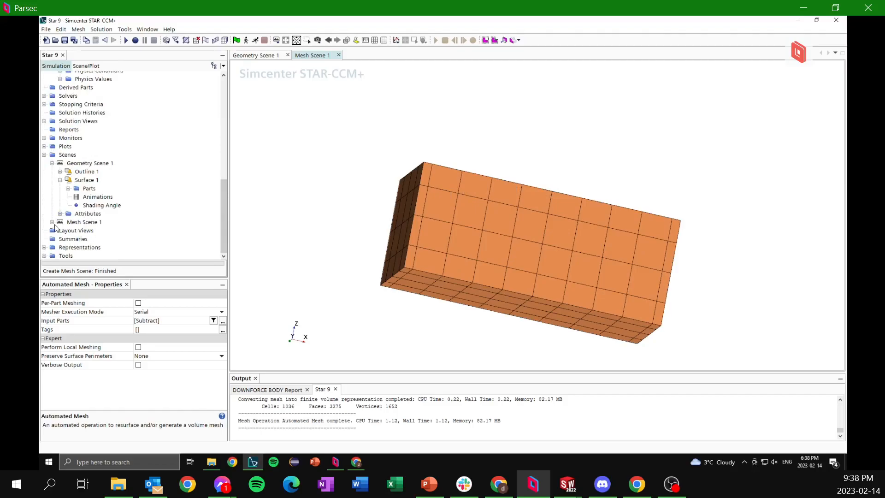
left_click(53, 222)
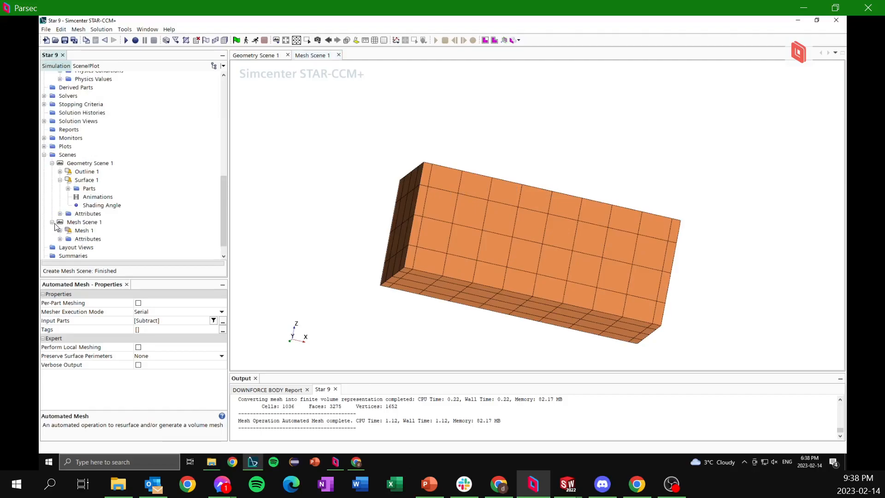
left_click(61, 230)
left_click(69, 239)
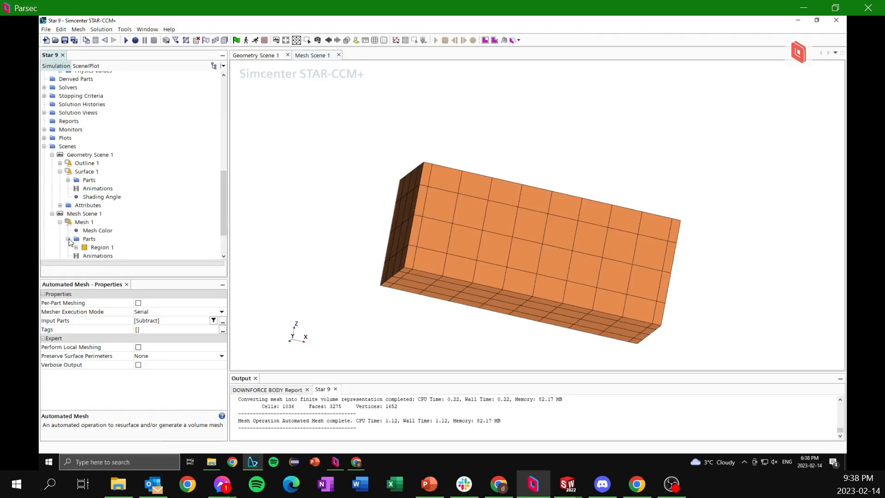
left_click(76, 248)
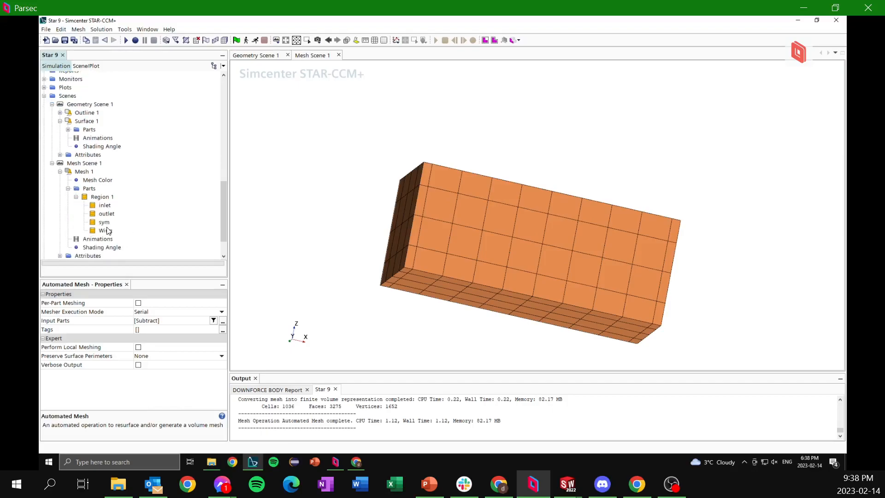
left_click(105, 223)
left_click(105, 205, "shift")
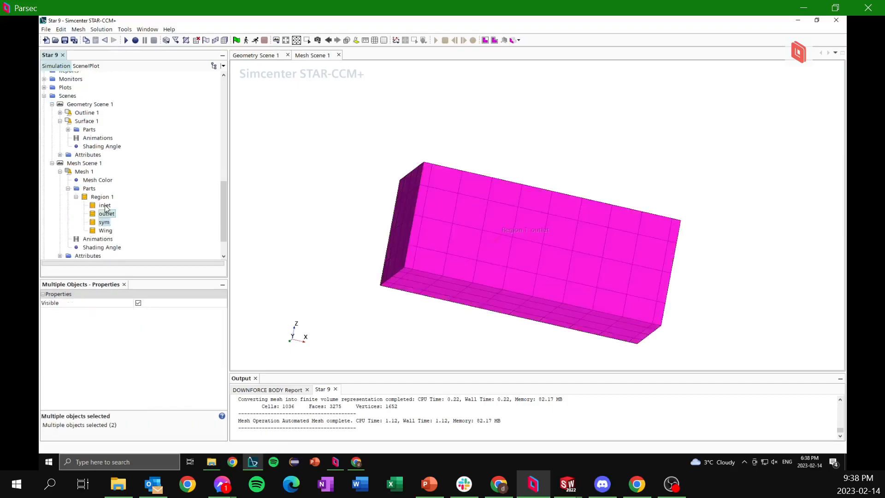
right_click(110, 210)
left_click(126, 219)
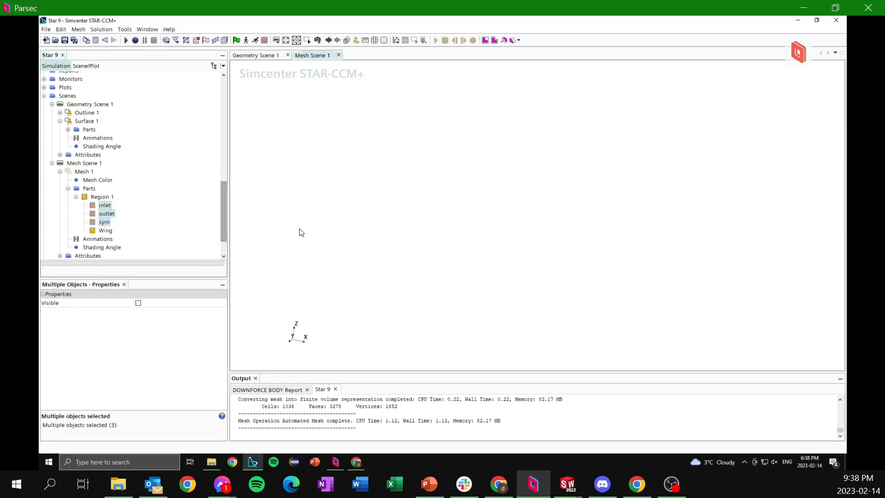
Check the Wing boundary in the mesh scene, highlighting the Subtract part to compare its location.
left_click(105, 231)
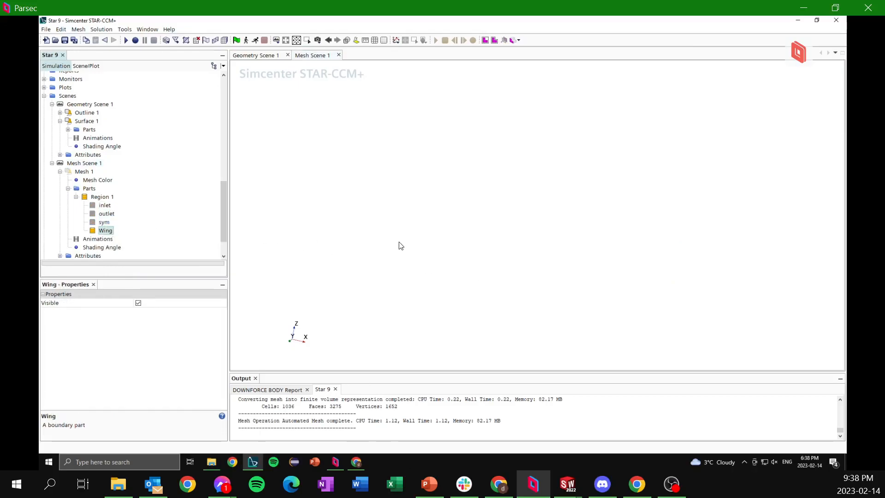
type("f")
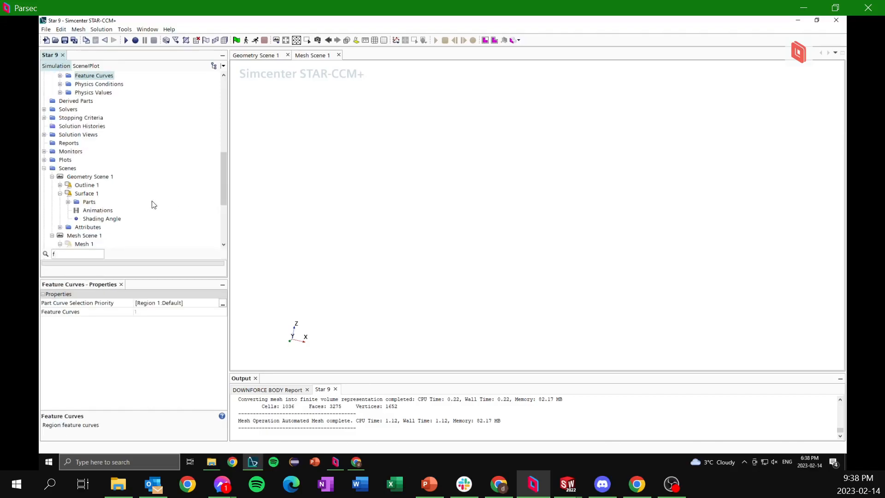
scroll(92, 231, "down", 3)
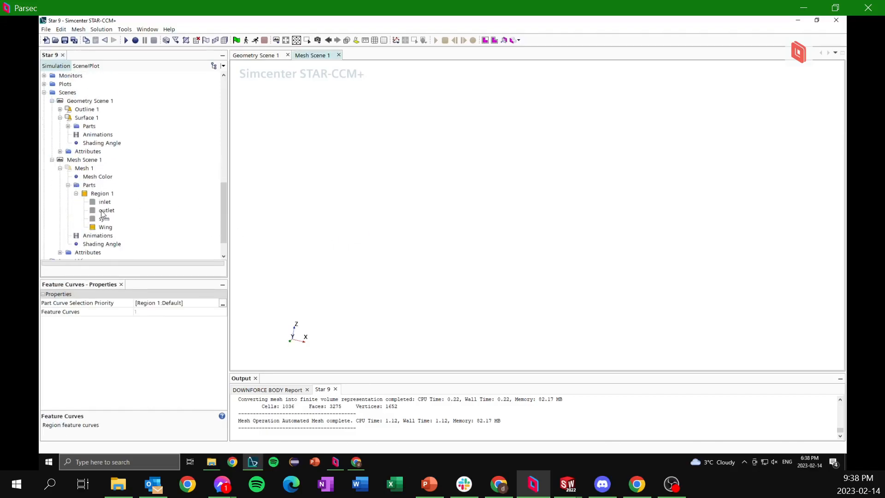
left_click(105, 228)
scroll(92, 175, "up", 7)
scroll(91, 171, "up", 4)
left_click(85, 143)
left_click_drag(408, 226, 461, 226)
scroll(168, 146, "down", 6)
scroll(128, 160, "down", 7)
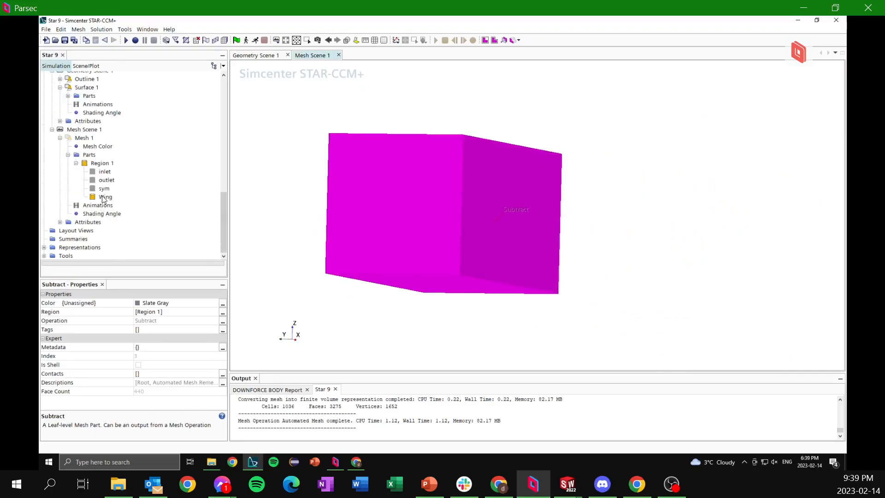
left_click(105, 197)
Set the automated mesh's default base size to 200 m and execute the mesh operation.
scroll(80, 190, "up", 12)
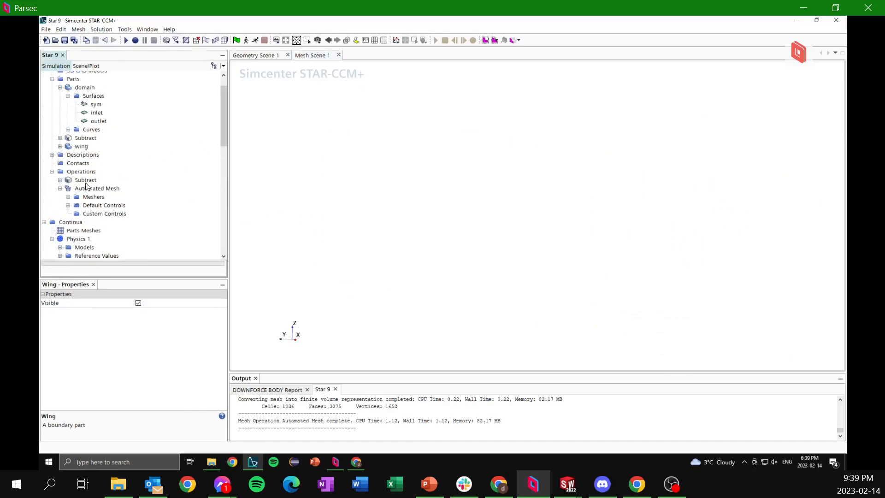
left_click(67, 205)
left_click(108, 137)
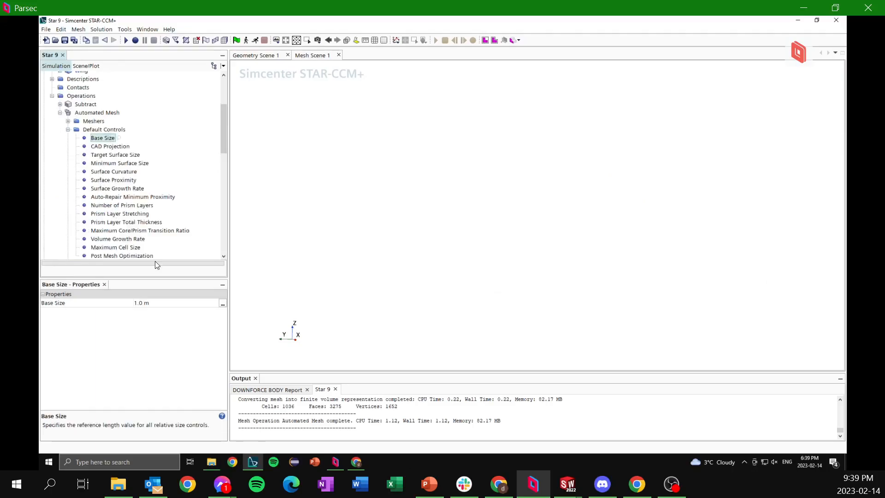
left_click(163, 301)
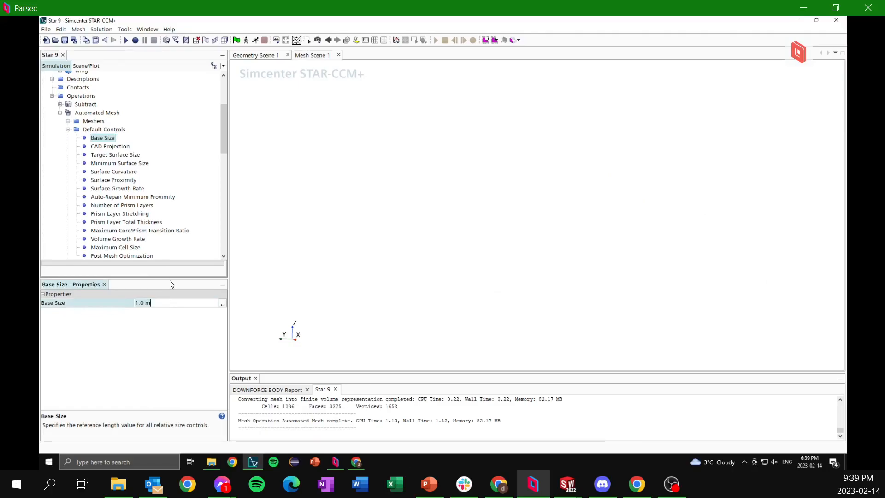
key("ctrl+a")
type("50")
key("BackSpace")
type("200")
key("Return")
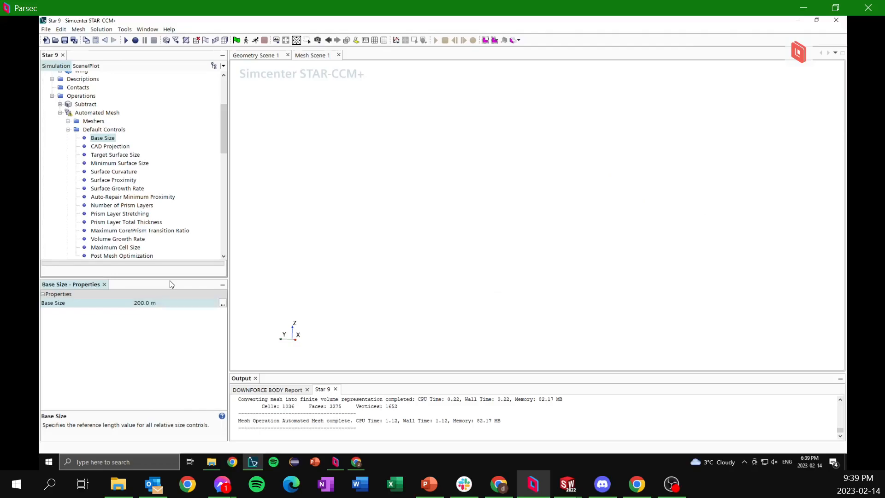
right_click(112, 116)
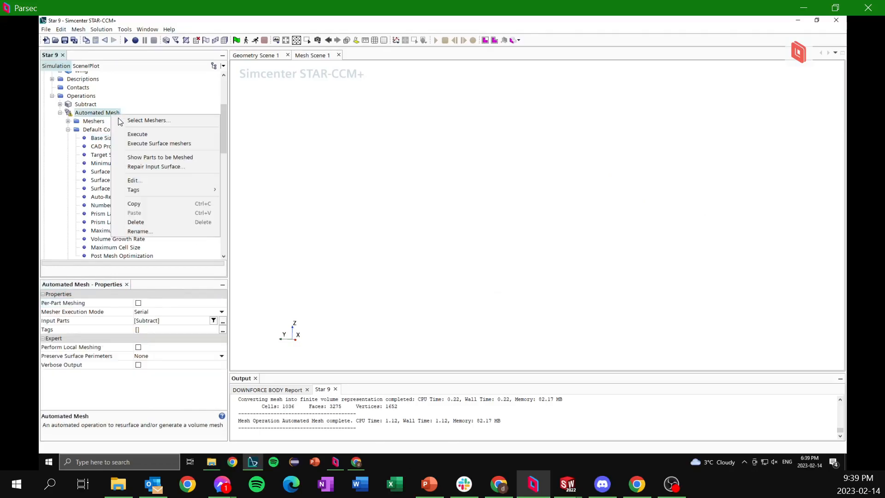
left_click(134, 133)
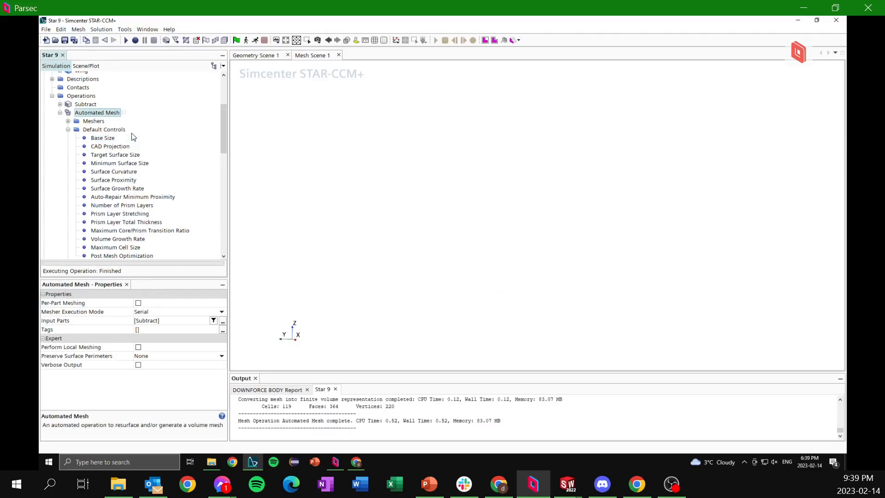
Set the automated mesh's default base size to 200 mm and execute the mesh operation again.
scroll(156, 184, "down", 10)
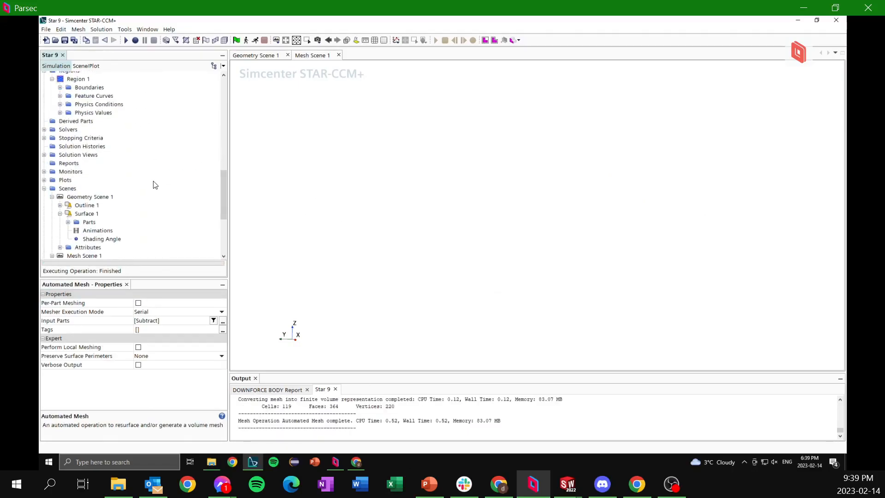
scroll(122, 204, "down", 2)
scroll(111, 194, "up", 12)
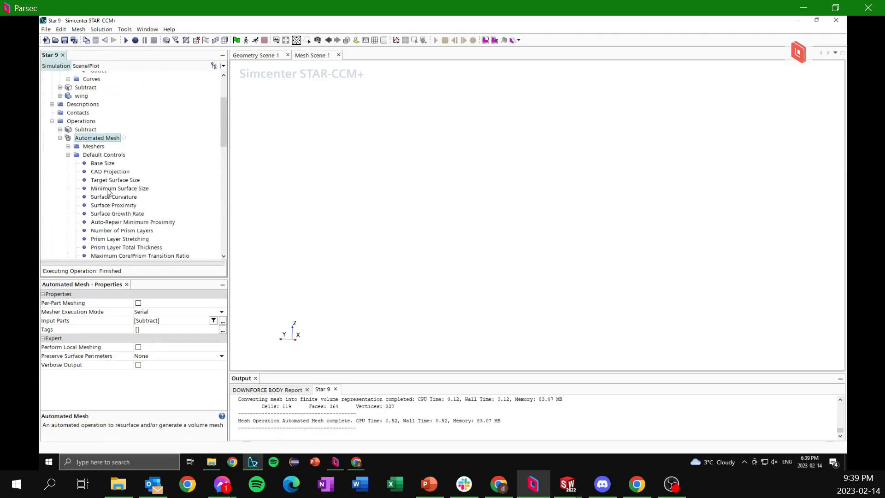
left_click(102, 164)
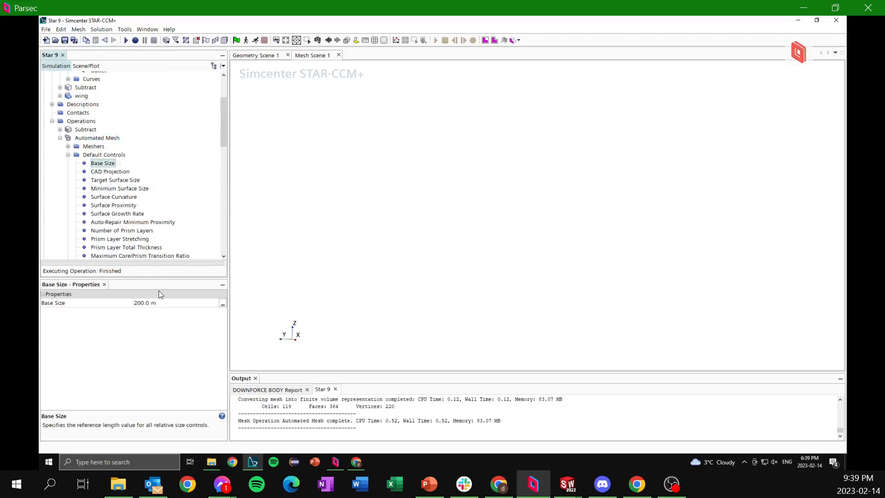
left_click(165, 305)
left_click(164, 302)
type("m")
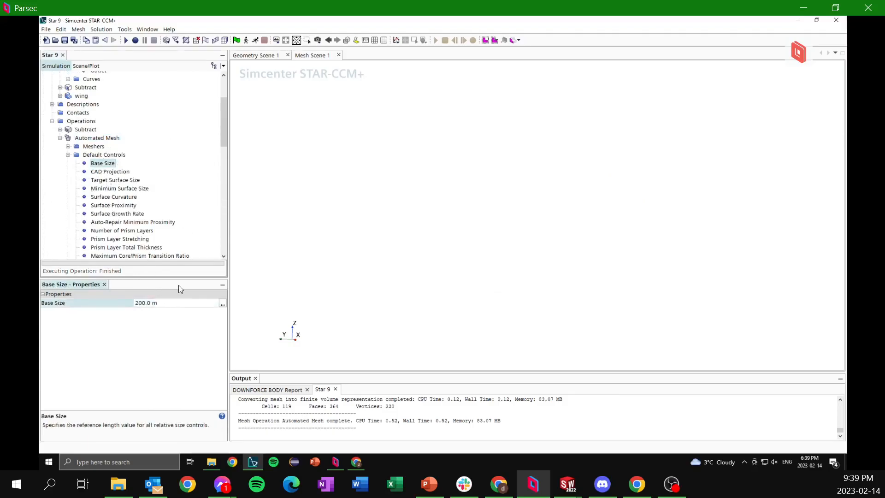
key("Return")
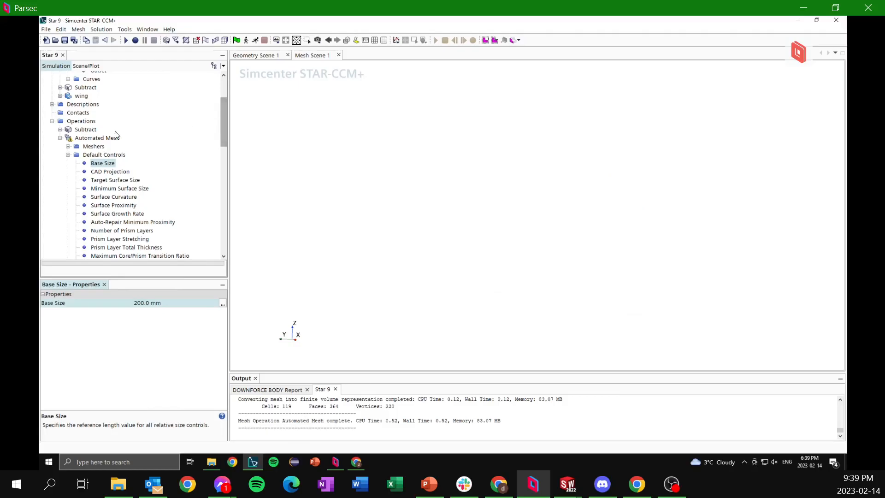
right_click(103, 140)
left_click(128, 156)
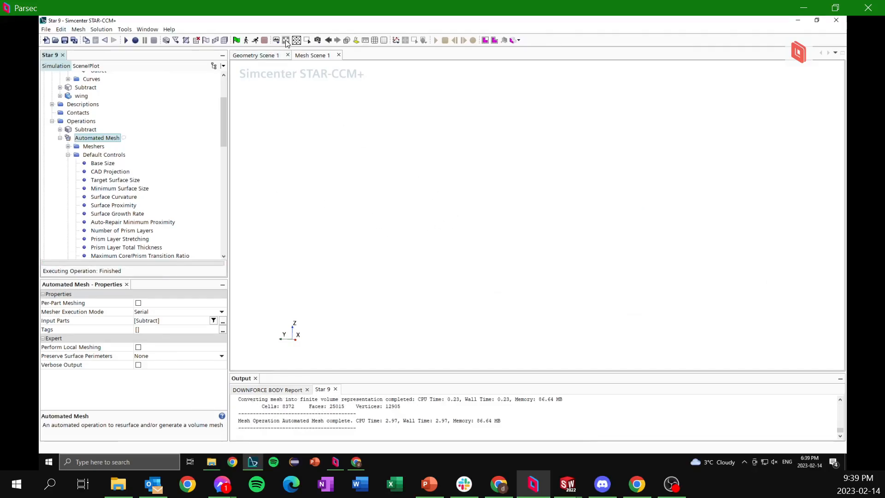
Review the automated mesh's default base size and the parts assigned to the Mesh 1 displayer in Mesh Scene 1, including Wing.
left_click(102, 163)
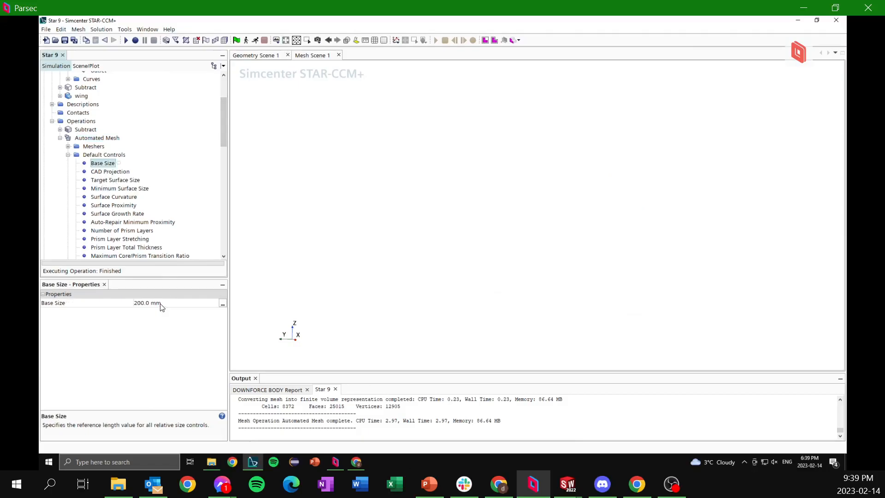
left_click(161, 304)
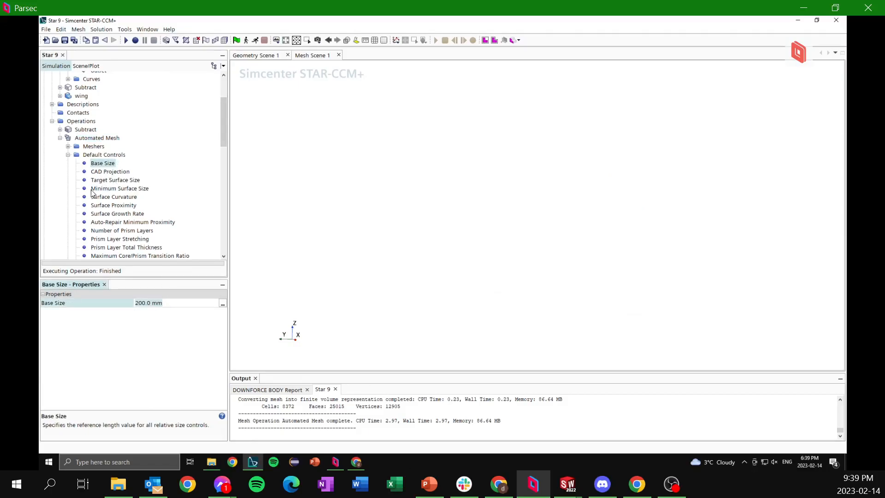
scroll(106, 193, "down", 10)
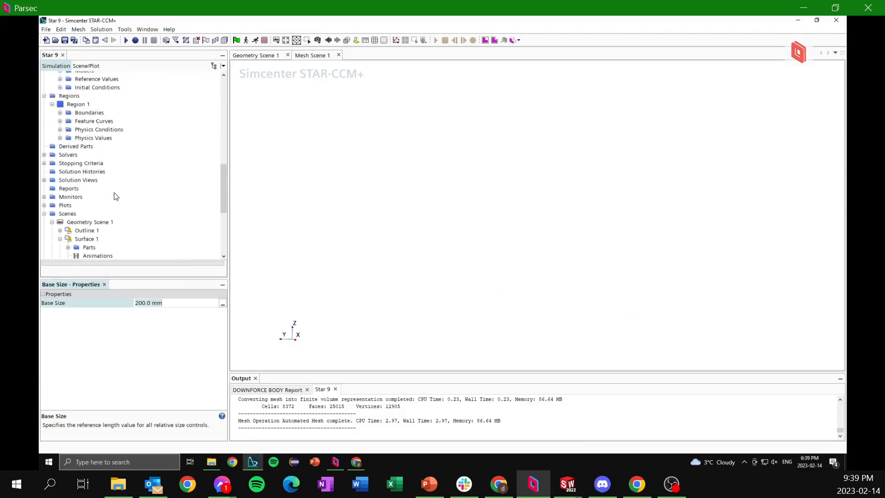
scroll(93, 206, "down", 3)
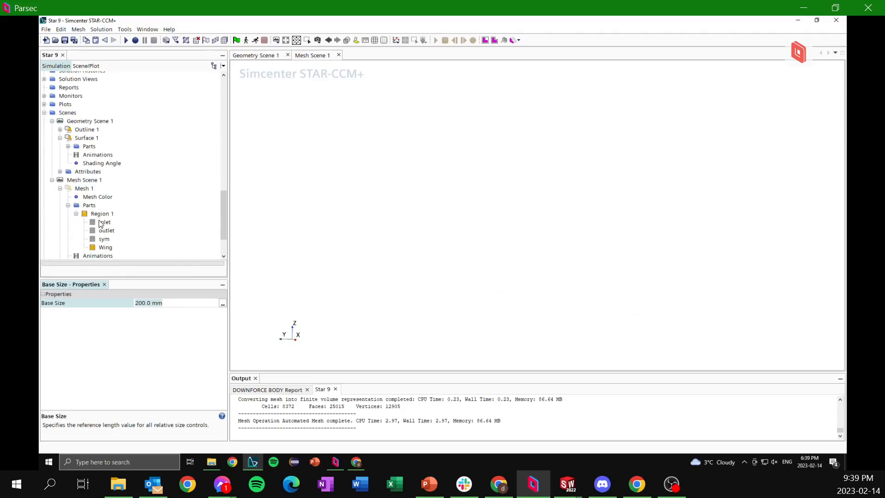
left_click(105, 248)
scroll(104, 244, "up", 6)
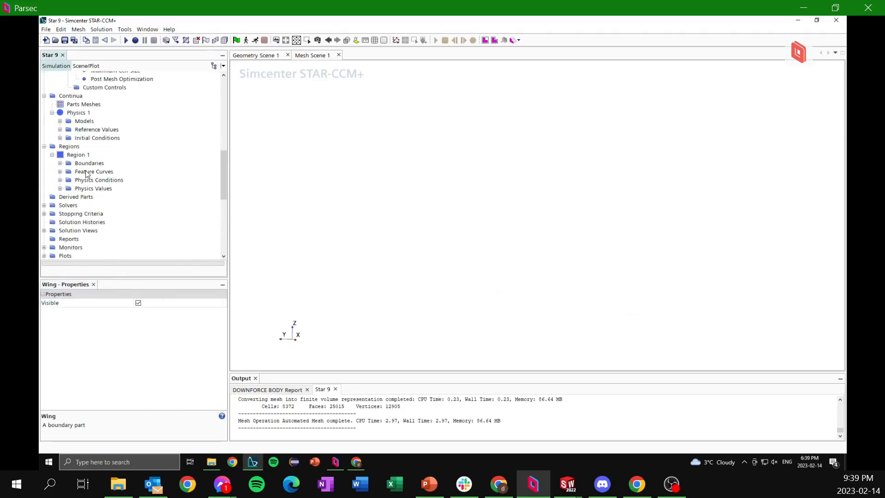
scroll(115, 212, "down", 5)
scroll(124, 218, "down", 2)
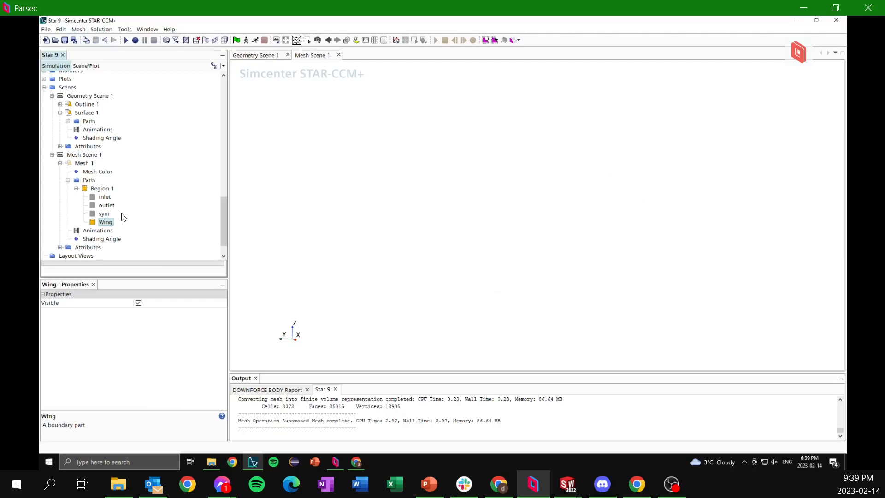
left_click(89, 181)
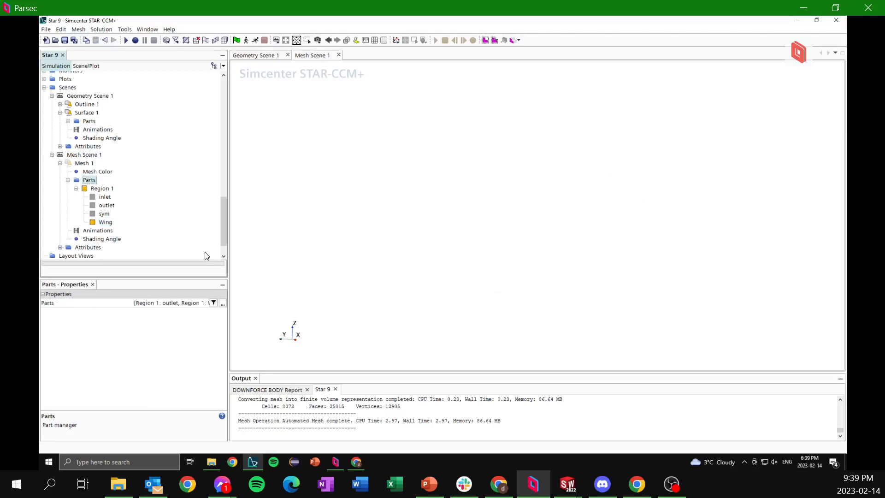
Assign the wing surfaces of the Subtract part to Region 1's Wing boundary.
scroll(117, 194, "up", 8)
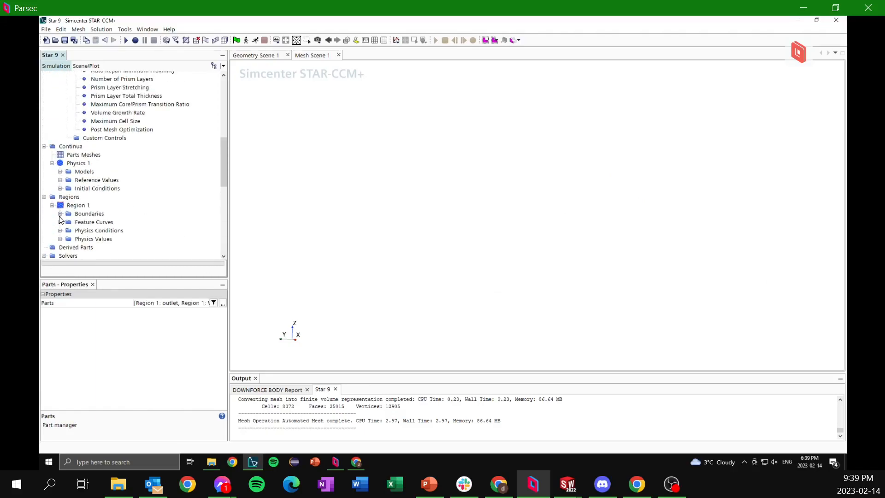
left_click(60, 214)
left_click(88, 222)
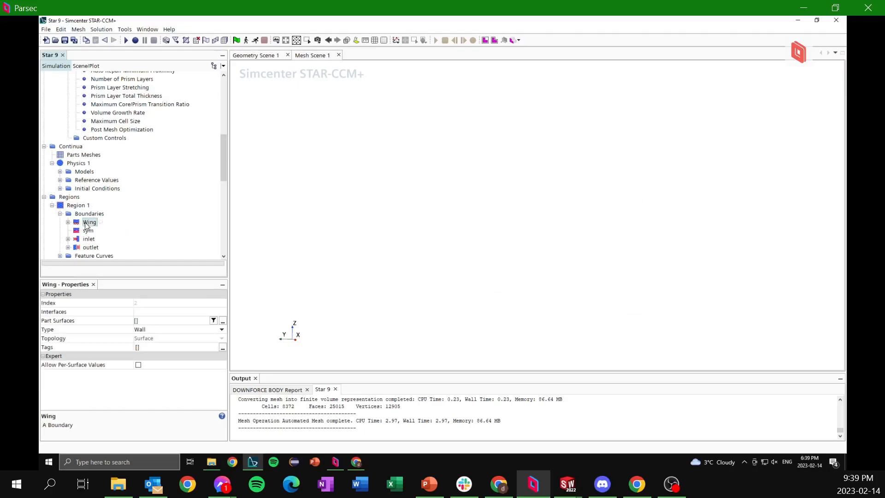
left_click(223, 321)
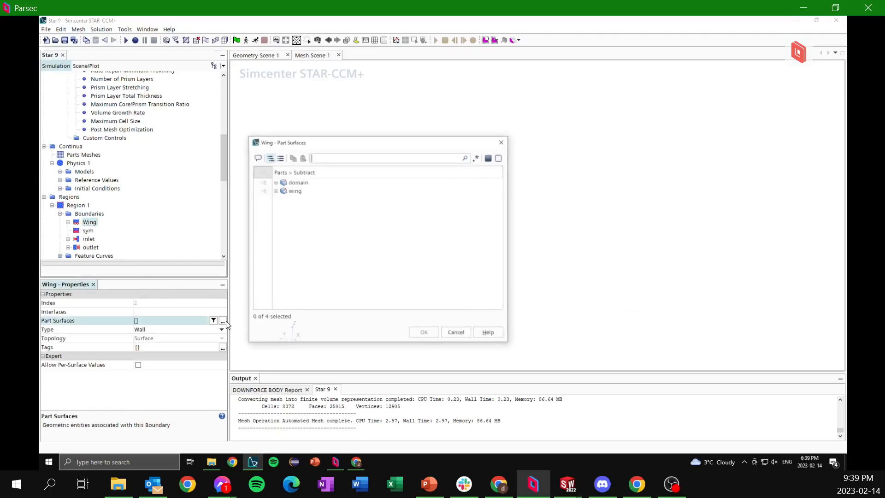
left_click(291, 191)
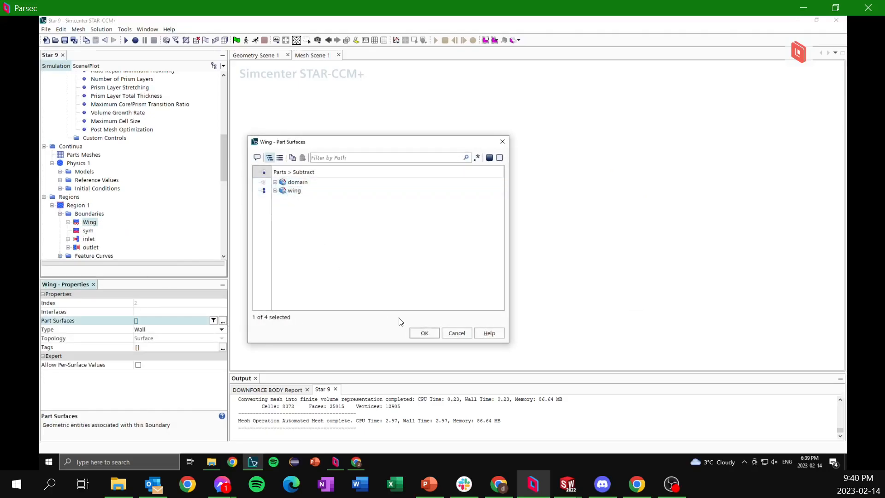
left_click(423, 333)
Assign the Subtract part's domain sym surface to the sym boundary.
left_click(88, 230)
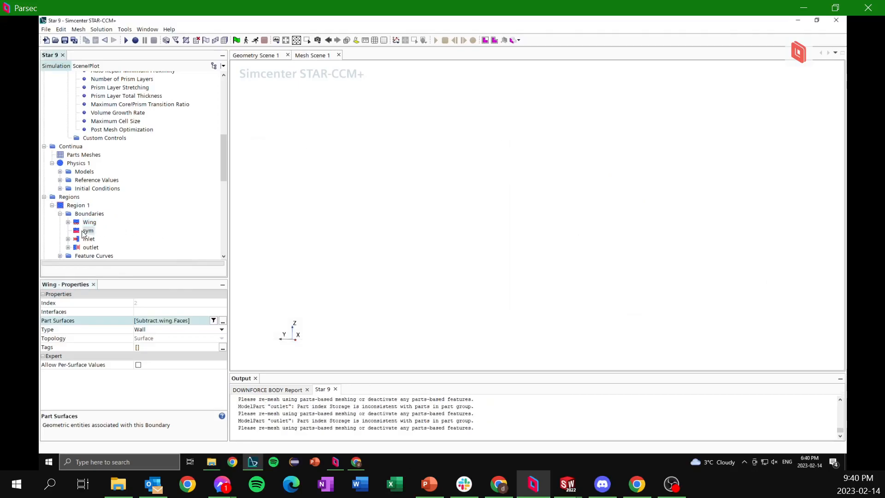
left_click(223, 322)
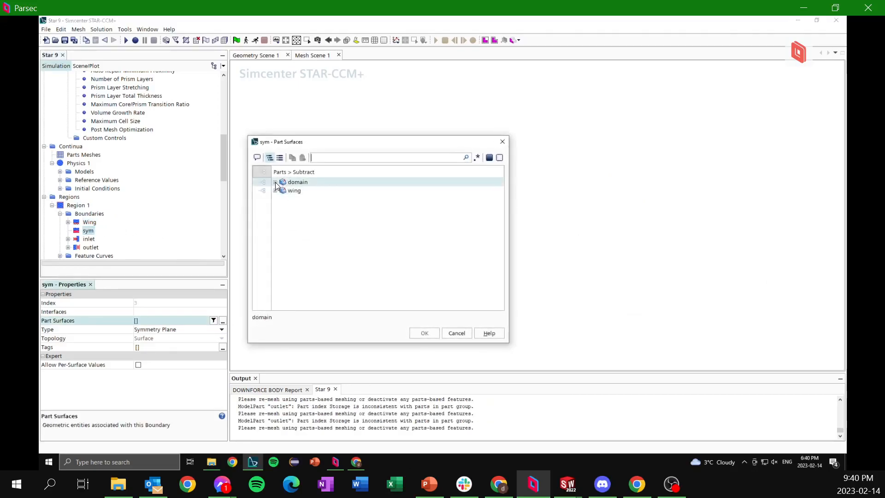
left_click(276, 182)
left_click(302, 208)
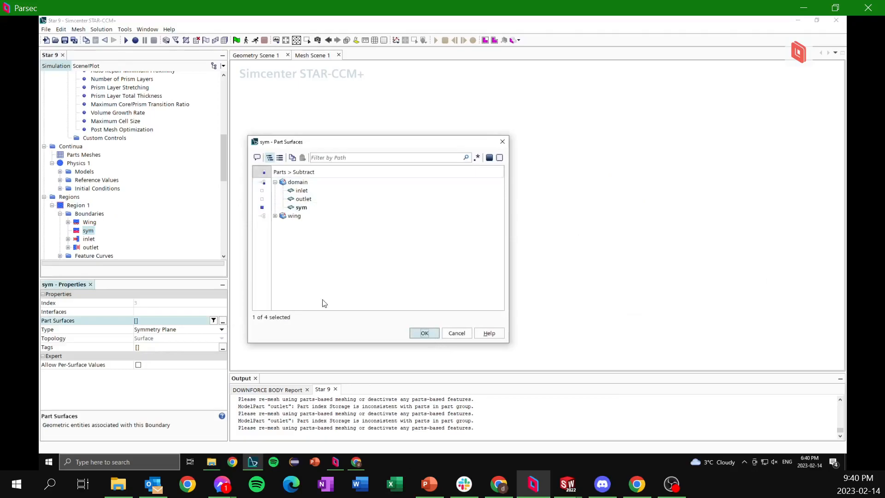
key("Return")
Assign the Subtract part's domain inlet surface to the inlet boundary.
left_click(89, 239)
left_click(224, 320)
left_click(276, 183)
left_click(302, 190)
left_click(425, 333)
Check the part surfaces of the sym, inlet, Wing and outlet boundaries and execute the automated mesh operation again.
left_click(88, 230)
left_click(88, 239)
left_click(89, 222)
left_click(90, 247)
scroll(364, 251, "down", 3)
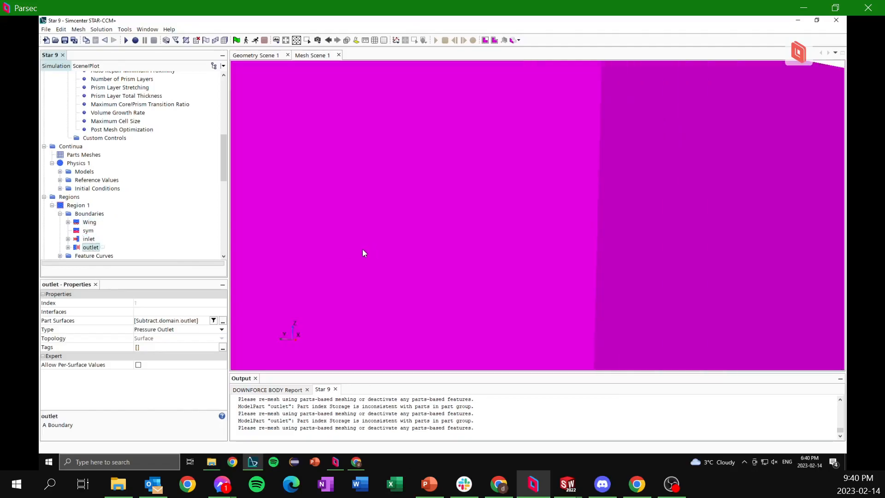
scroll(135, 193, "up", 6)
right_click(84, 138)
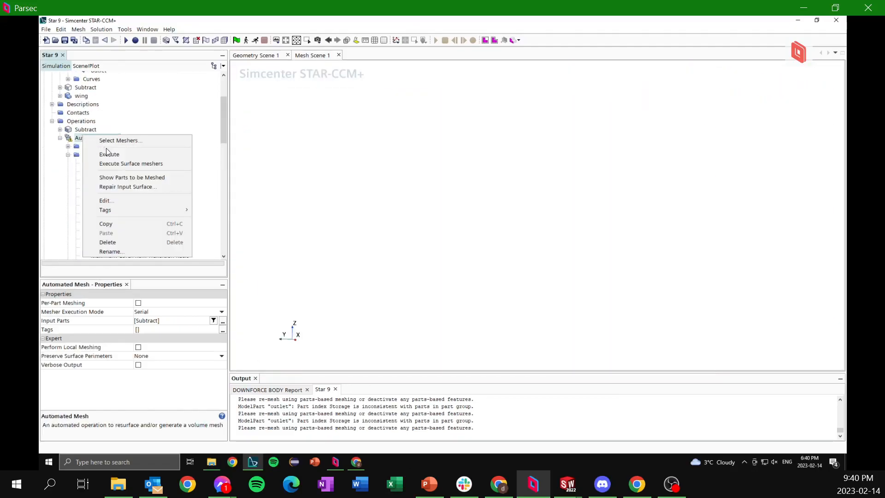
left_click(110, 154)
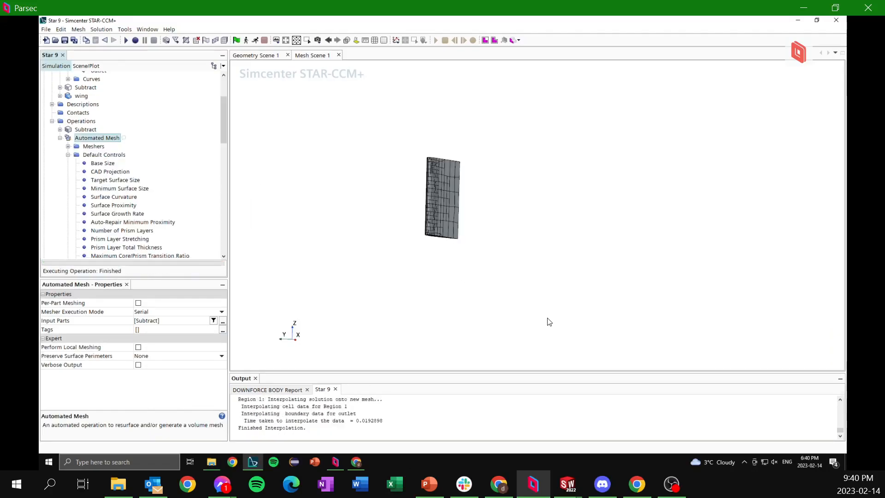
Inspect the regenerated surface mesh on the wing, including its leading edge and end face.
scroll(451, 218, "up", 5)
left_click_drag(446, 194, 248, 190)
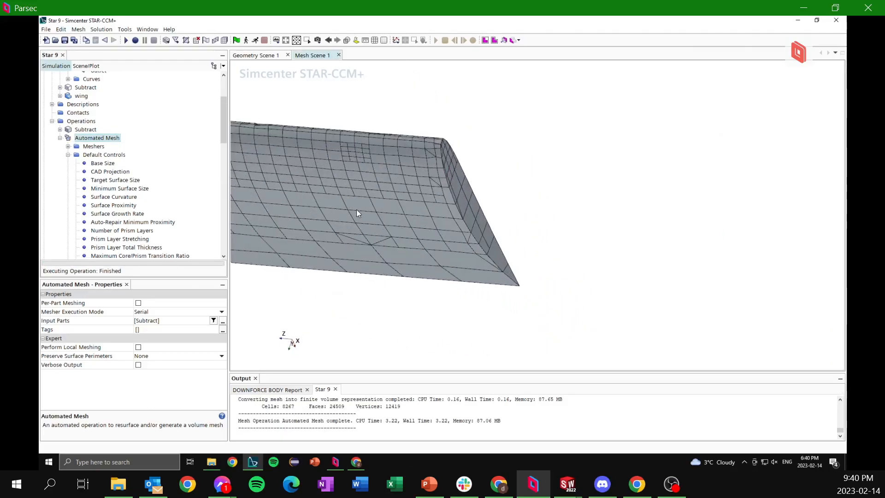
scroll(358, 212, "down", 3)
scroll(155, 172, "down", 11)
scroll(82, 156, "up", 2)
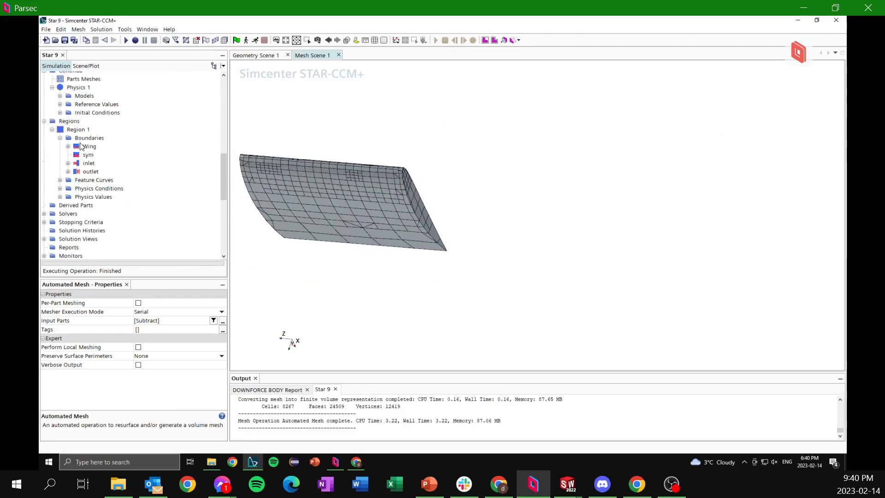
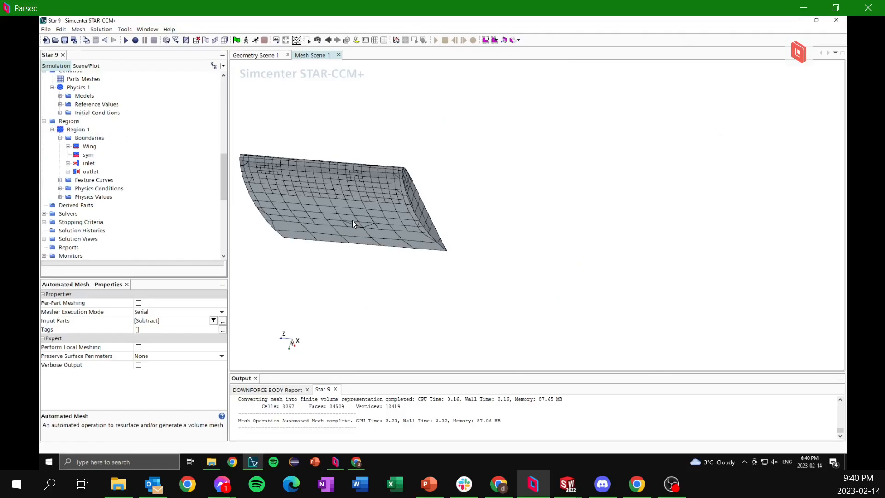
Create a horizontal plane section across the wing span and show it in the existing Mesh 1 displayer.
left_click_drag(408, 184, 431, 197)
key("f")
right_click_drag(475, 156, 427, 267)
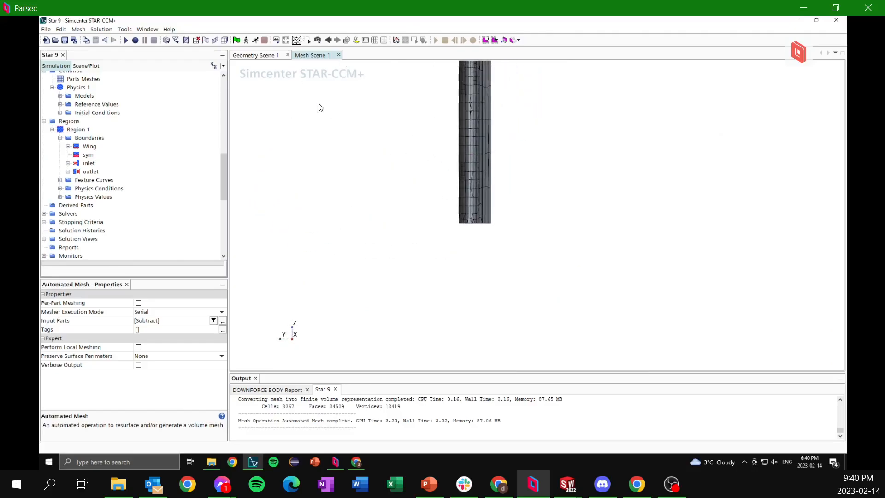
left_click(355, 41)
left_click(394, 135)
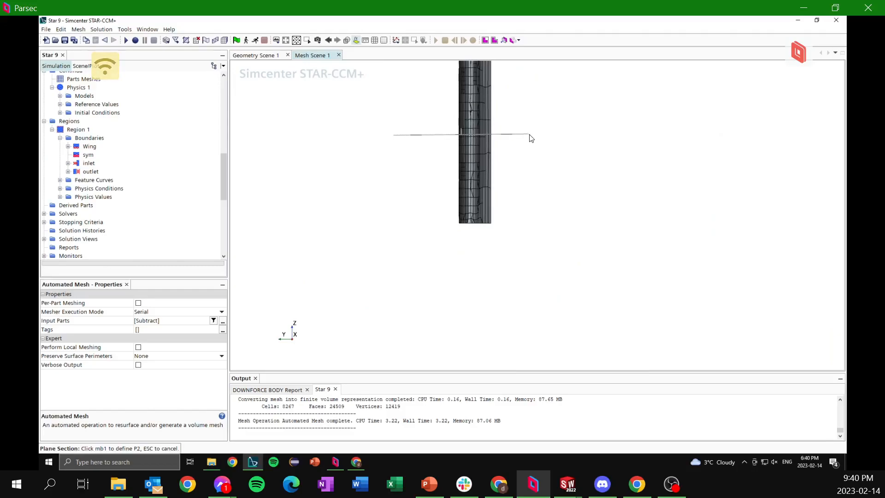
left_click(530, 138)
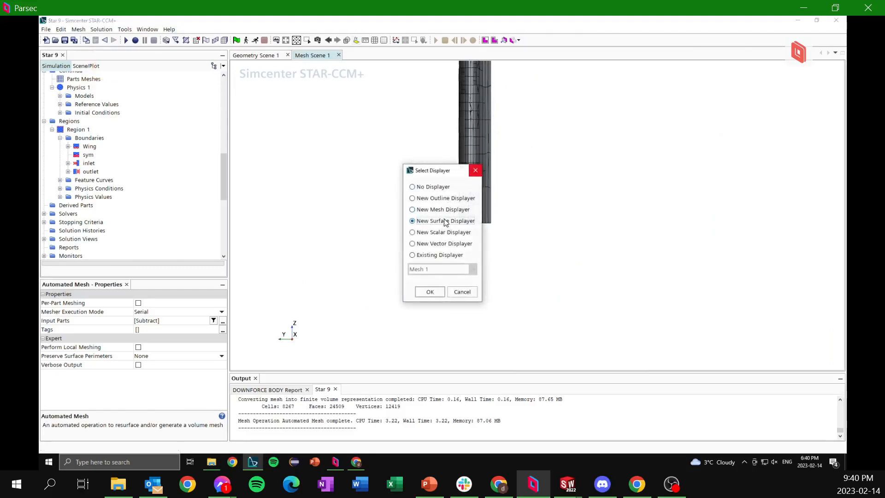
left_click(432, 255)
left_click(433, 269)
left_click(433, 279)
left_click(430, 292)
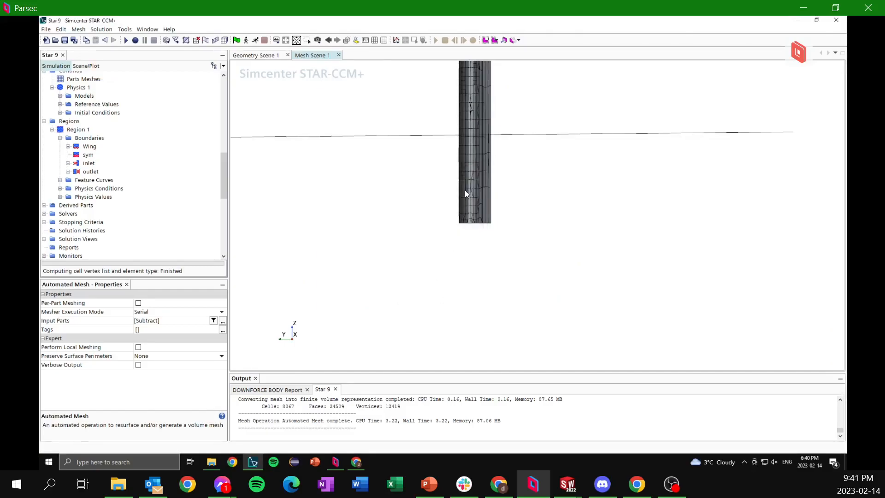
Examine the plane section's volume mesh around the airfoil, including the prism layers, leading-edge refinement and surrounding domain cells.
left_click_drag(464, 190, 402, 86)
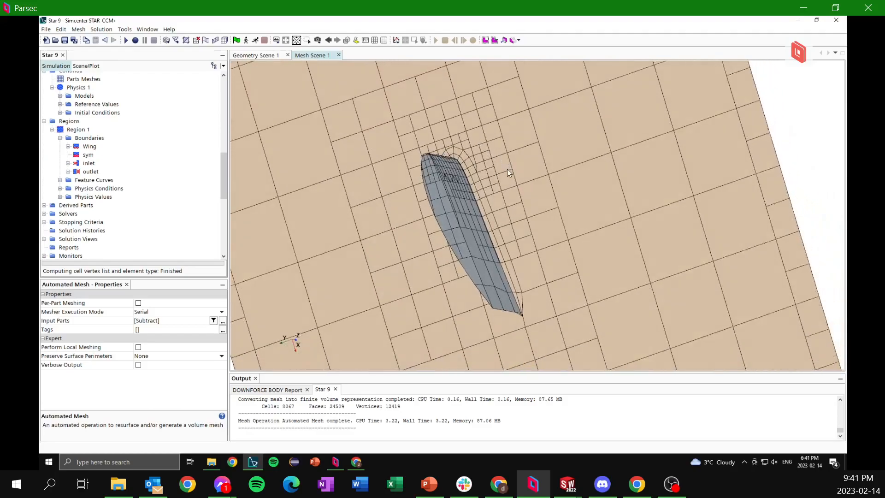
key("f")
key("s")
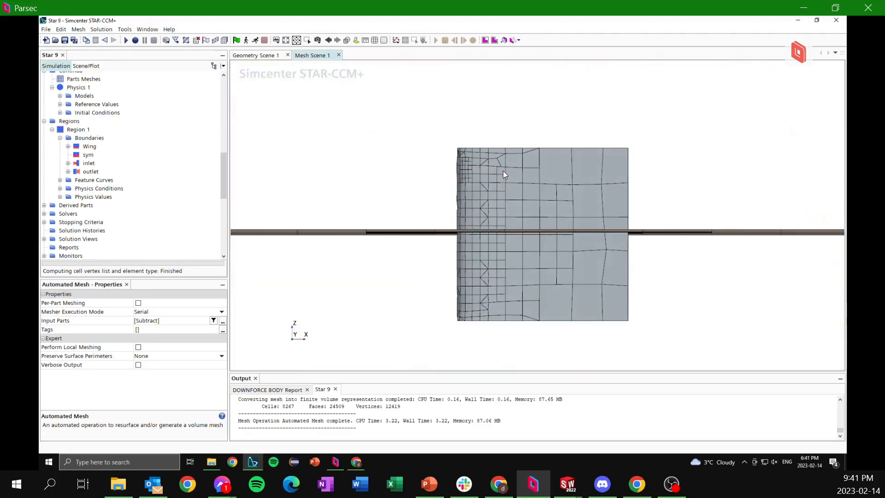
key("t")
scroll(513, 233, "down", 2)
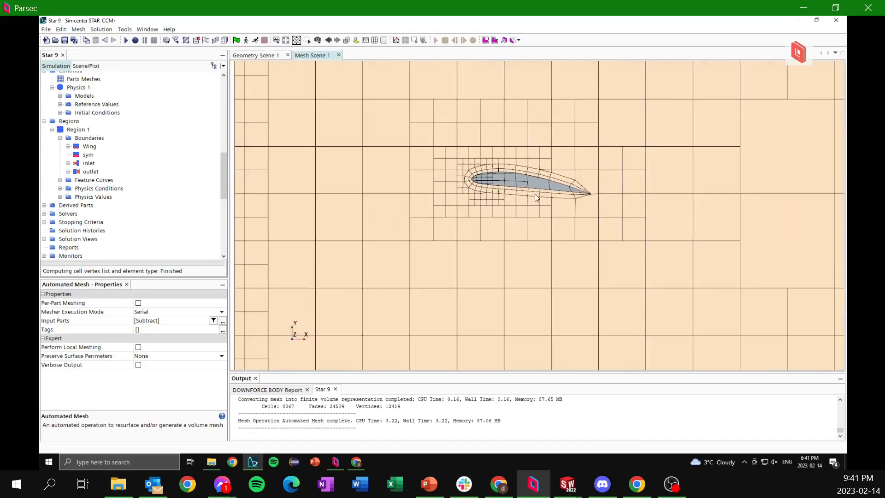
scroll(527, 195, "down", 2)
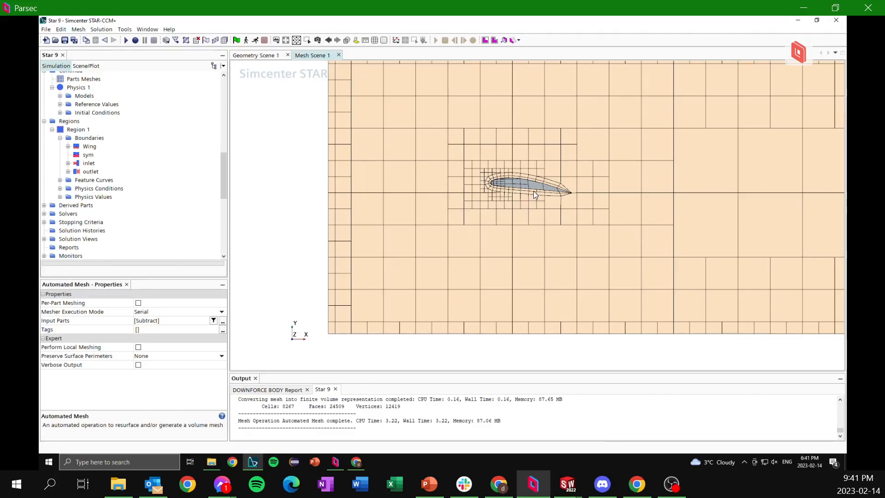
scroll(516, 178, "up", 5)
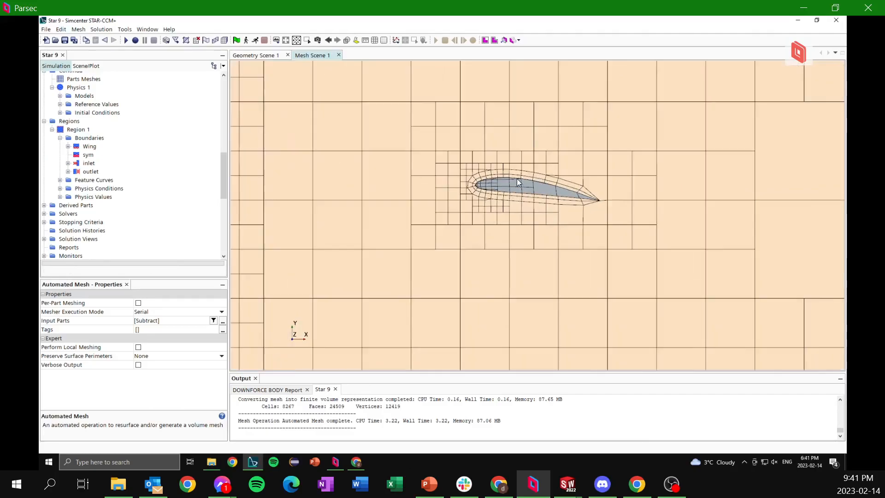
scroll(484, 183, "up", 2)
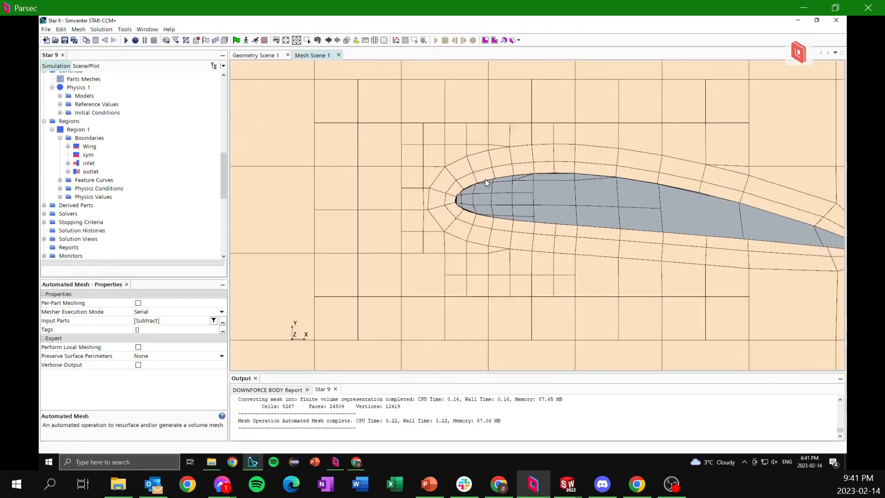
scroll(476, 207, "down", 8)
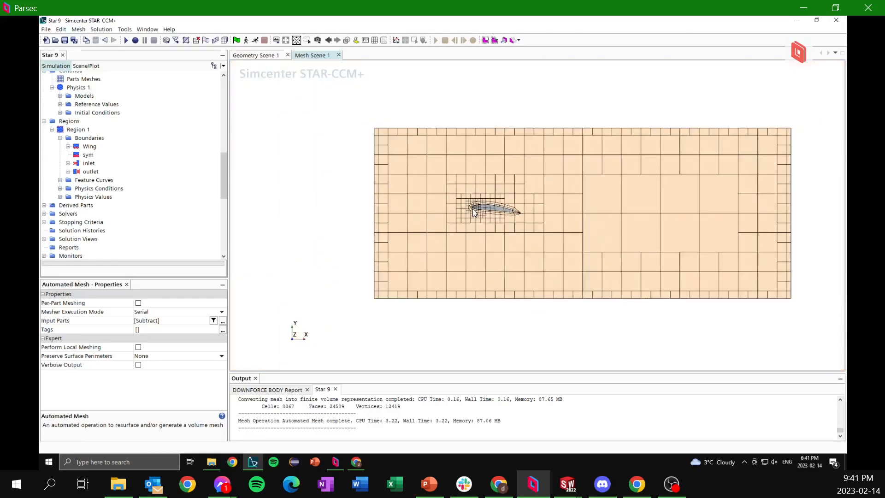
scroll(473, 208, "up", 5)
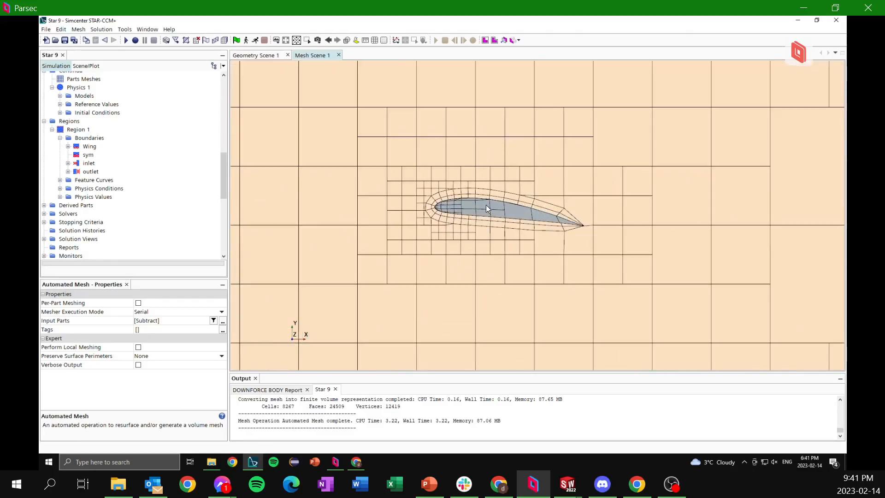
scroll(486, 204, "up", 4)
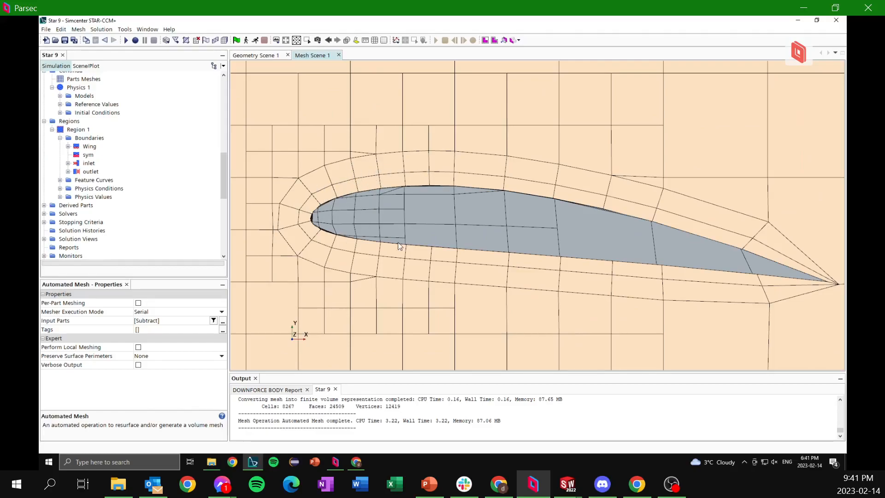
scroll(396, 245, "down", 2)
Check the automated mesh's default base size against the section mesh around the airfoil and across the whole domain.
scroll(77, 182, "down", 2)
scroll(79, 184, "up", 9)
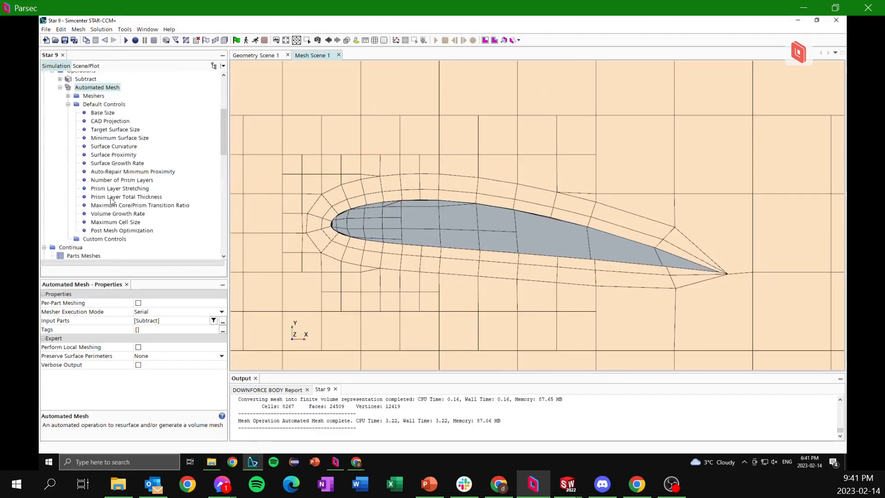
left_click(104, 114)
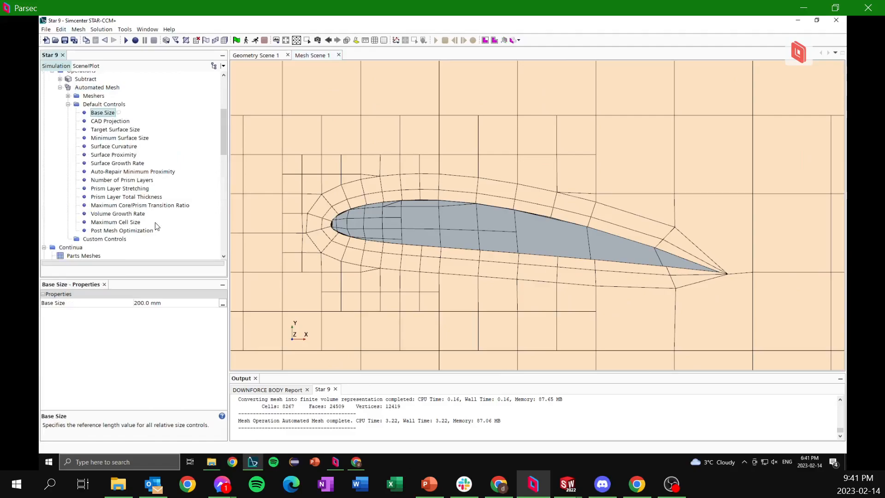
scroll(329, 245, "down", 5)
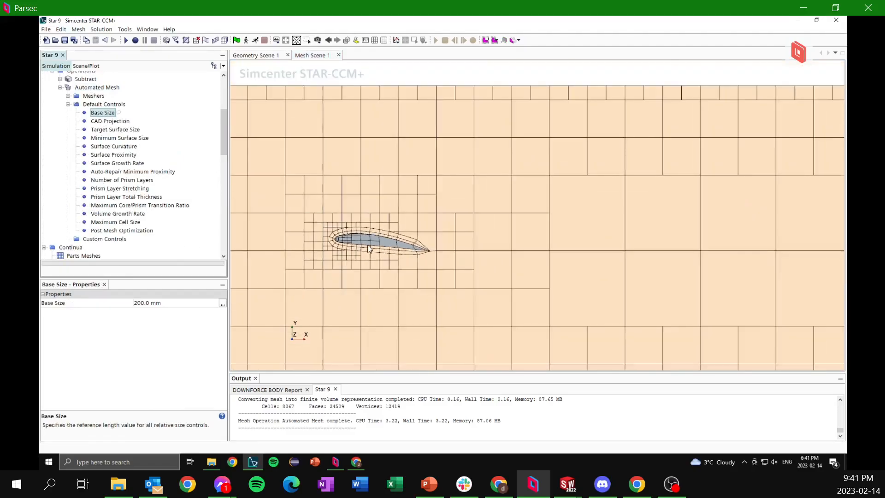
scroll(367, 250, "down", 3)
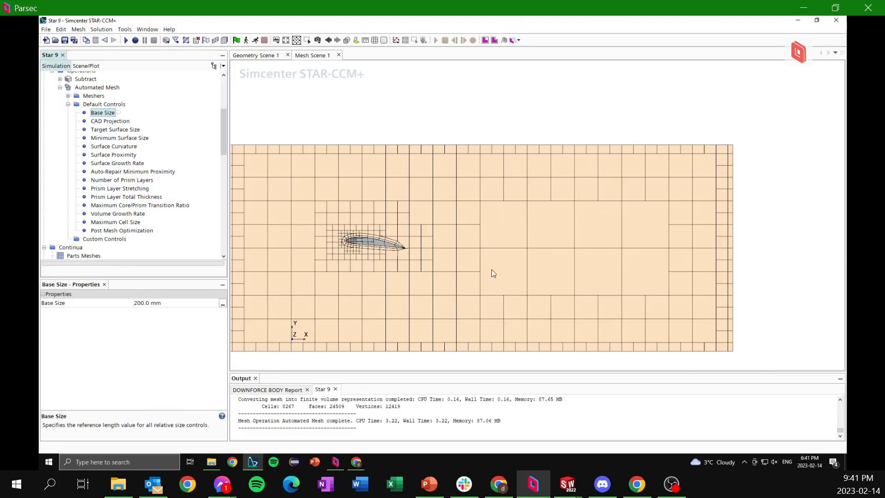
scroll(447, 239, "down", 1)
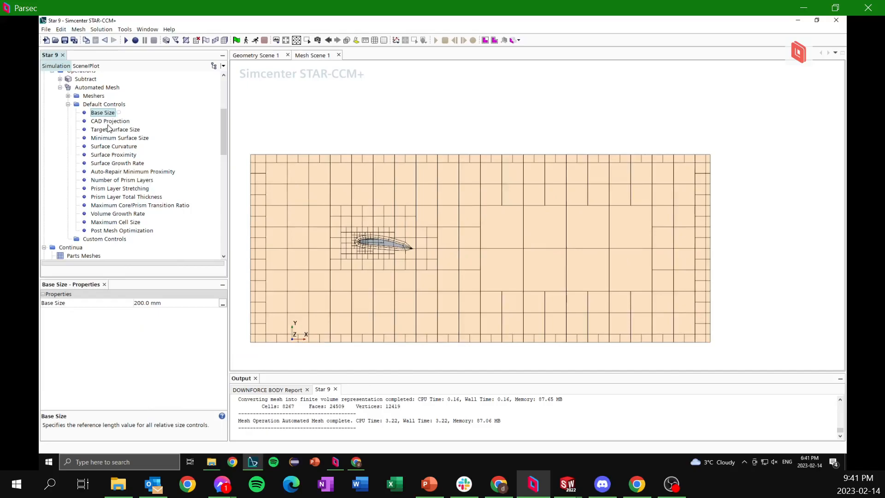
Add a custom surface control to the automated mesh and assign the Subtract wing surfaces to it.
right_click(102, 240)
mouse_move(152, 240)
left_click(197, 252)
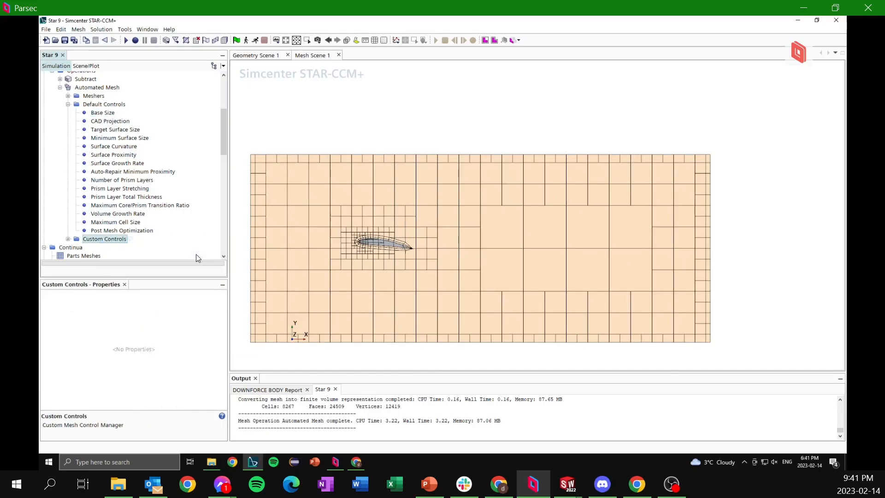
left_click(67, 239)
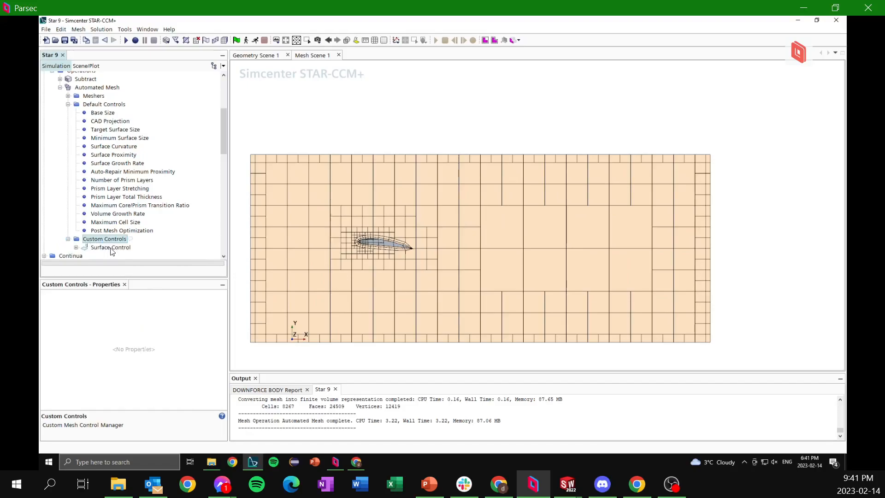
left_click(223, 304)
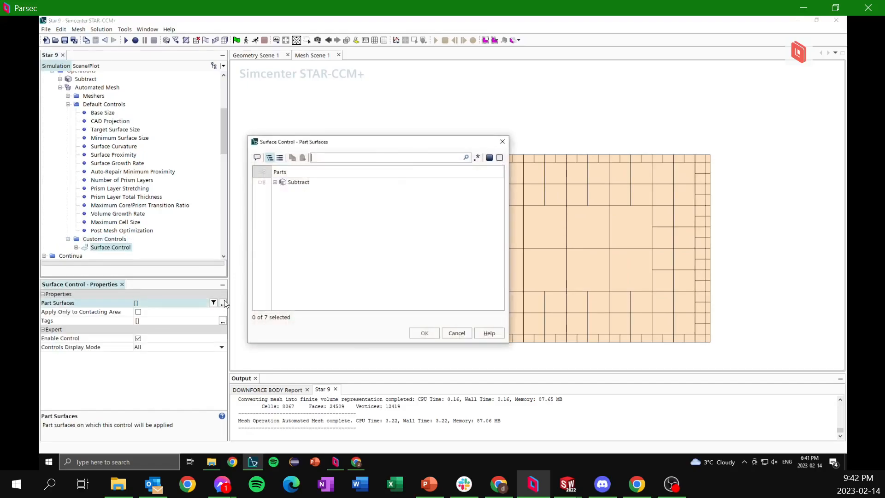
left_click(275, 182)
left_click(302, 198)
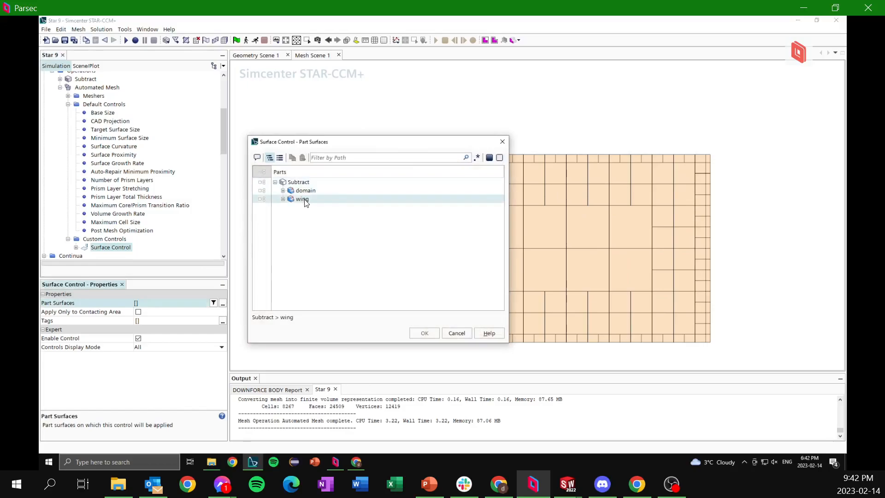
left_click(430, 334)
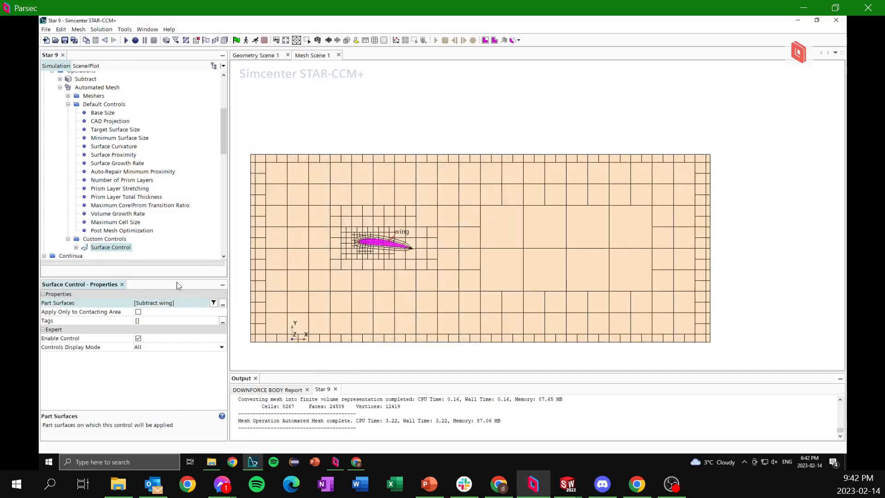
Set the target surface size of the wing's surface control to Custom.
left_click(76, 248)
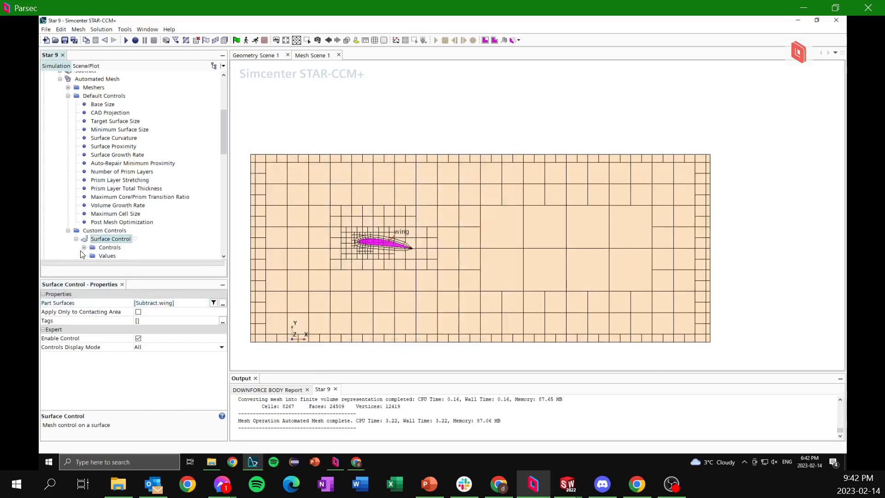
left_click(85, 222)
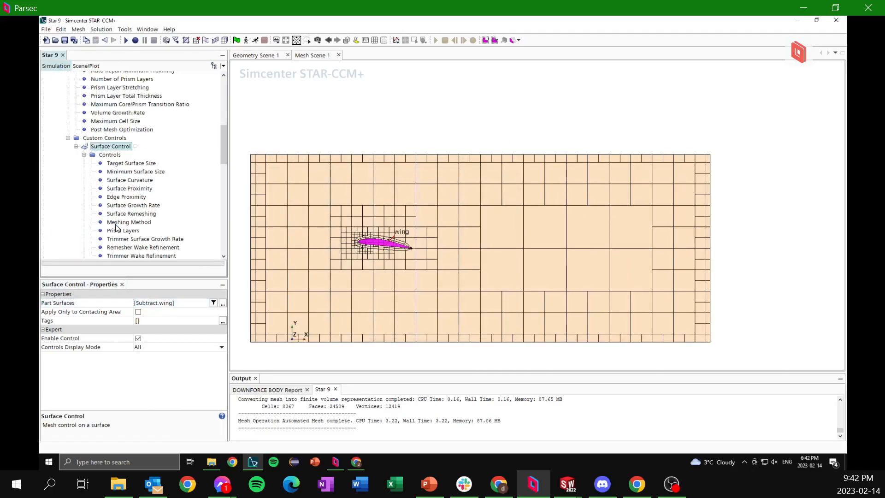
left_click(132, 139)
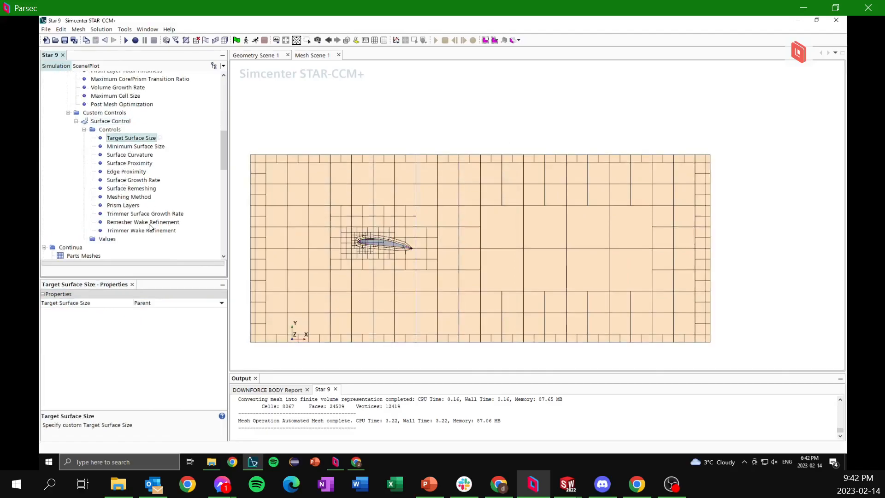
left_click(154, 302)
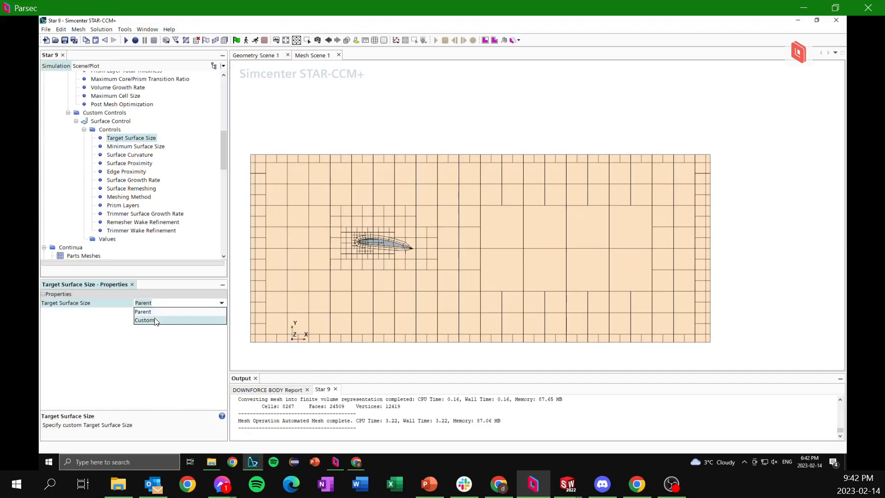
left_click(157, 319)
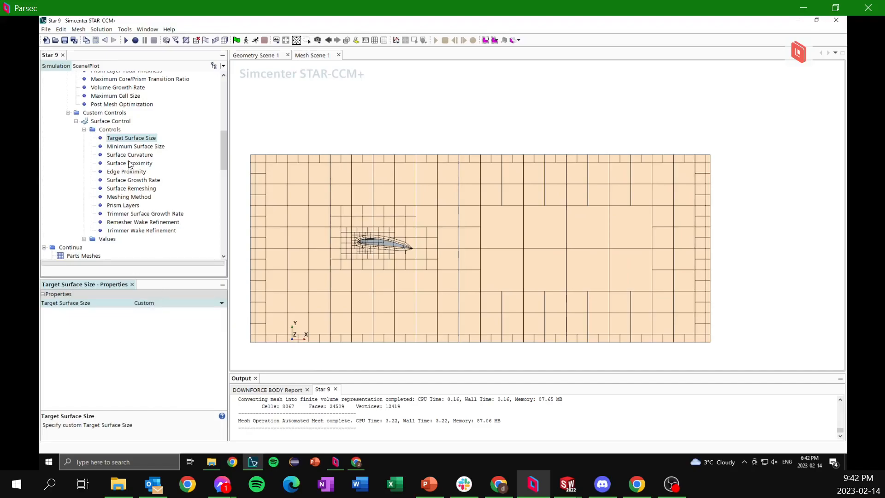
Set the surface control's prism layers to Custom and enable customization of the number of layers, total thickness and distribution.
left_click(129, 206)
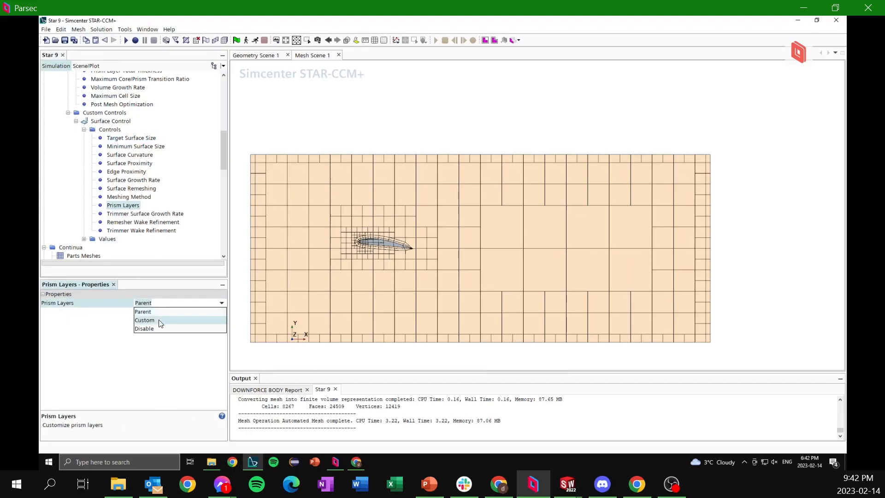
left_click(158, 320)
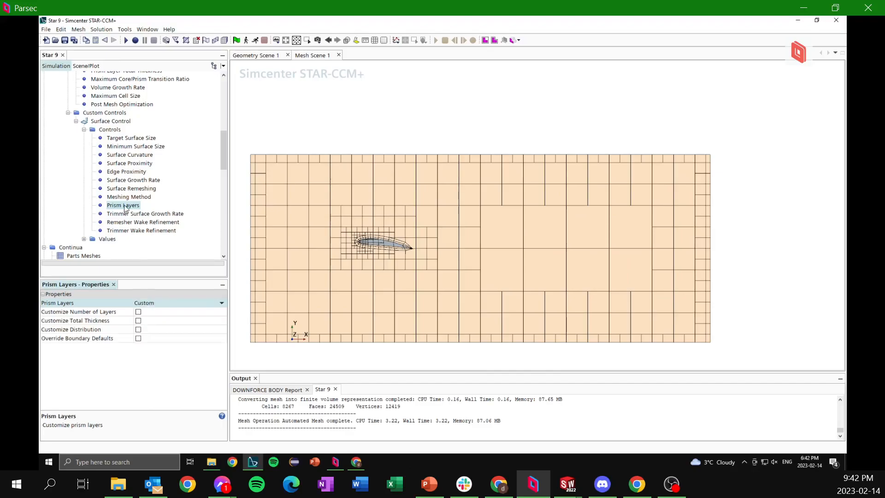
scroll(379, 256, "up", 10)
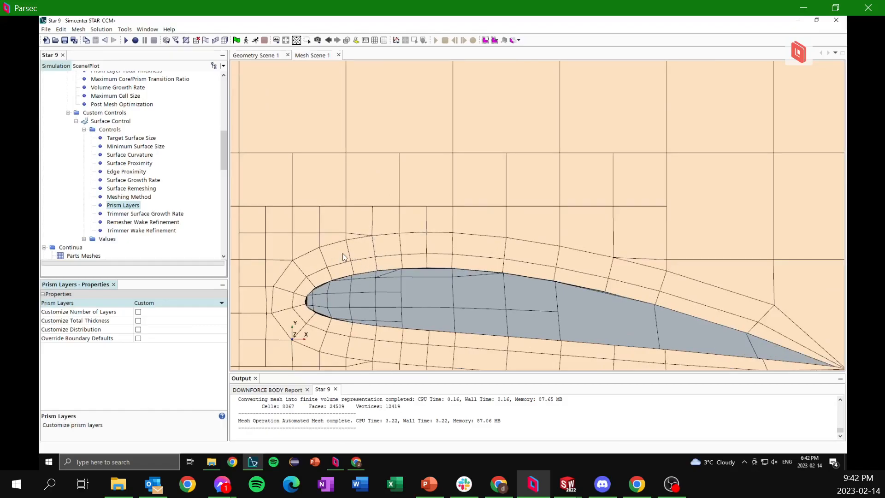
scroll(373, 253, "down", 8)
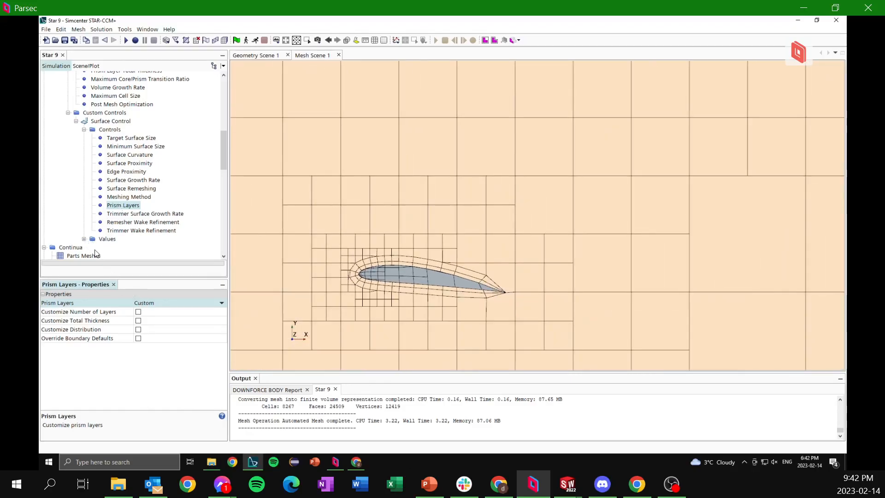
left_click(139, 313)
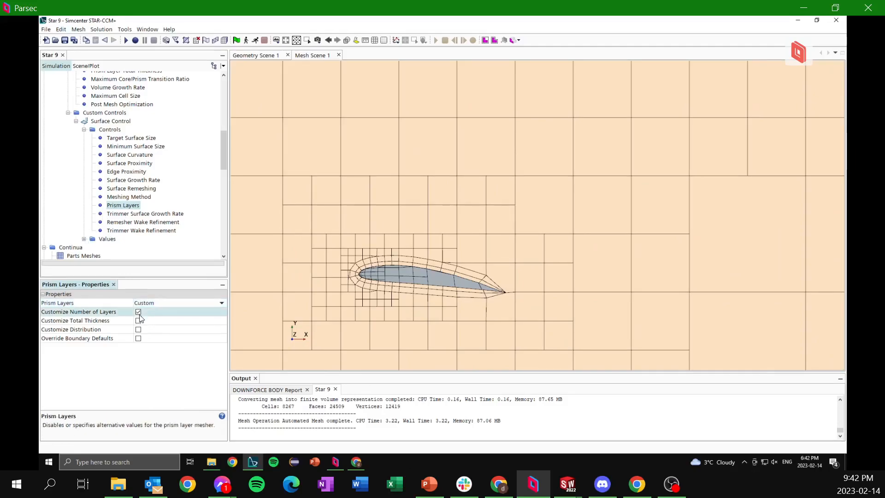
left_click(138, 321)
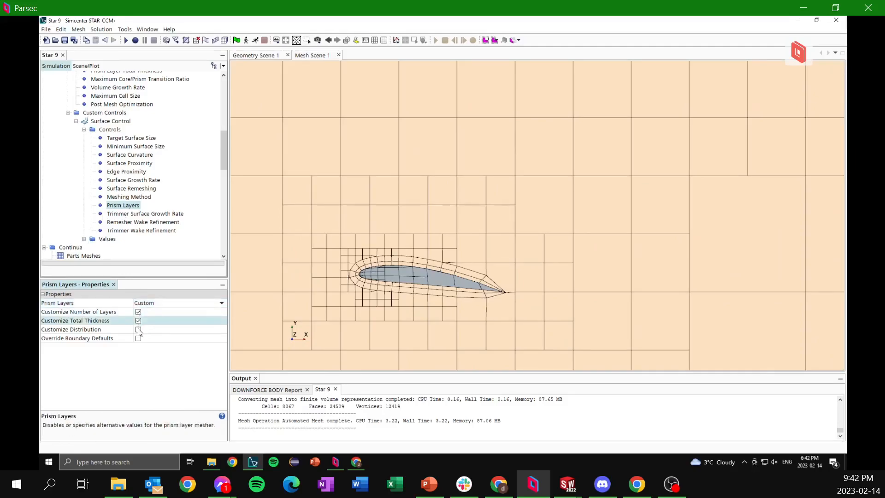
left_click(138, 330)
Specify the surface control's target surface size as an absolute value of 5.0 mm.
left_click(84, 239)
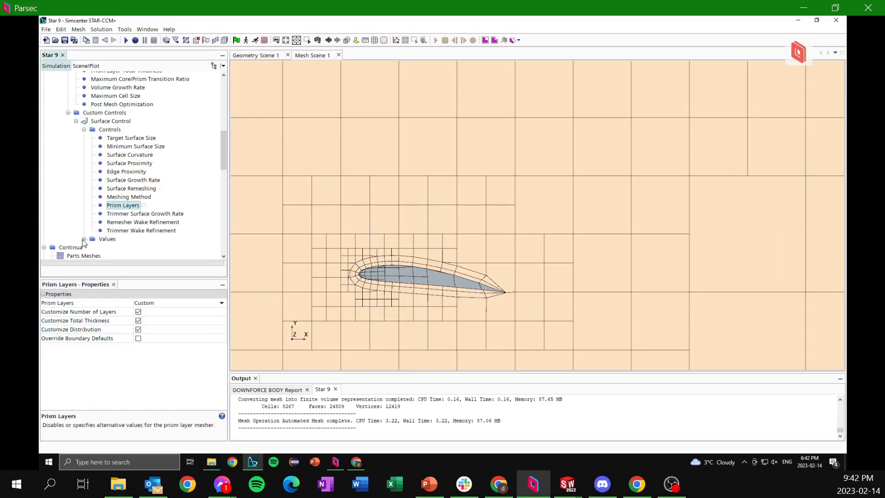
left_click(116, 249)
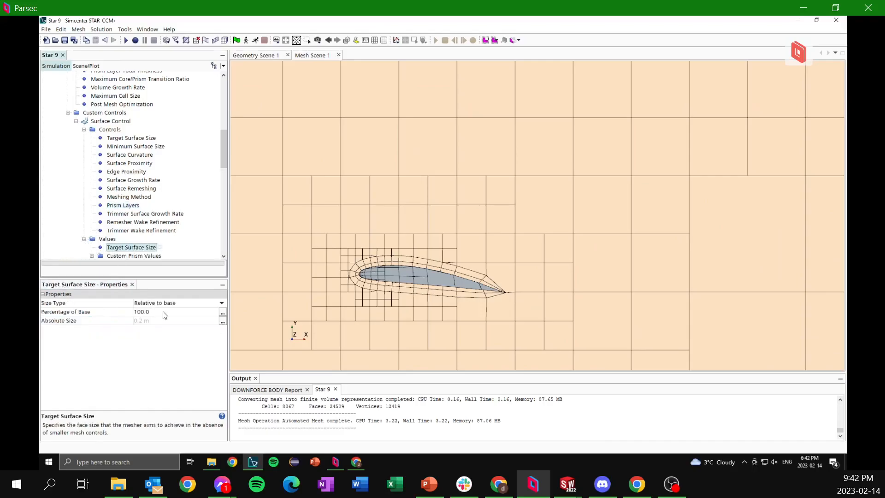
left_click(171, 304)
left_click(171, 320)
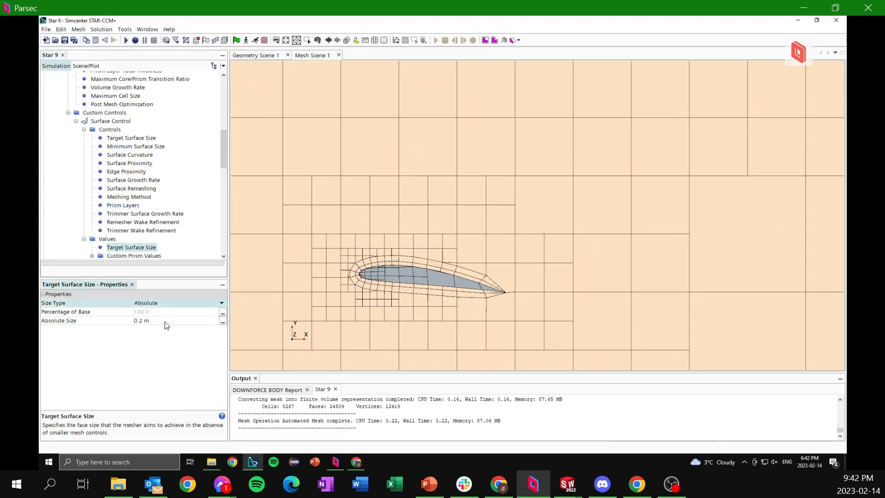
left_click(165, 321)
key("ctrl+a")
type("5.0 mm")
key("Return")
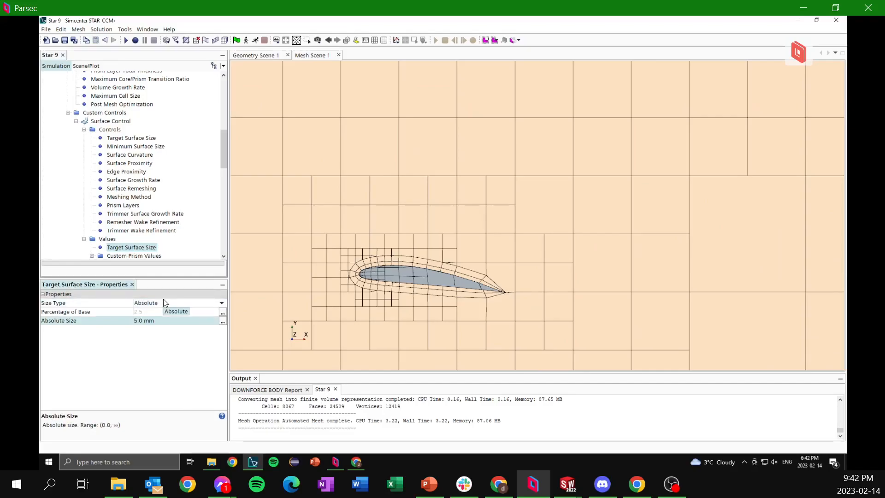
Set the surface control's custom prism values to 15 prism layers with a layer stretching of 1.2.
left_click(135, 257)
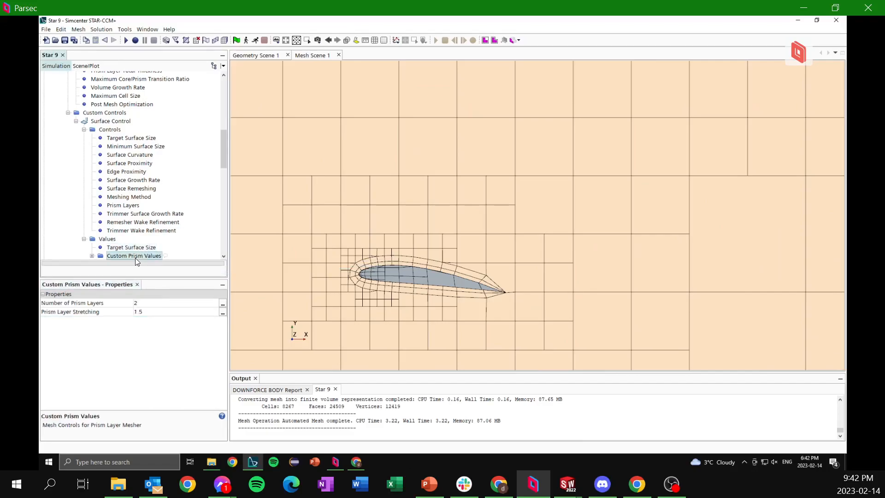
left_click(153, 305)
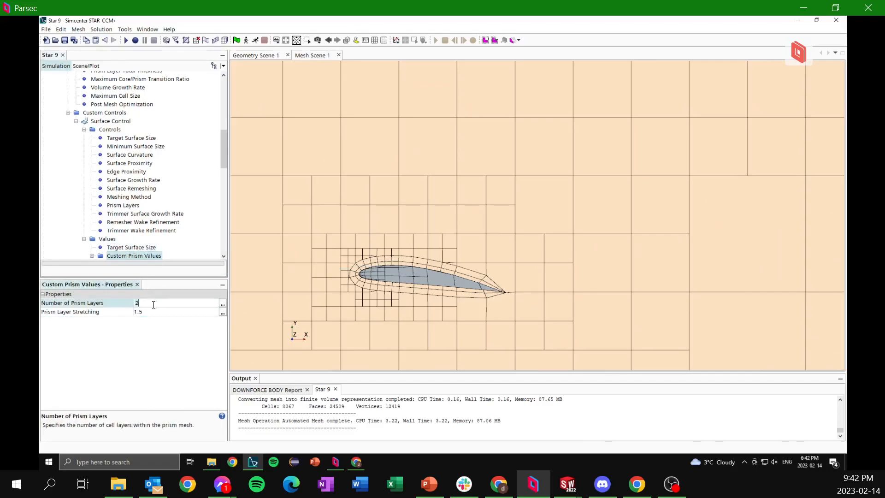
key("Return")
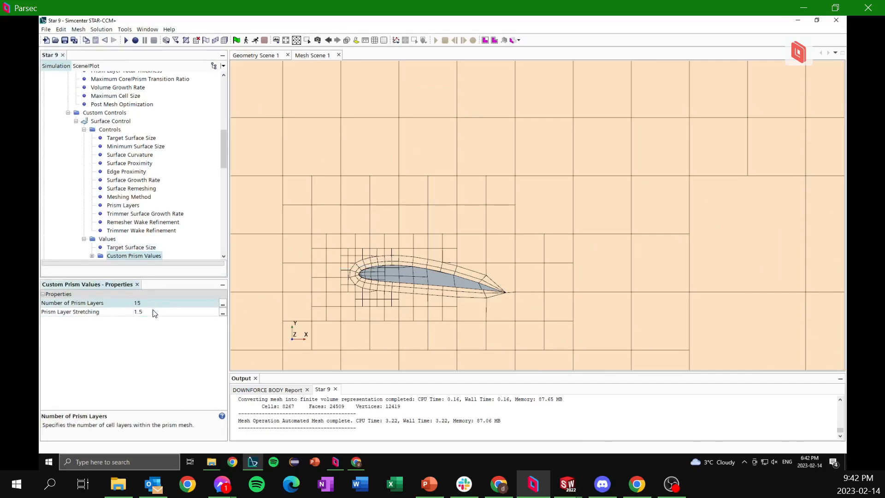
left_click(153, 312)
key("BackSpace")
key("BackSpace")
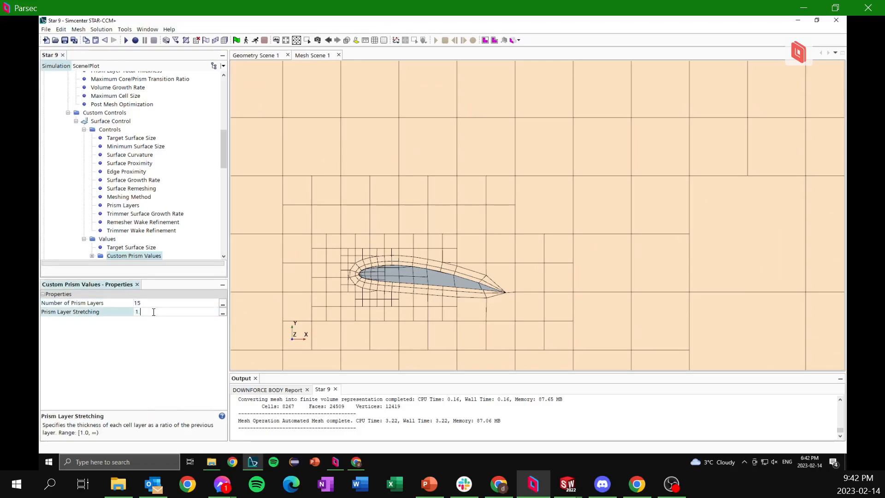
type(".2")
key("Return")
Specify the surface control's prism layer total thickness as an absolute value of 3.0 mm.
scroll(131, 245, "down", 1)
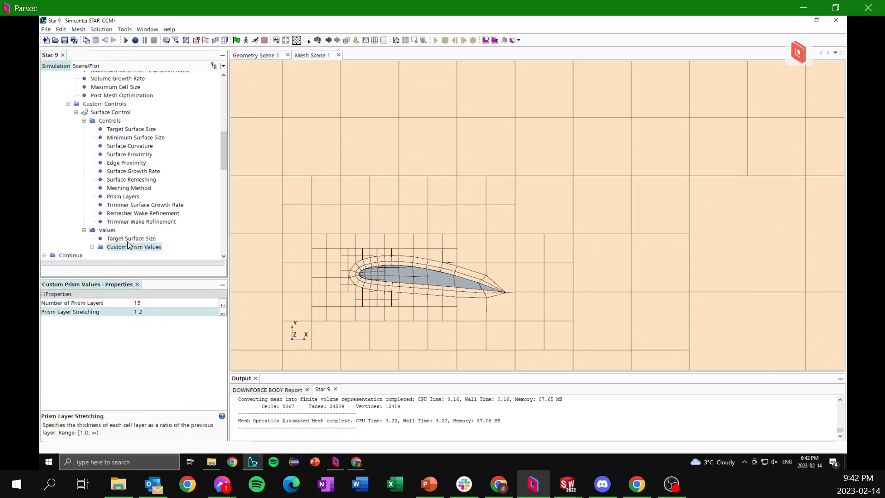
left_click(92, 248)
left_click(131, 257)
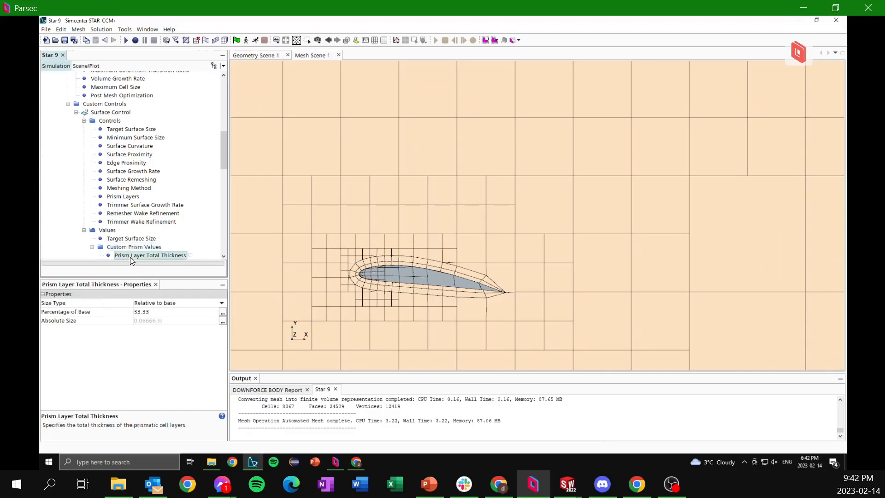
scroll(376, 265, "up", 5)
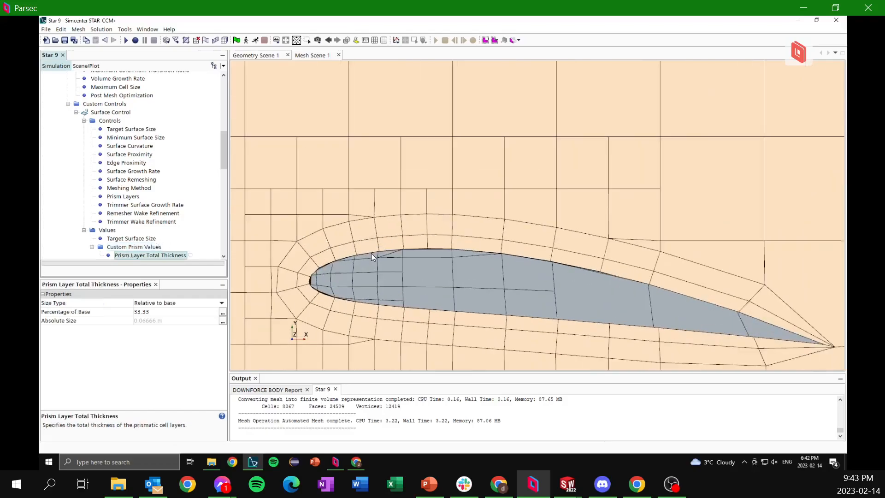
scroll(371, 257, "up", 4)
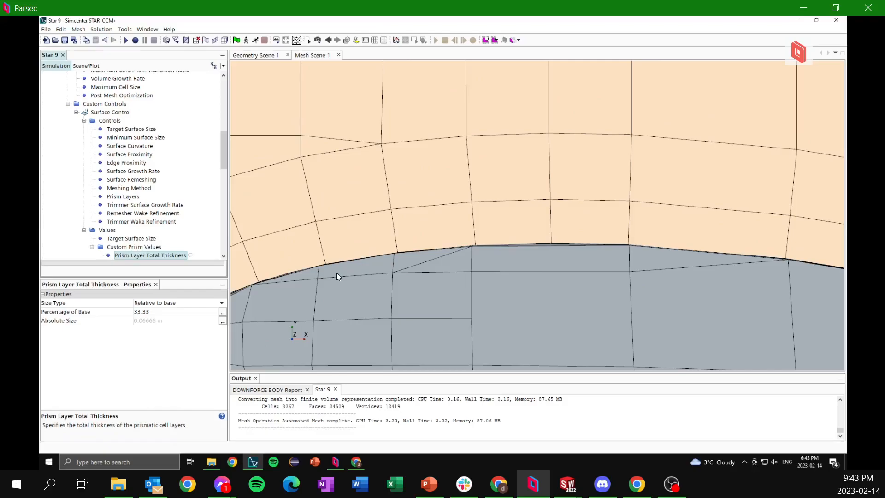
left_click(153, 303)
left_click(155, 321)
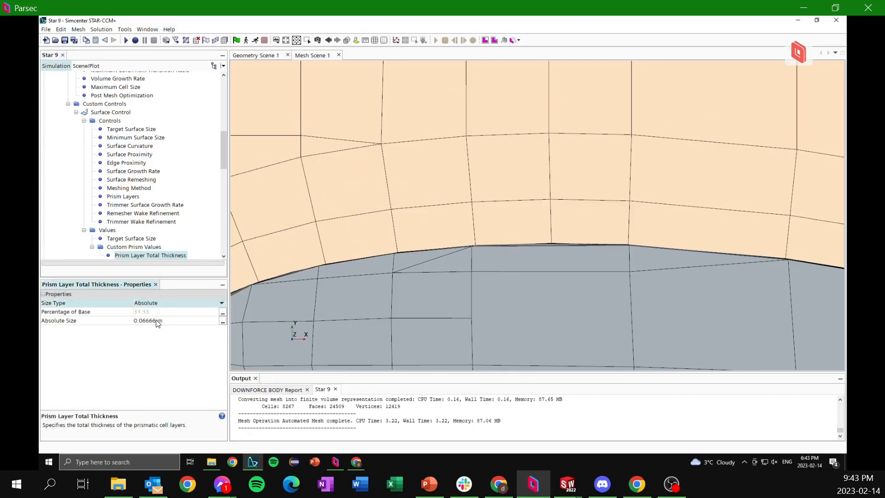
left_click(163, 323)
left_click(164, 325)
left_click(134, 322)
key("ctrl+a")
type("3mm")
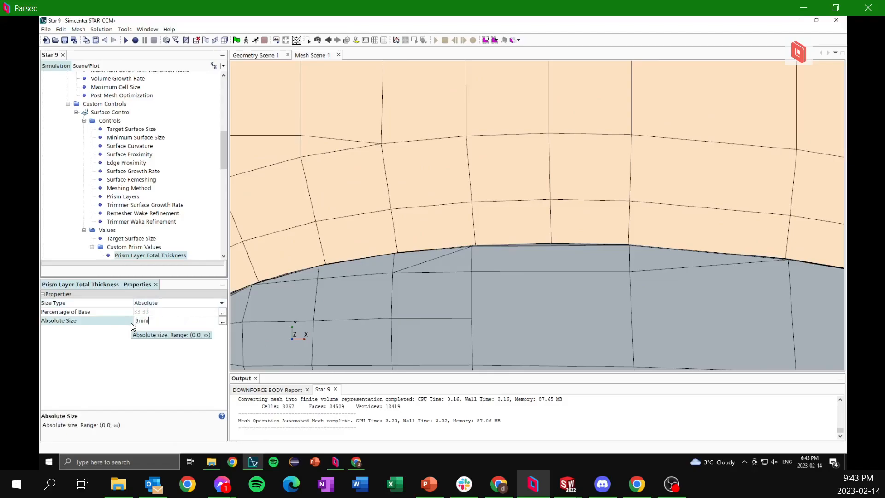
key("Return")
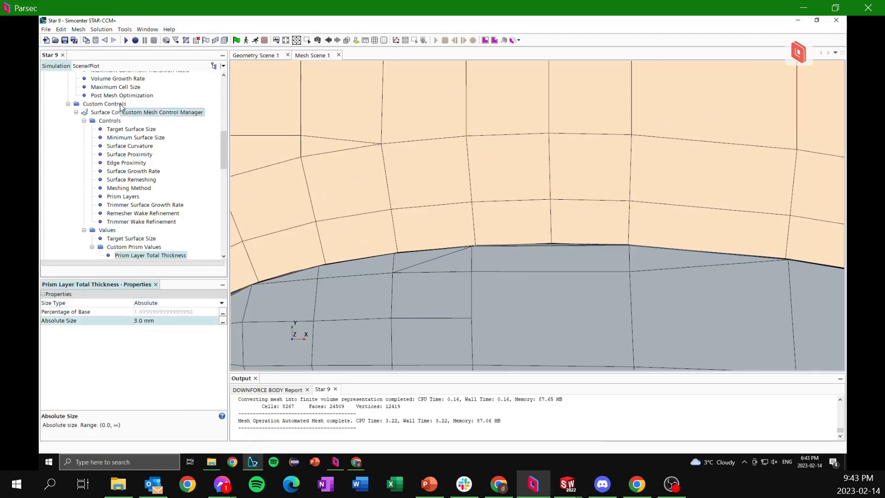
scroll(115, 111, "up", 4)
scroll(115, 110, "up", 4)
right_click(96, 154)
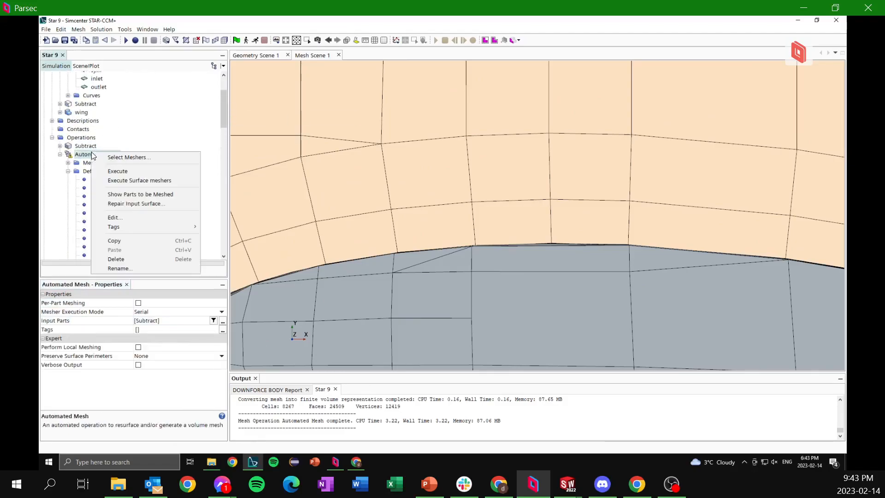
left_click(119, 171)
scroll(496, 203, "down", 5)
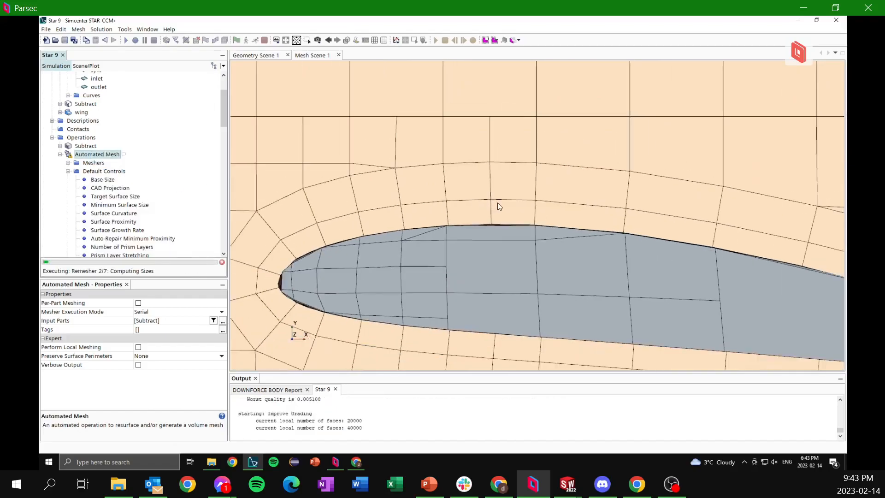
scroll(463, 206, "down", 3)
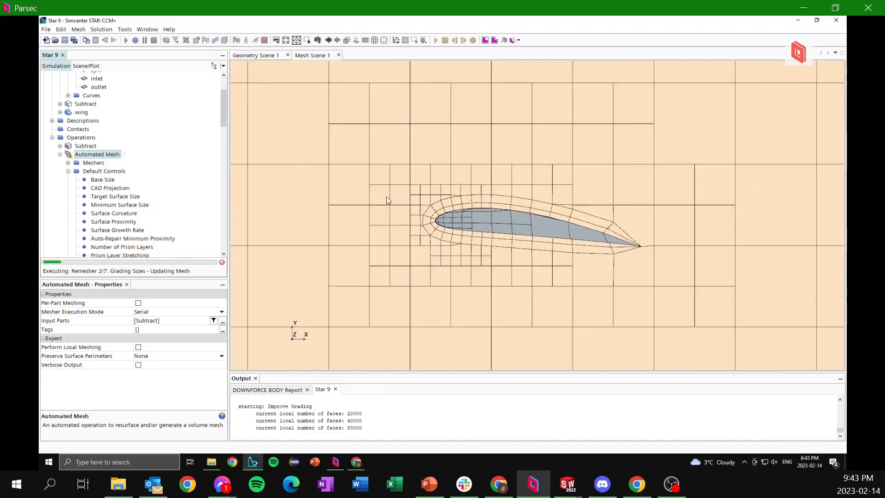
left_click(223, 263)
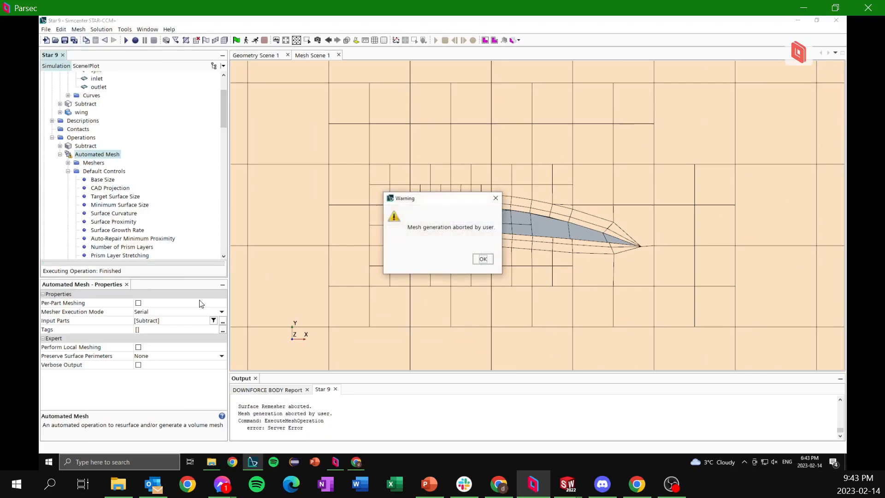
left_click(483, 259)
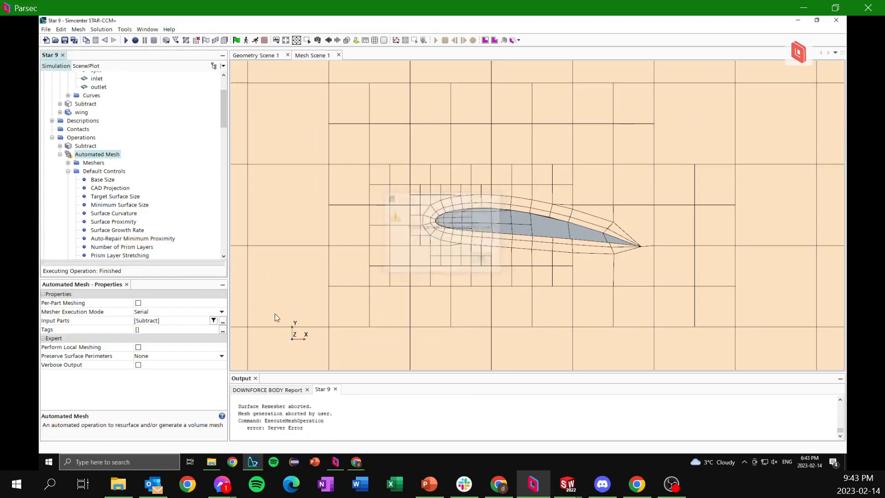
Set the Automated Mesh operation's mesher execution mode to Parallel and execute the operation.
left_click(158, 312)
left_click(152, 324)
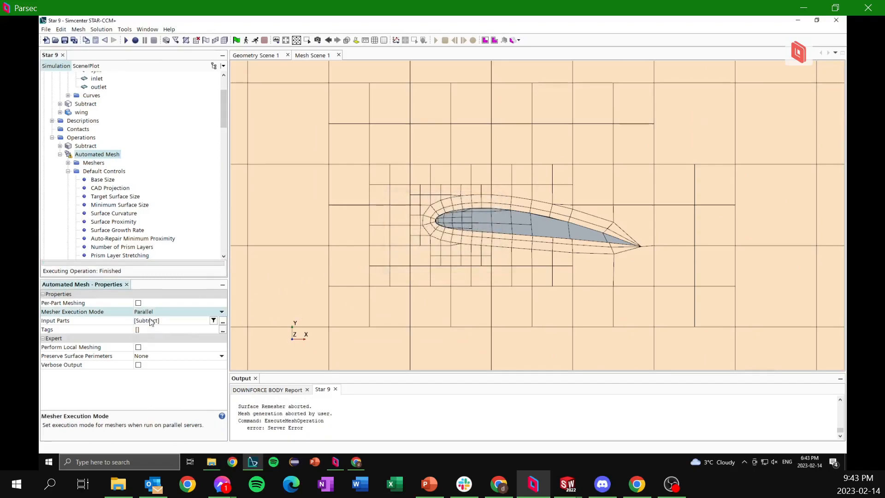
right_click(95, 156)
left_click(168, 175)
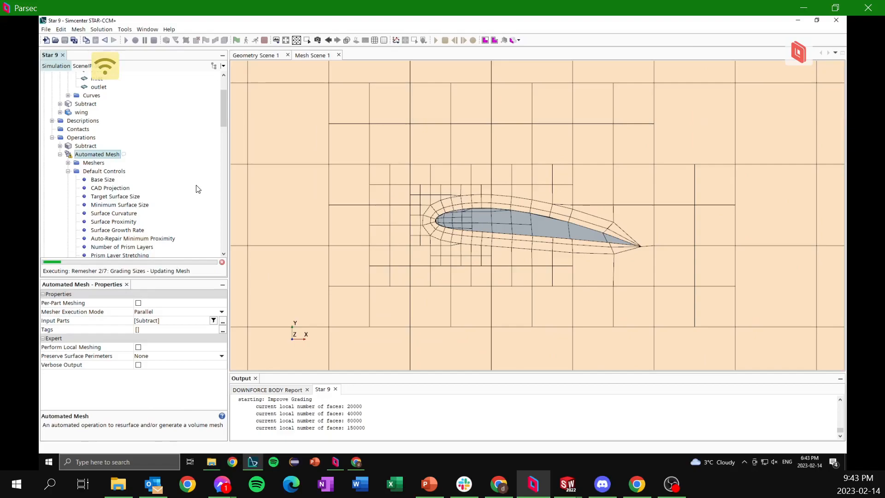
Review the surface control's target surface size settings and examine the regenerated mesh and prism layers around the wing.
scroll(138, 190, "down", 10)
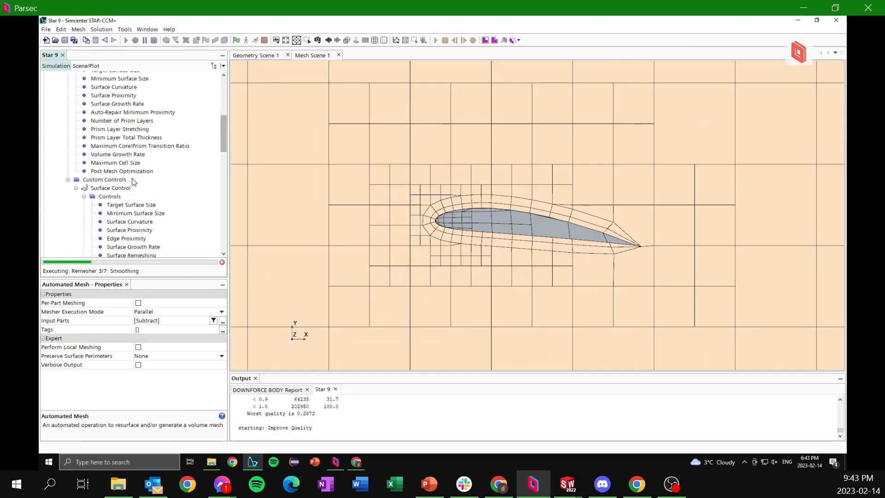
left_click(127, 104)
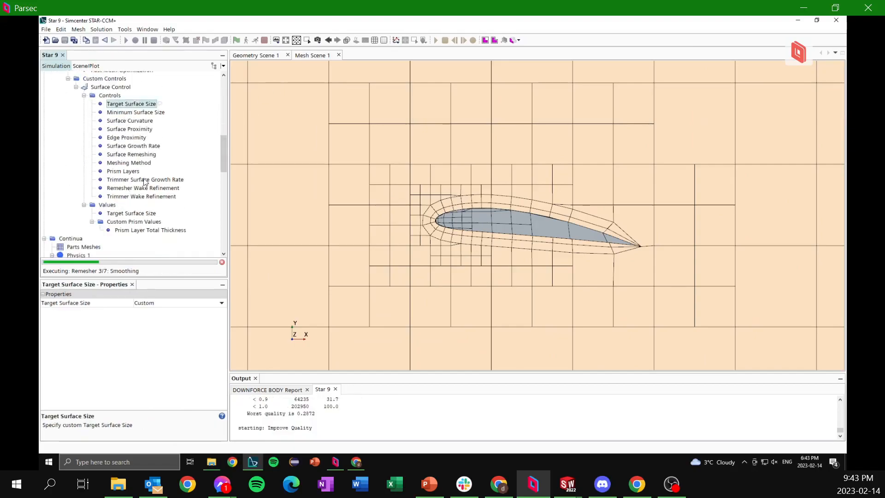
left_click(123, 214)
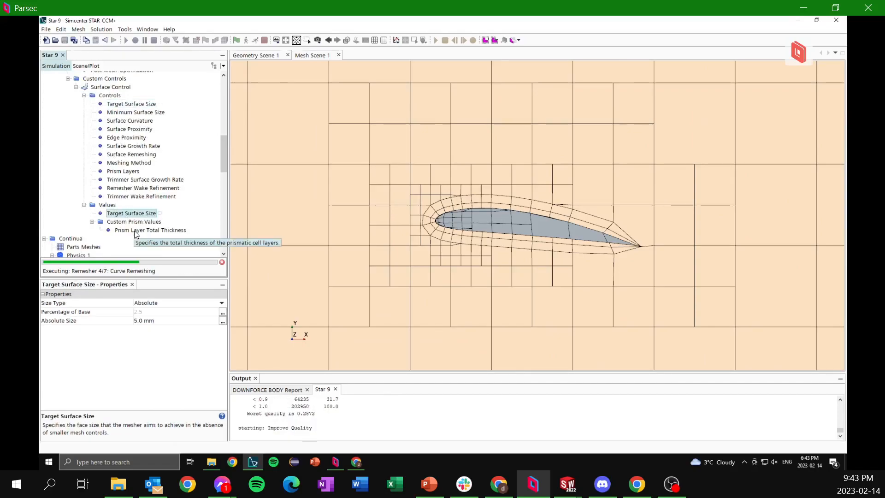
scroll(347, 262, "down", 3)
scroll(348, 263, "down", 5)
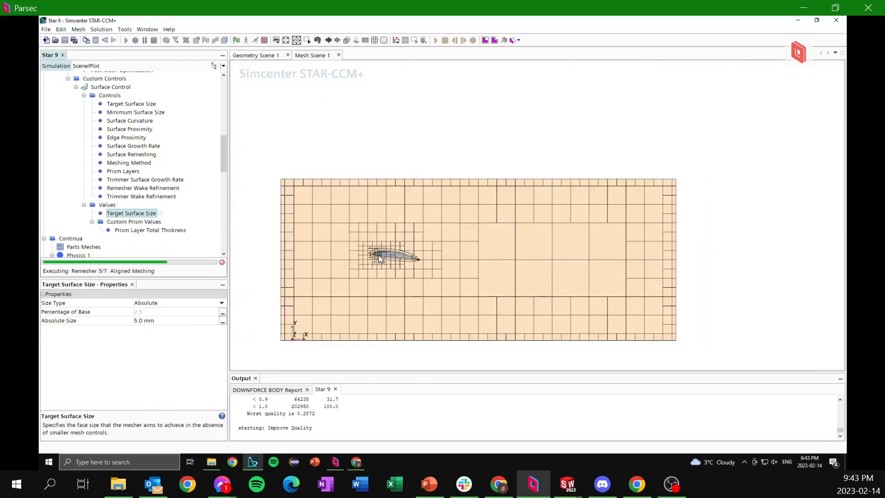
scroll(369, 265, "up", 2)
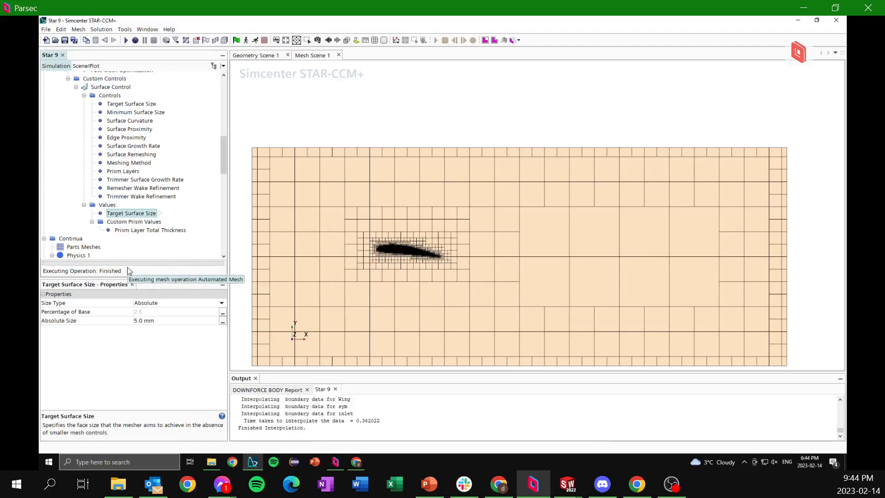
scroll(396, 249, "up", 3)
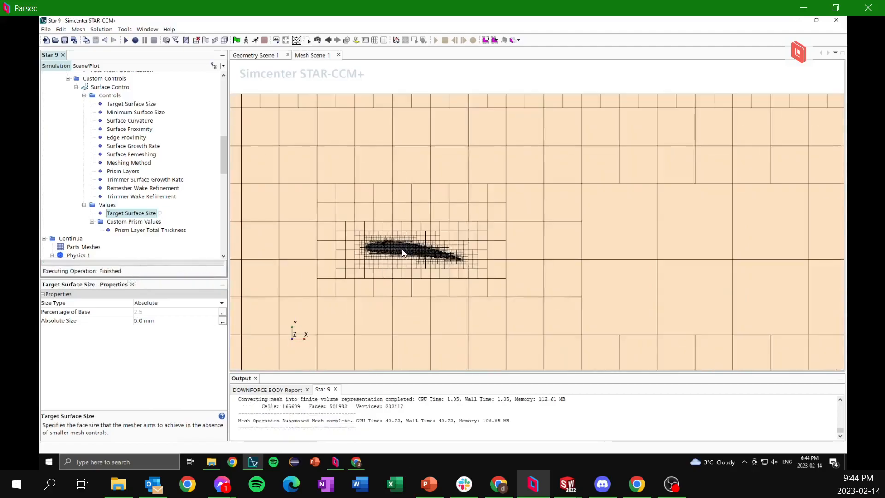
scroll(387, 246, "up", 5)
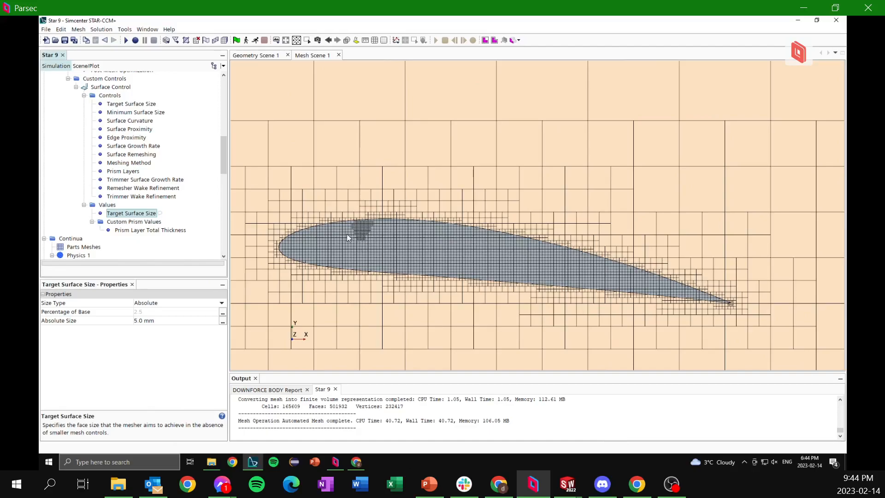
scroll(299, 233, "up", 10)
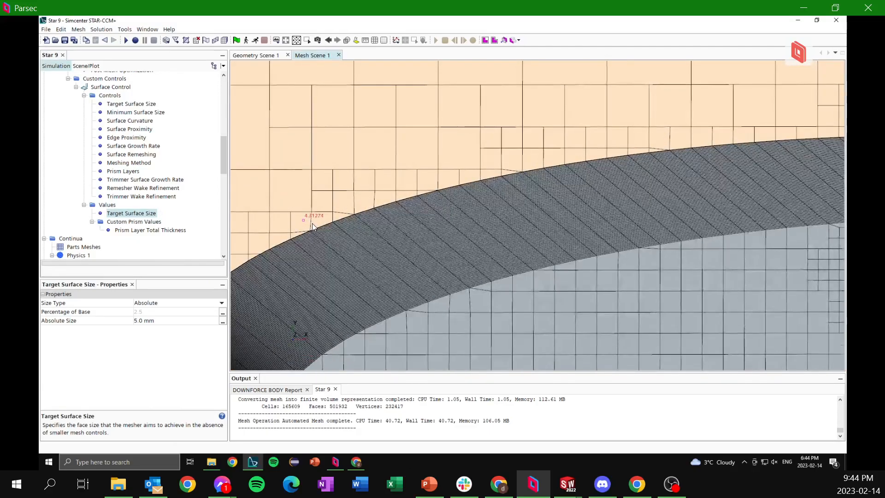
scroll(324, 229, "down", 6)
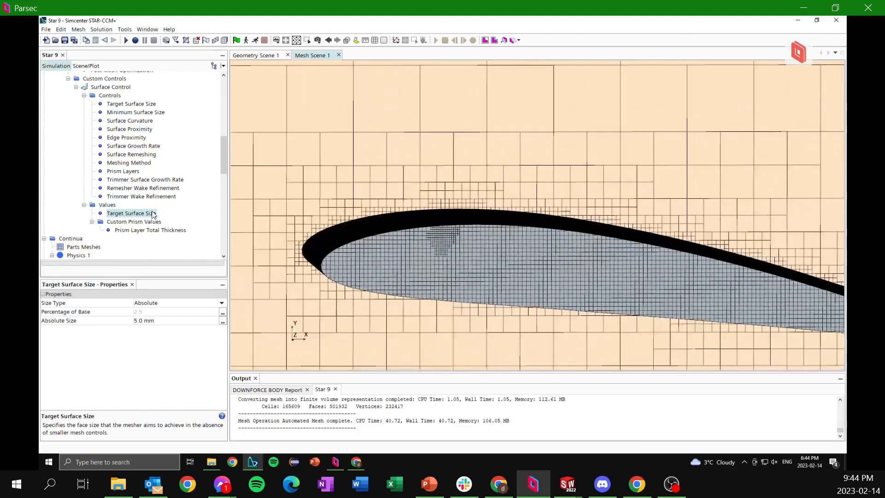
Set the Prism Layer Mesher's minimum thickness percentage to 0.01.
scroll(157, 216, "up", 4)
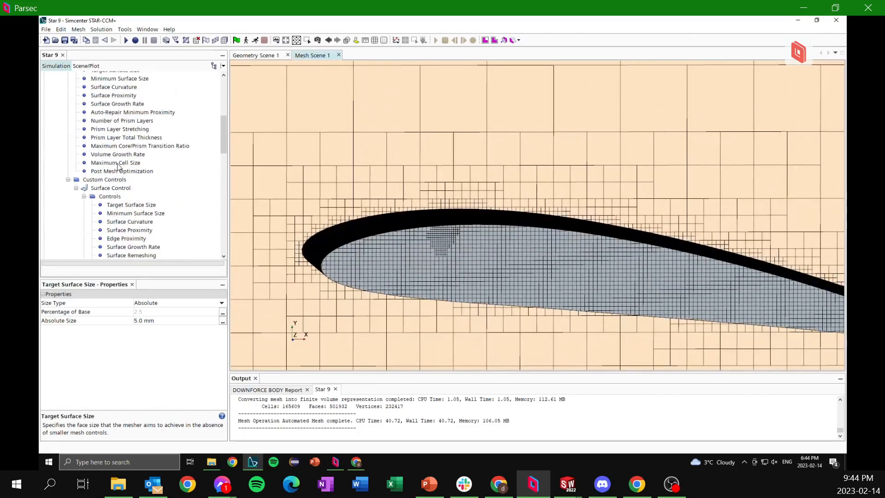
scroll(118, 166, "up", 4)
left_click(68, 138)
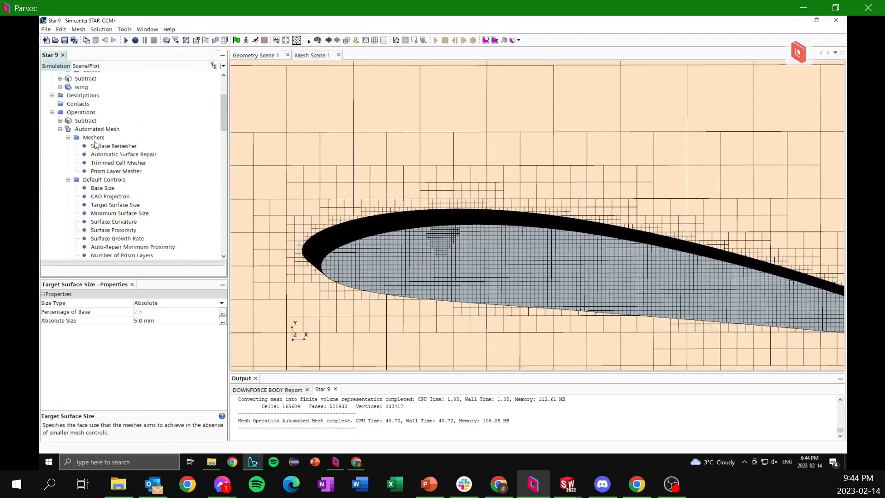
left_click(121, 172)
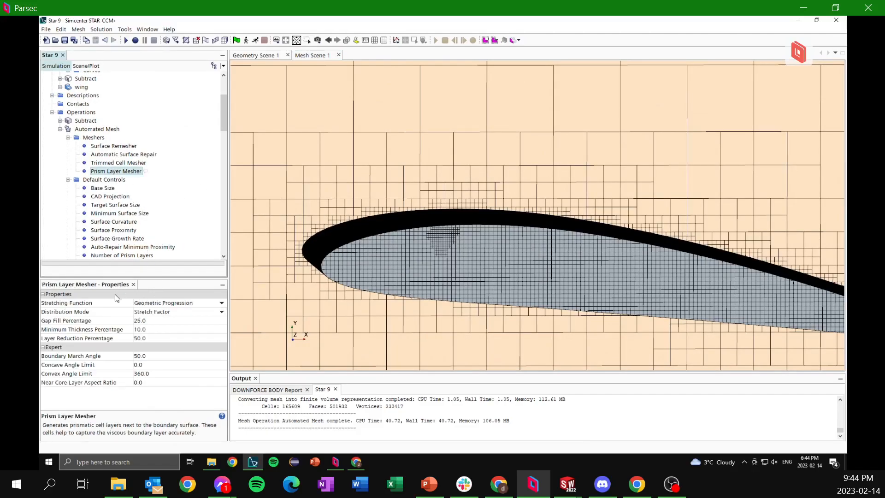
left_click(149, 329)
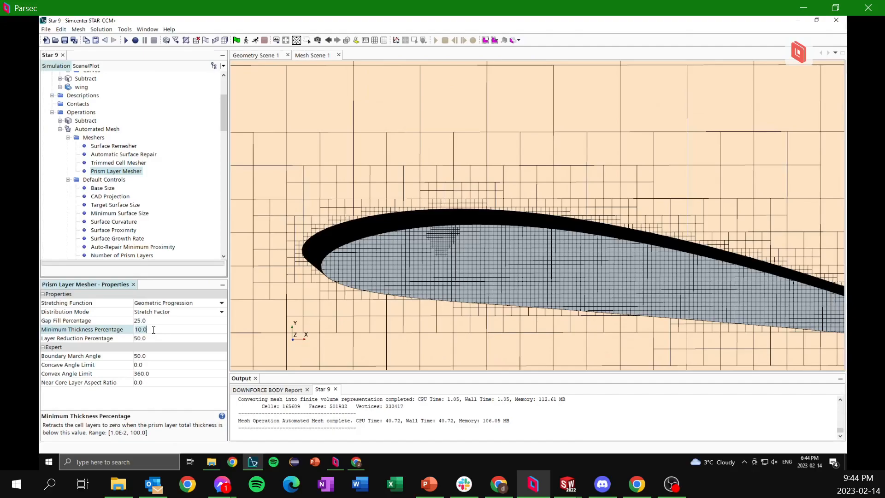
type("0.01")
key("Return")
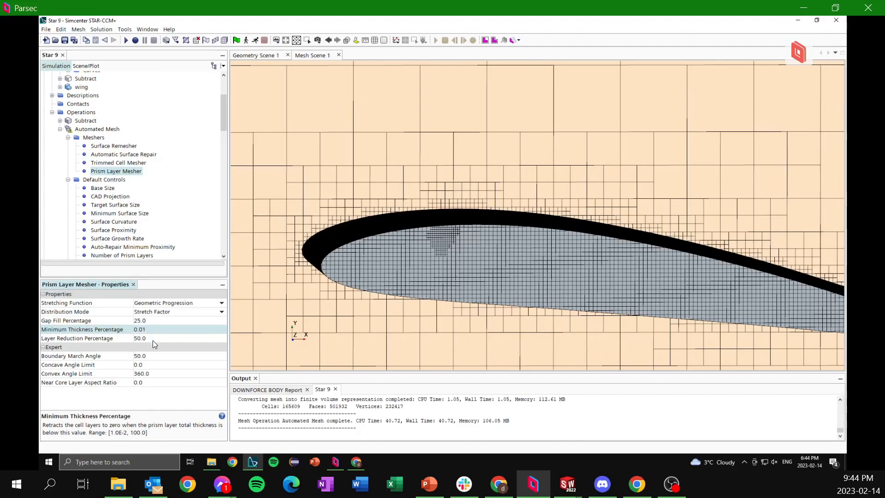
Set the Prism Layer Mesher's layer reduction percentage to 0.0.
left_click(153, 340)
key("BackSpace")
key("BackSpace")
key("BackSpace")
key("BackSpace")
type("0")
key("Return")
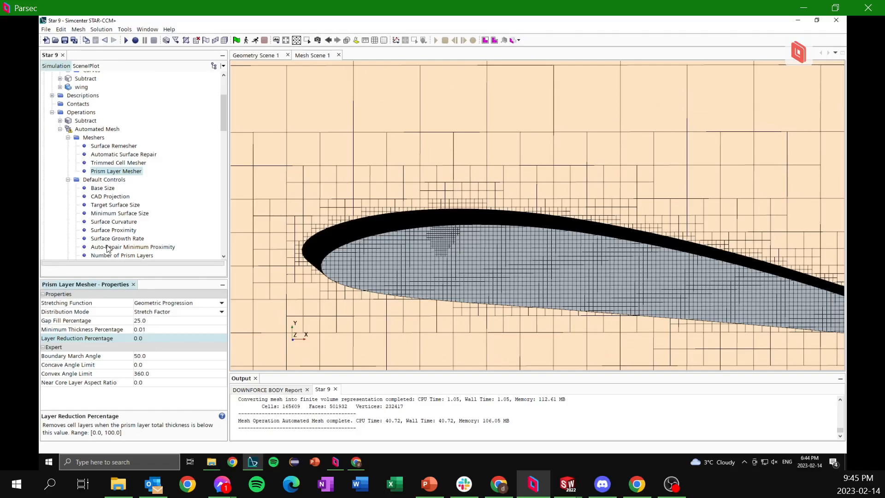
Set the absolute target surface size of the wing's surface control to 10.0 mm.
scroll(132, 179, "down", 6)
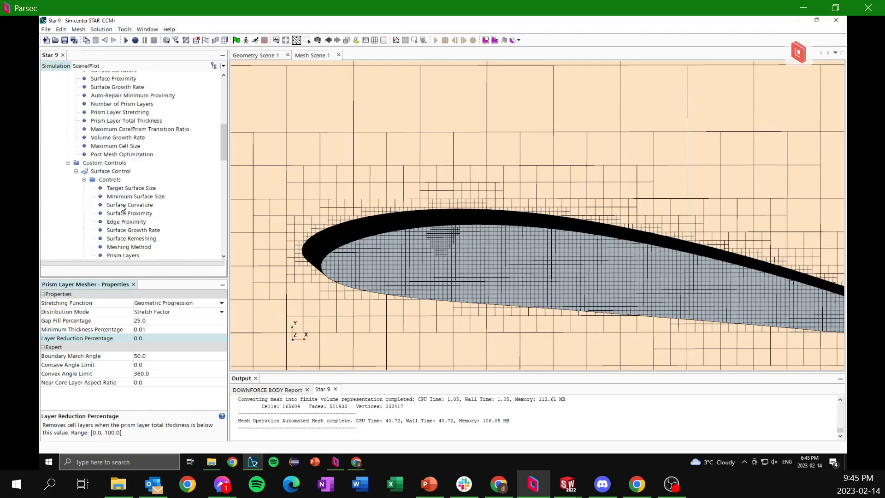
left_click(127, 189)
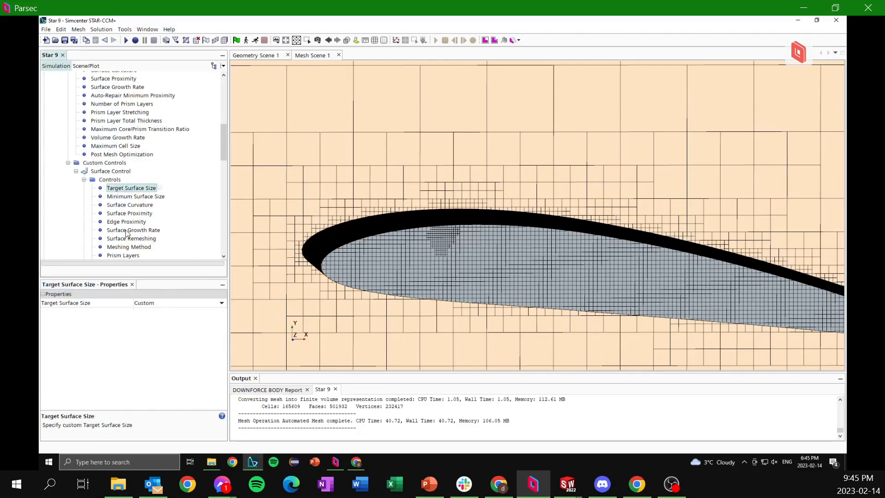
scroll(131, 232, "down", 6)
left_click(129, 146)
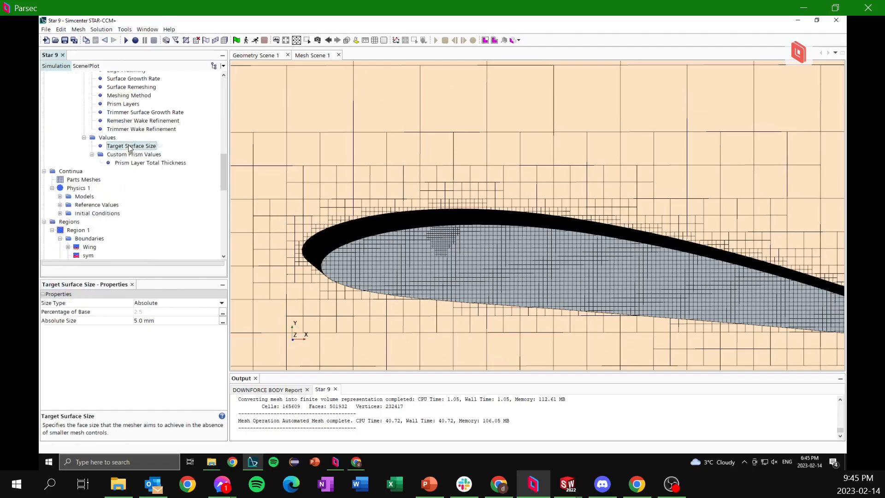
left_click(158, 320)
type("10")
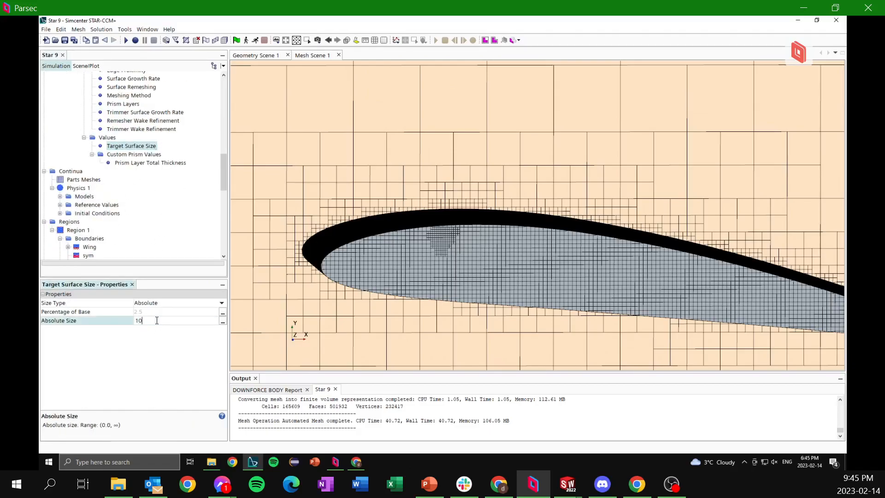
key("Return")
Add a new volumetric control to the automated mesh's custom controls.
scroll(146, 196, "up", 6)
scroll(138, 194, "up", 2)
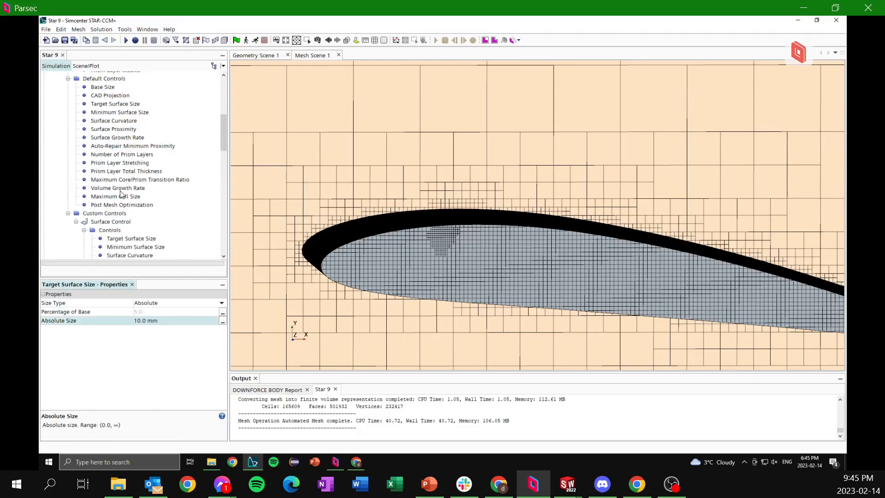
right_click(112, 213)
mouse_move(152, 220)
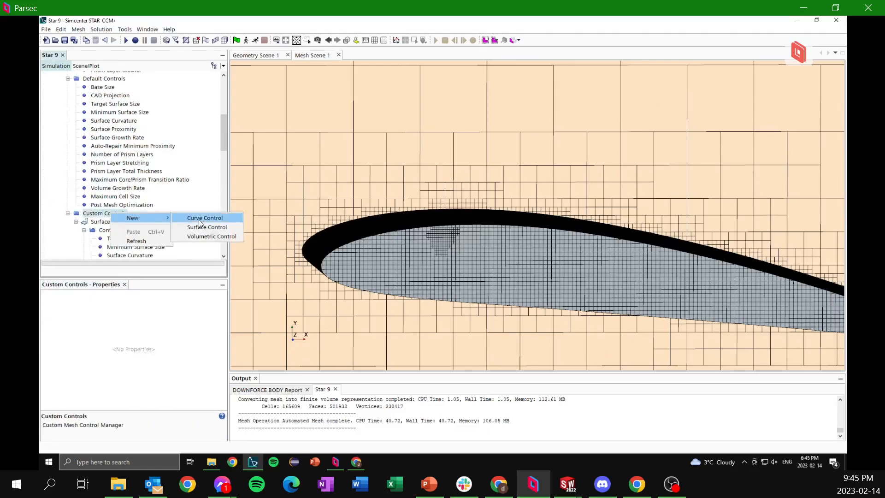
left_click(201, 236)
Create a block part around the wing and its wake, from about (-0.557, -0.356, 0.0) m to (3.310, 0.680, 1.0) m.
scroll(364, 240, "down", 5)
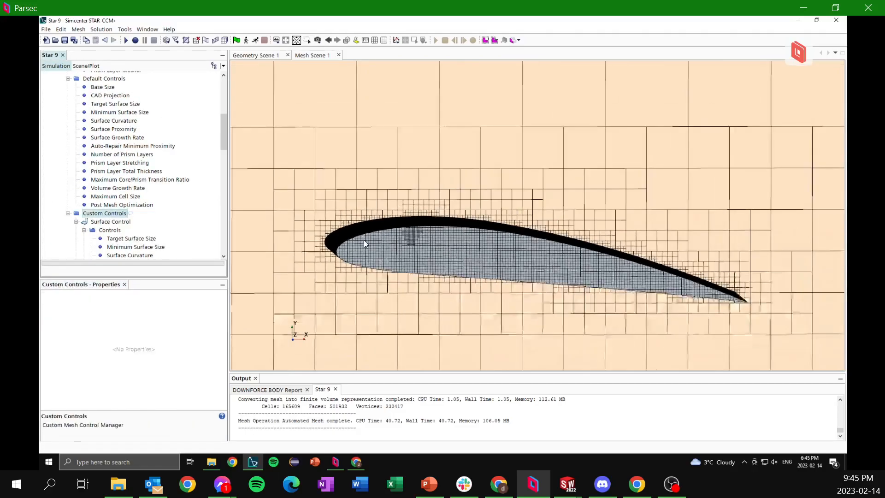
scroll(119, 183, "up", 7)
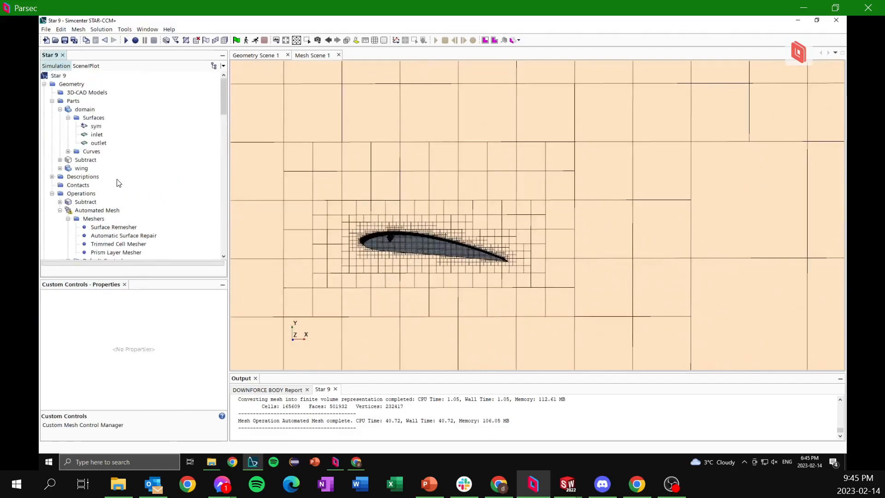
right_click(74, 102)
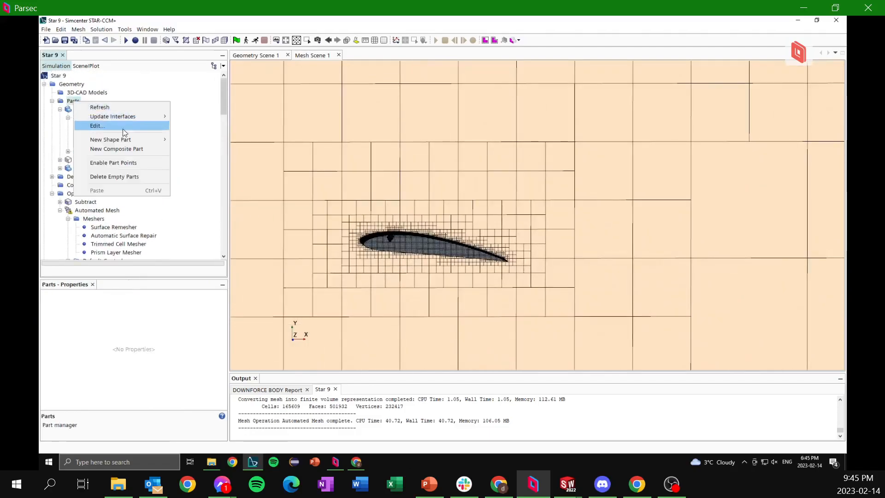
mouse_move(142, 140)
left_click(198, 144)
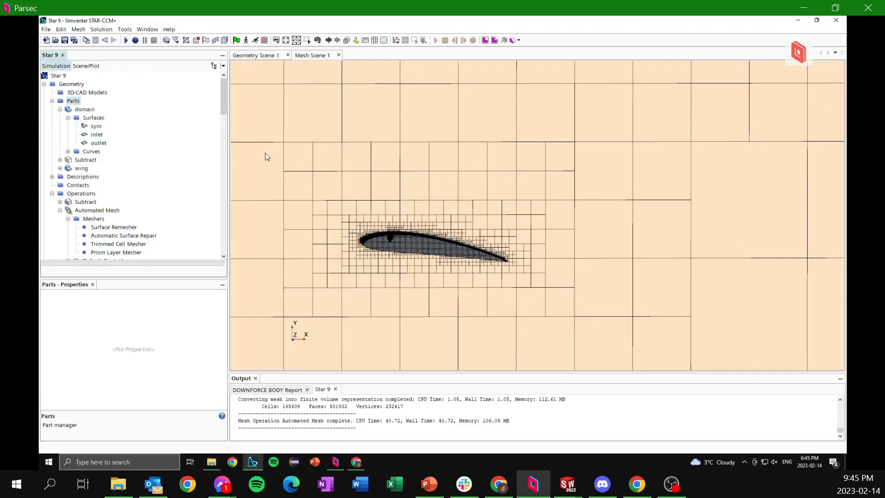
left_click_drag(434, 149, 480, 231)
left_click_drag(672, 226, 632, 228)
left_click_drag(716, 229, 570, 229)
left_click_drag(456, 150, 453, 198)
left_click_drag(448, 305, 445, 248)
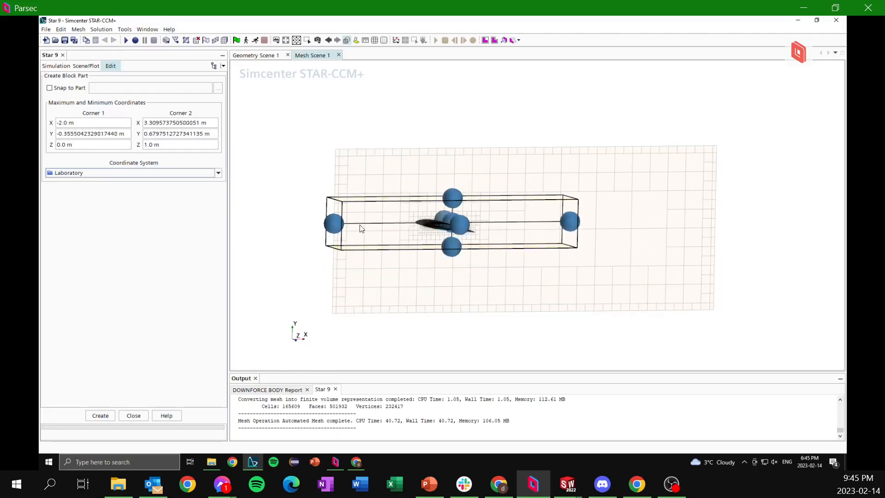
left_click_drag(342, 226, 406, 226)
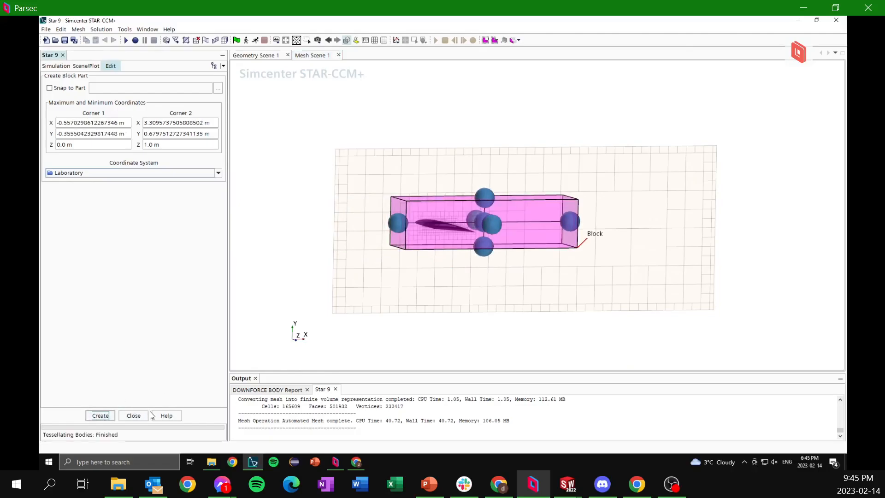
left_click(133, 416)
Assign the Block part to the volumetric control.
scroll(106, 227, "down", 15)
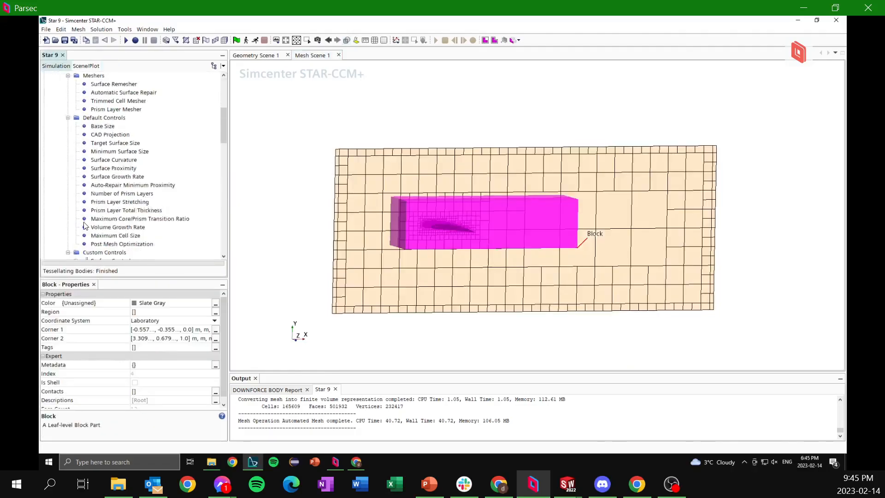
left_click(88, 185)
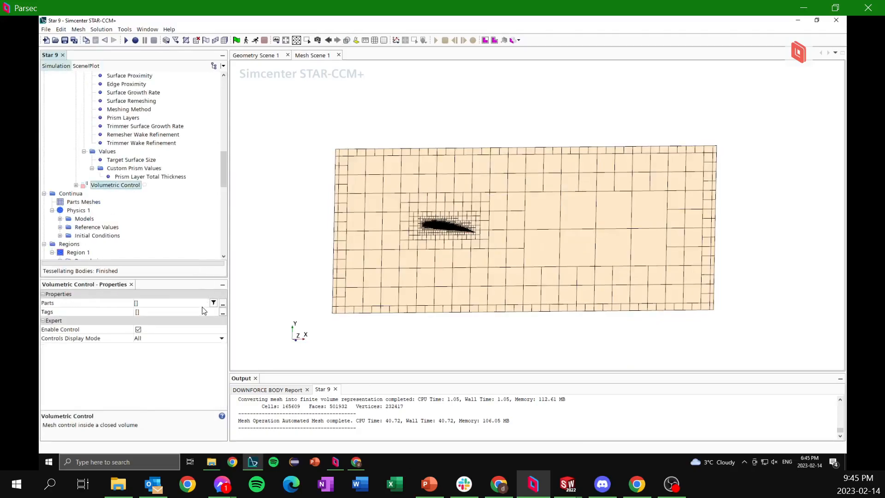
left_click(223, 304)
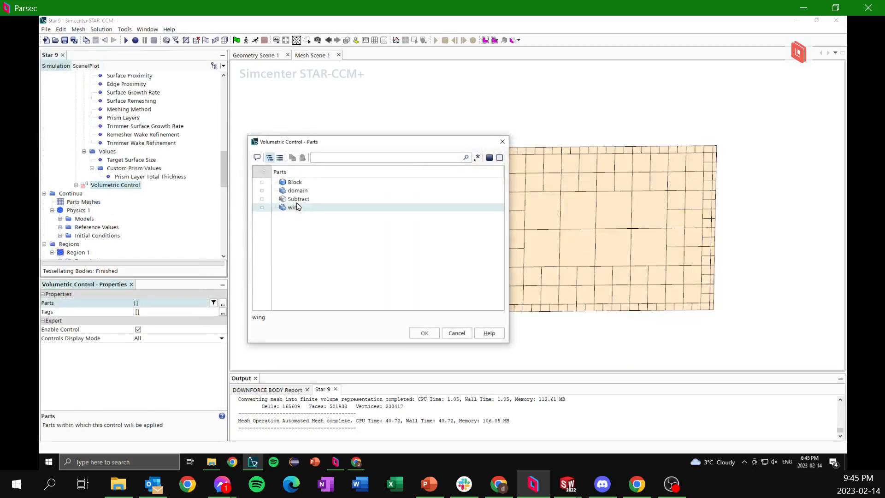
left_click(296, 182)
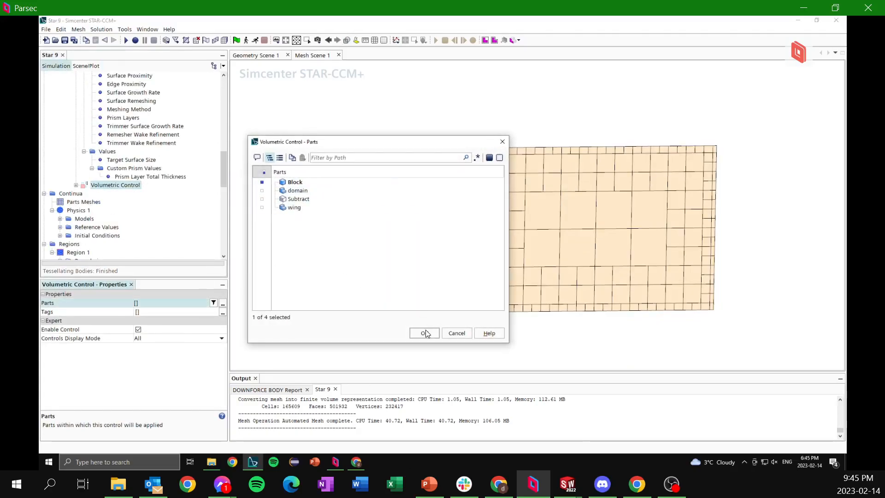
left_click(424, 332)
Enable Customize Isotropic Size for the volumetric control's trimmer.
left_click(76, 186)
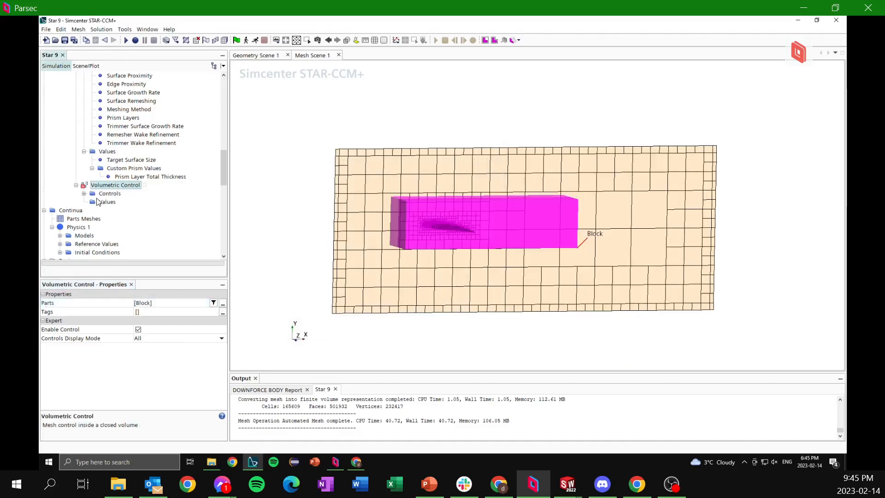
left_click(84, 194)
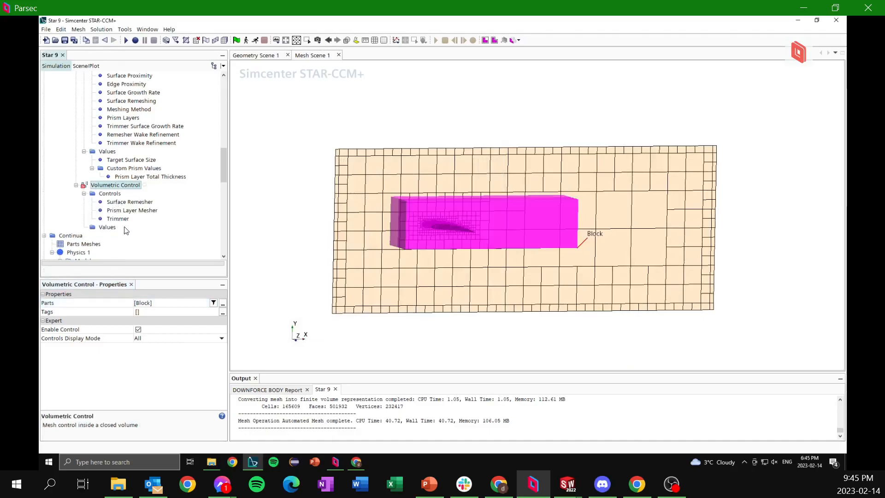
left_click(118, 219)
left_click(139, 303)
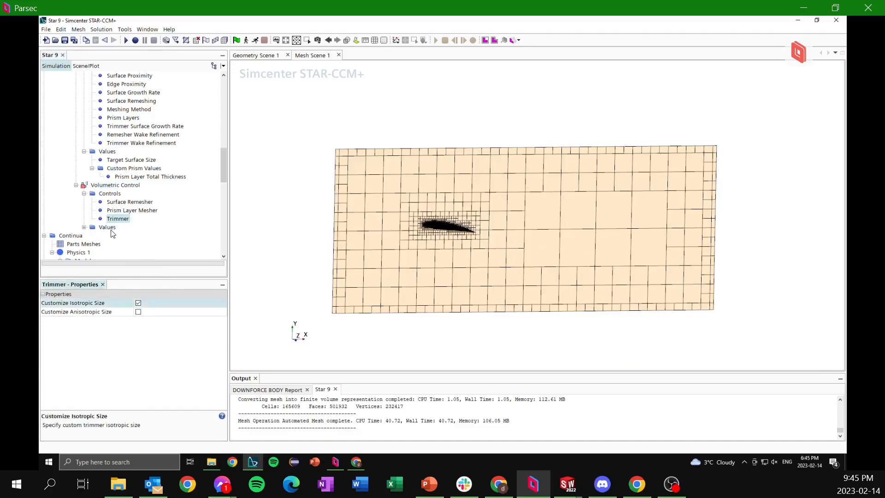
Switch the volumetric control's custom size to Absolute and set it to 0.03 m.
left_click(84, 227)
left_click(121, 236)
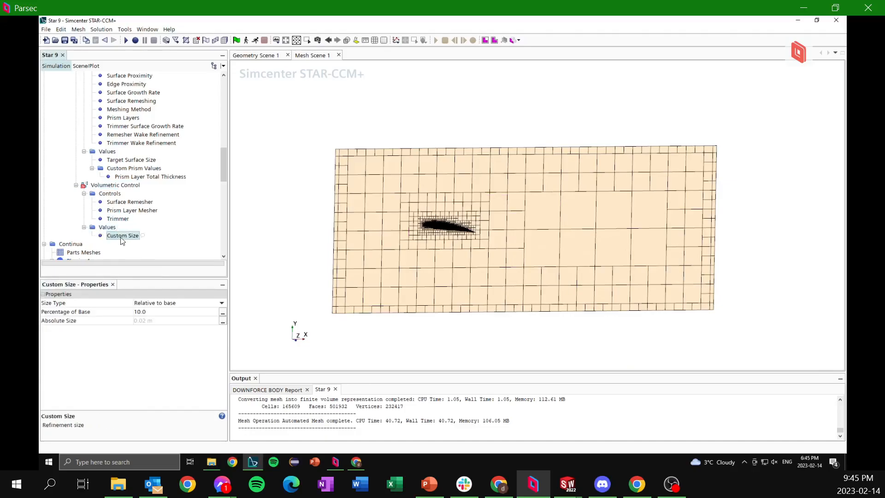
left_click(150, 304)
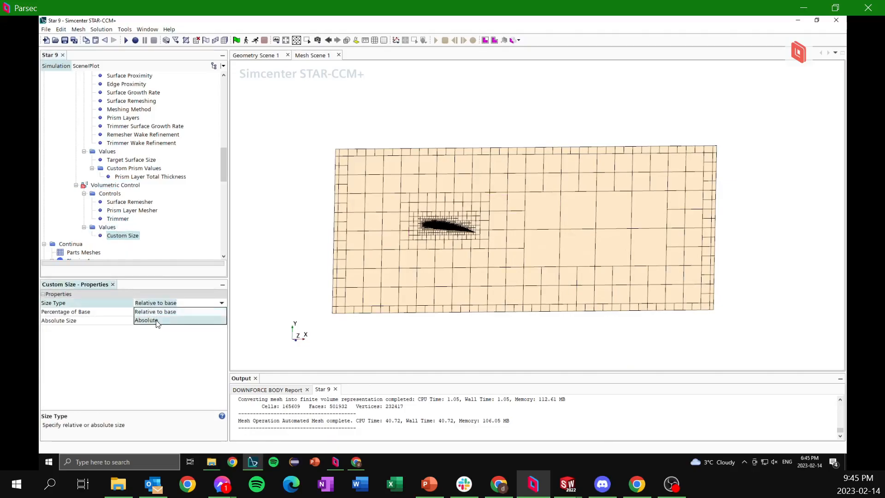
left_click(147, 320)
left_click(154, 320)
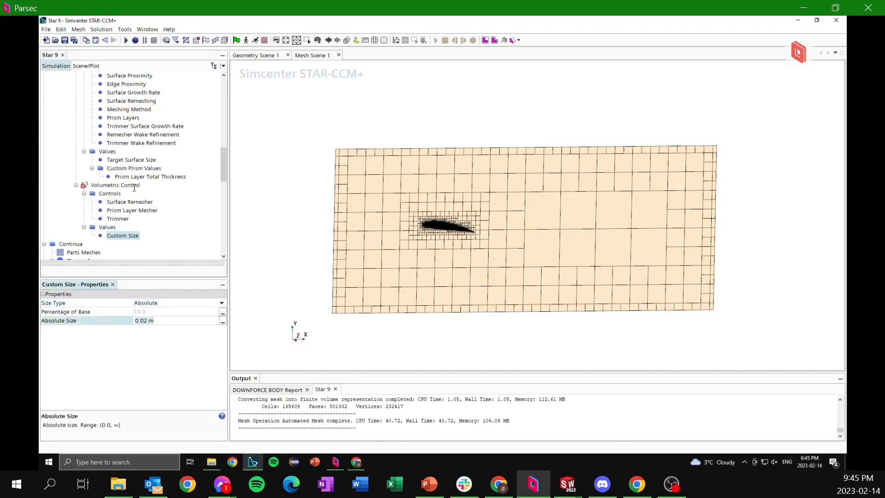
scroll(125, 171, "up", 10)
left_click(146, 321)
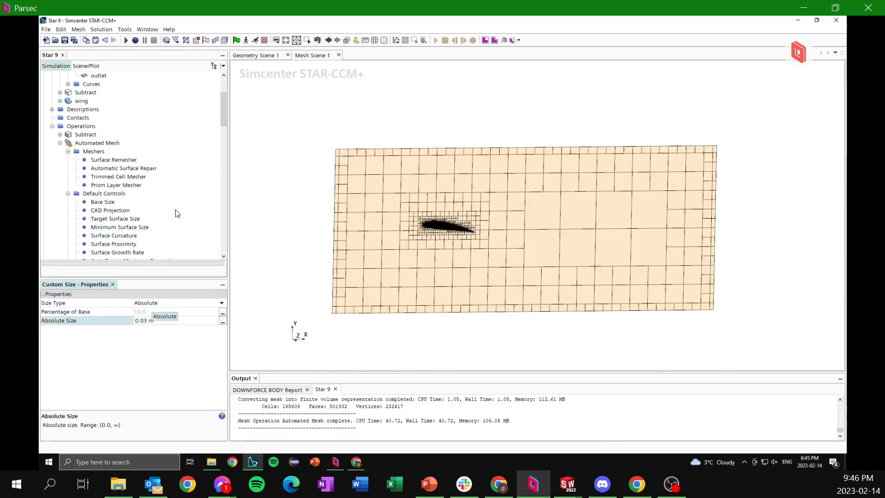
key("Return")
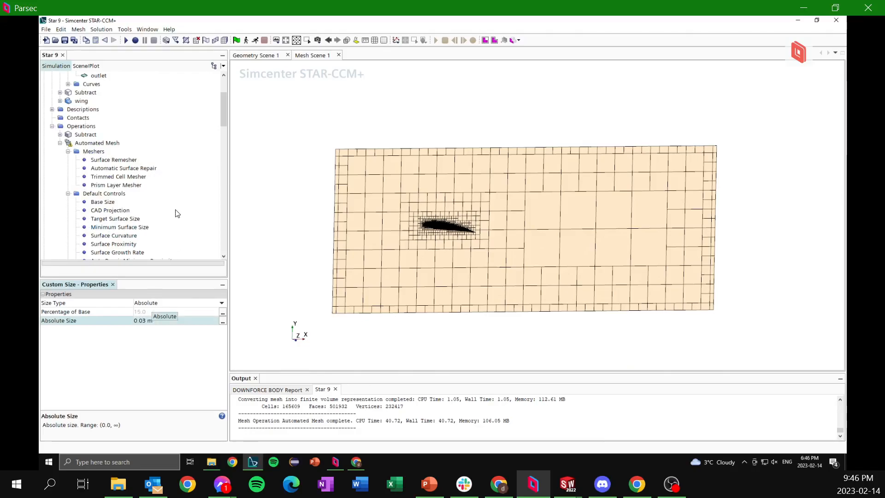
Execute the Automated Mesh operation to regenerate the mesh with the block refinement.
right_click(98, 144)
scroll(158, 158, "up", 2)
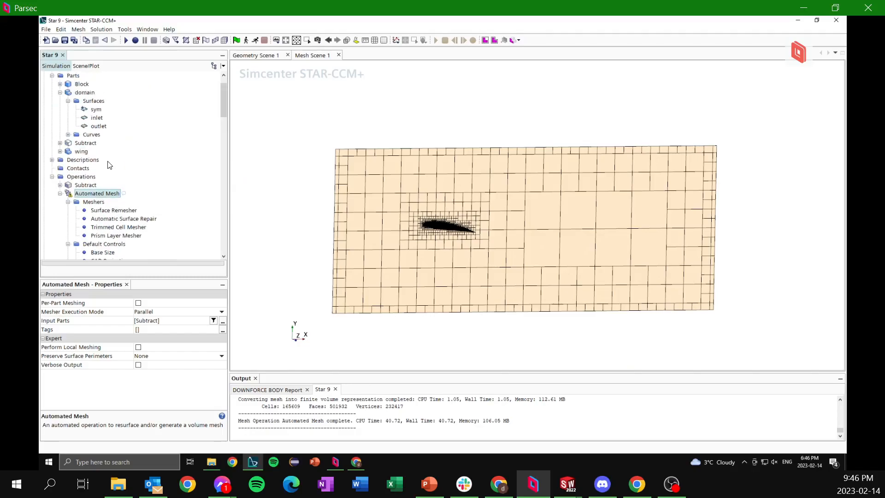
right_click(111, 194)
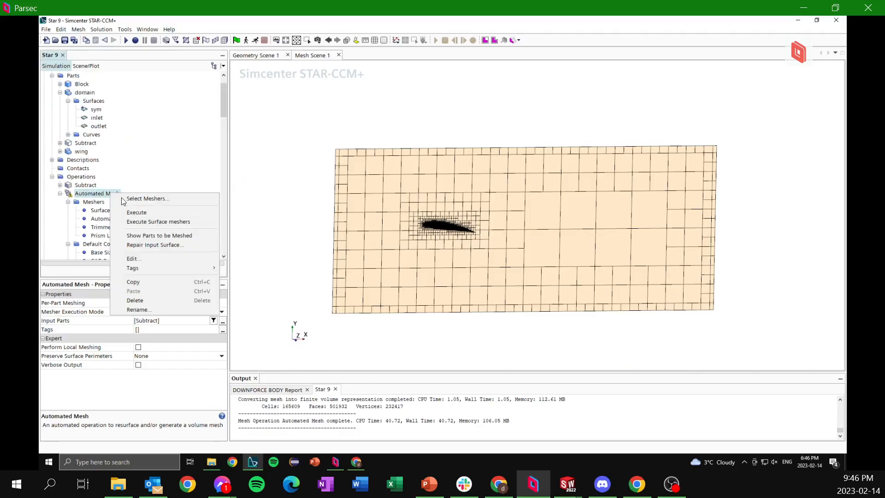
left_click(136, 213)
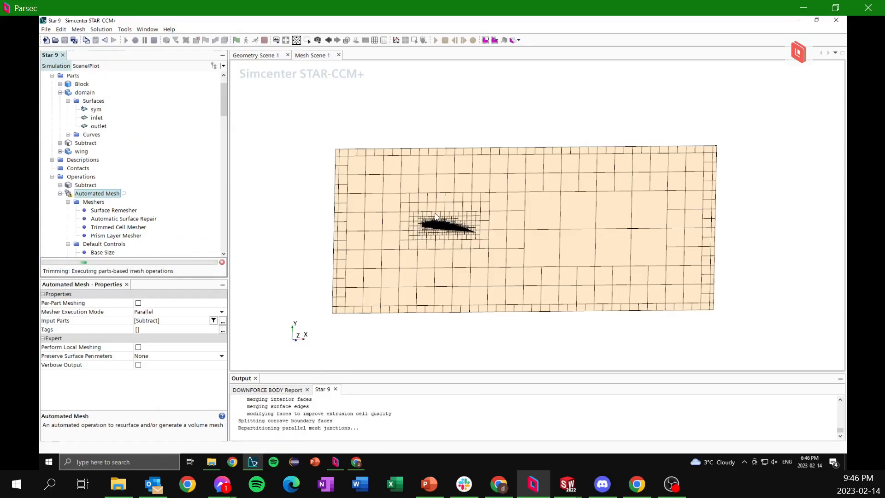
Examine the regenerated mesh, checking the prism layers at the wing's leading edge and the refined block around the wing and wake.
scroll(435, 214, "up", 3)
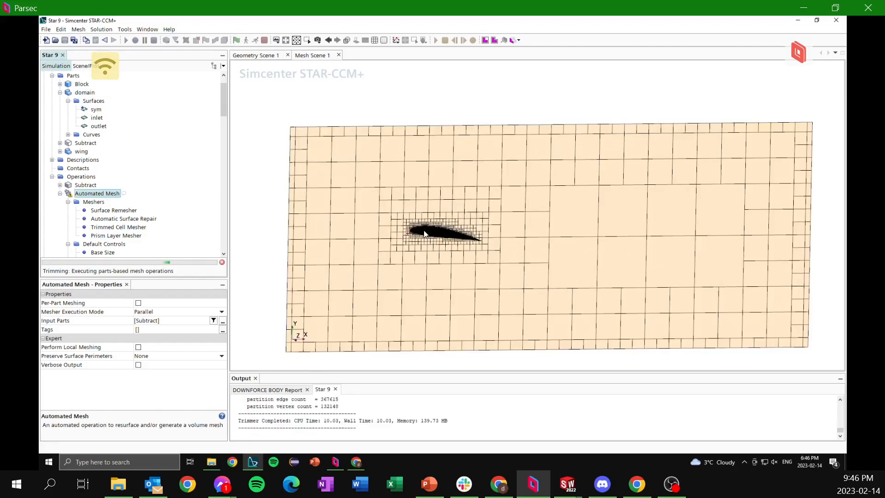
scroll(425, 233, "up", 3)
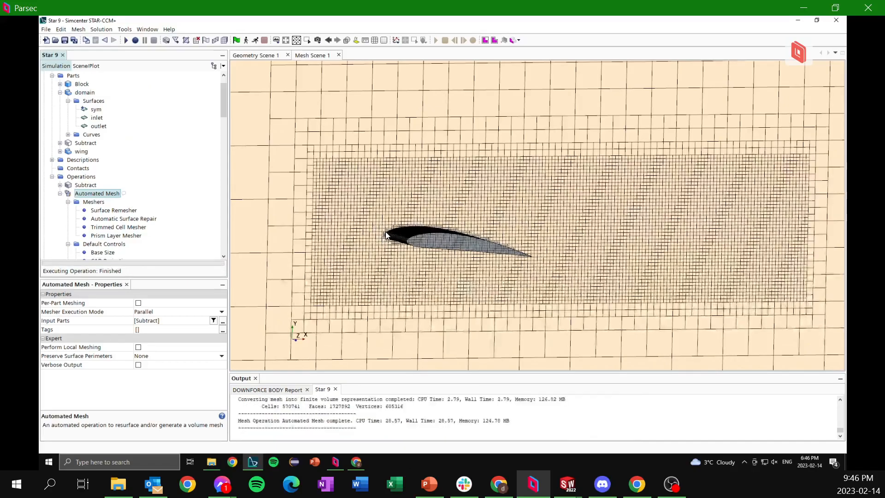
scroll(394, 234, "up", 5)
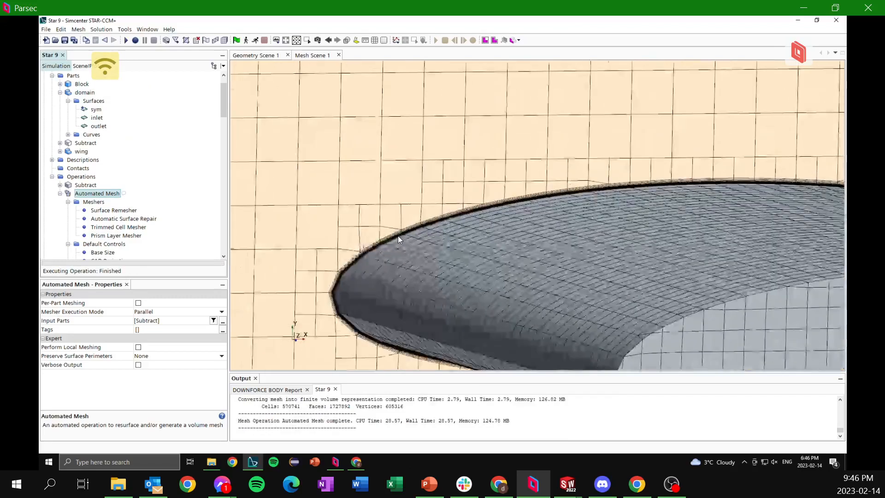
scroll(426, 228, "up", 3)
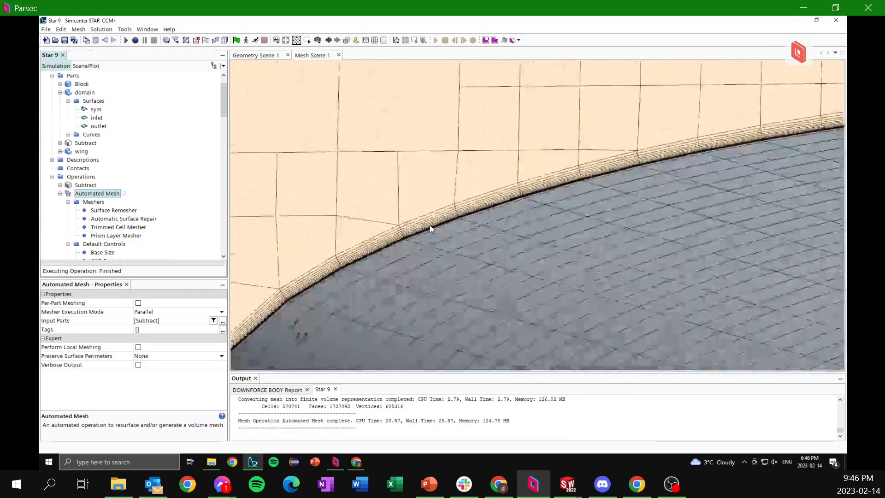
scroll(431, 227, "up", 4)
scroll(439, 236, "up", 3)
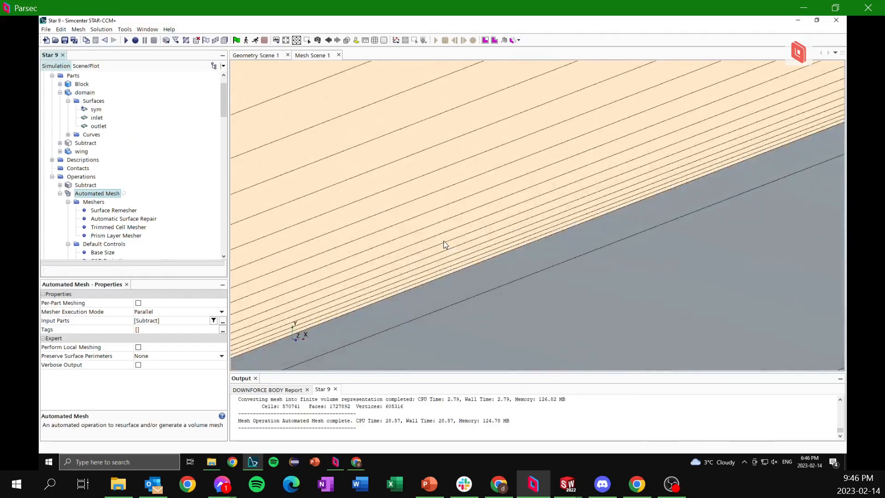
scroll(444, 241, "down", 10)
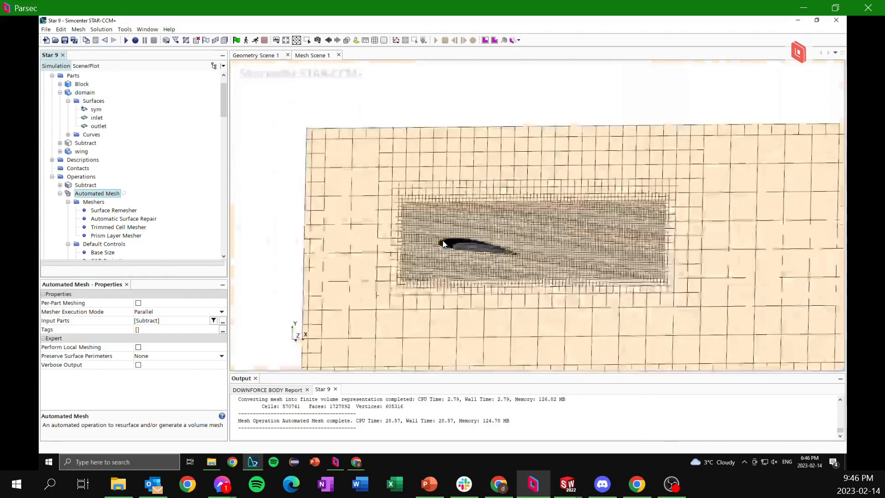
scroll(431, 231, "down", 3)
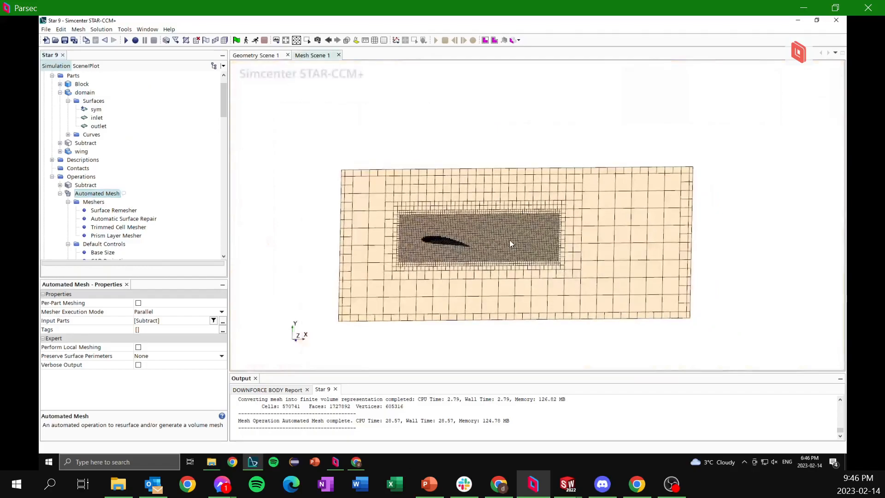
scroll(509, 240, "down", 2)
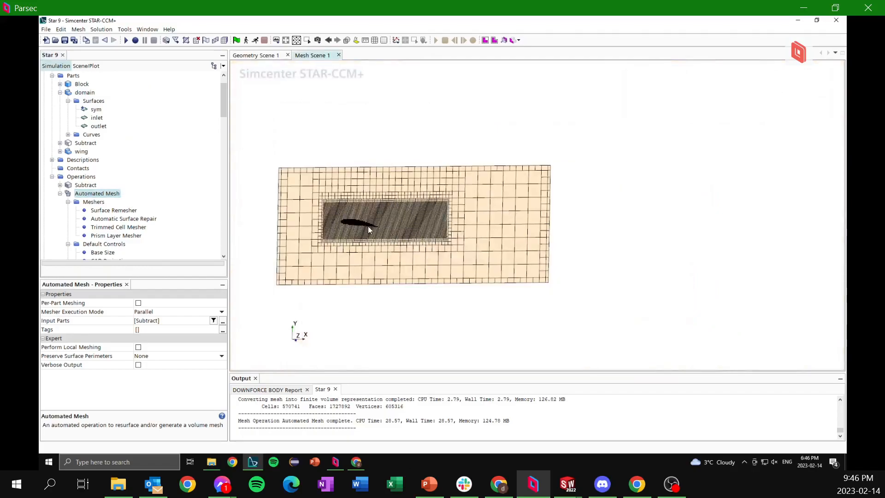
scroll(460, 205, "up", 1)
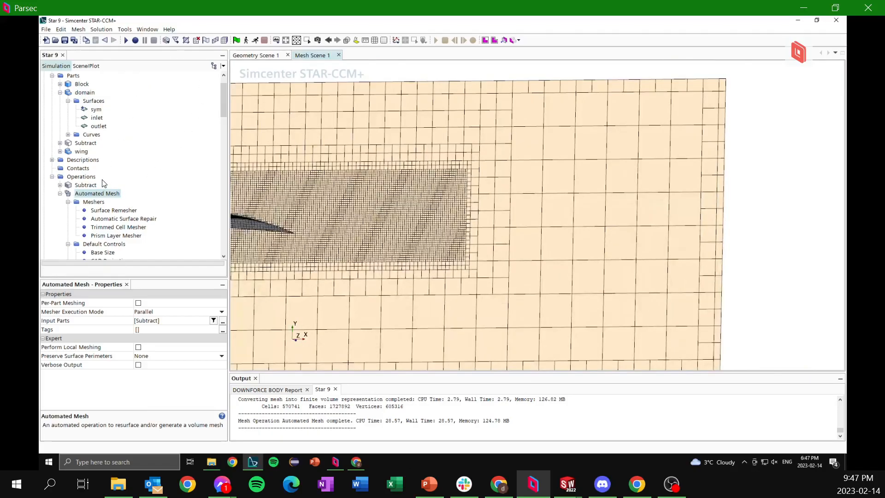
scroll(103, 181, "down", 4)
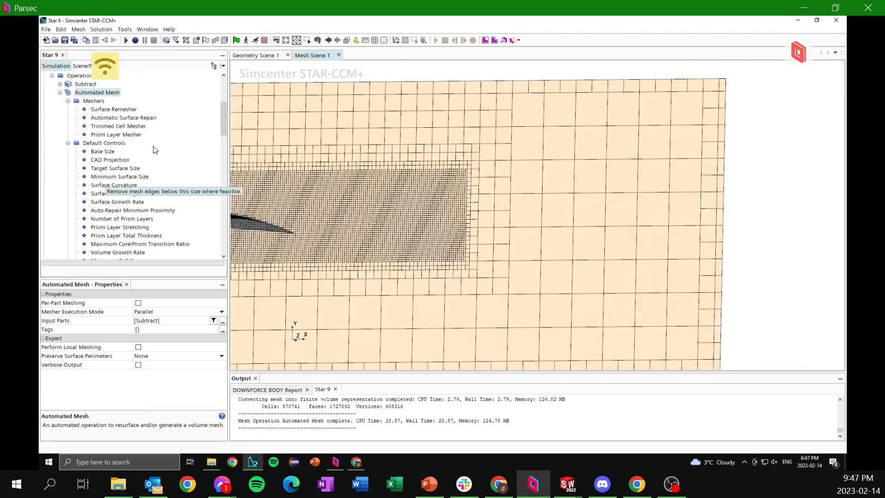
scroll(104, 184, "down", 6)
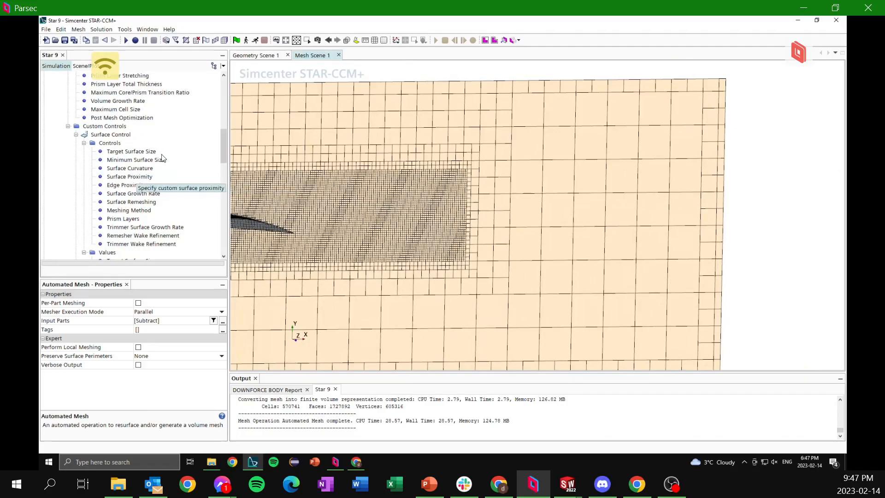
scroll(131, 181, "down", 3)
scroll(142, 184, "down", 8)
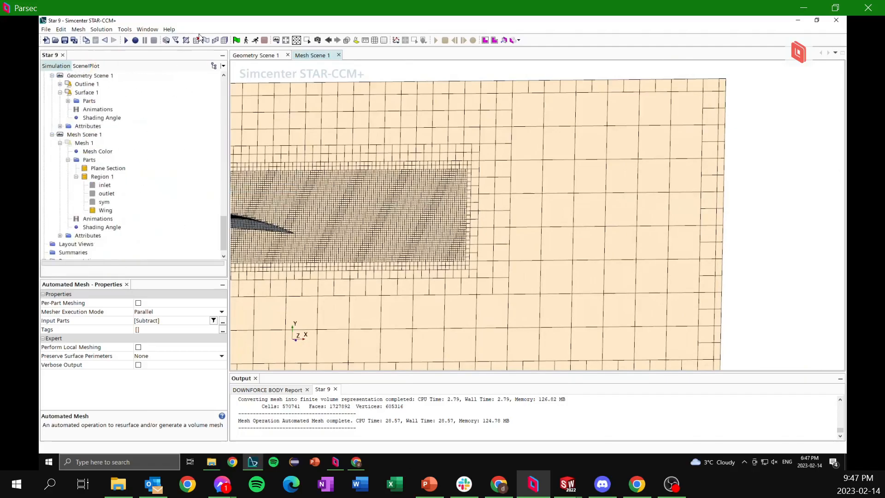
Create a scalar scene and a vector scene for viewing the simulation results.
left_click(276, 40)
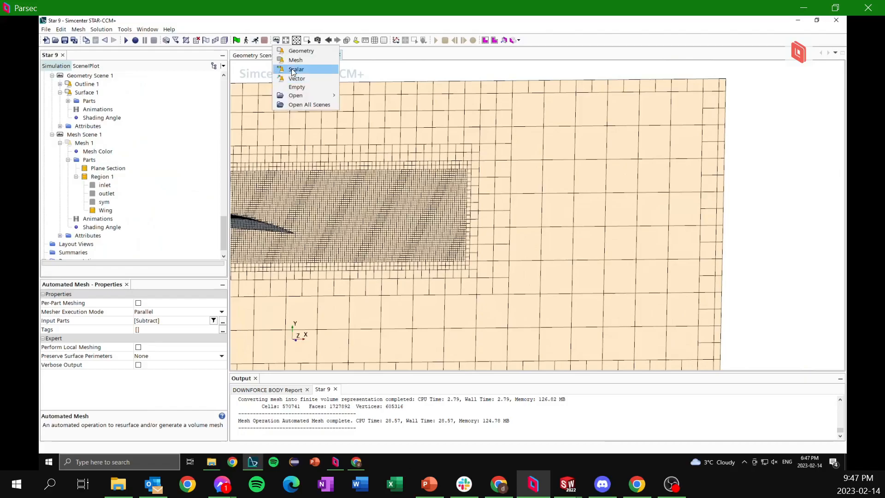
left_click(294, 70)
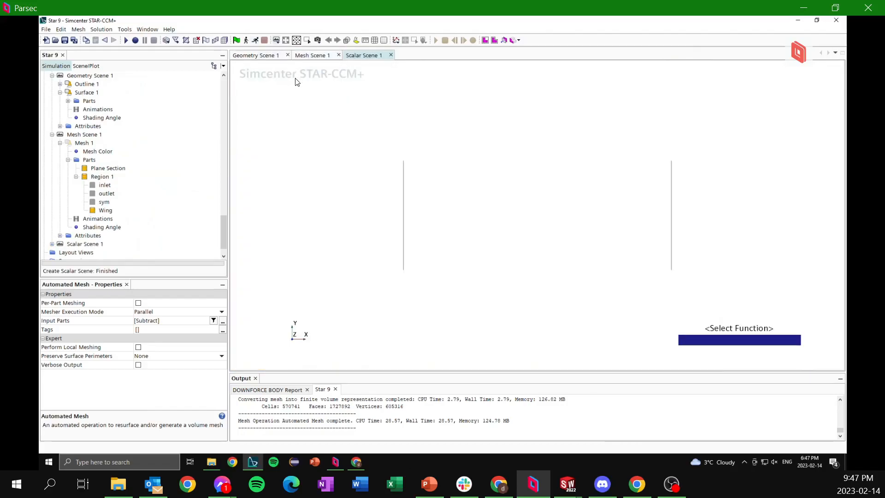
left_click(276, 41)
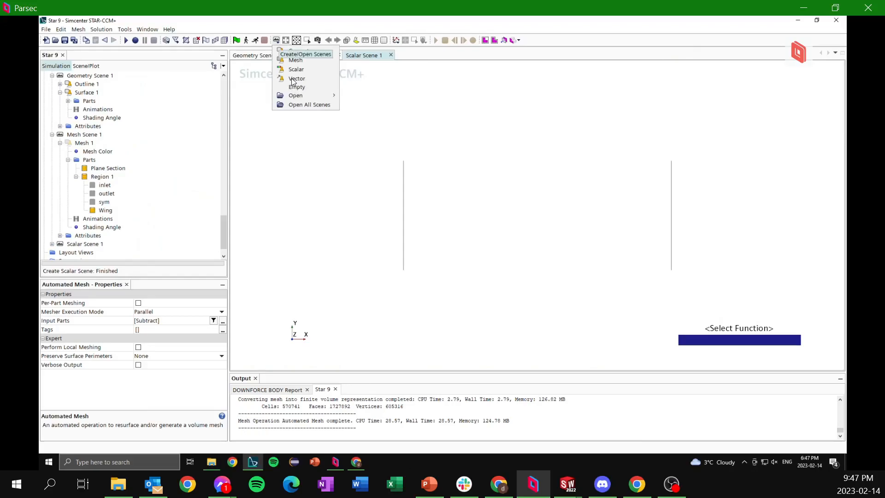
left_click(294, 79)
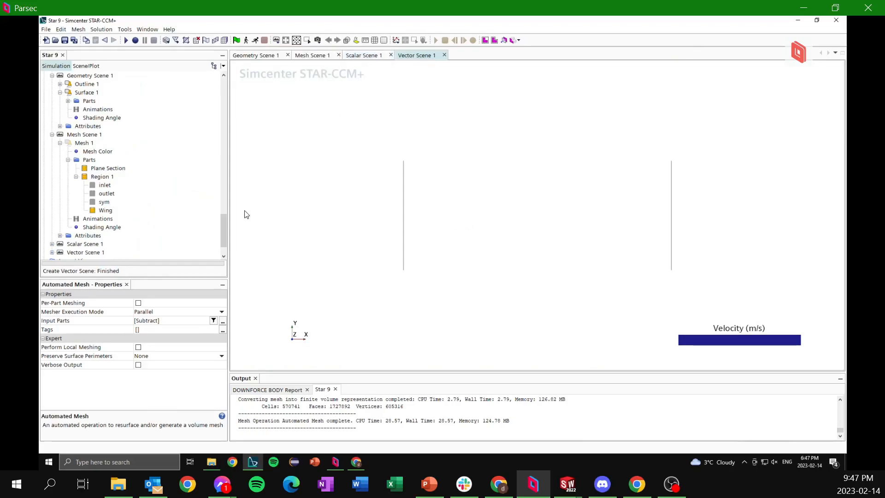
Assign the derived Plane Section as the displayed part of Vector 1 in Vector Scene 1.
scroll(90, 194, "down", 2)
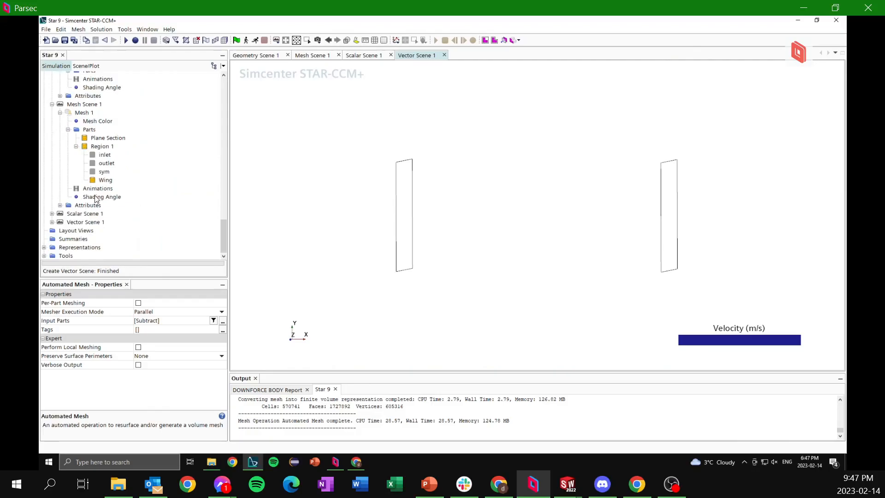
left_click(52, 222)
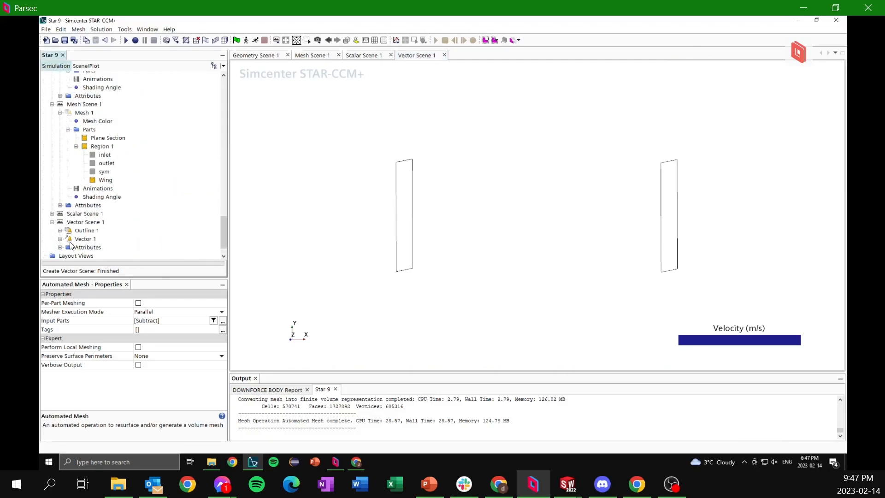
left_click(61, 239)
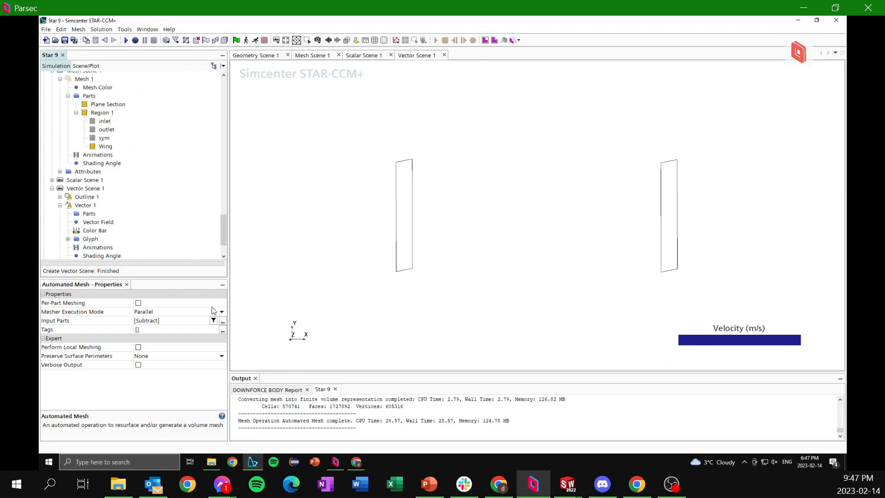
left_click(90, 214)
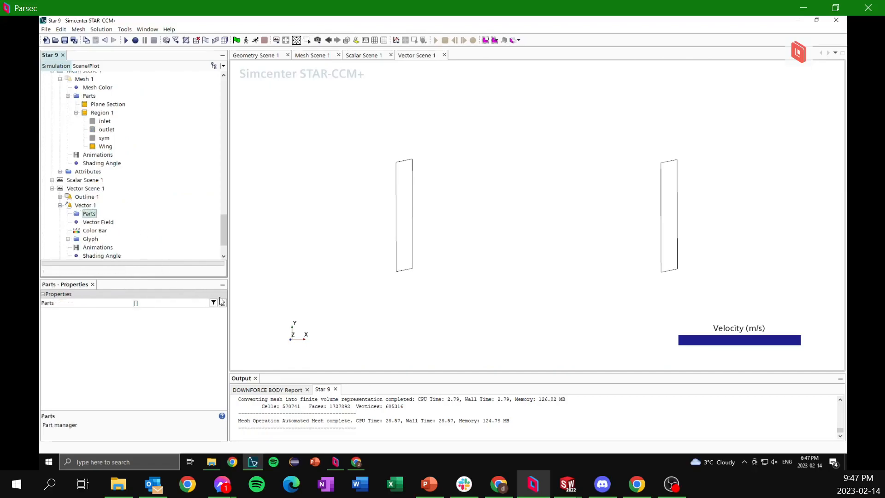
left_click(223, 303)
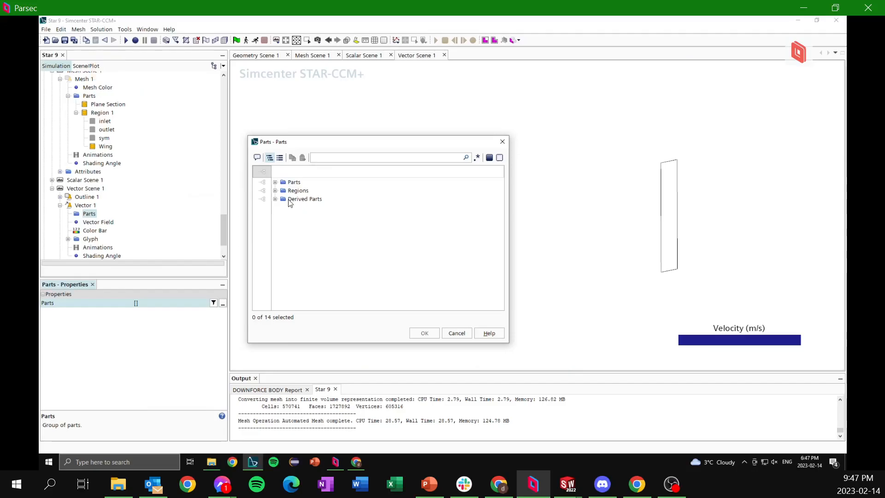
left_click(279, 201)
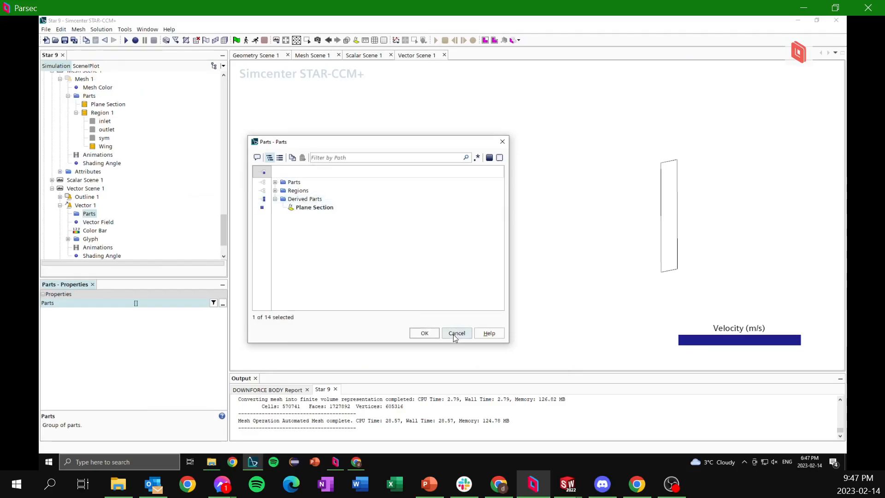
left_click(424, 333)
Set the Vector 1 displayer's display mode to Line Integral Convolution and review its vector field and display properties.
left_click(95, 206)
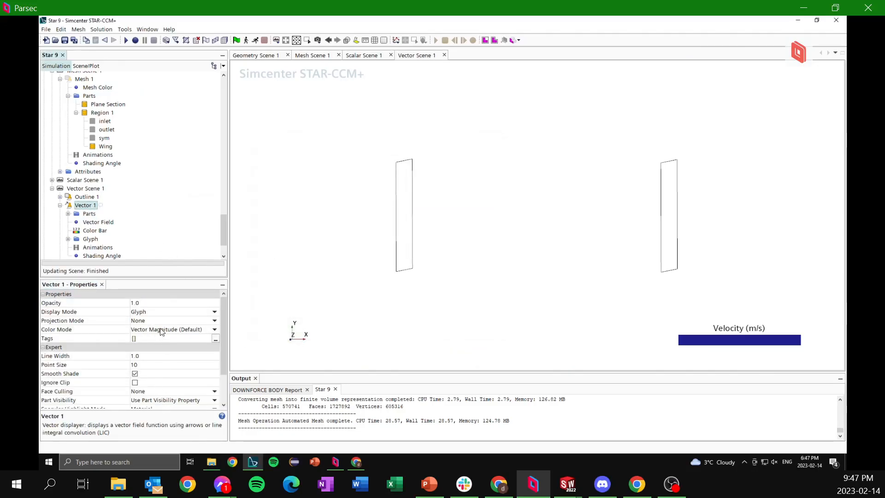
left_click(156, 312)
left_click(155, 330)
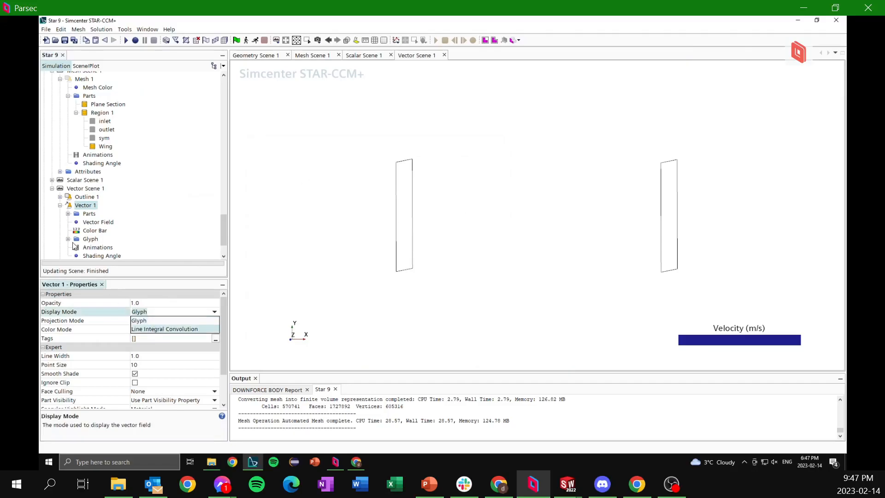
left_click(98, 223)
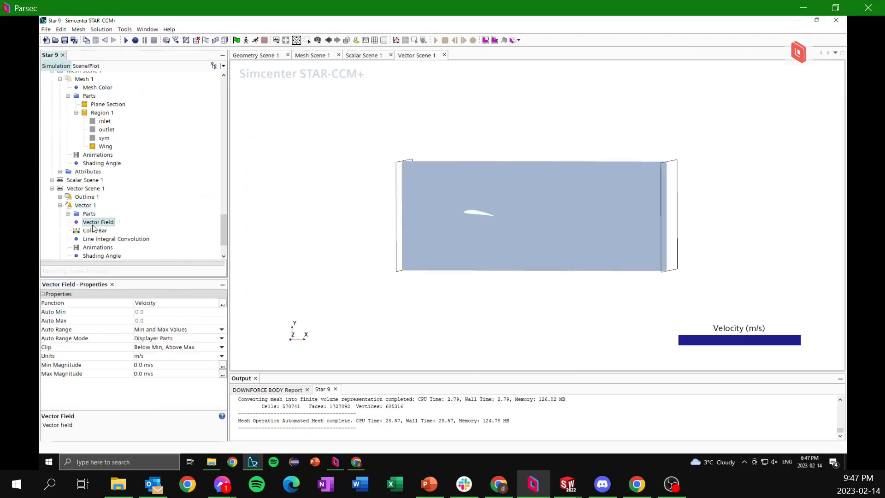
left_click(86, 205)
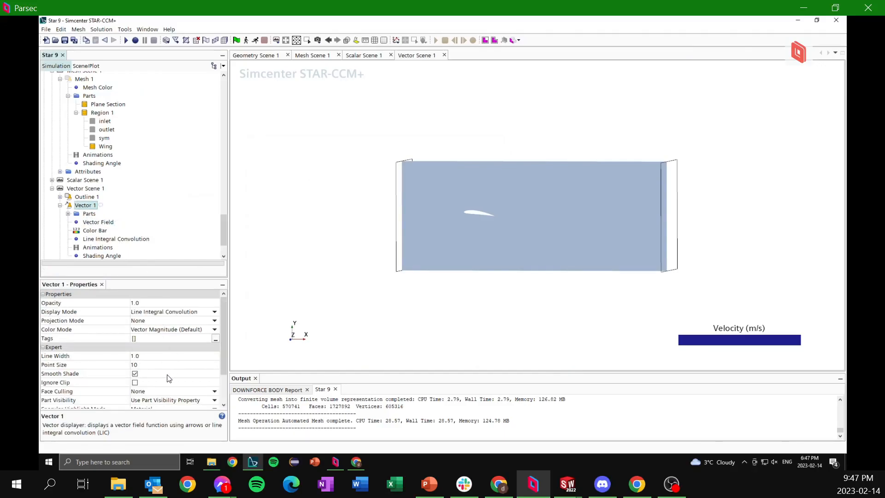
scroll(169, 378, "down", 2)
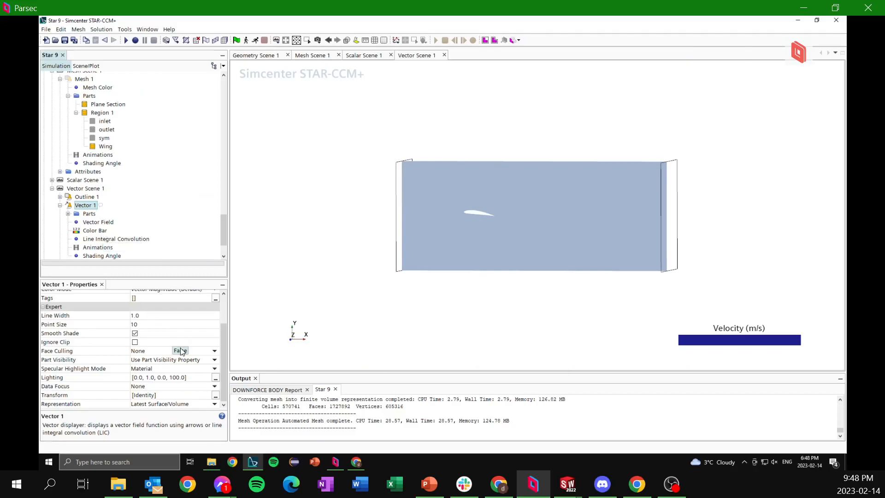
scroll(176, 344, "up", 2)
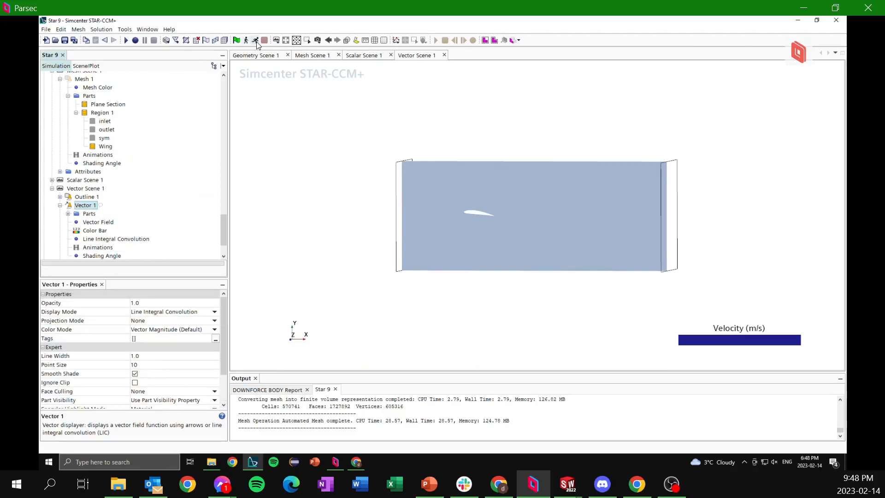
Run the solver while monitoring the velocity field around the wing in Vector Scene 1, and stop it after about 128 iterations.
key("ctrl+r")
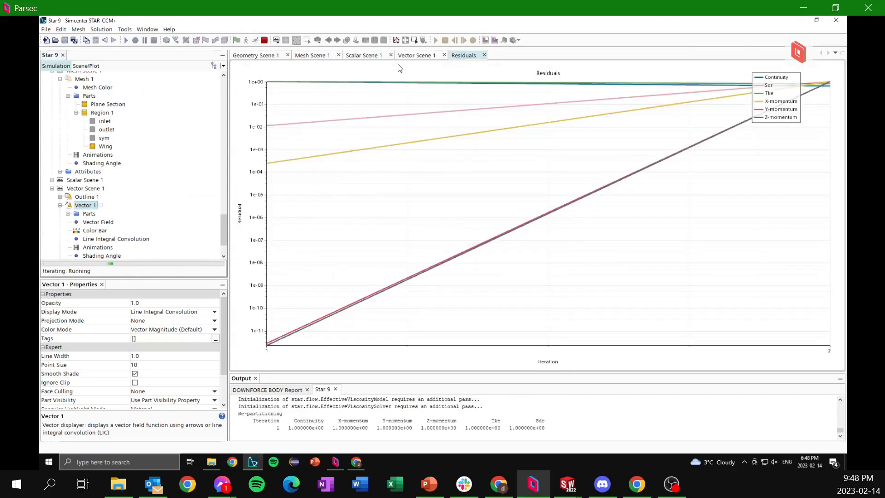
left_click(410, 56)
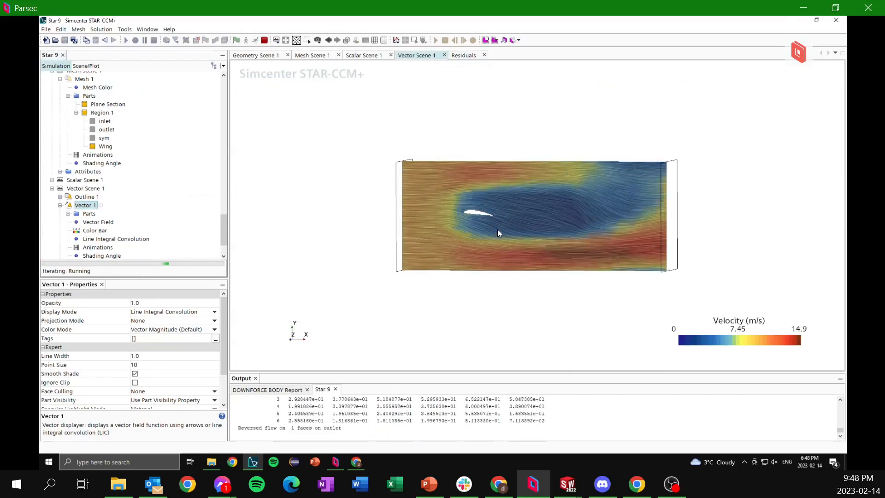
scroll(542, 207, "up", 3)
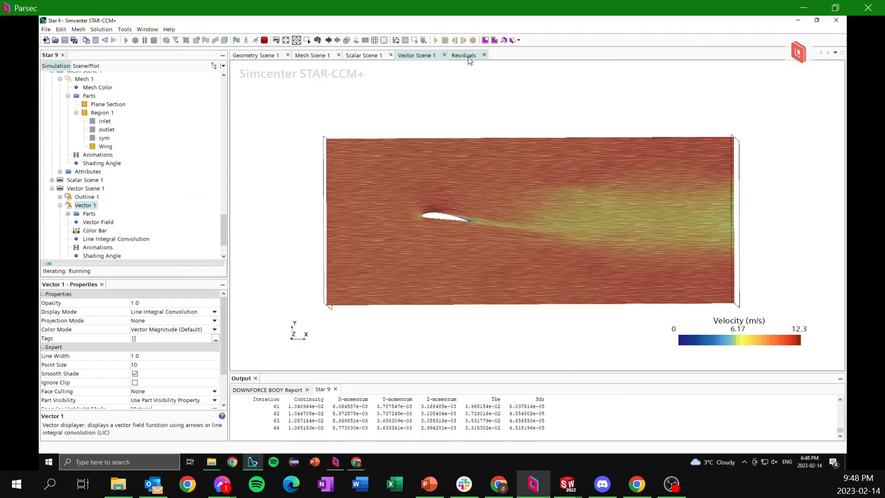
scroll(461, 215, "up", 5)
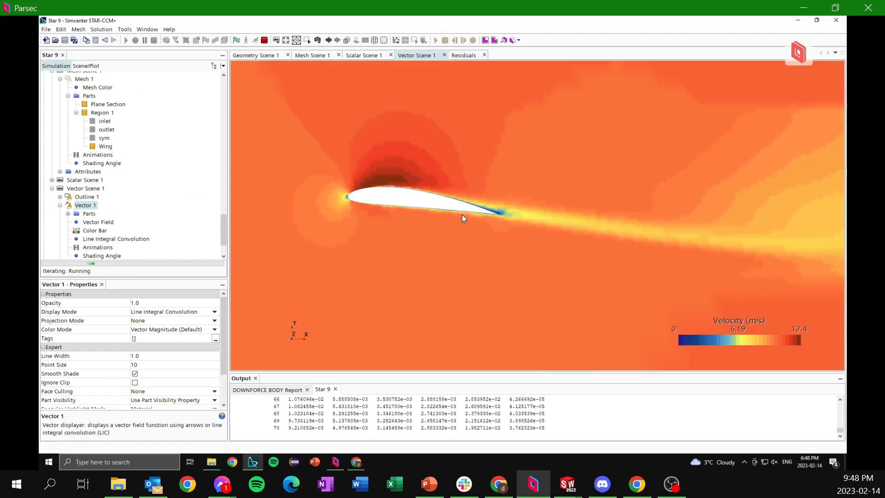
scroll(462, 215, "up", 3)
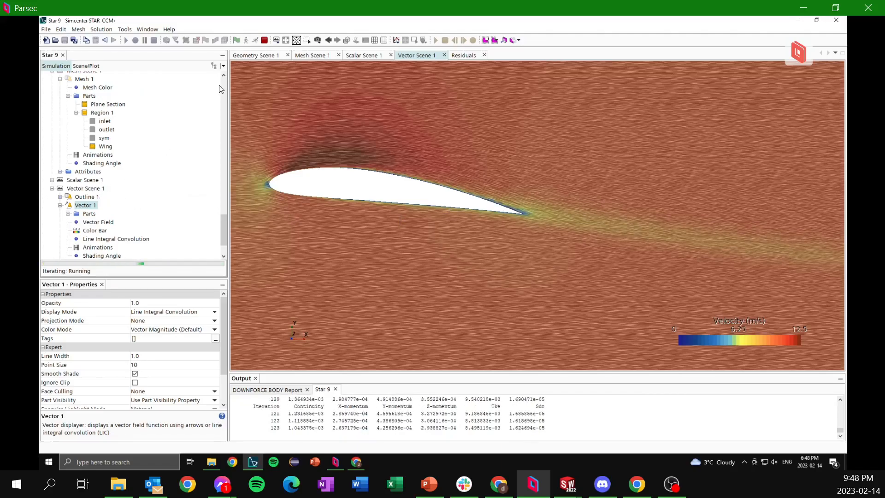
left_click(264, 41)
Add a second vector displayer to Vector Scene 1 and set its display mode to Line Integral Convolution.
left_click(83, 188)
right_click(81, 189)
mouse_move(139, 212)
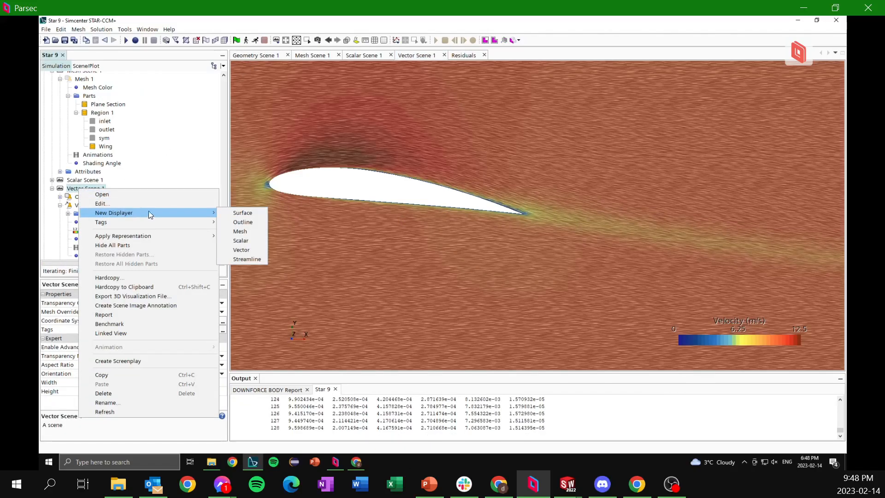
left_click(250, 251)
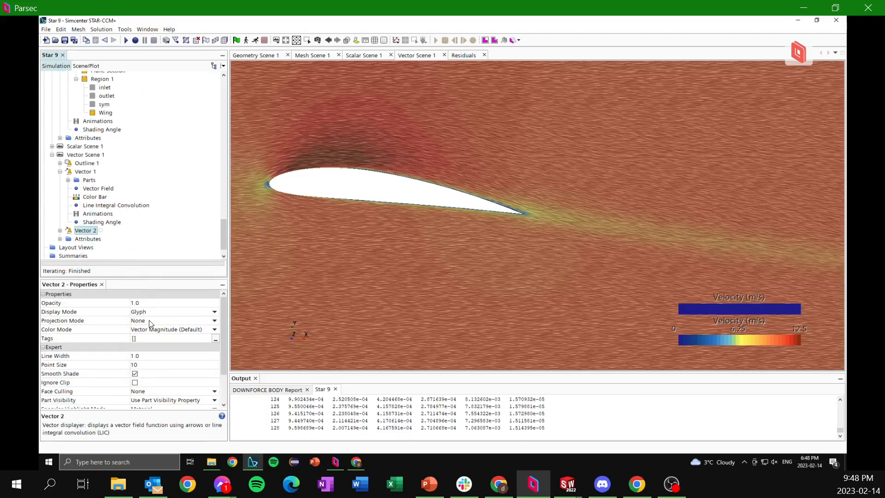
left_click(149, 314)
left_click(161, 329)
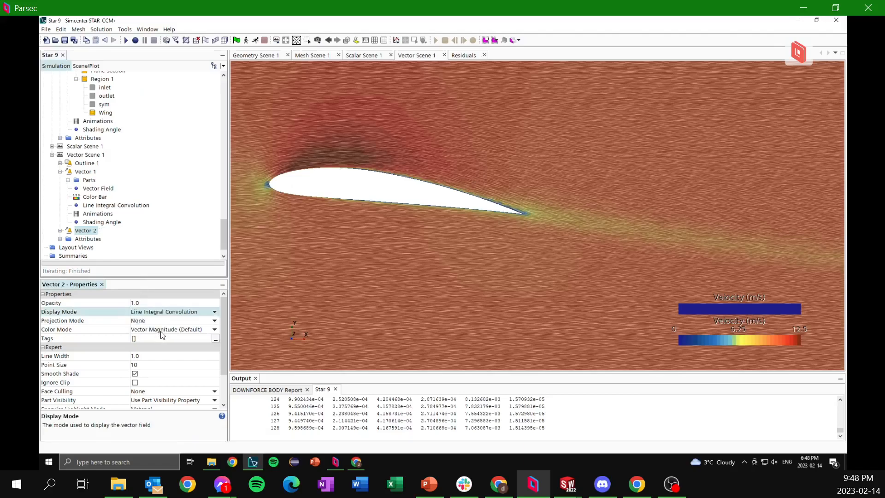
left_click(161, 330)
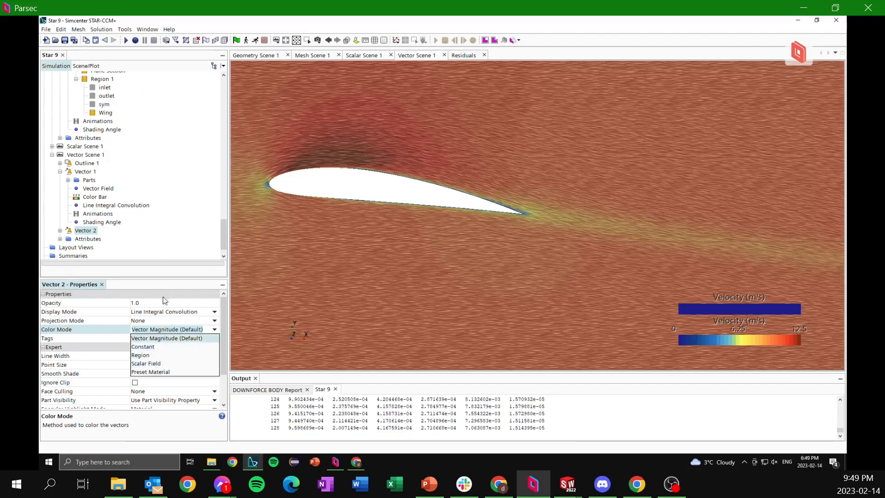
left_click(162, 230)
Assign Region 1's Wing boundary as the displayed part of Vector 2.
left_click(60, 230)
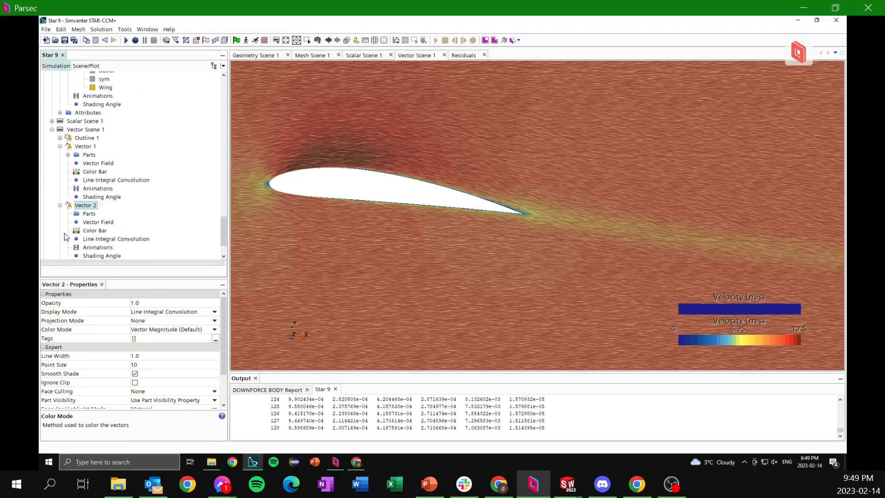
left_click(88, 214)
left_click(223, 304)
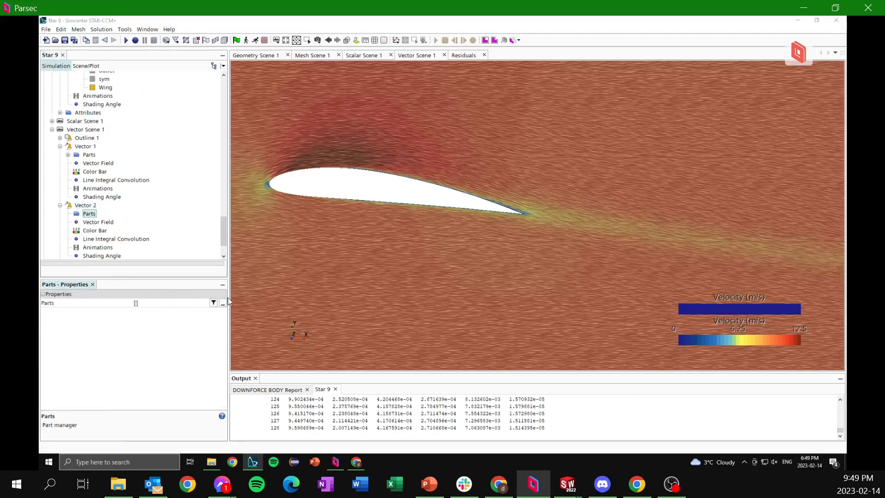
left_click(275, 191)
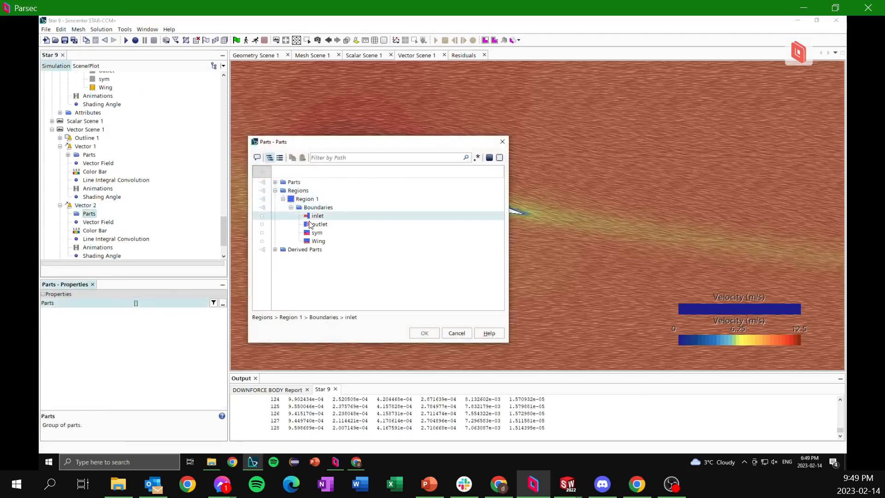
left_click(318, 241)
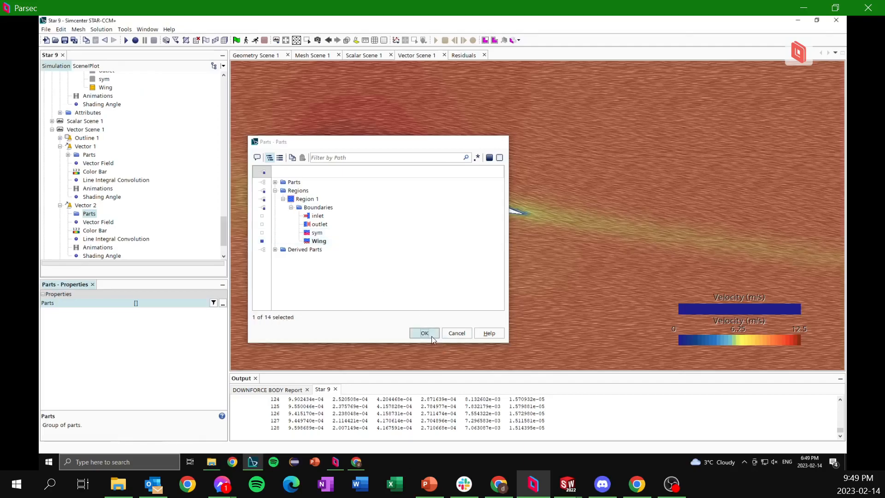
left_click(424, 334)
left_click_drag(341, 229, 318, 244)
Set Vector 2's vector field function to Wall Shear Stress.
left_click(97, 222)
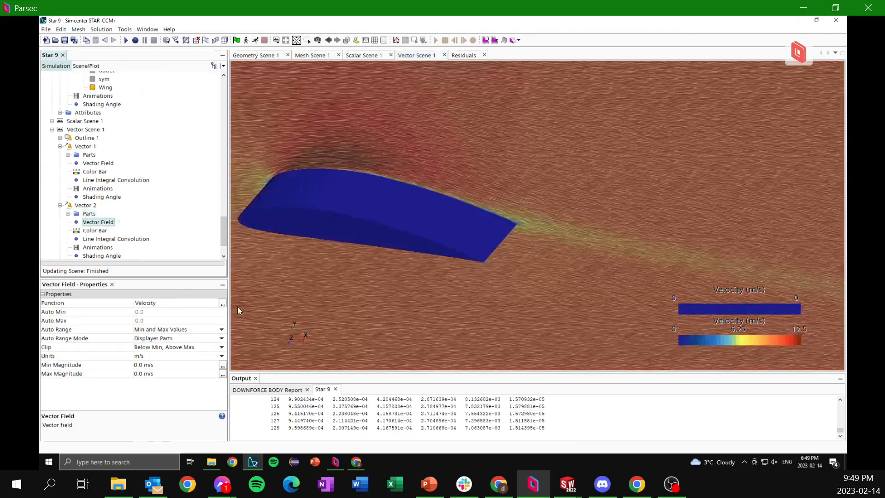
left_click(223, 304)
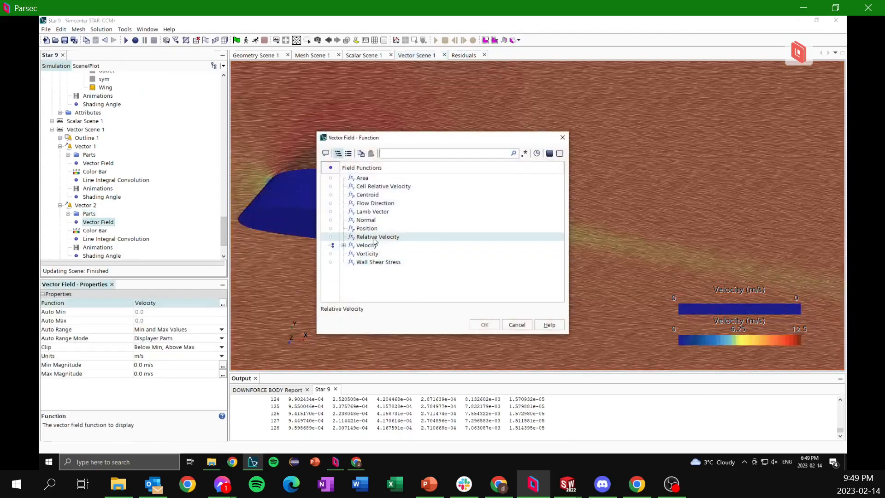
left_click(379, 262)
left_click(485, 324)
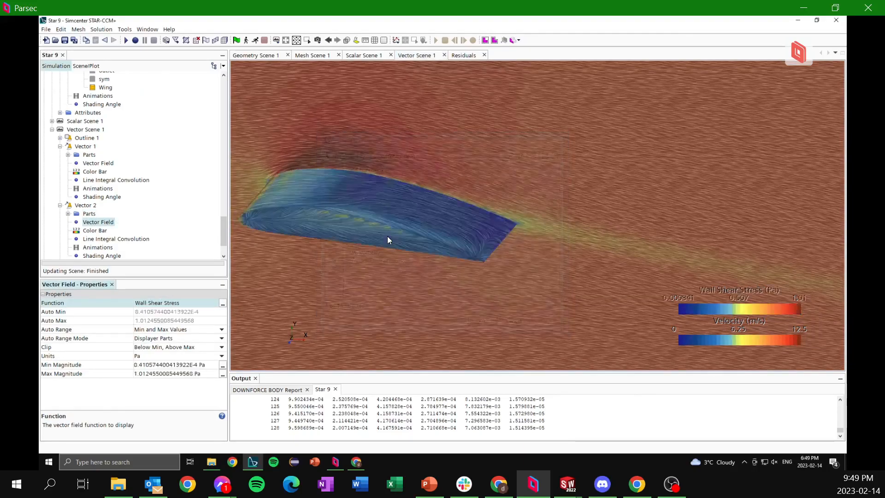
Inspect the wall shear stress pattern on the wing's upper surface from above and resume the solver run.
mouse_move(425, 217)
left_mouse_down()
mouse_move(409, 224)
mouse_move(432, 215)
mouse_move(404, 223)
mouse_move(427, 225)
left_mouse_up()
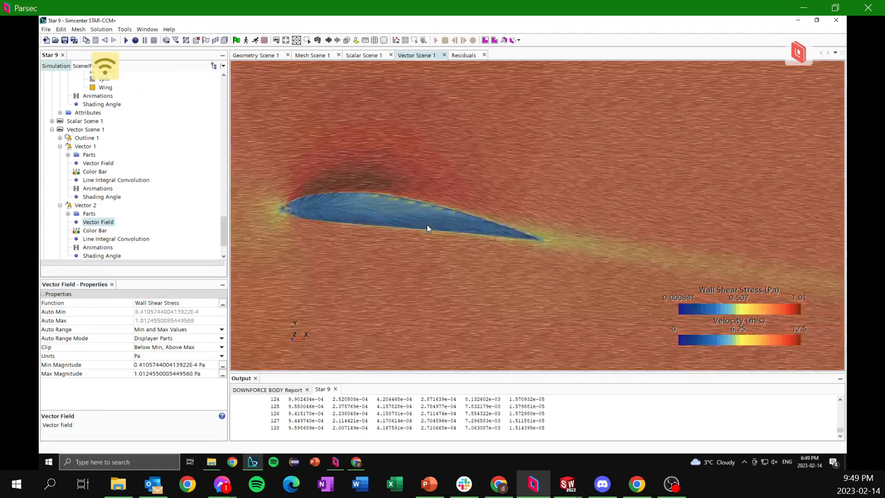
key("f")
key("f")
mouse_move(657, 229)
right_mouse_down()
mouse_move(530, 245)
mouse_move(409, 294)
right_mouse_up()
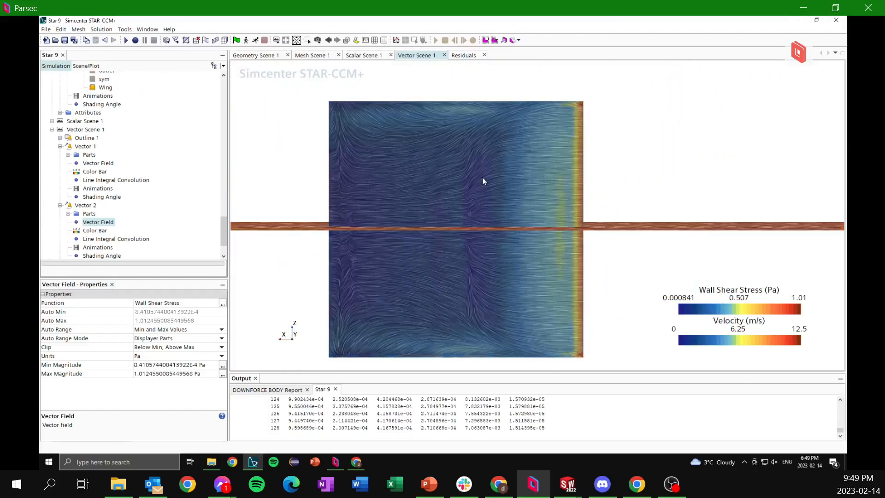
left_click(246, 41)
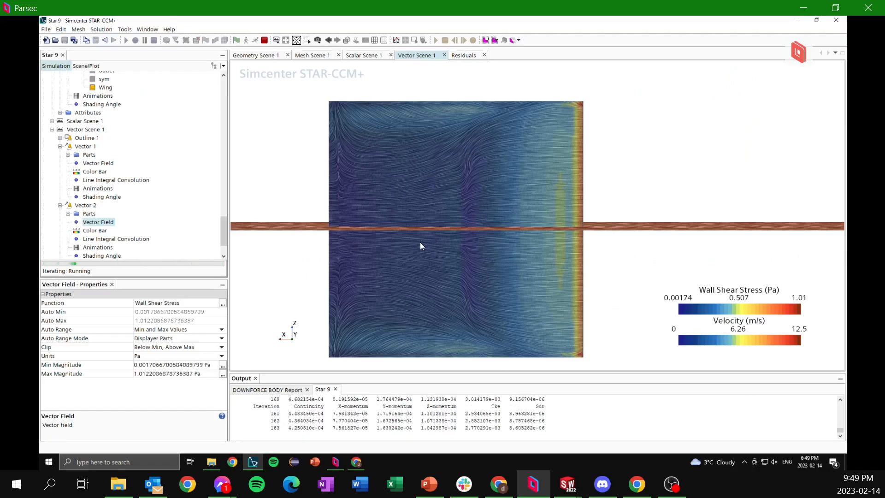
Examine the wall shear stress lines near the wing's spanwise edge and in perspective while the solver runs.
scroll(479, 300, "up", 3)
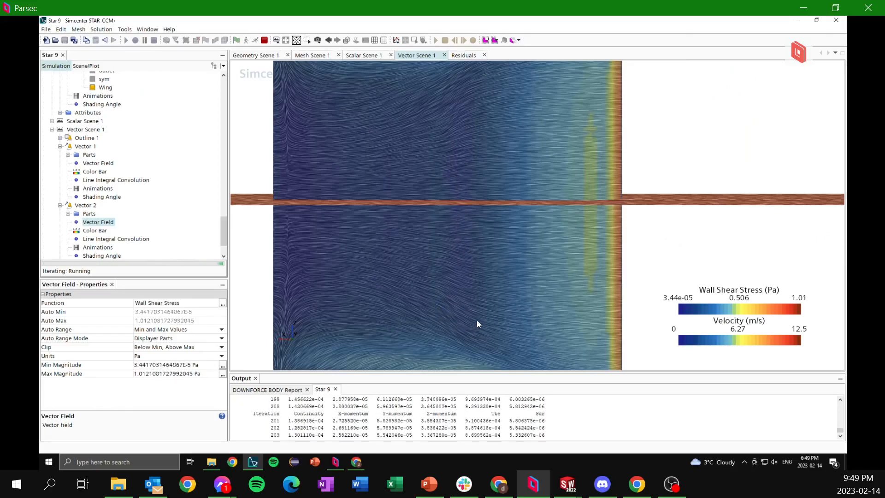
right_click_drag(483, 161, 492, 234)
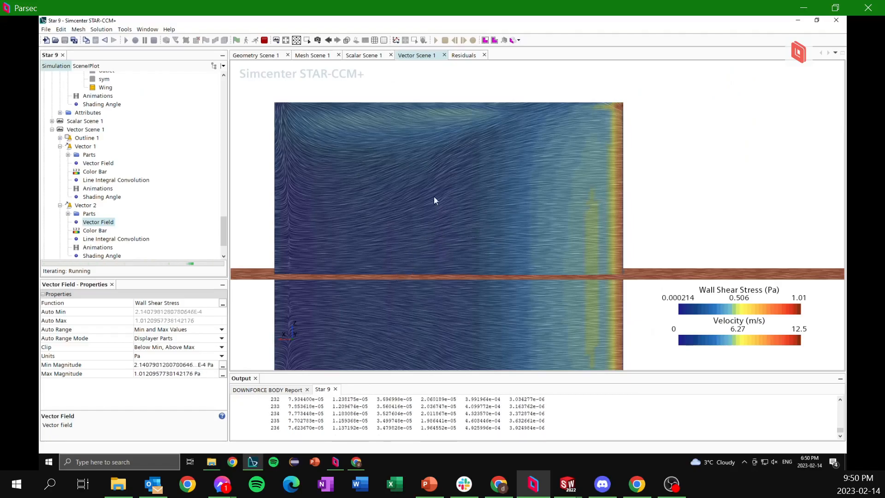
scroll(487, 248, "down", 1)
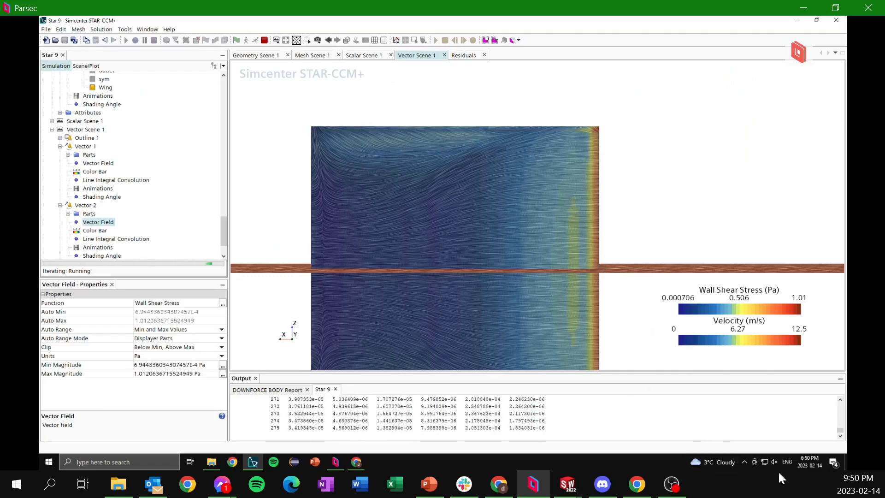
mouse_move(713, 462)
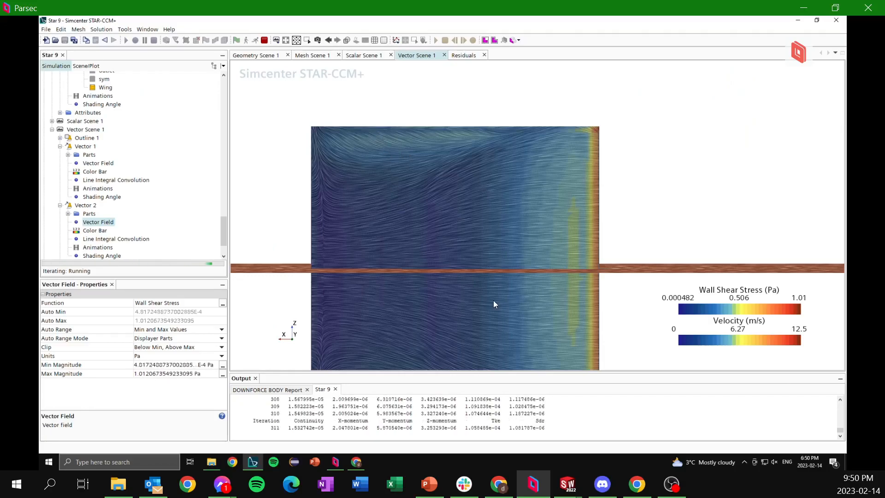
left_click_drag(491, 229, 506, 133)
left_click_drag(521, 232, 596, 263)
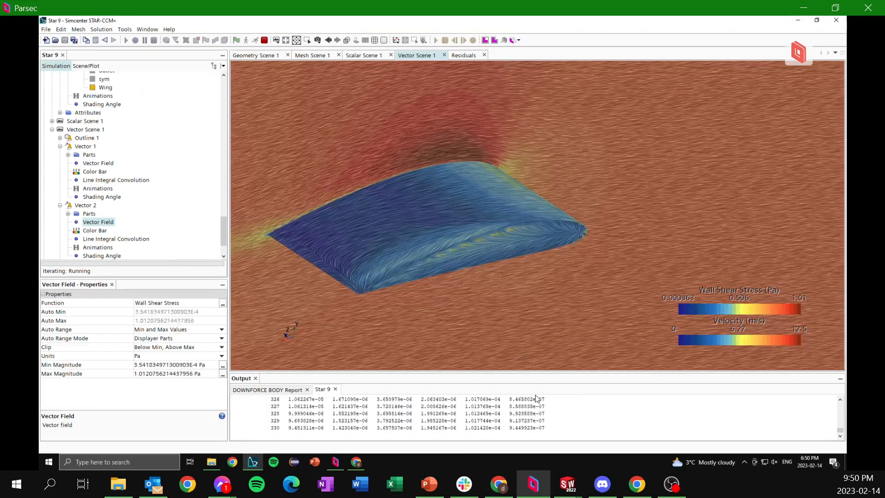
left_click(602, 484)
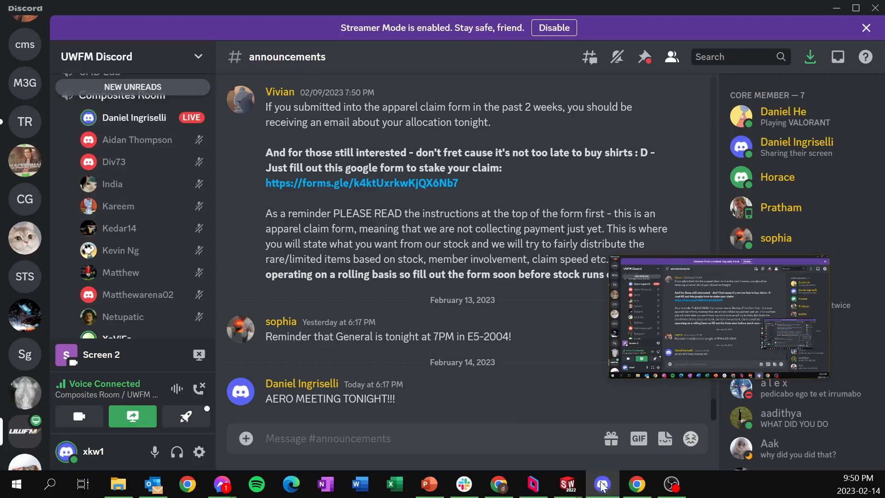
left_click(603, 484)
Inspect the wall shear stress lines around the wing tip's end face and adjoining surfaces.
scroll(428, 244, "up", 5)
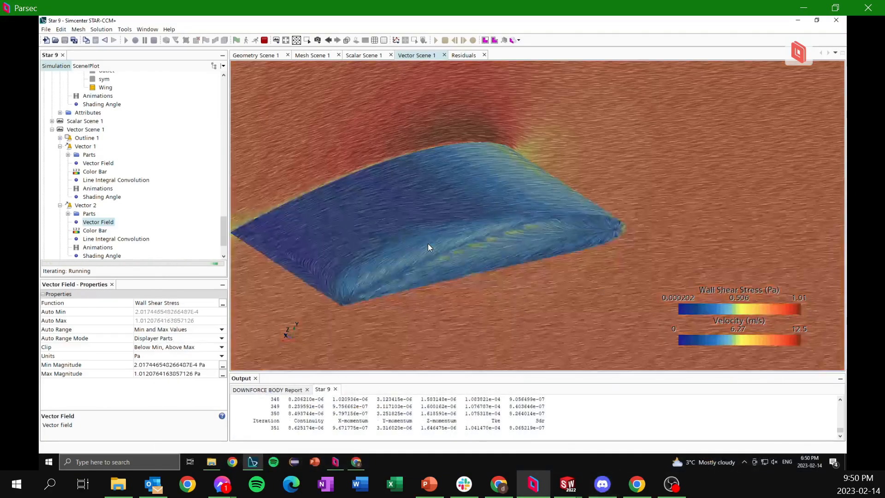
left_click_drag(431, 262, 526, 264)
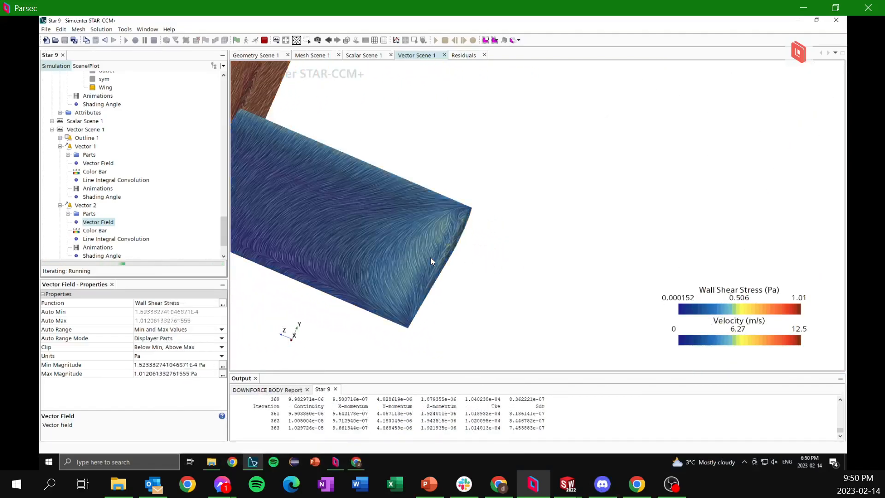
scroll(406, 277, "up", 2)
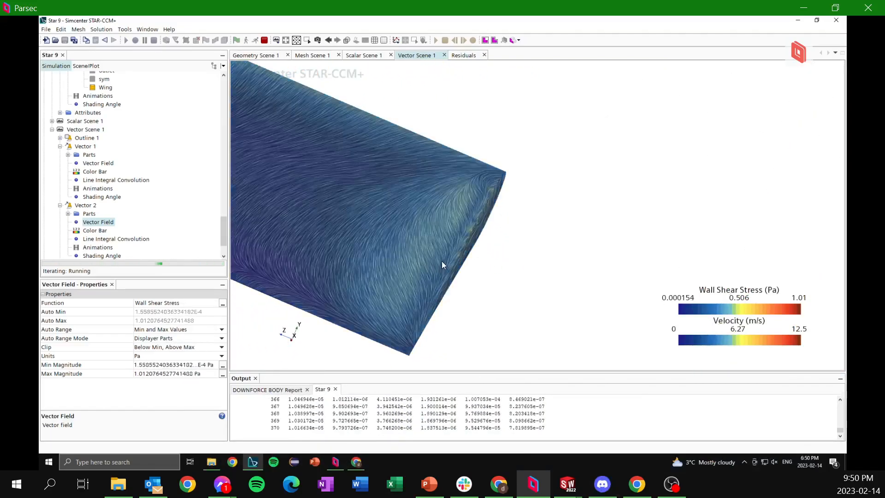
scroll(440, 252, "up", 3)
scroll(438, 235, "up", 1)
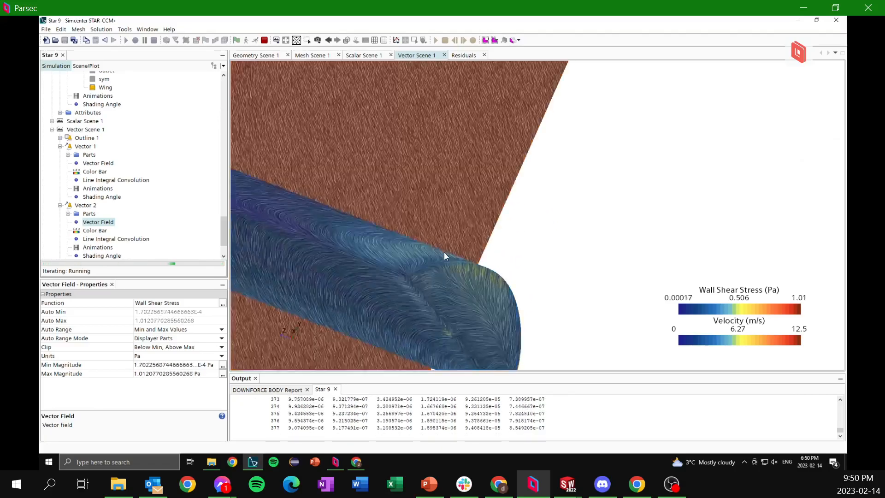
scroll(440, 260, "up", 1)
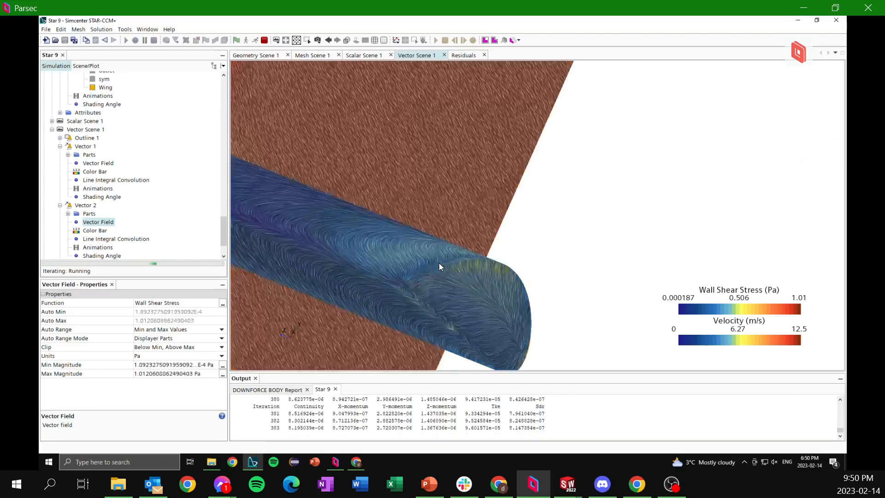
scroll(441, 261, "up", 3)
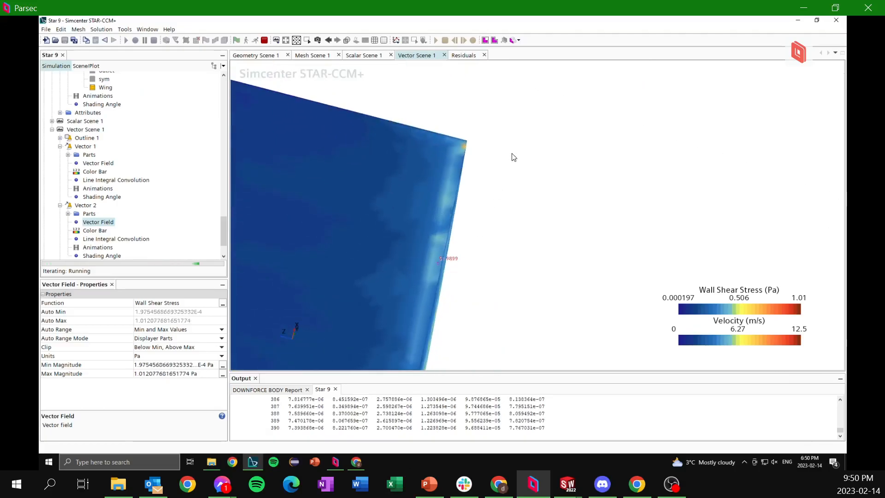
left_click_drag(451, 231, 453, 189)
scroll(440, 253, "down", 3)
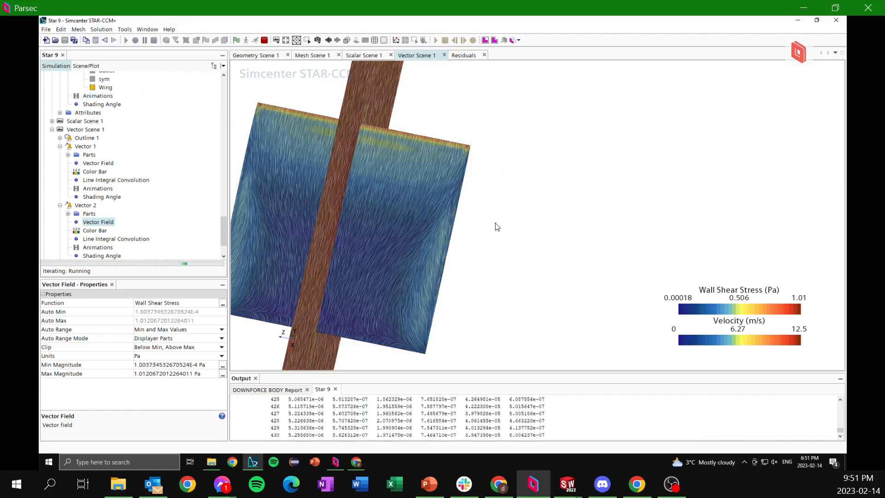
Check the wall shear stress on the wing's opposite face squarely and stop the solver run.
mouse_move(480, 229)
right_mouse_down()
mouse_move(479, 219)
mouse_move(444, 275)
right_mouse_up()
key("s")
right_click_drag(455, 142, 410, 215)
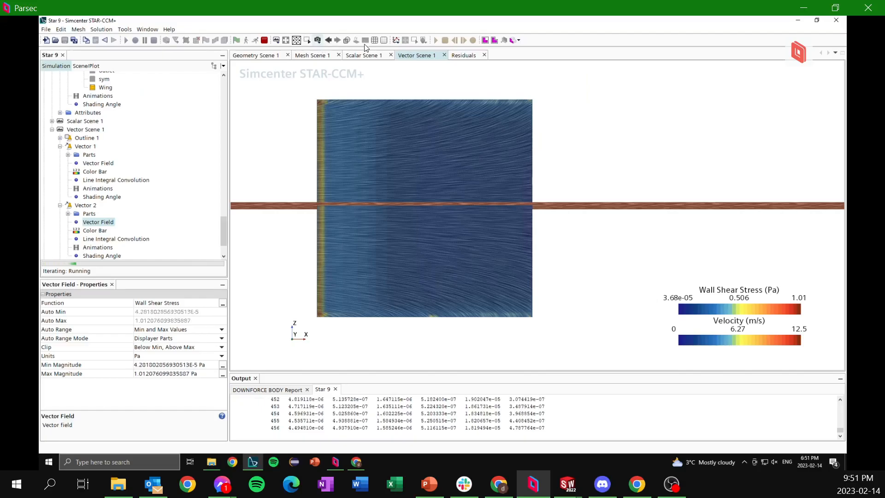
left_click(264, 40)
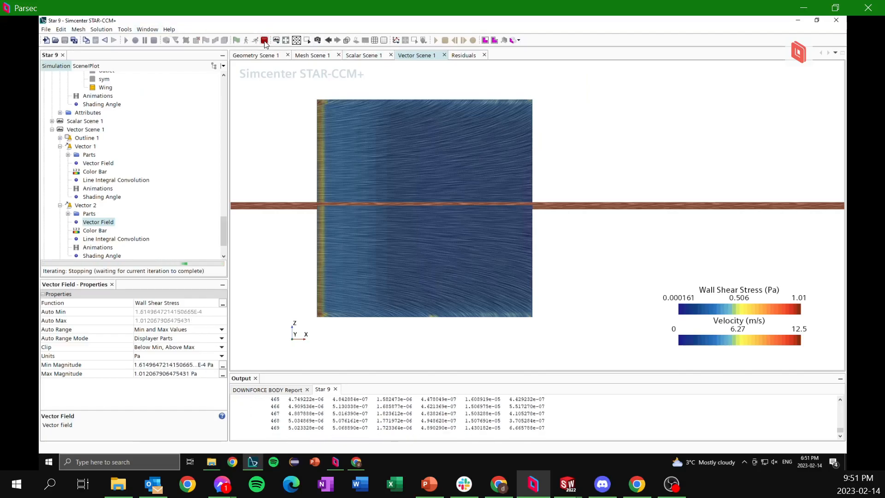
Create a plane section cutting spanwise through the wing slightly aft of mid-chord and display it with the existing Vector 1 displayer.
left_click(355, 41)
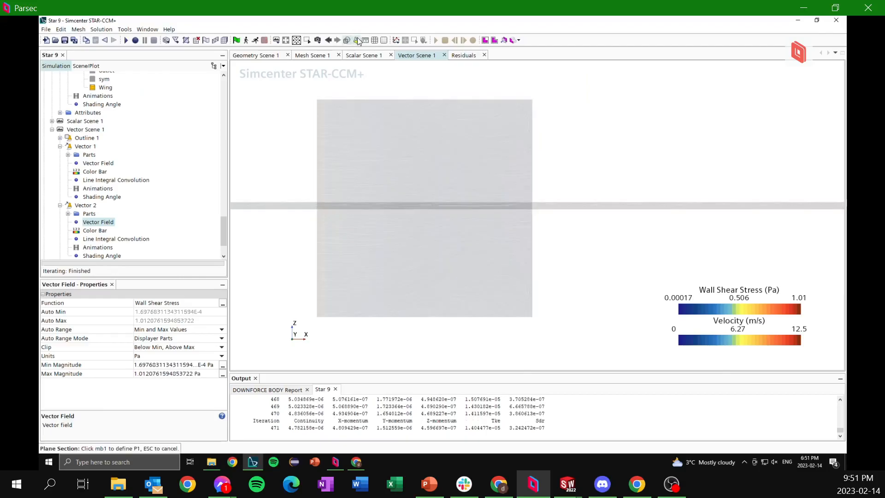
left_click(356, 41)
left_click(356, 41)
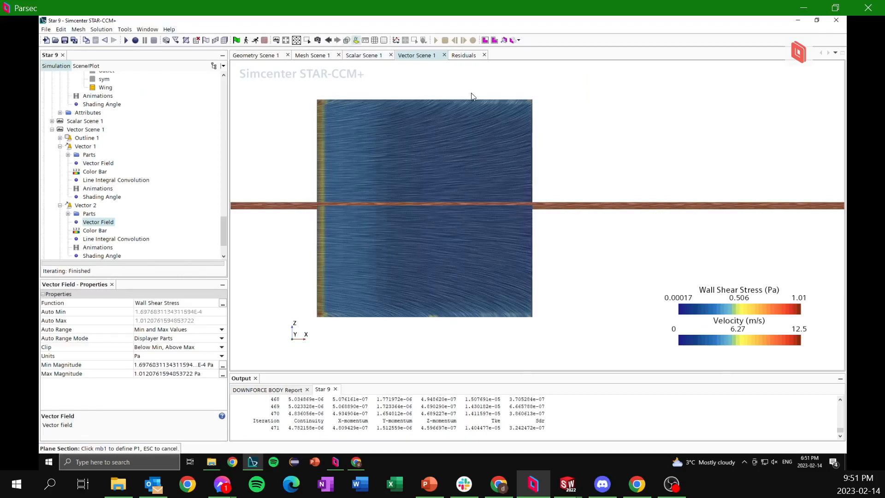
left_click(448, 88)
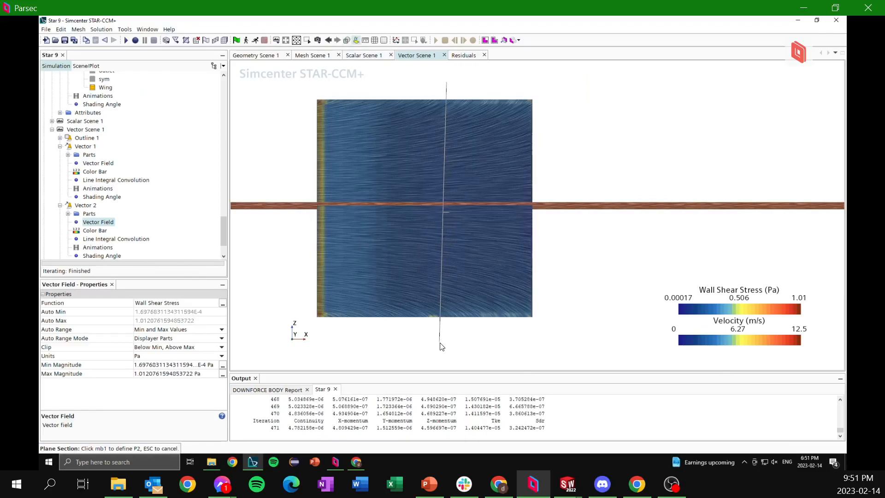
left_click(441, 347)
left_click(436, 256)
left_click(437, 270)
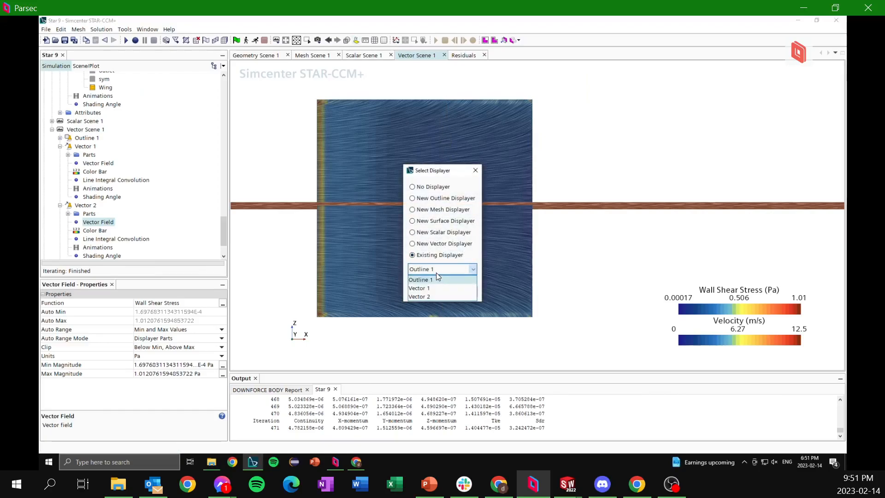
left_click(433, 286)
left_click(430, 291)
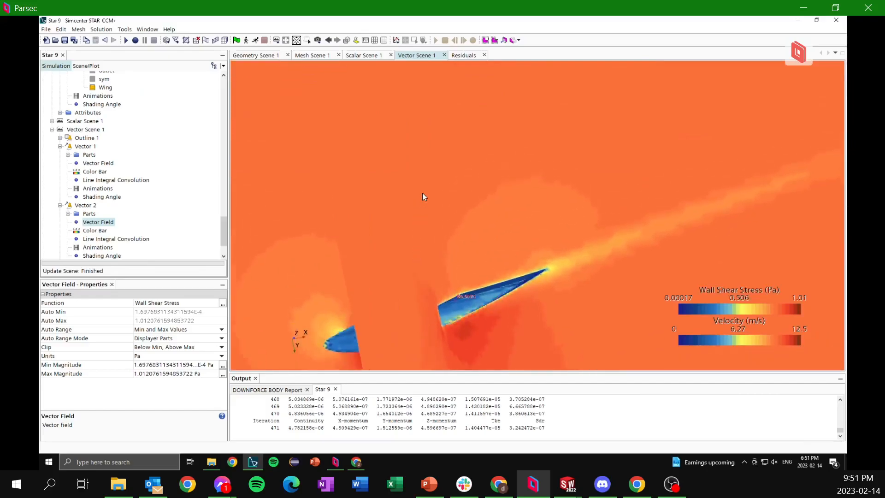
Hide the Vector 2 displayer so Vector Scene 1 shows only the velocity on the sections.
left_click_drag(423, 193, 433, 276)
key("q")
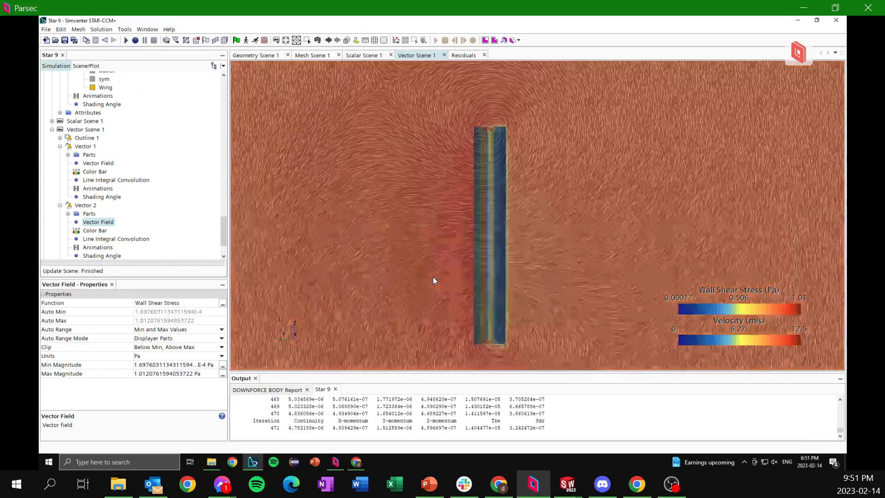
middle_click_drag(495, 132, 496, 203)
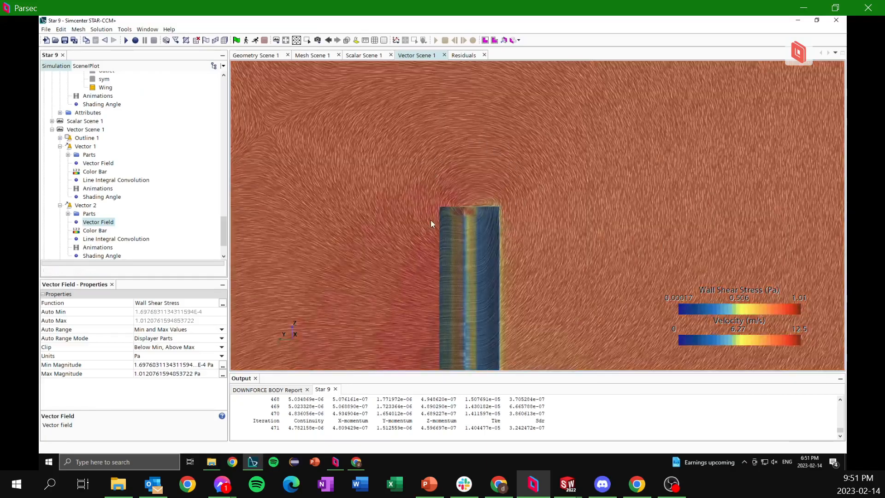
left_click(92, 205)
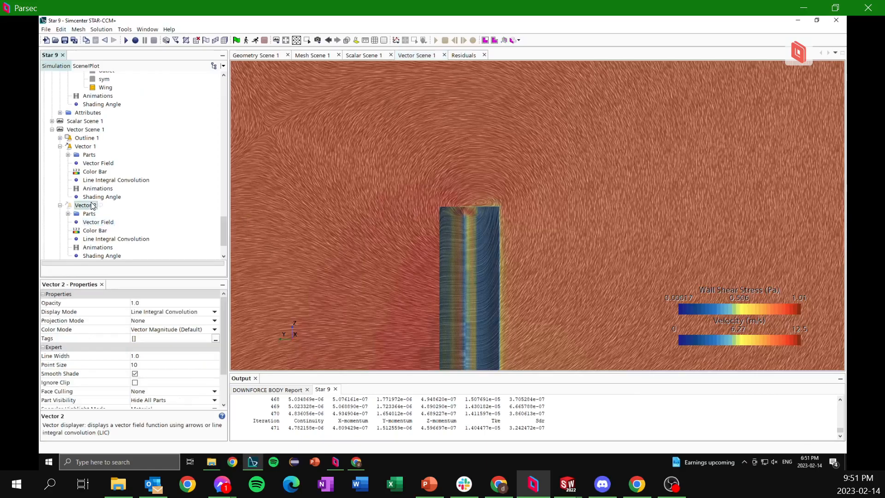
Examine the velocity convolution lines on the spanwise section for swirling flow around both wing tips.
scroll(479, 195, "up", 2)
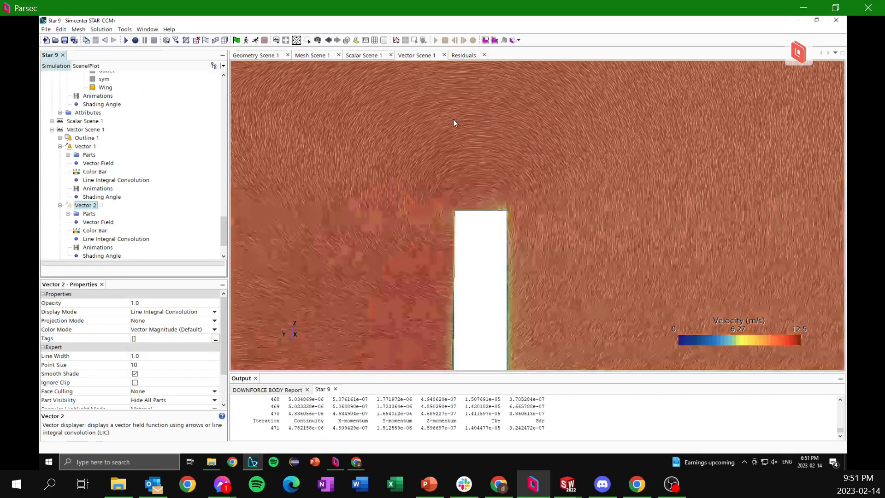
middle_click_drag(436, 203, 431, 213)
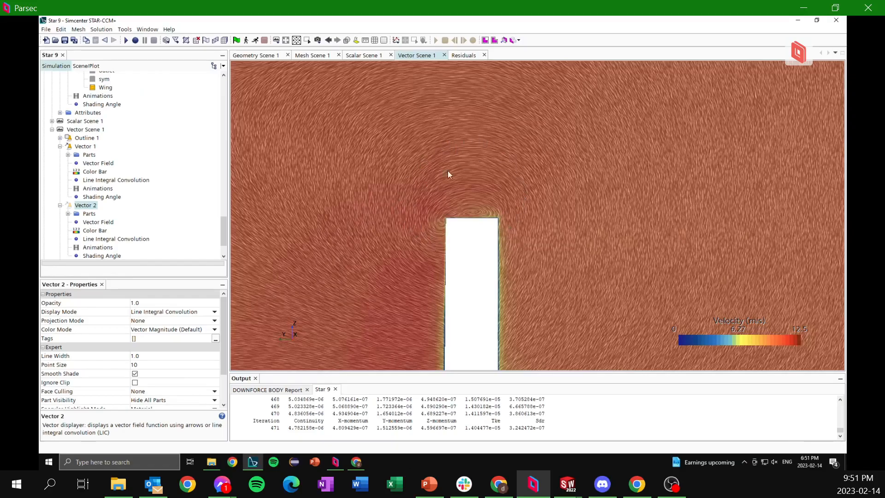
scroll(461, 194, "down", 5)
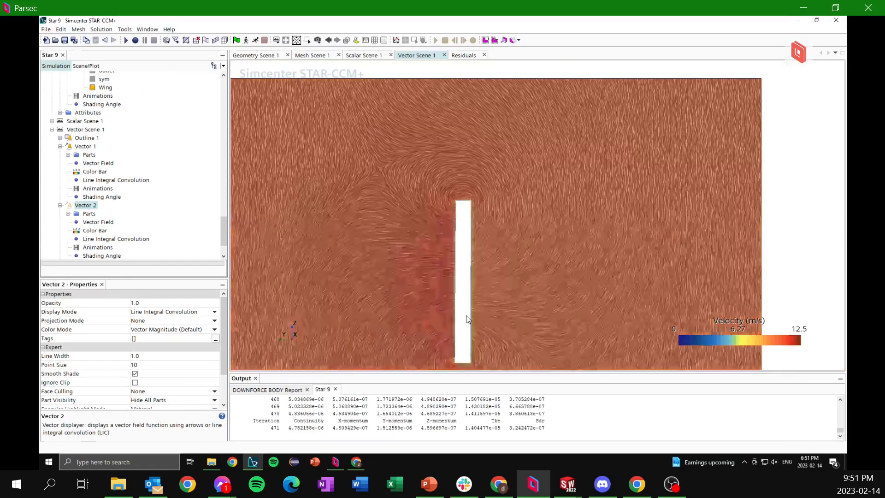
middle_click_drag(485, 312, 491, 250)
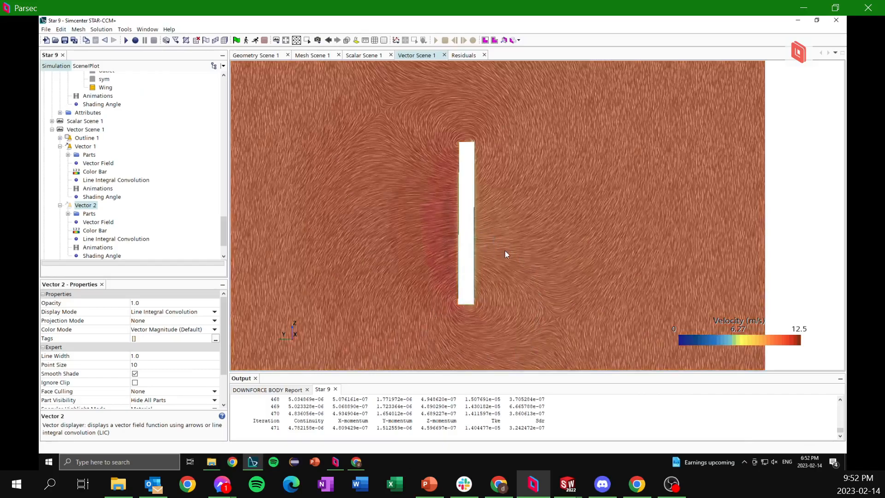
scroll(455, 265, "down", 4)
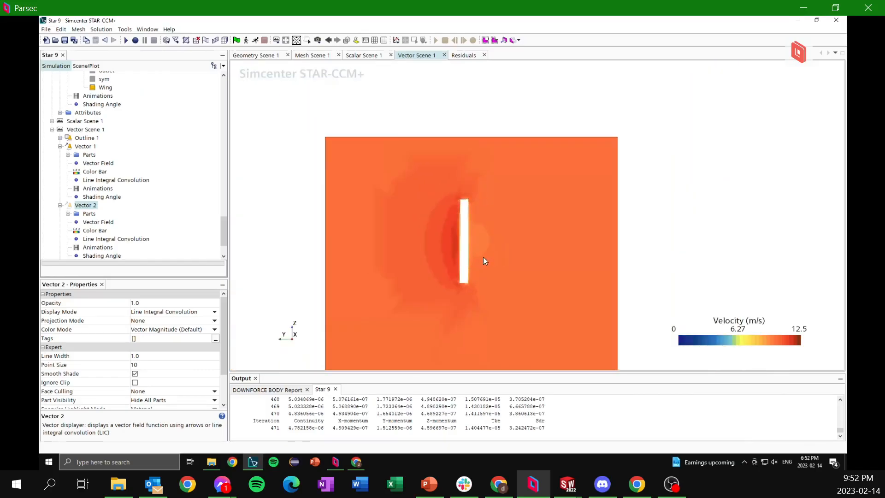
middle_click_drag(472, 256, 474, 240)
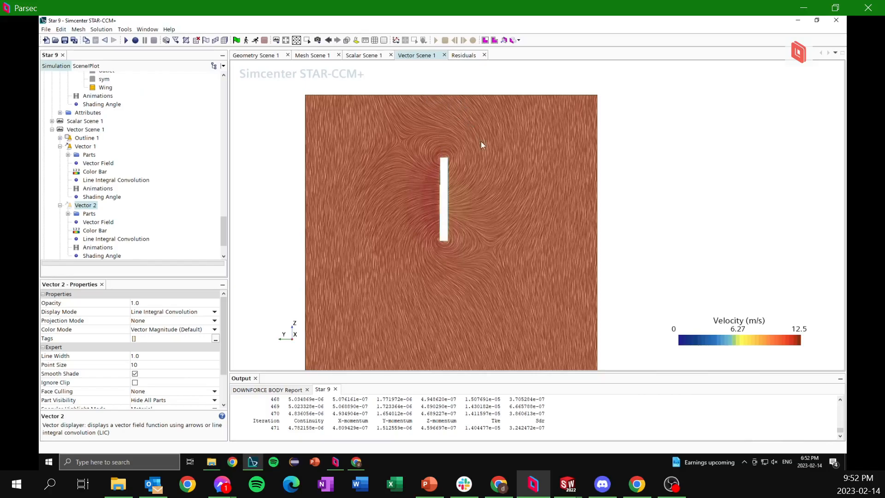
middle_click_drag(460, 123, 450, 82)
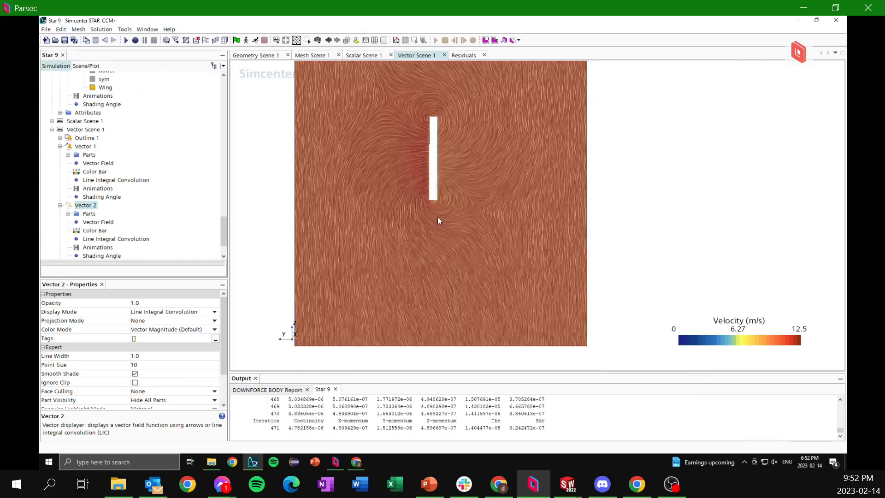
middle_click_drag(447, 156, 446, 175)
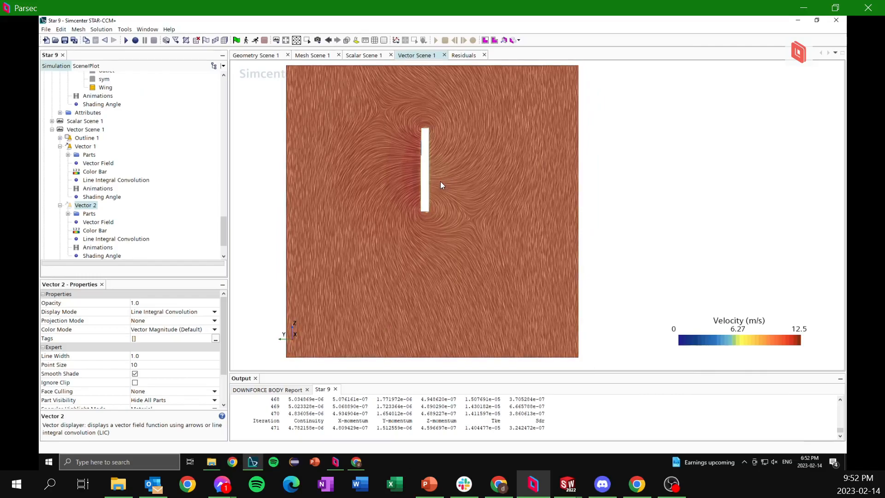
scroll(440, 184, "up", 2)
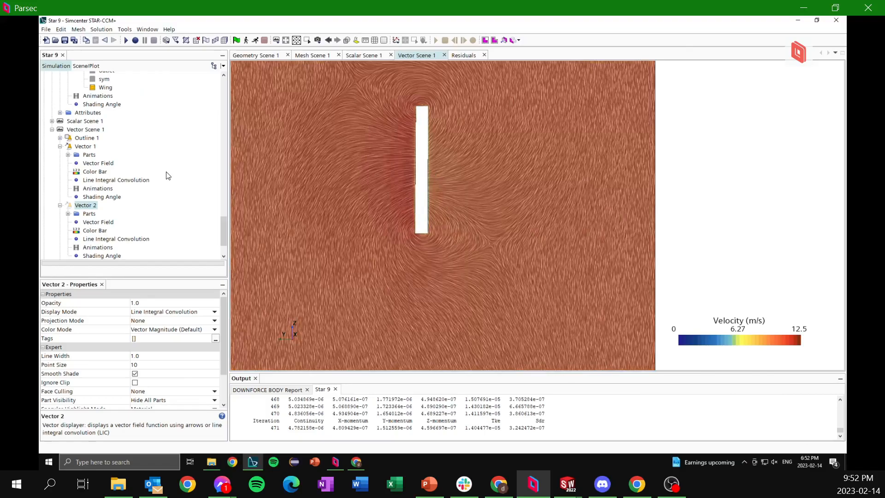
Clear the solution, including its fields, without resetting the mesh.
scroll(98, 188, "up", 8)
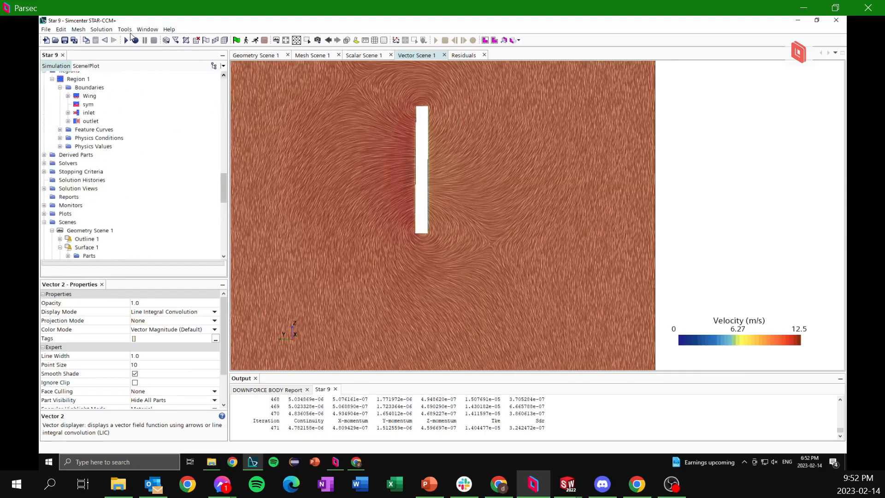
left_click(104, 29)
left_click(109, 47)
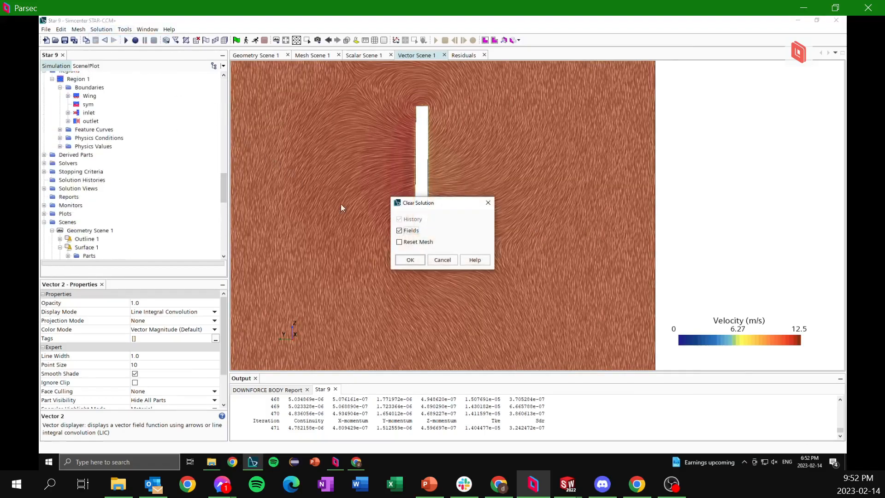
left_click(410, 260)
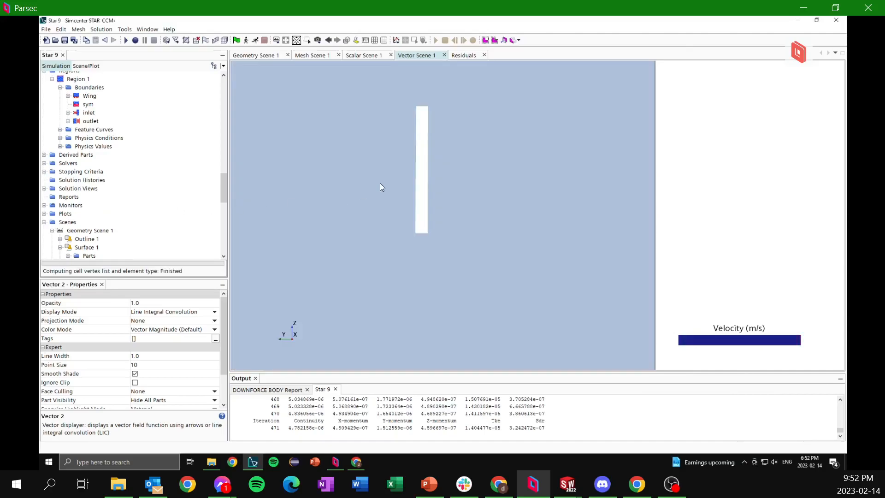
Create a force report and name it lift.
left_click(84, 189)
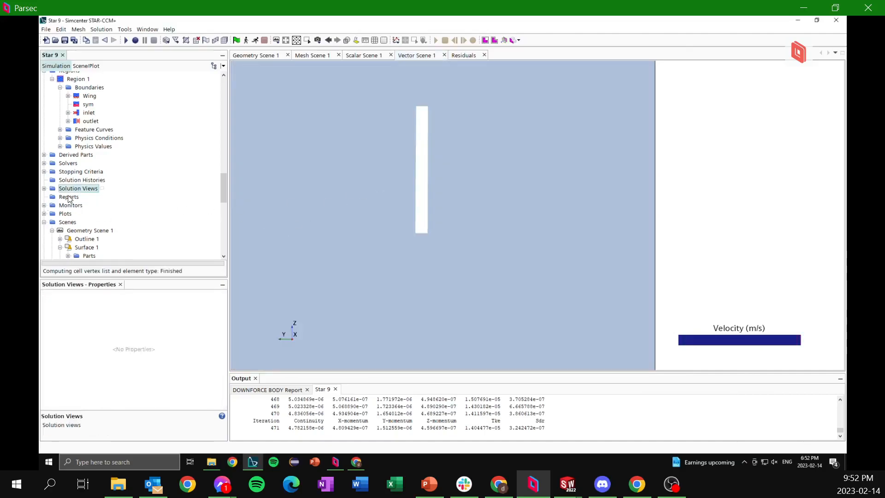
right_click(68, 199)
mouse_move(120, 201)
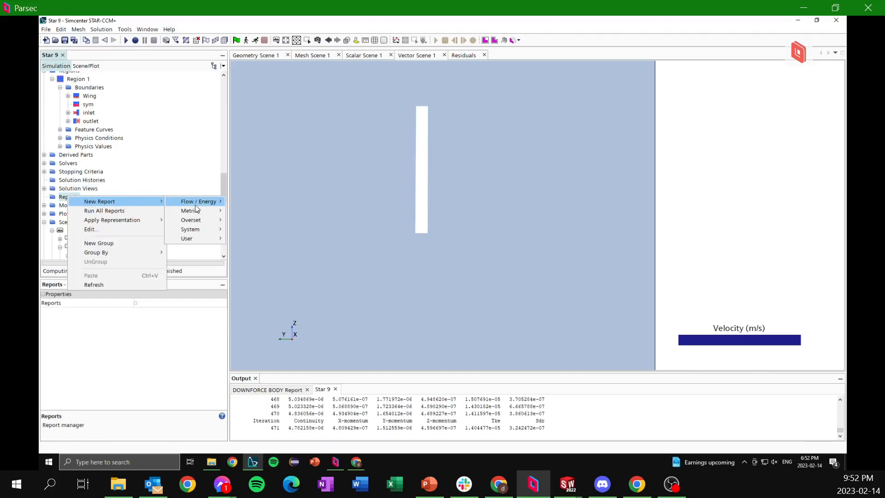
mouse_move(199, 211)
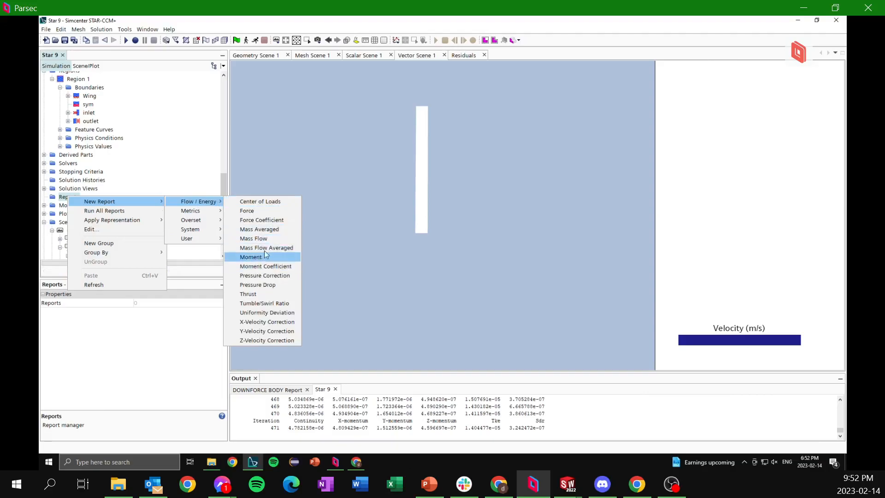
left_click(262, 211)
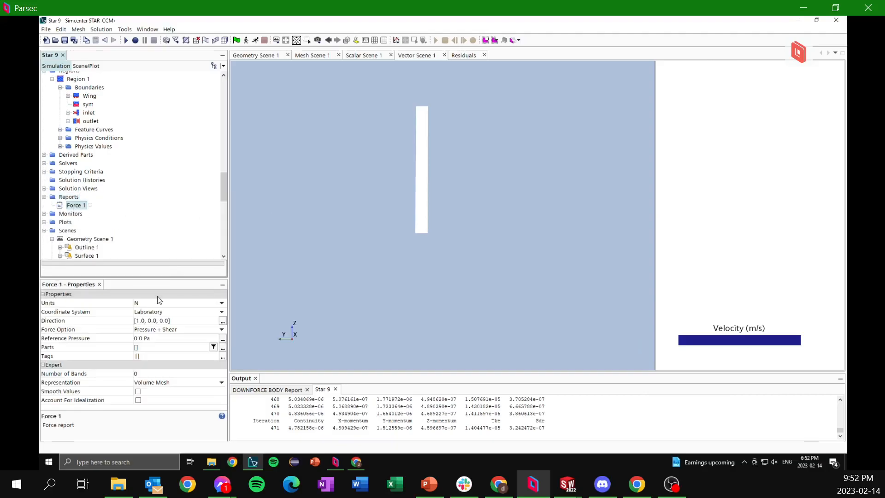
key("F2")
type("lift")
key("Return")
Set the lift report's force direction to 0 1 0.
left_click(182, 325)
key("ctrl+a")
type("0")
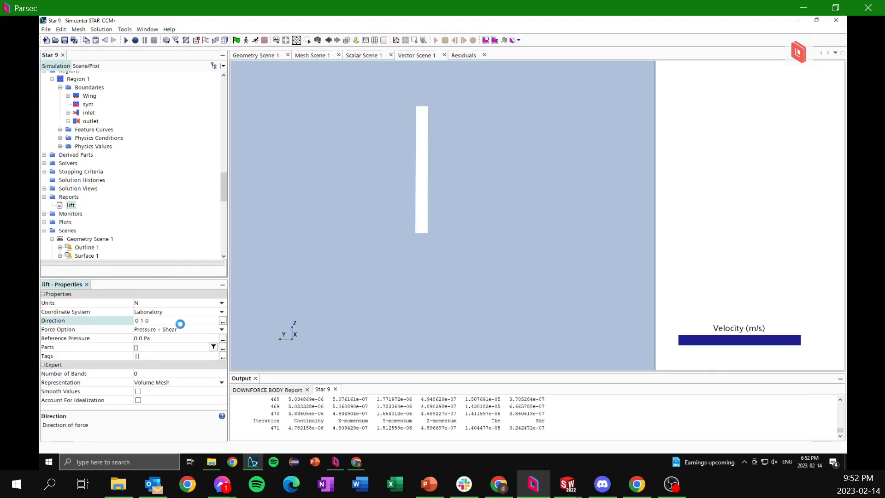
key("Return")
Create a second force report and name it drag.
right_click(77, 200)
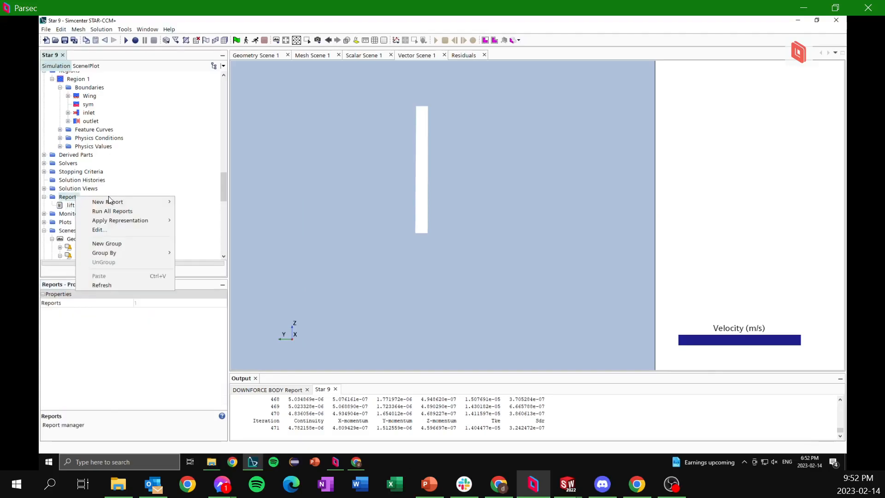
mouse_move(159, 204)
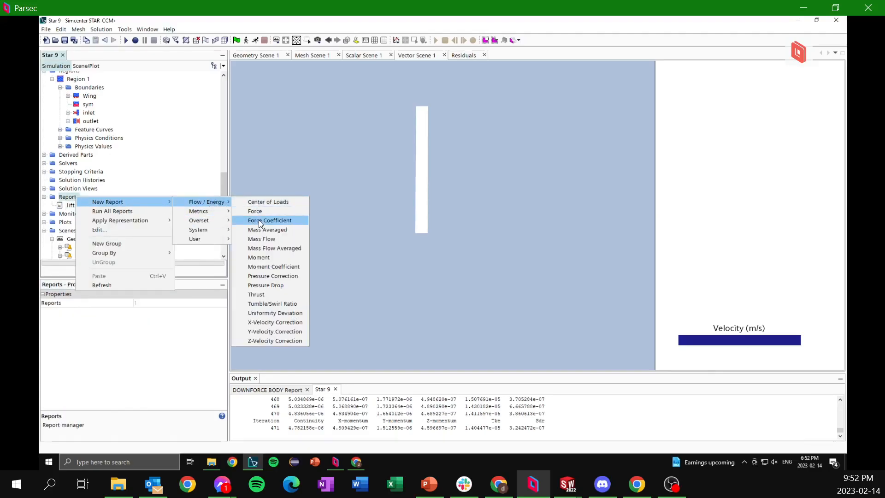
left_click(261, 212)
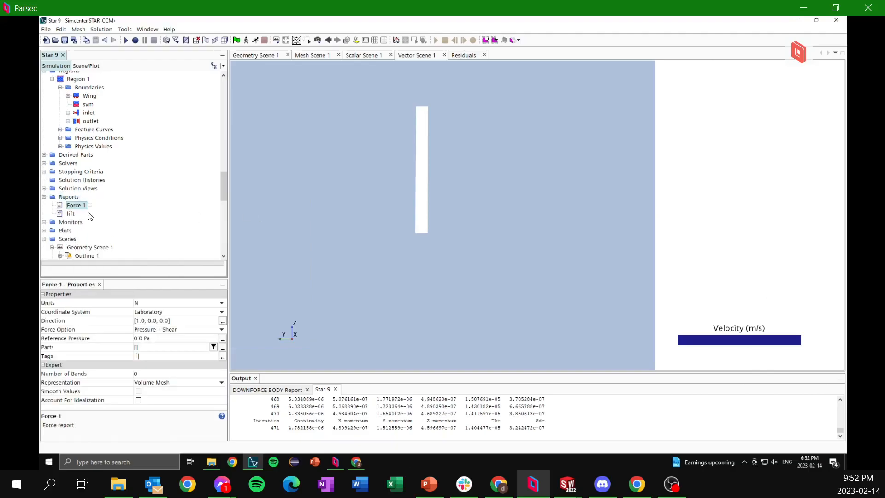
type("drag")
key("Return")
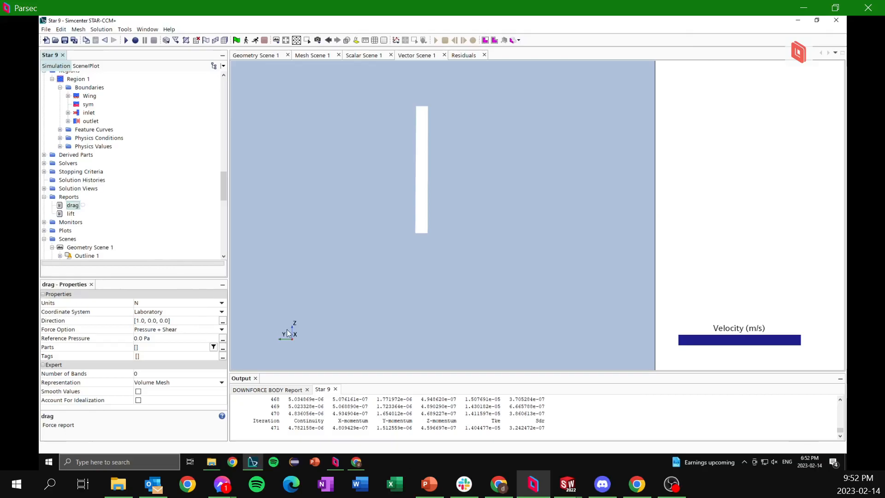
Create monitors from the drag and lift reports and plot both together in a single plot.
left_click(74, 214, "ctrl")
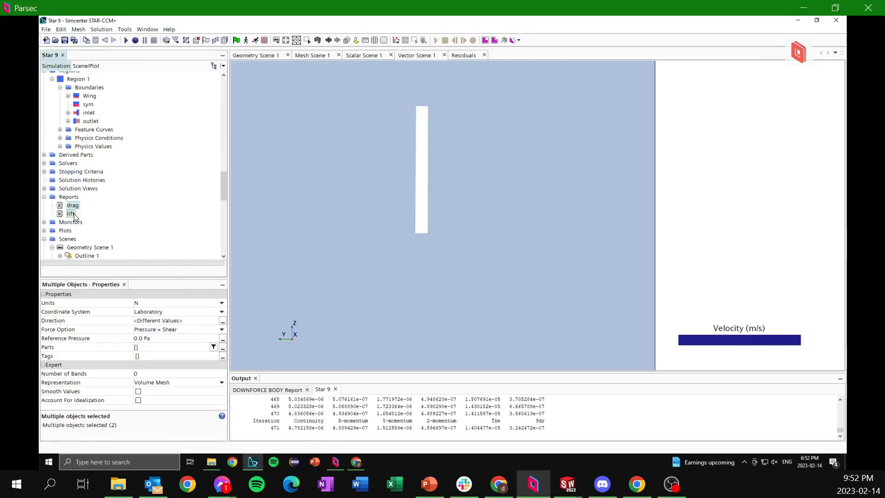
right_click(74, 214)
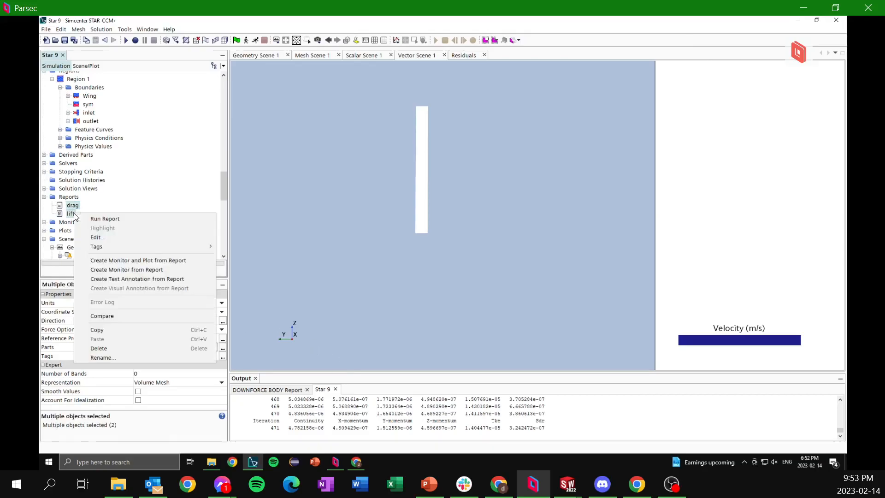
left_click(159, 261)
left_click(431, 259)
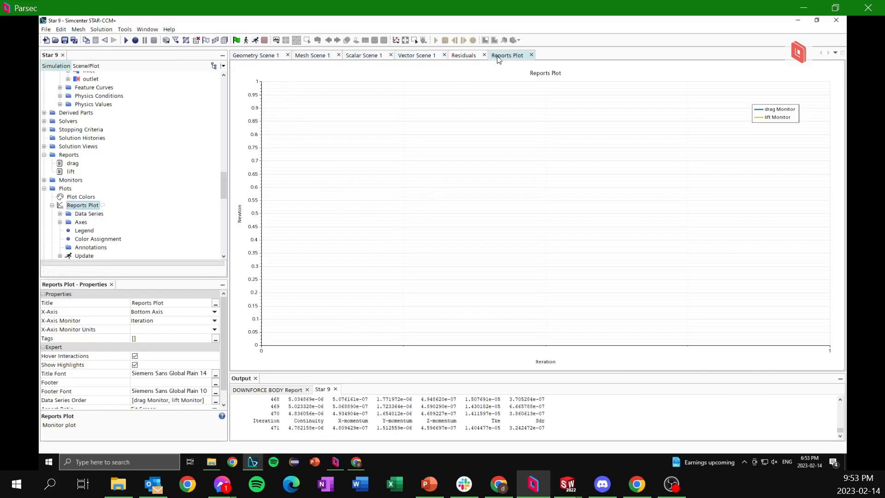
Dock the Reports Plot beside the scenes and bring Vector Scene 1 into view next to it.
left_click_drag(660, 111, 777, 137)
left_click(424, 55)
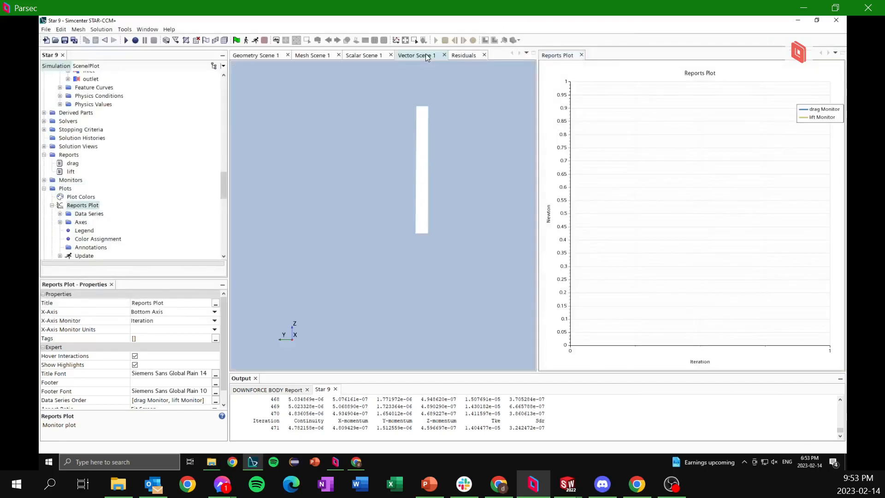
middle_click_drag(303, 176, 372, 202)
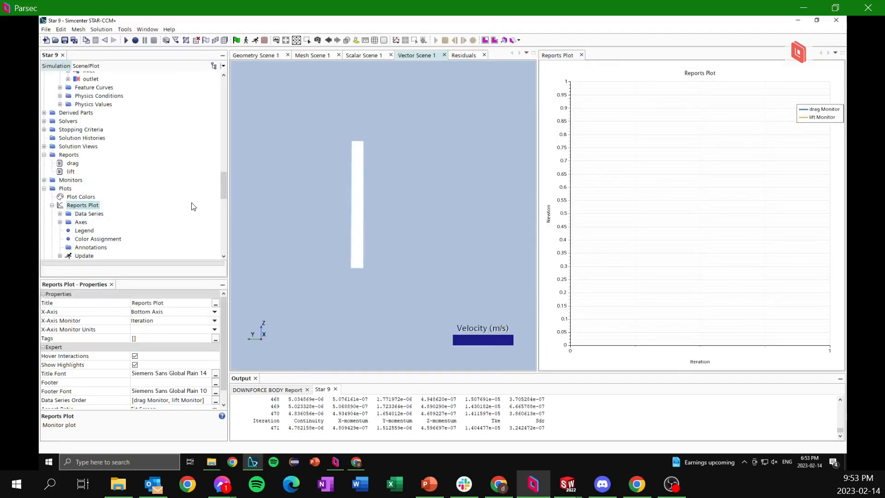
Show the Vector 2 wall shear stress displayer and hide the Vector 1 velocity displayer in Vector Scene 1.
scroll(83, 206, "down", 5)
scroll(79, 208, "down", 5)
scroll(80, 224, "down", 4)
left_click(87, 180)
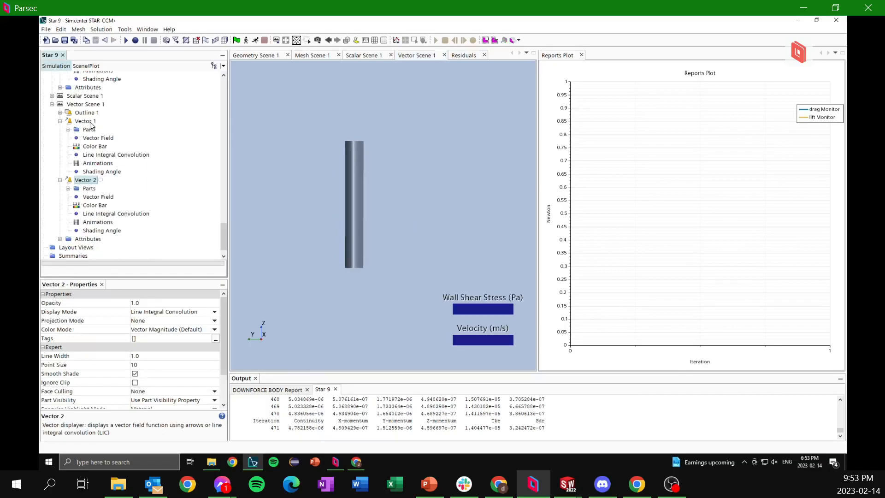
left_click(87, 121)
left_click_drag(381, 219, 360, 212)
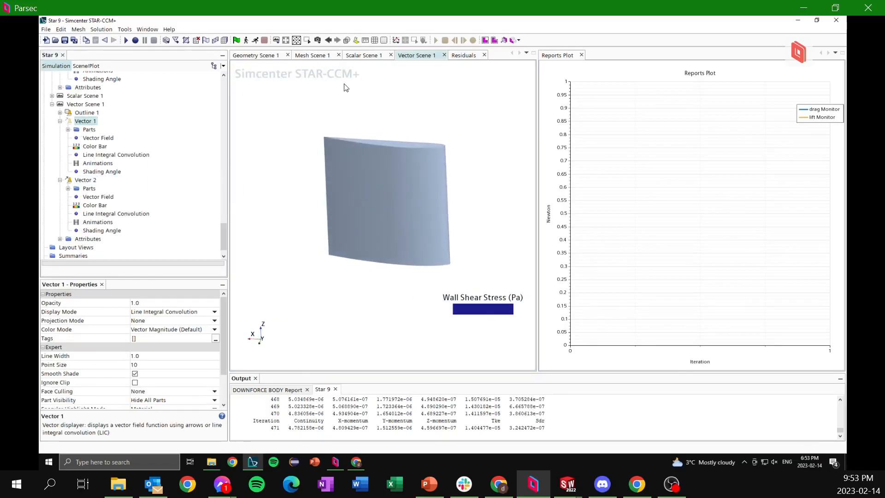
left_click(256, 41)
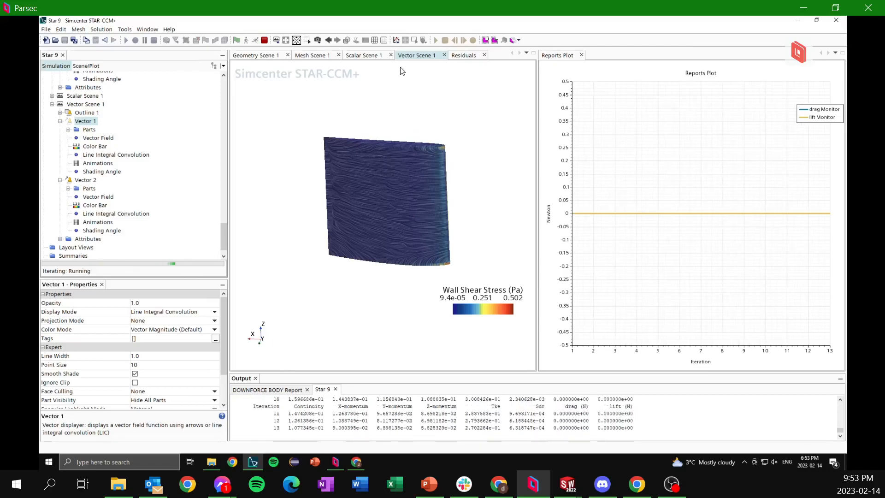
left_click(264, 40)
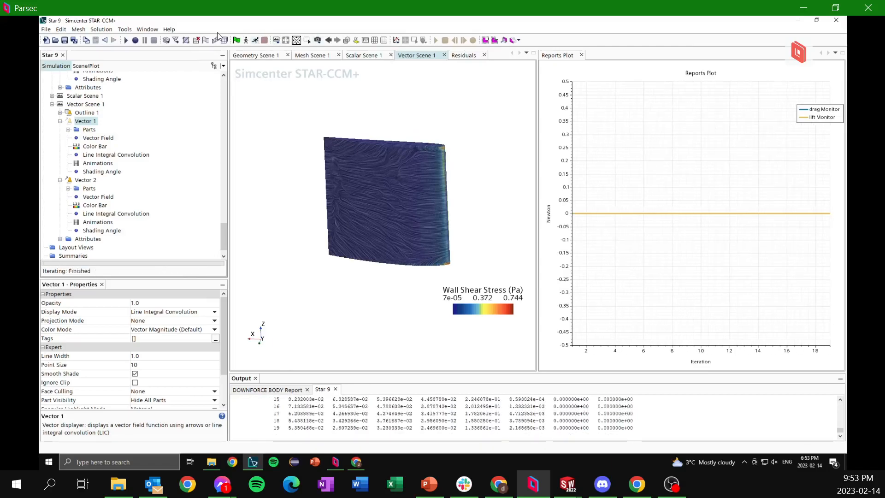
left_click(101, 30)
left_click(116, 44)
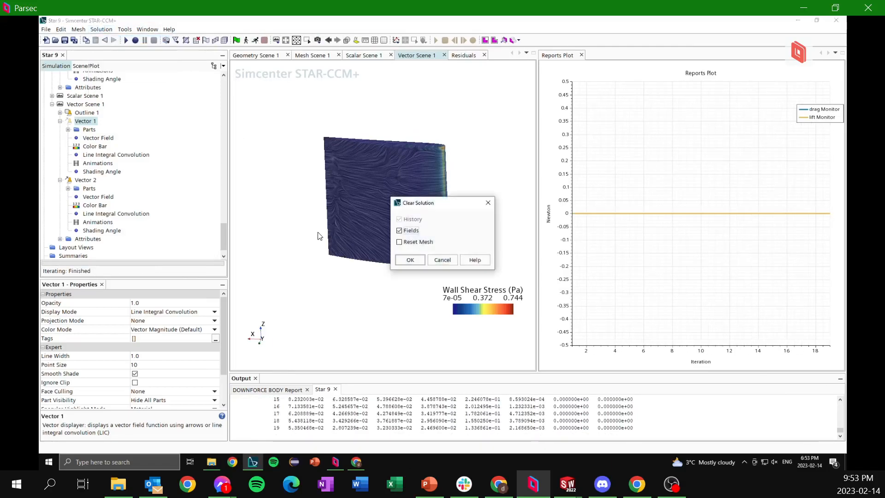
left_click(408, 260)
Assign the Wing boundary of Region 1 as the part of both the drag and lift reports, and run the simulation.
scroll(90, 154, "up", 5)
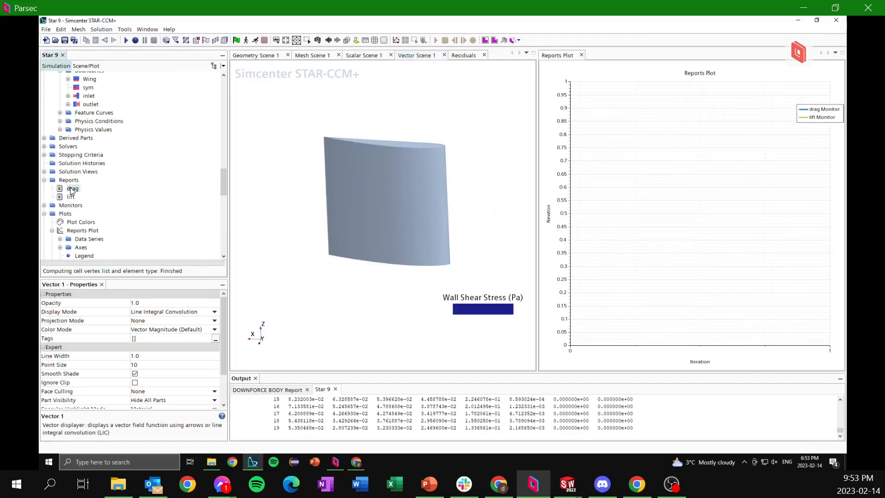
left_click(72, 189)
left_click(71, 198, "ctrl")
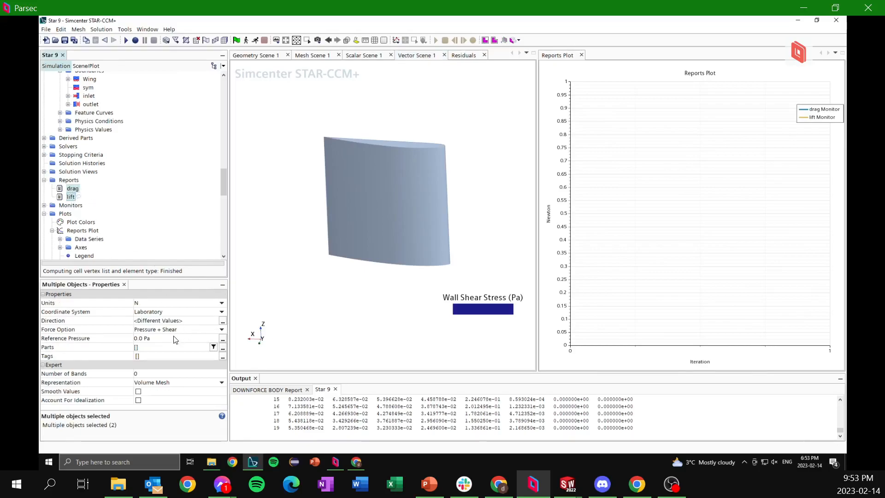
left_click(223, 349)
left_click(275, 190)
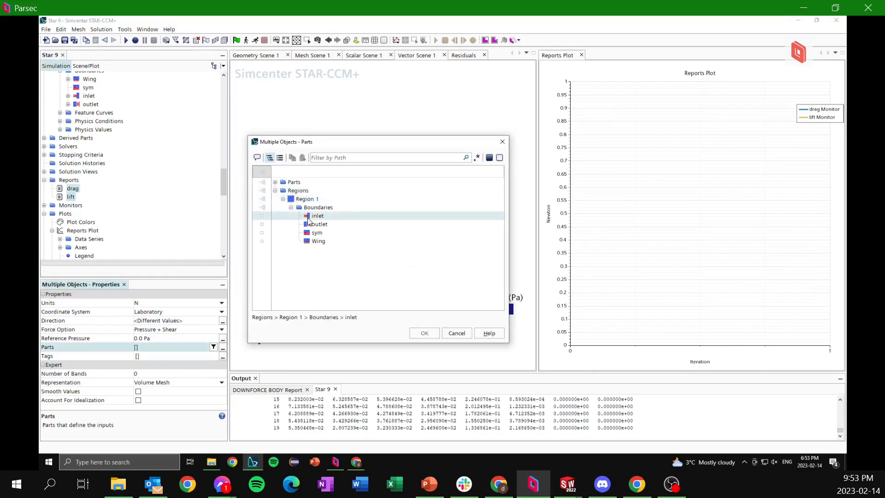
left_click(318, 241)
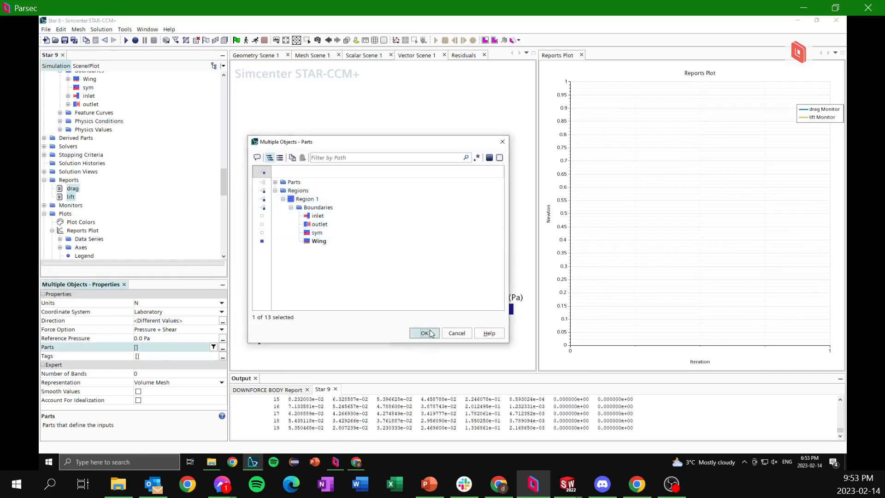
left_click(424, 334)
left_click(257, 41)
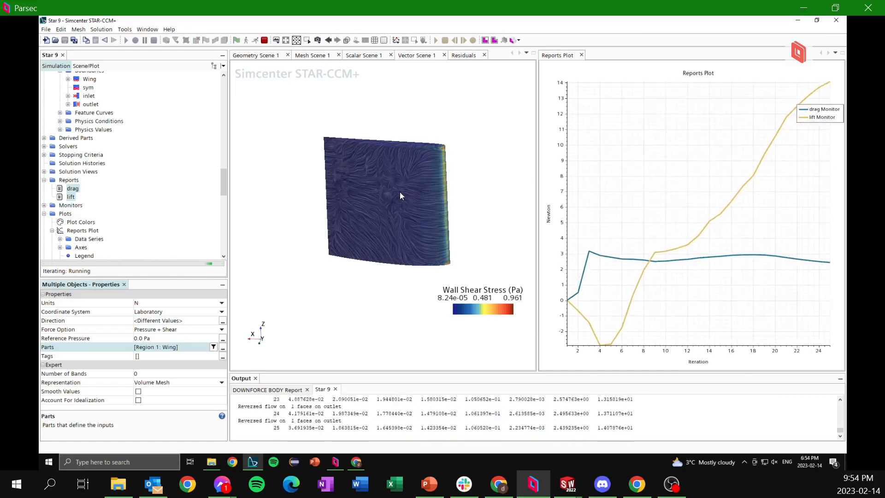
scroll(400, 191, "up", 3)
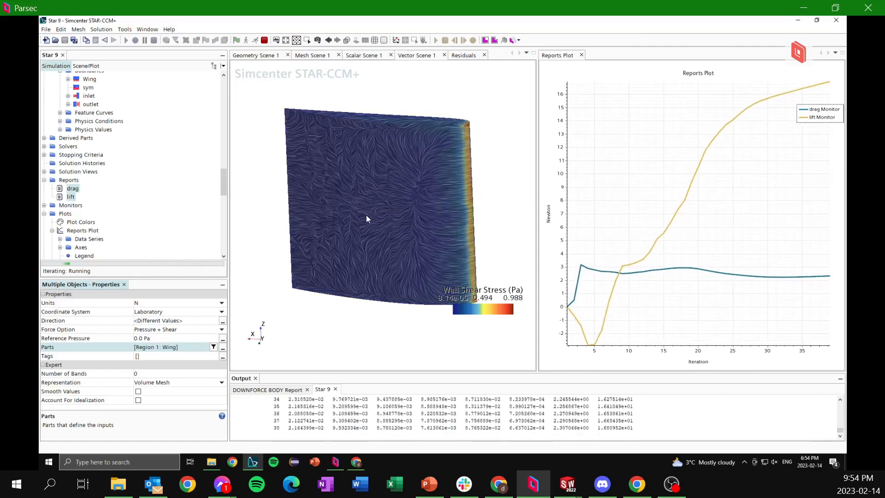
Inspect the initial velocity setting in the initial conditions of Physics 1 while the solver runs.
scroll(172, 184, "up", 10)
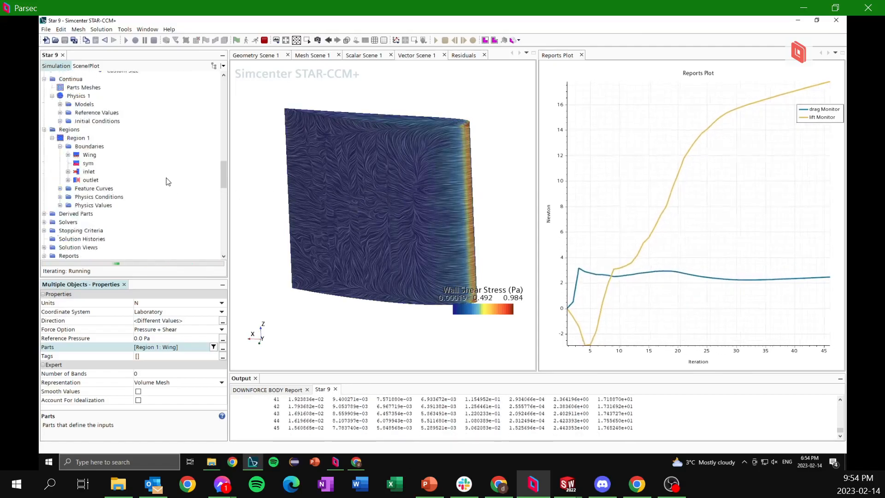
scroll(103, 190, "down", 5)
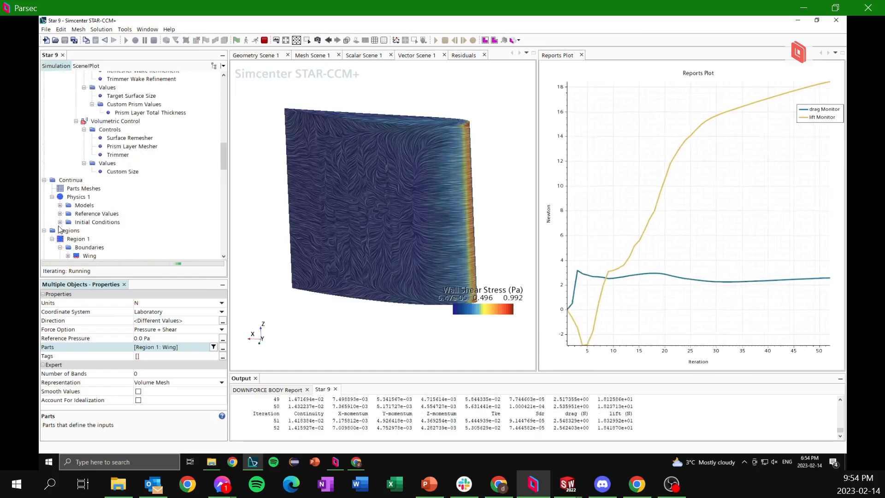
left_click(60, 206)
left_click(92, 256)
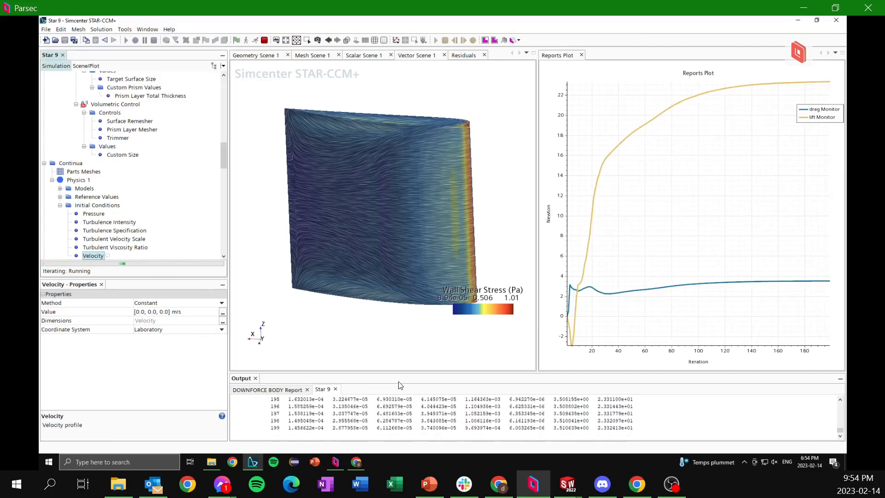
left_click(603, 484)
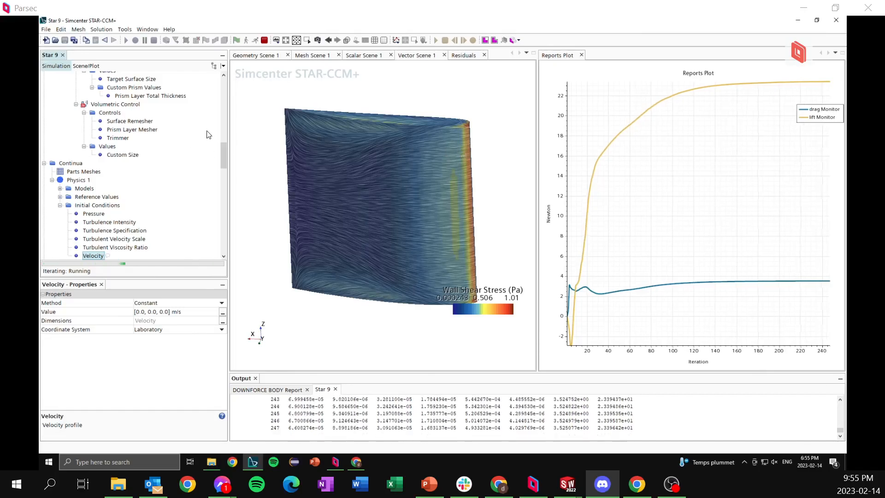
Set the scalar field function of the Scalar 1 displayer in Scalar Scene 1 to Pressure.
left_click(364, 55)
scroll(191, 149, "down", 10)
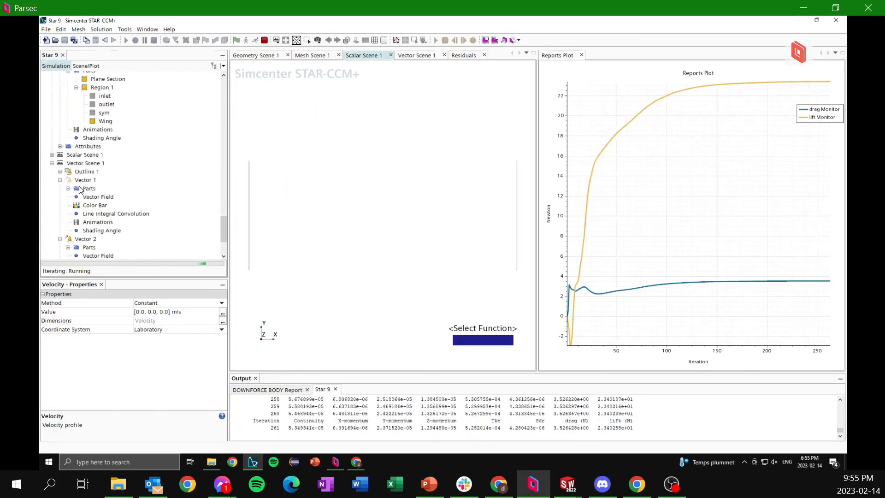
left_click(52, 155)
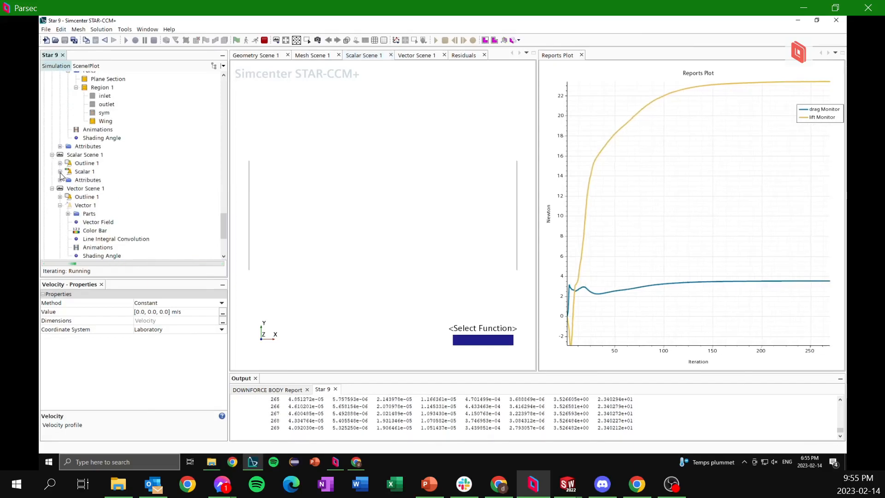
left_click(60, 172)
left_click(94, 189)
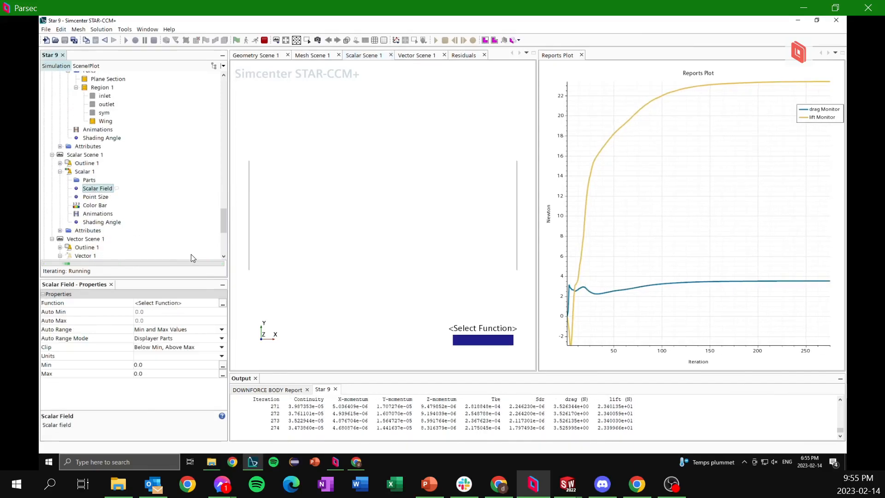
left_click(223, 304)
scroll(383, 244, "down", 20)
scroll(390, 256, "up", 12)
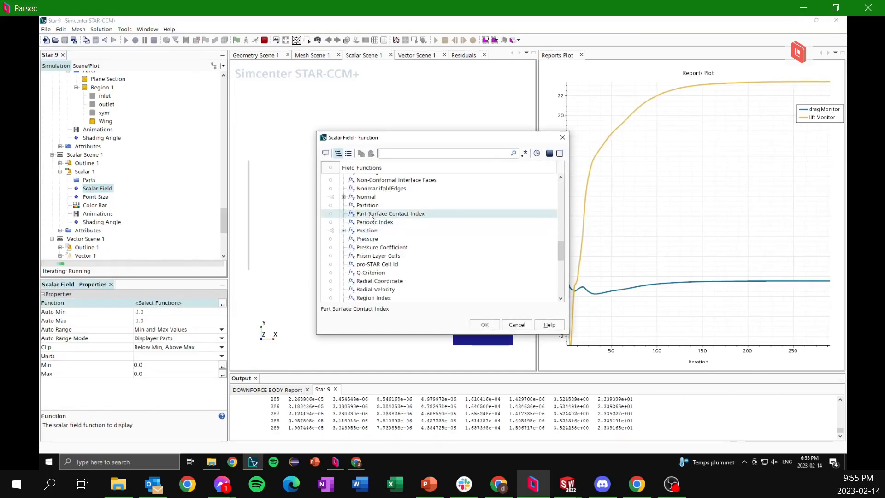
left_click(369, 239)
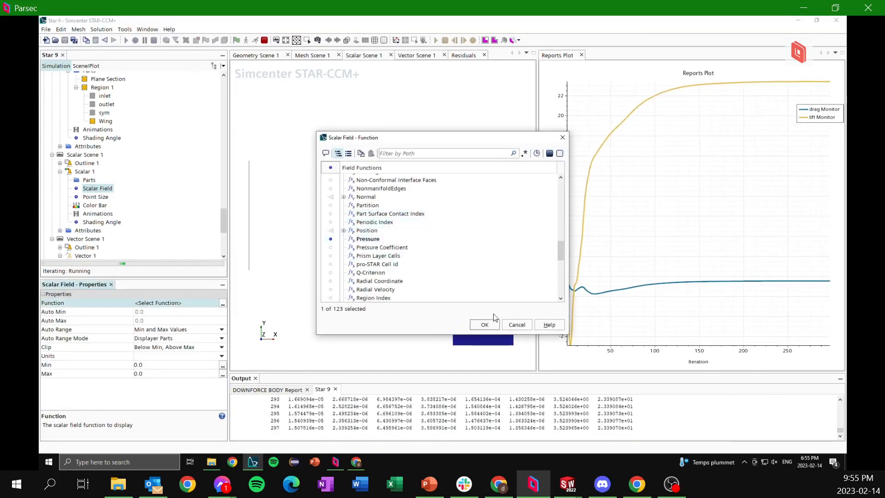
left_click(485, 325)
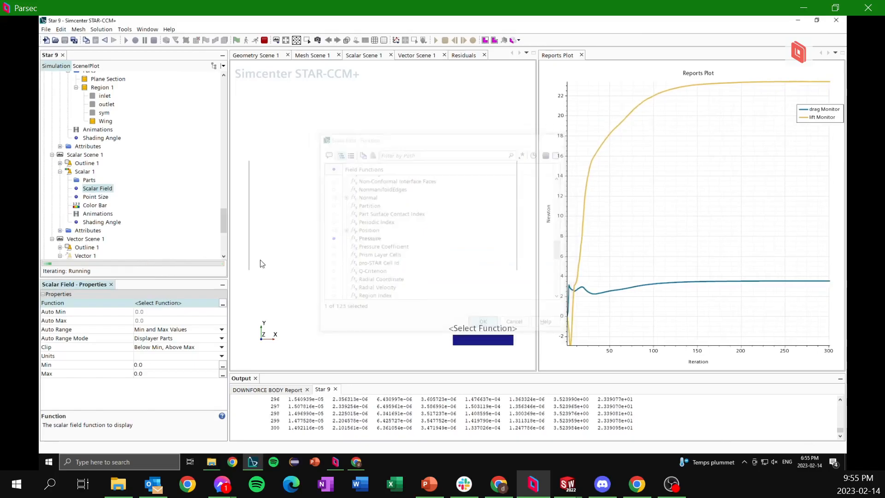
Assign the Wing boundary of Region 1 as the part of the Scalar 1 displayer and examine the wing's pressure distribution from both sides.
left_click(89, 181)
left_click(222, 304)
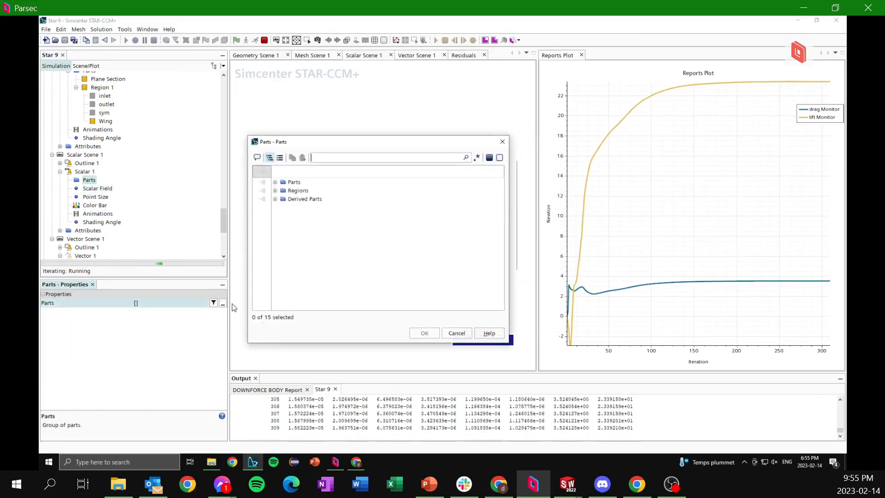
left_click(276, 190)
left_click(319, 241)
left_click(426, 331)
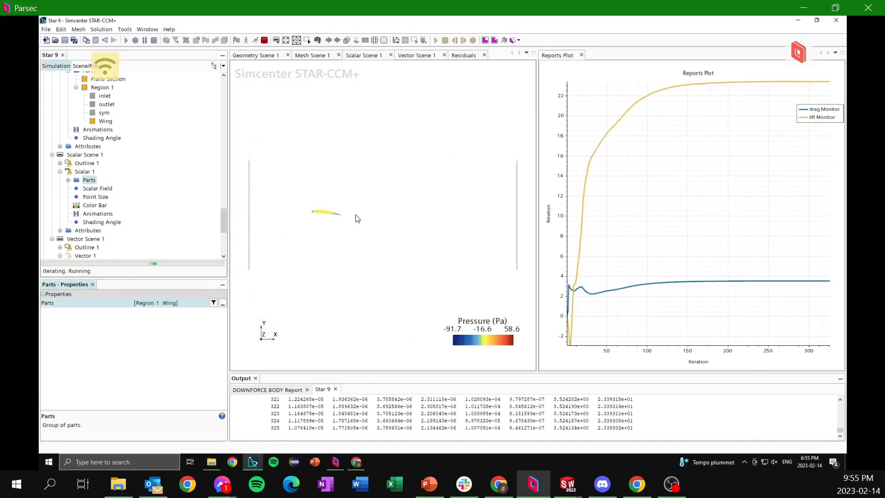
left_click_drag(343, 221, 346, 185)
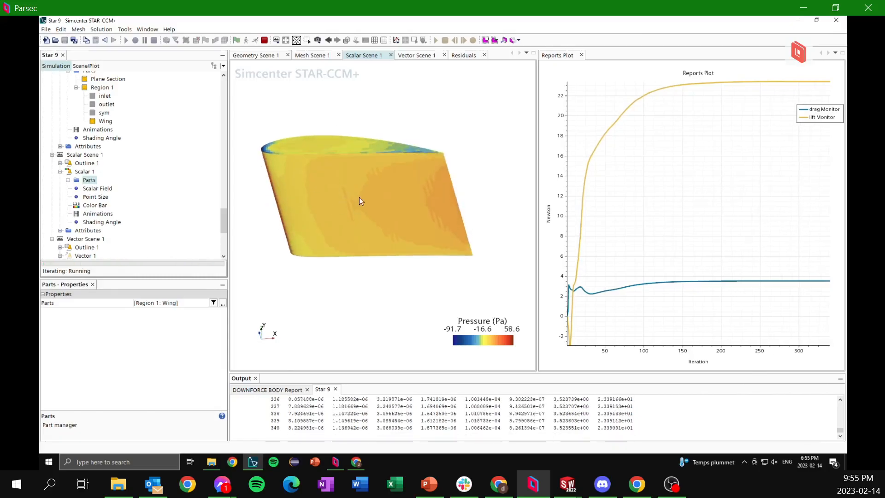
left_click_drag(355, 165, 374, 170)
middle_click_drag(422, 148, 386, 193)
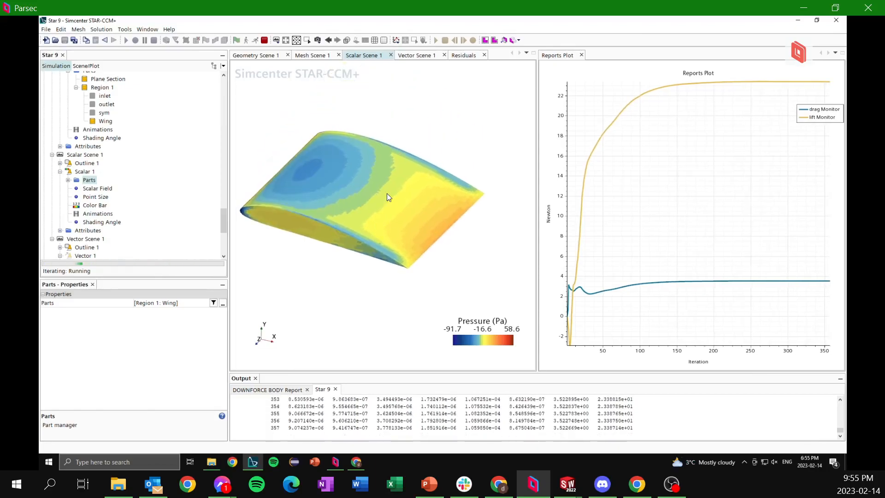
Change the scalar field function of the Scalar 1 displayer to Static Pressure.
left_click(97, 188)
left_click(223, 303)
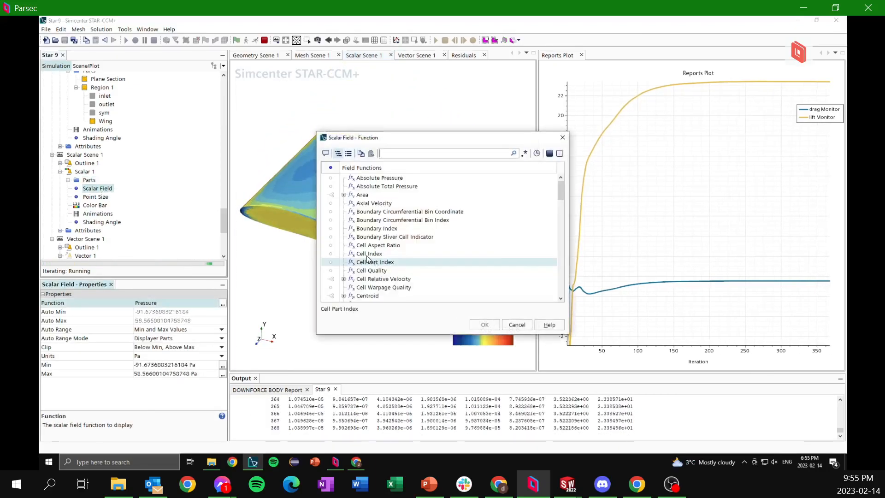
scroll(378, 258, "down", 20)
scroll(402, 255, "up", 2)
left_click(383, 279)
left_click(484, 325)
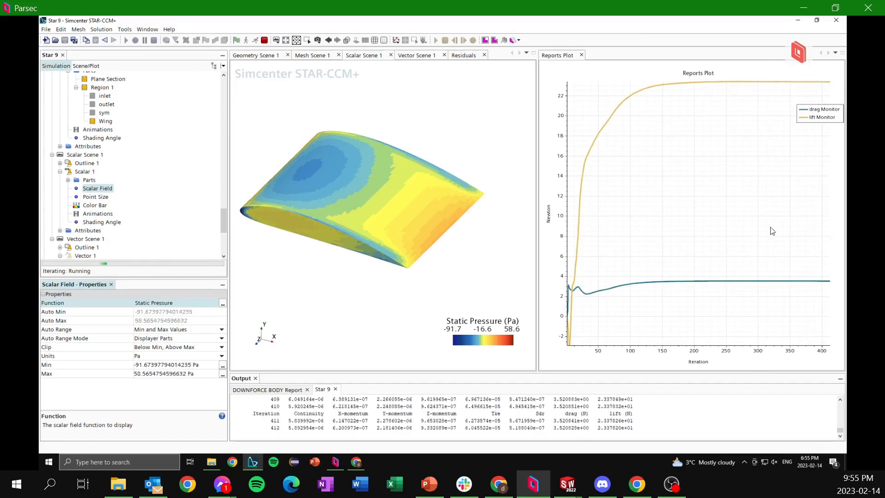
Review the residuals plot and the wall shear stress in Vector Scene 1, and stop the running simulation.
left_click(463, 56)
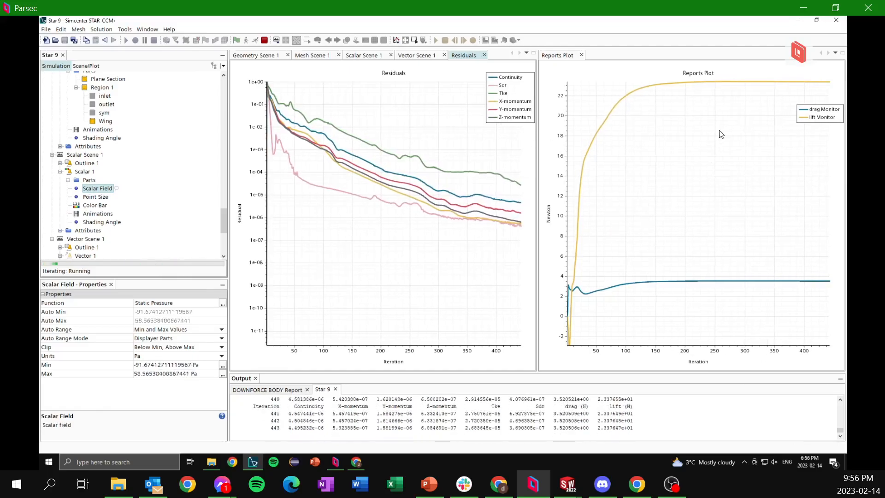
mouse_move(701, 86)
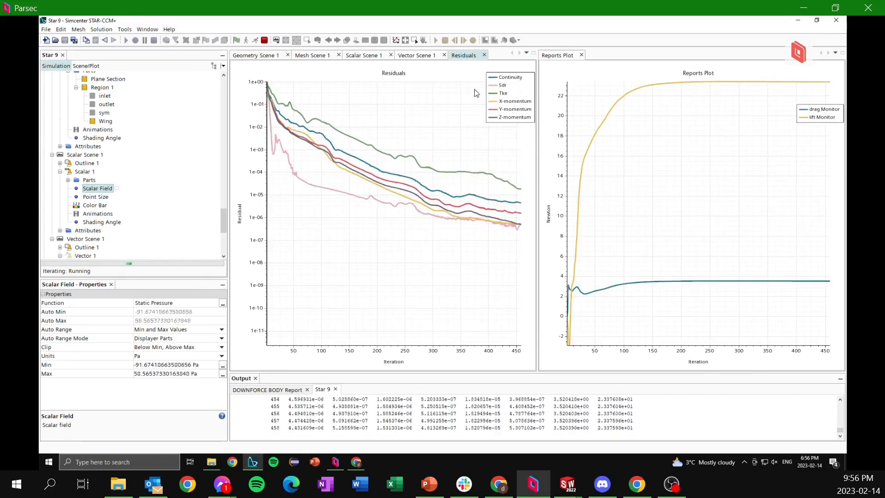
left_click(418, 56)
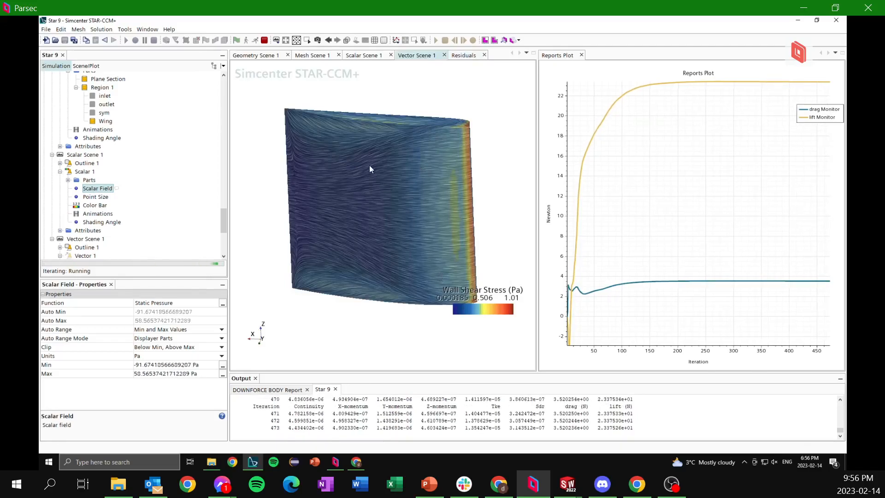
left_click(264, 40)
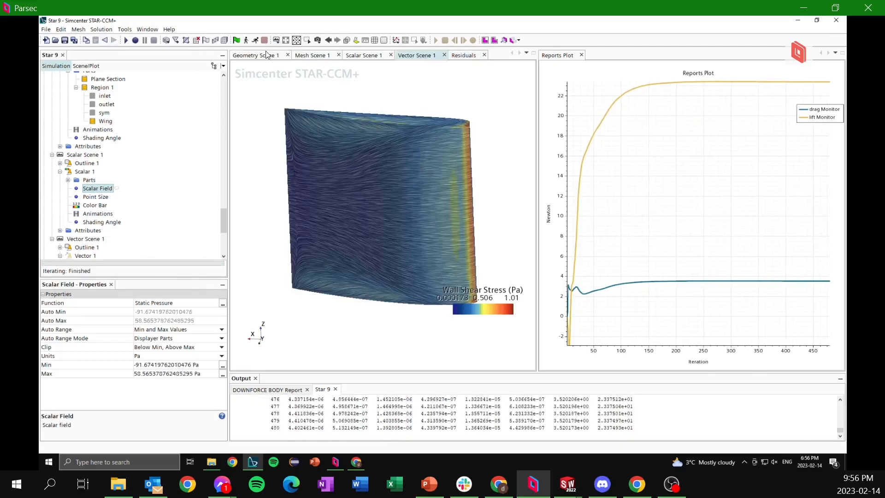